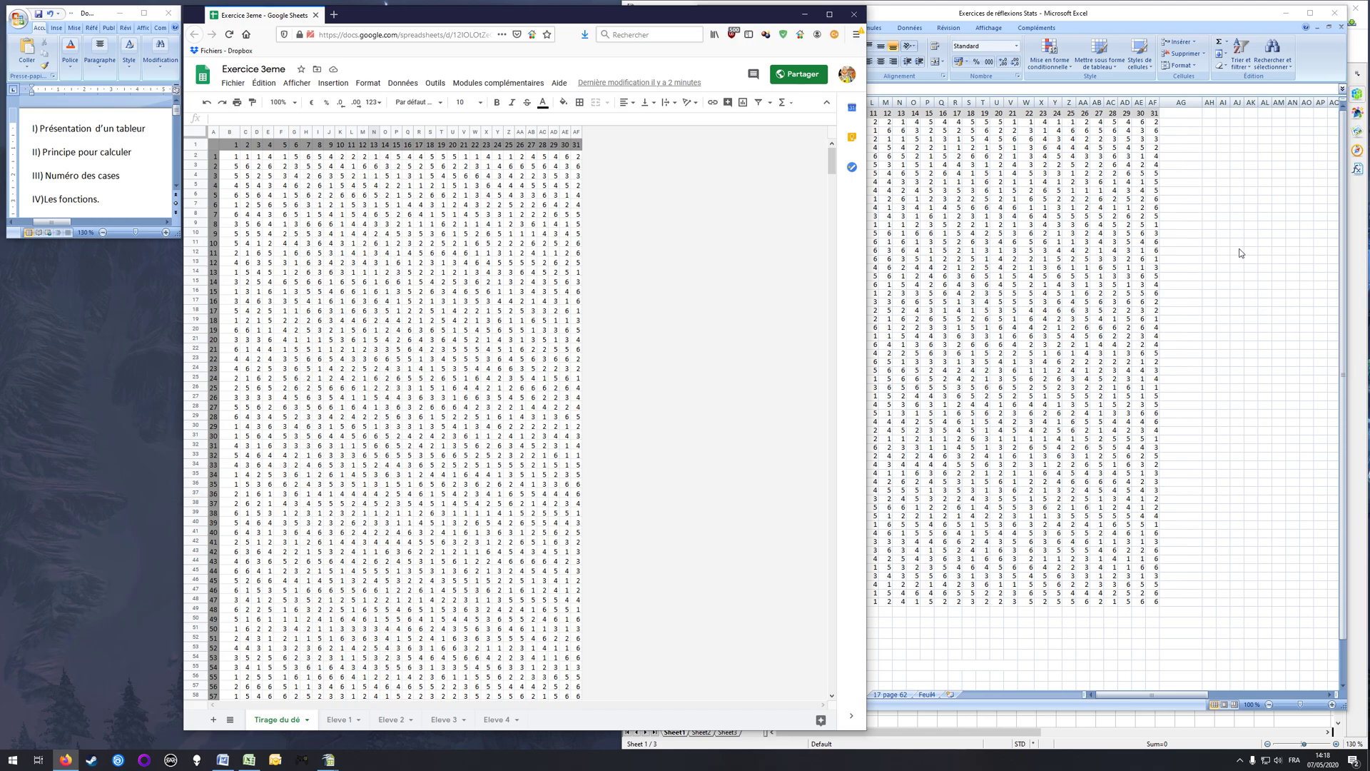
Step: Narrow the Google Sheets window and bring the OpenOffice Calc and Excel versions of the dice-roll table into view beside it
left_click(1245, 285)
left_click(1237, 319)
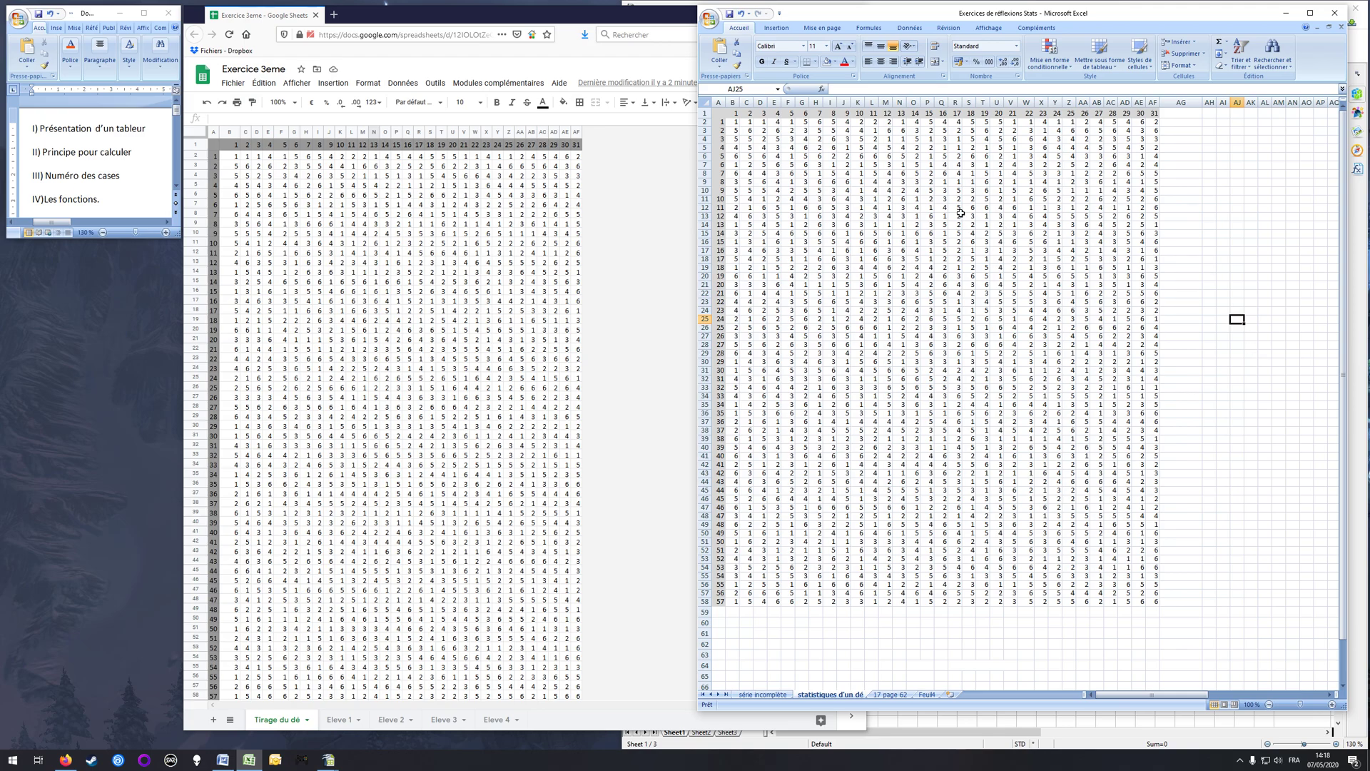
left_click(255, 21)
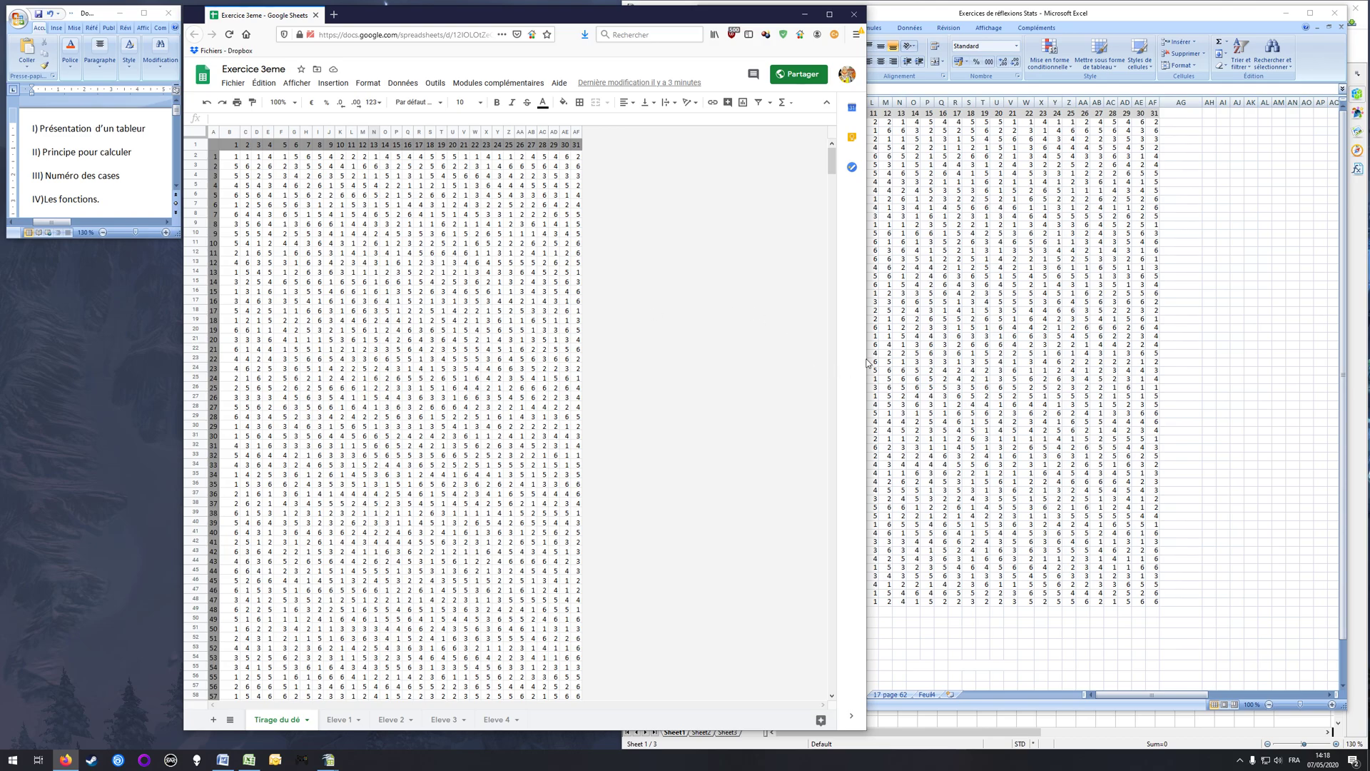
left_click_drag(866, 361, 671, 368)
mouse_move(328, 760)
left_click(364, 707)
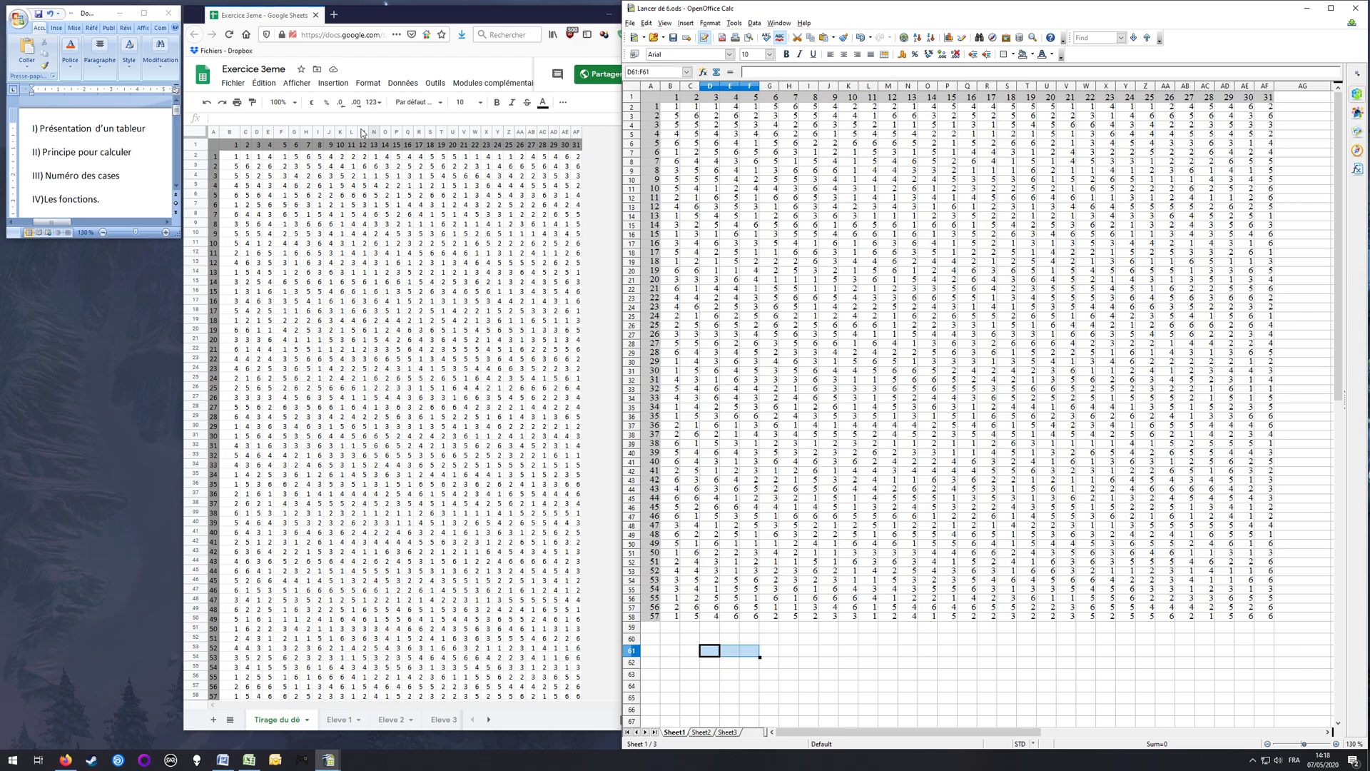
left_click(266, 18)
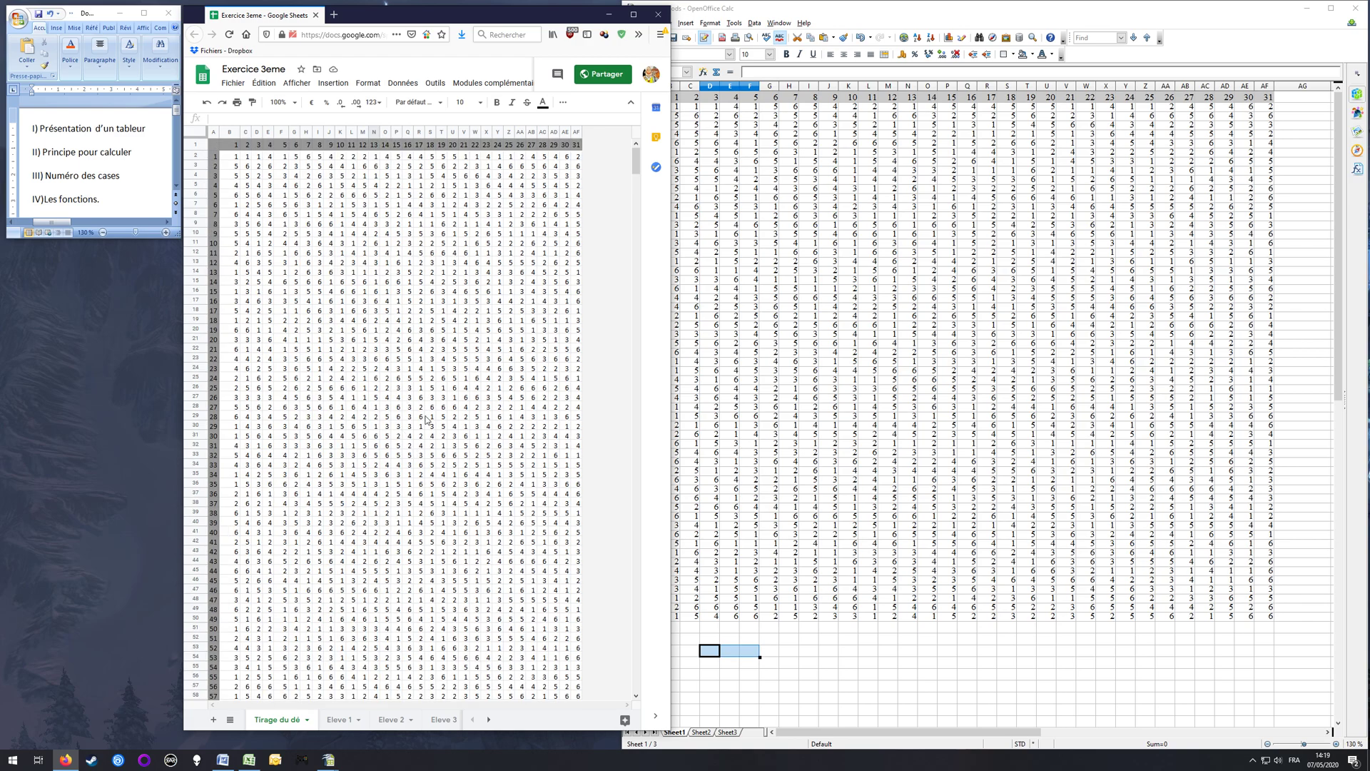
left_click(248, 761)
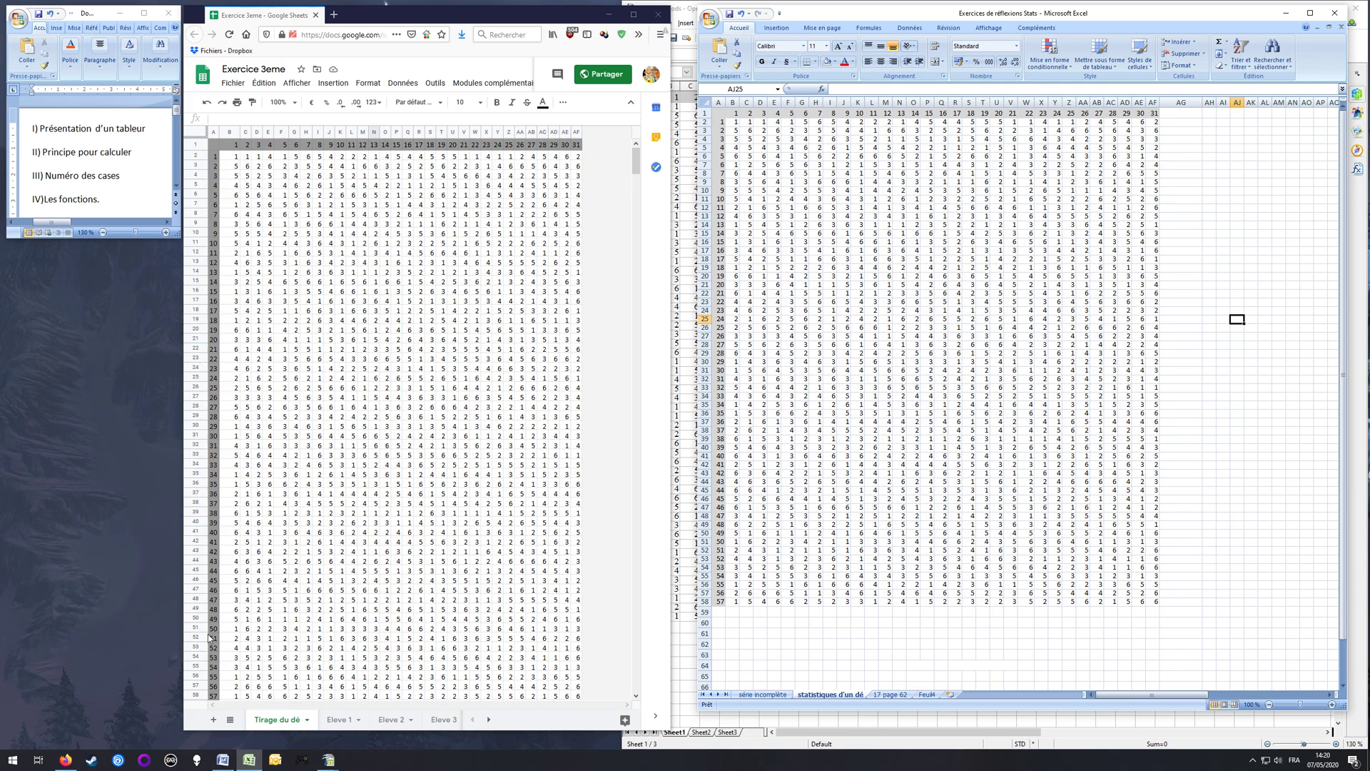
Step: Examine the dice-roll table in Google Sheets, Excel and OpenOffice Calc, checking single cells and the extent of the data
left_click(236, 155)
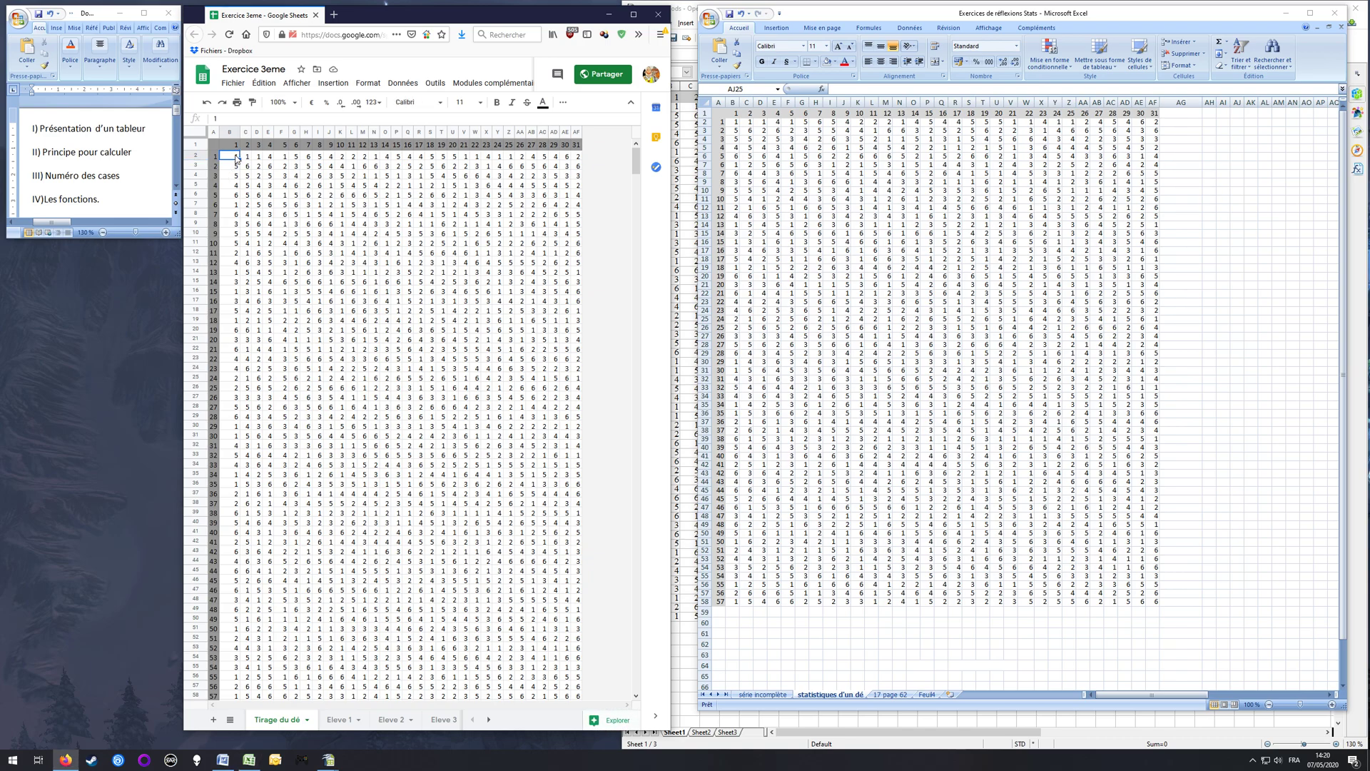
left_click(453, 357)
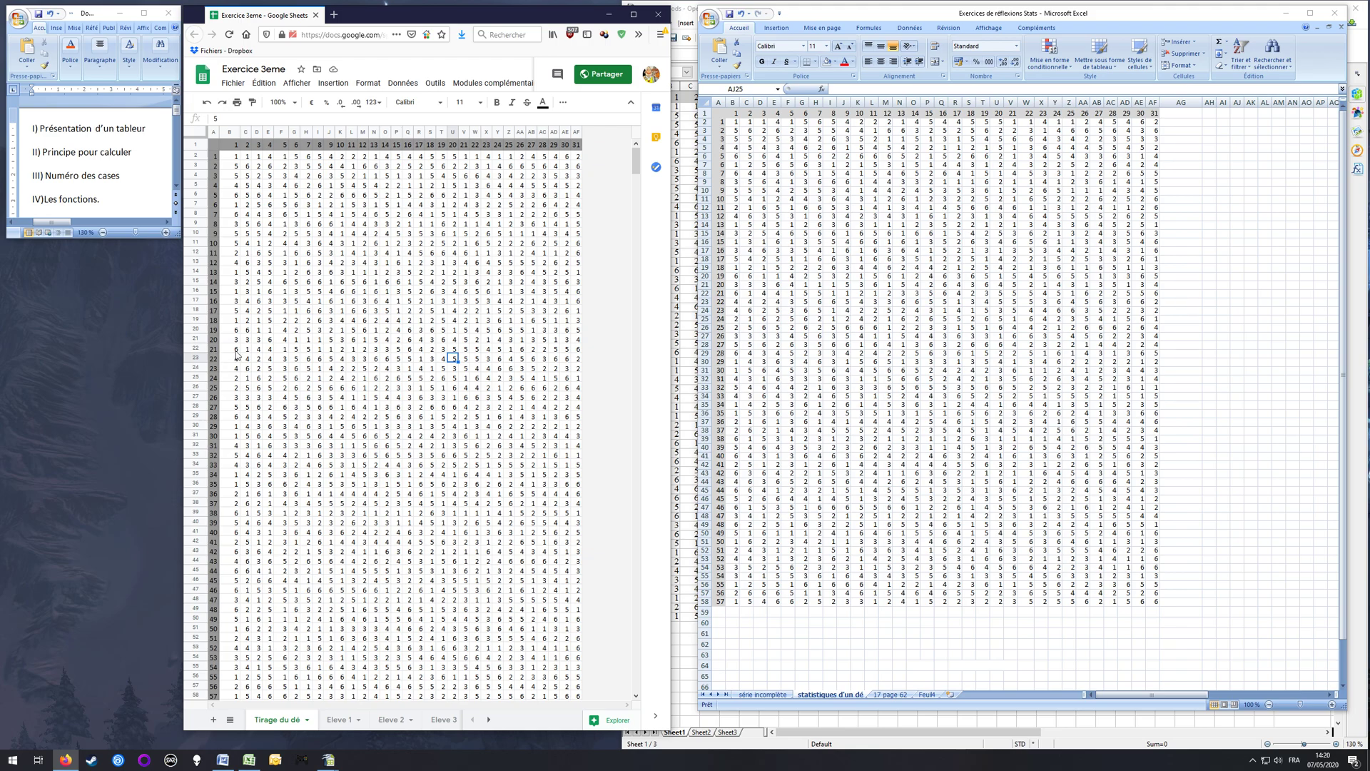
left_click(826, 489)
left_click(815, 473)
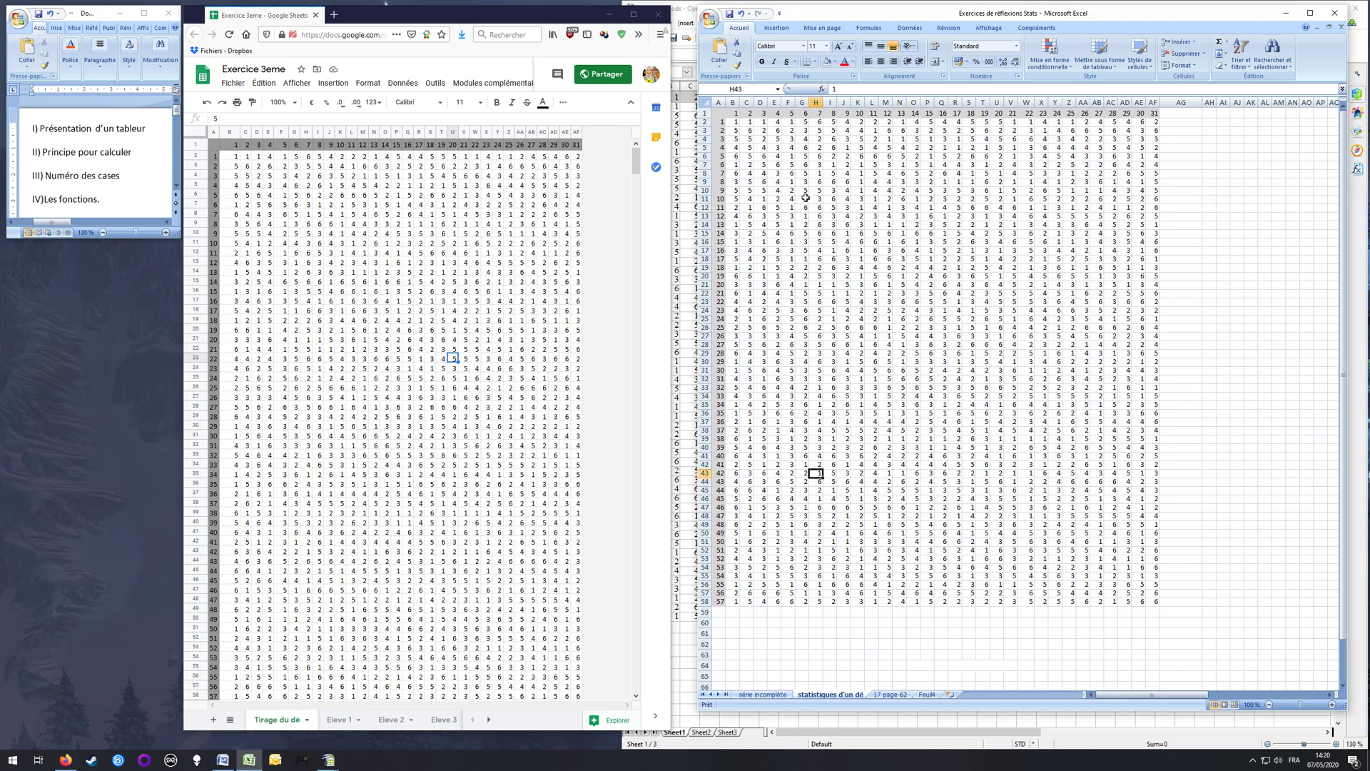
left_click(687, 719)
left_click(1085, 318)
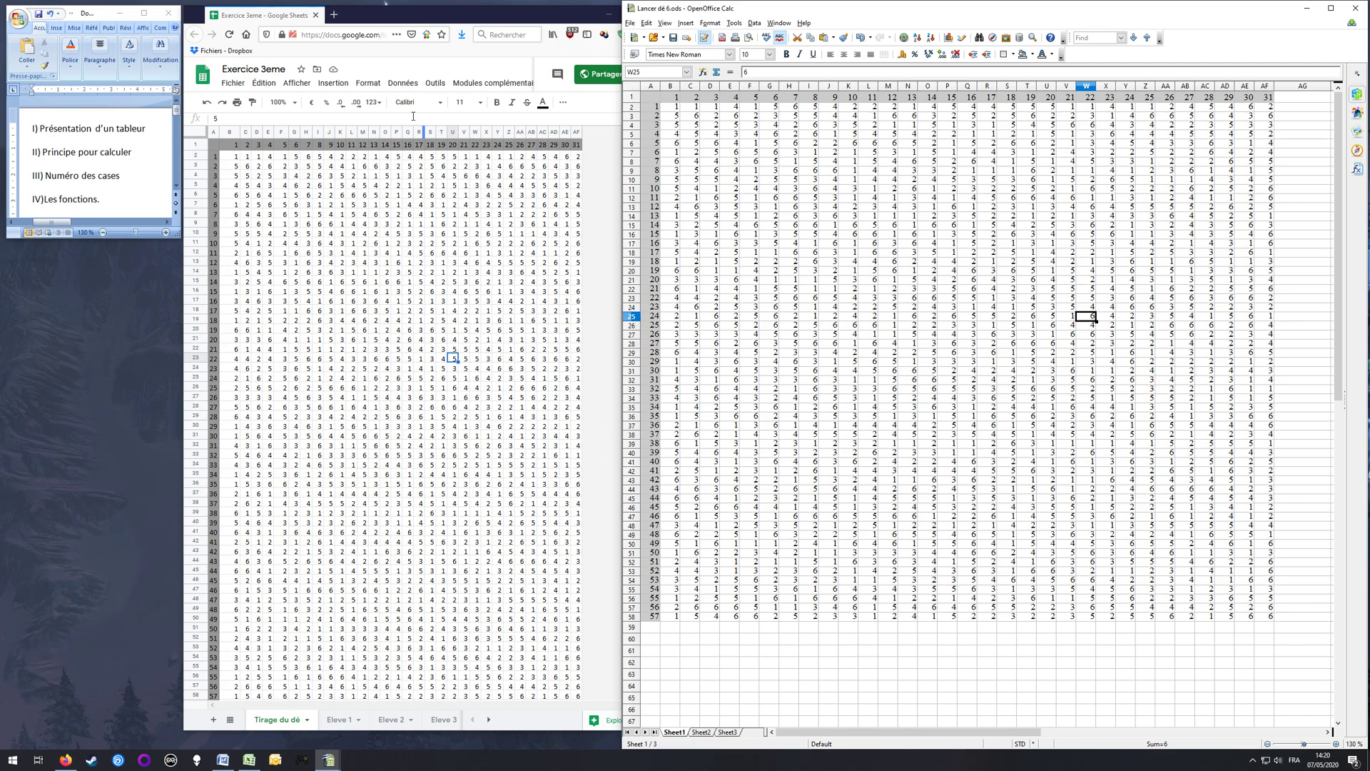
left_click(280, 18)
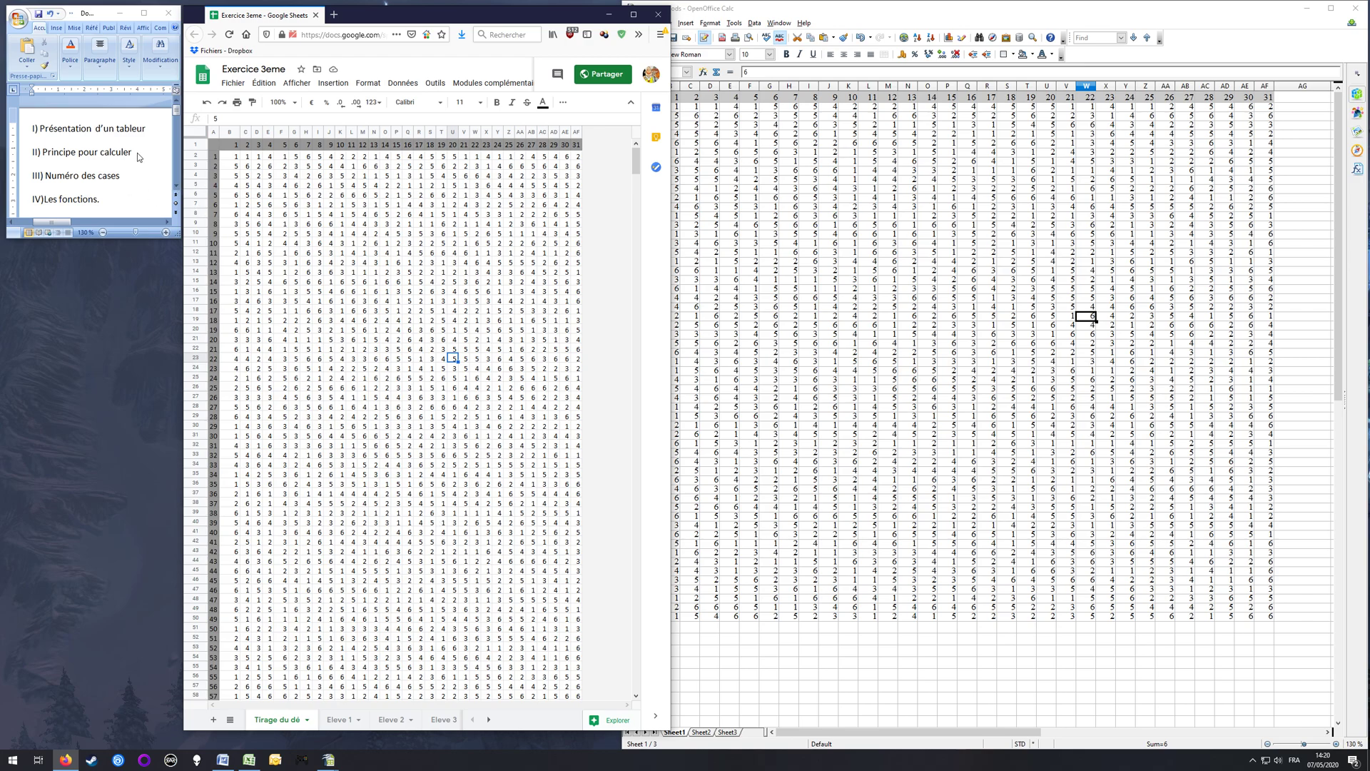
scroll(397, 403, "down", 2)
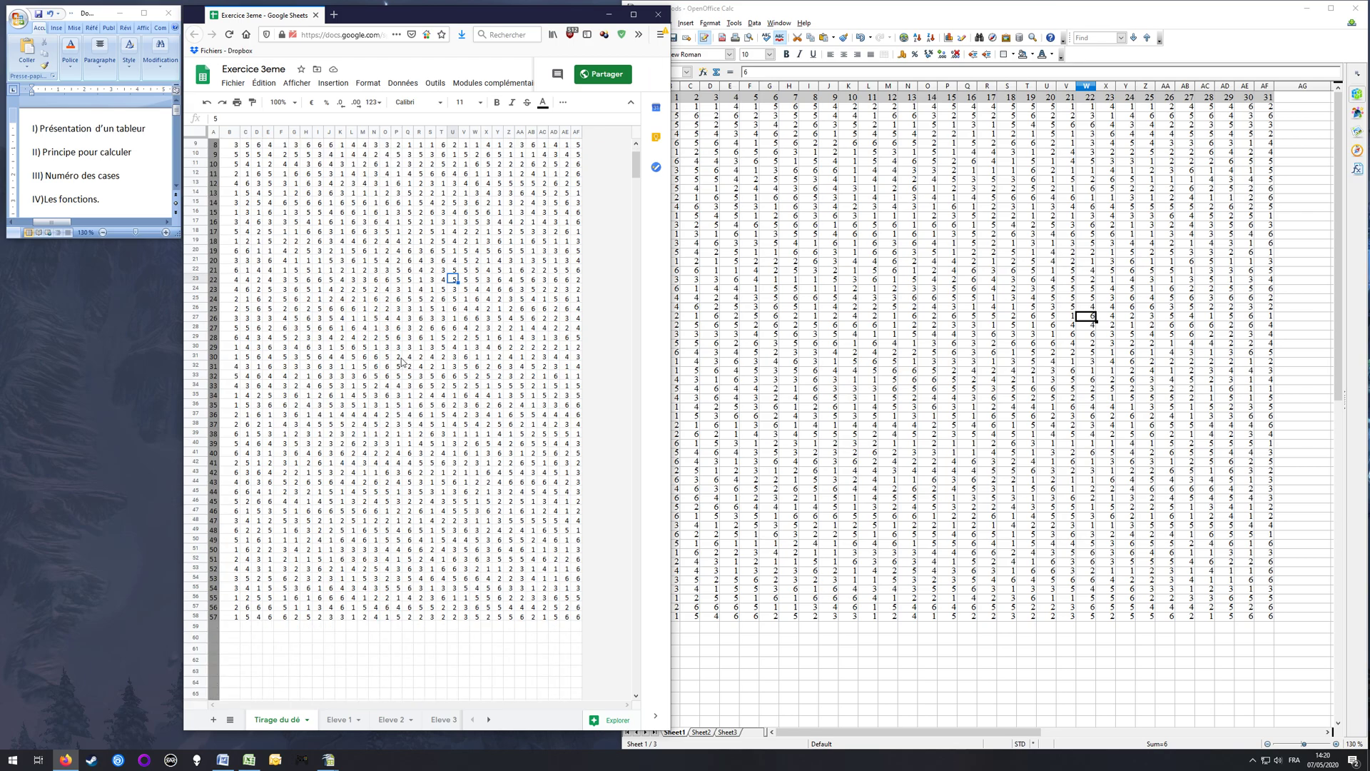
scroll(404, 334, "up", 2)
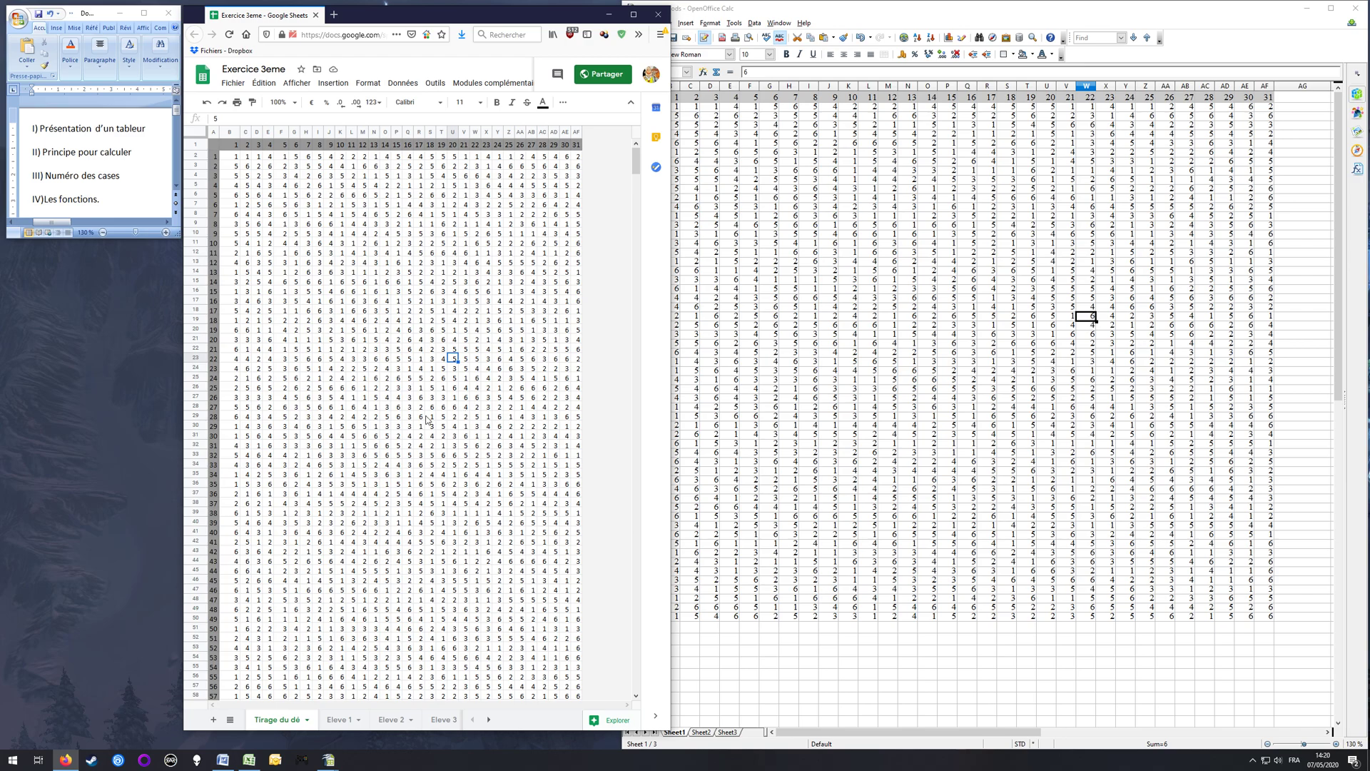
Step: Enter the formula =6-1 in cell E60, below the dice table in Google Sheets
scroll(389, 417, "down", 2)
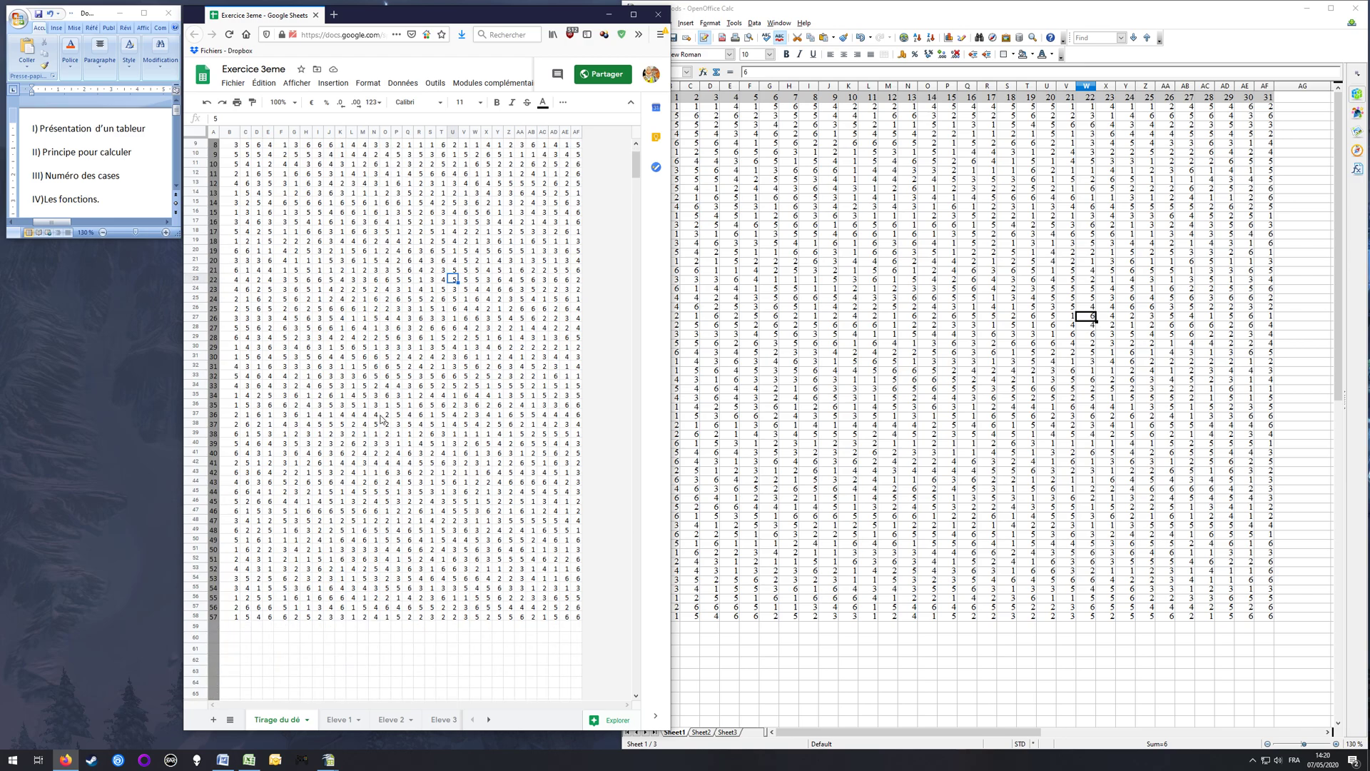
left_click(269, 638)
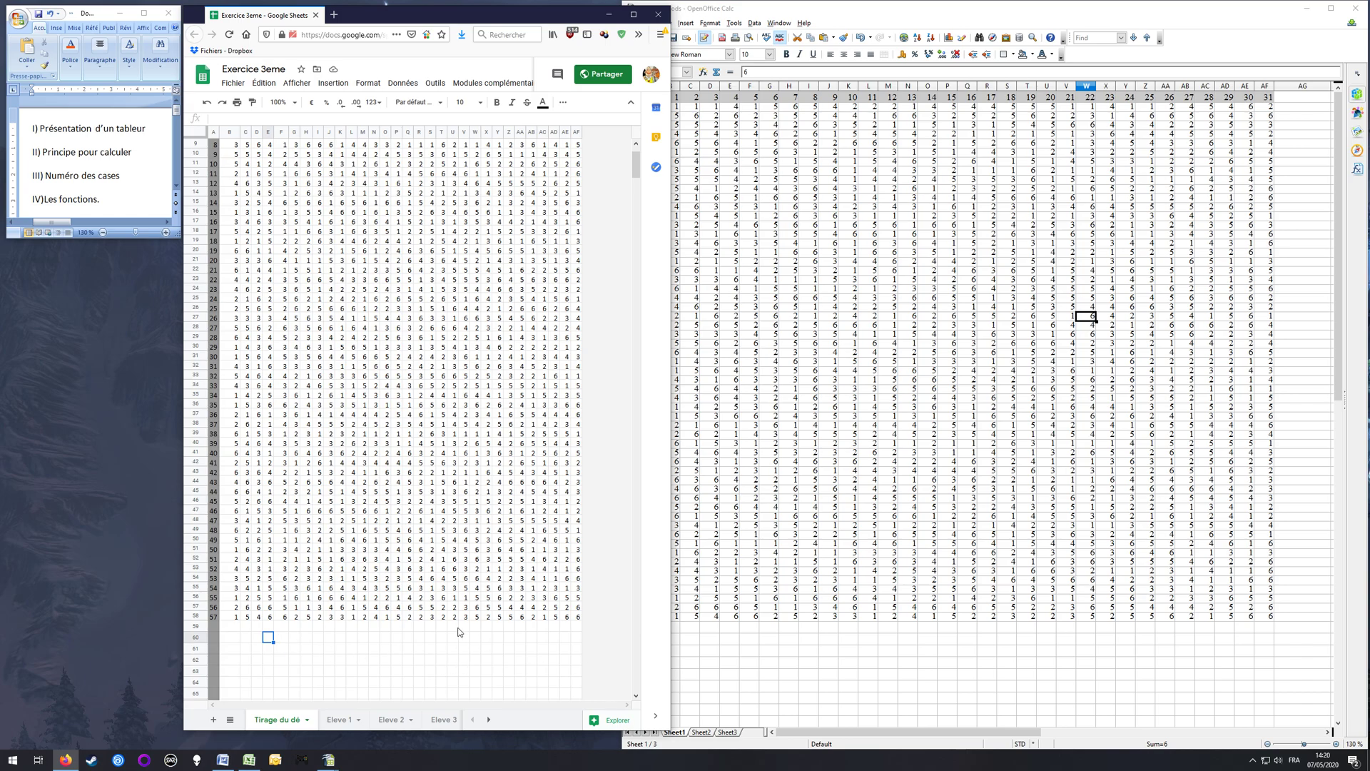
type("=")
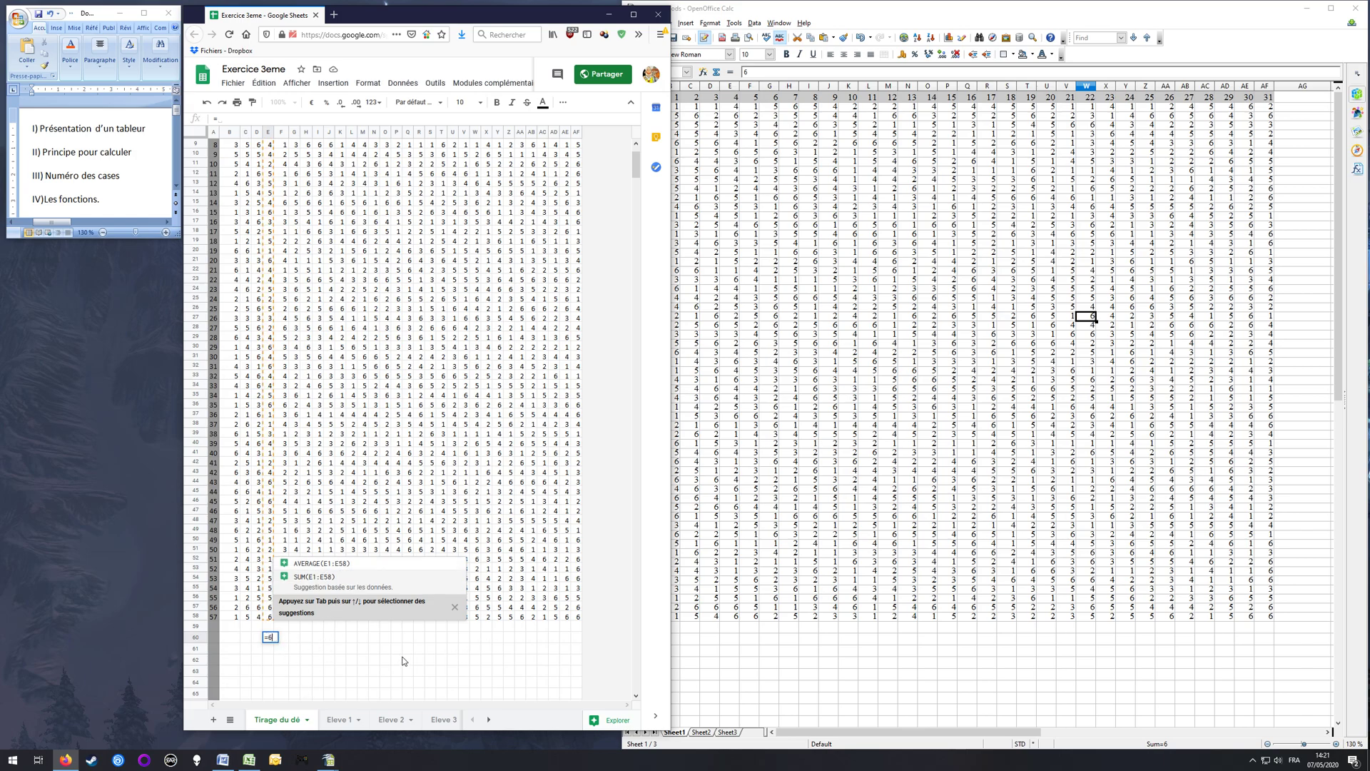
type("6-")
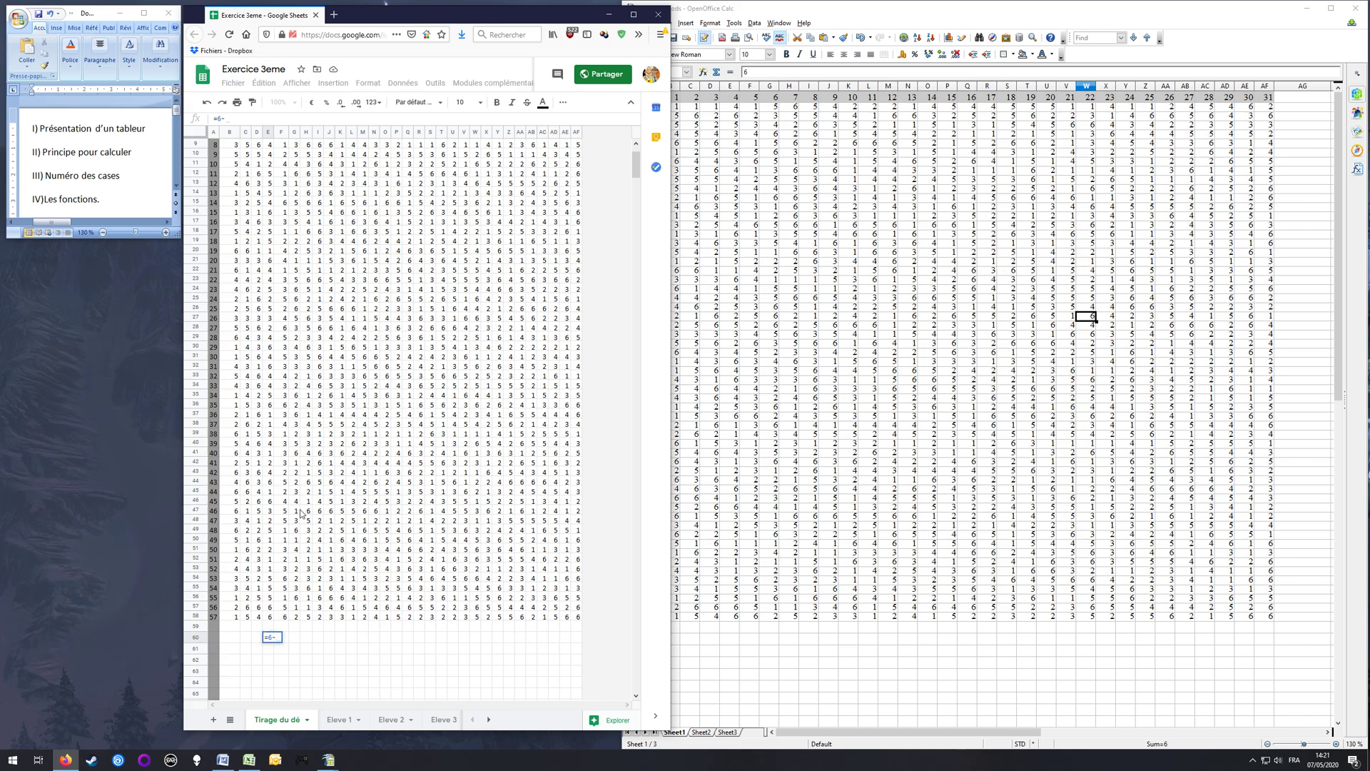
type("1")
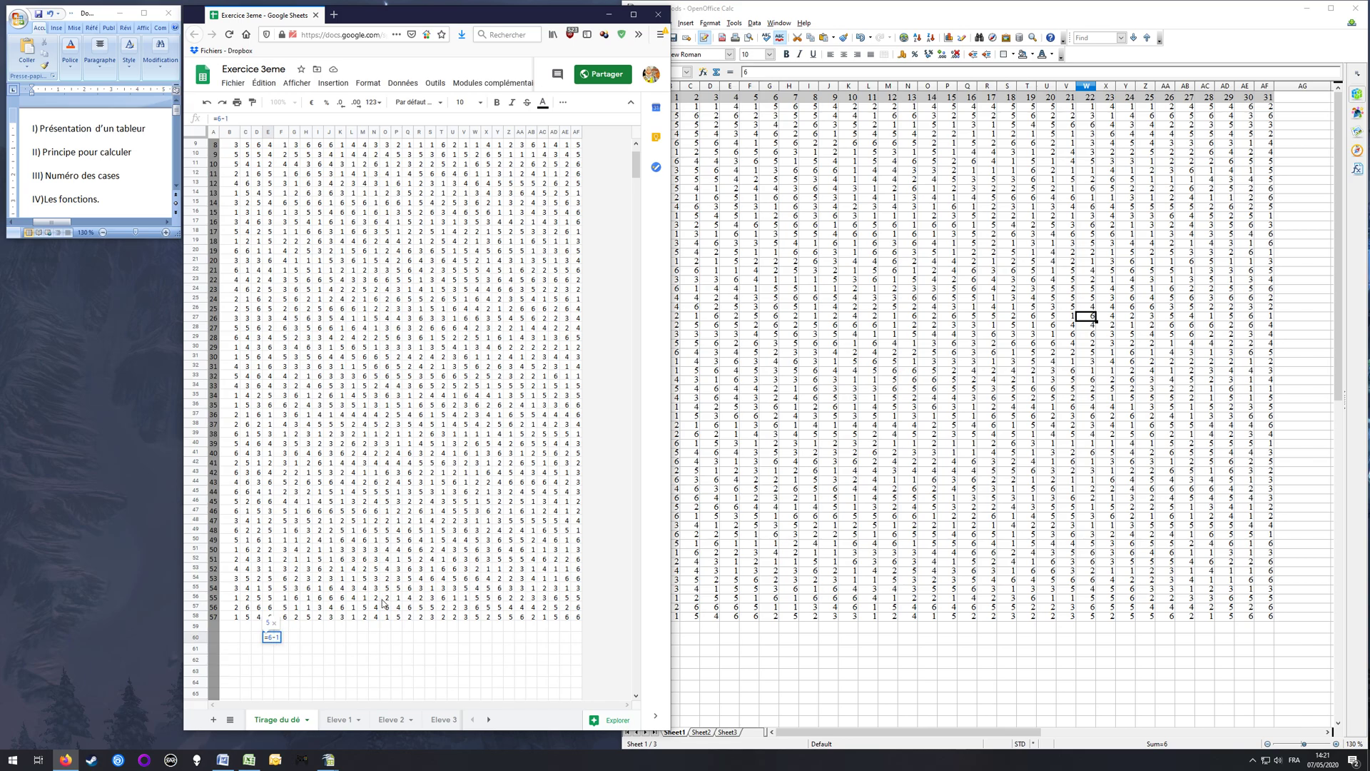
key("Return")
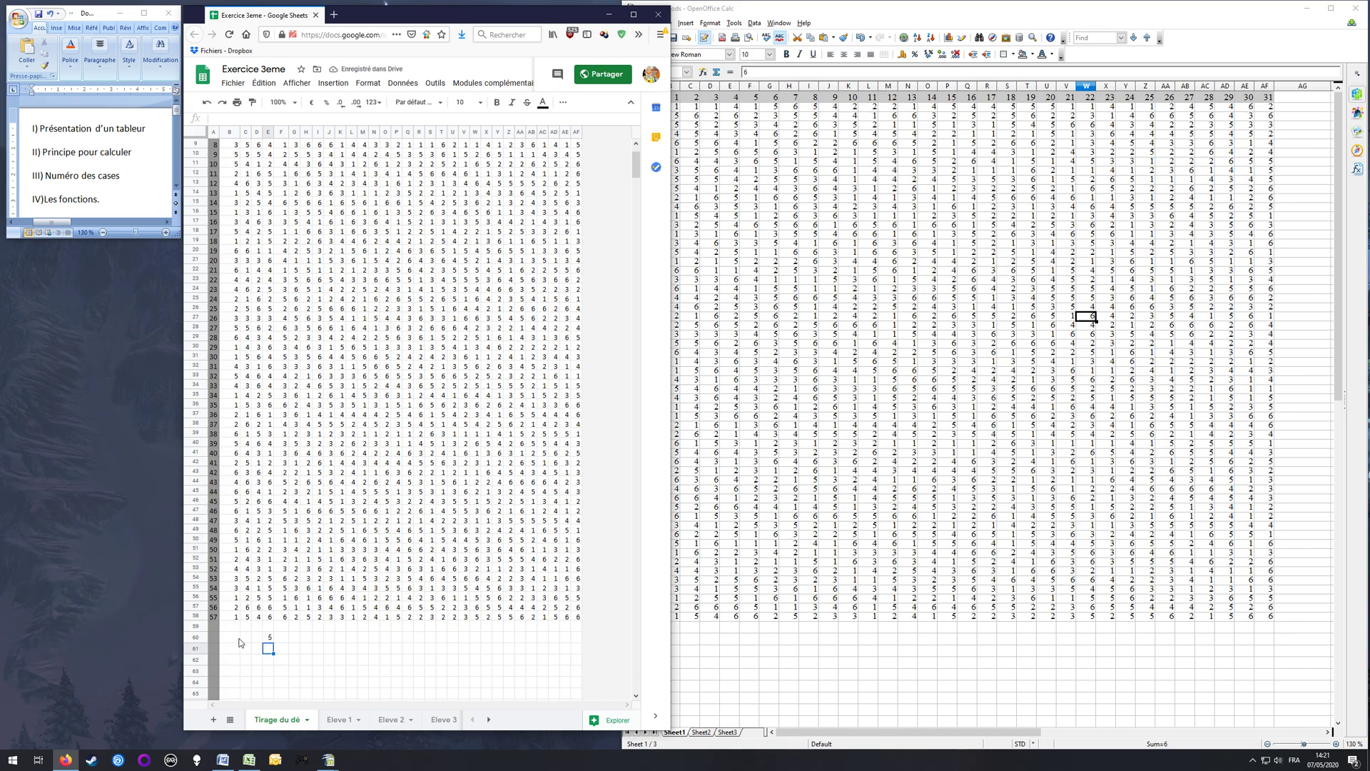
Step: Enter the label "Etendue" in B60 and merge cells B60:D60, widening the window to reach the merge command
left_click(233, 639)
type("Etendue")
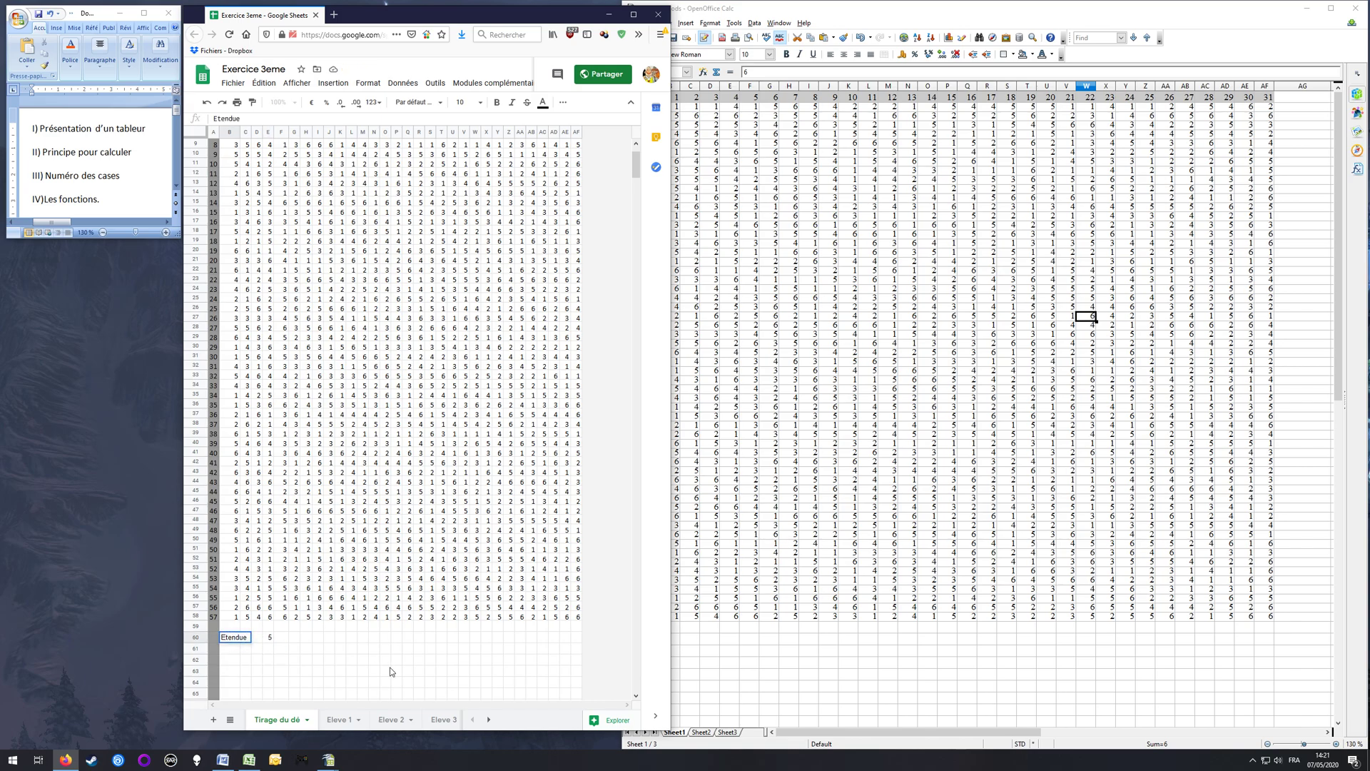
key("Return")
key("Up")
left_click_drag(230, 637, 257, 638)
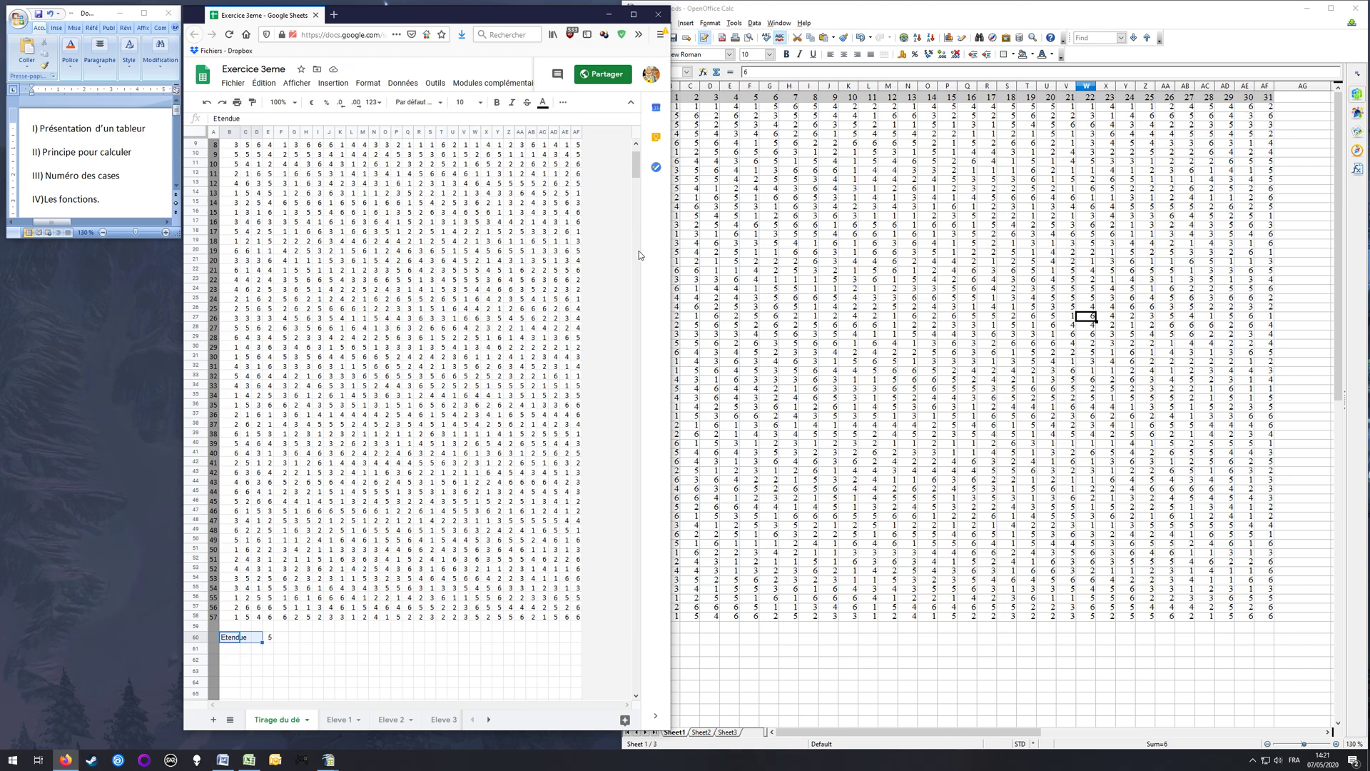
left_click_drag(671, 259, 1008, 284)
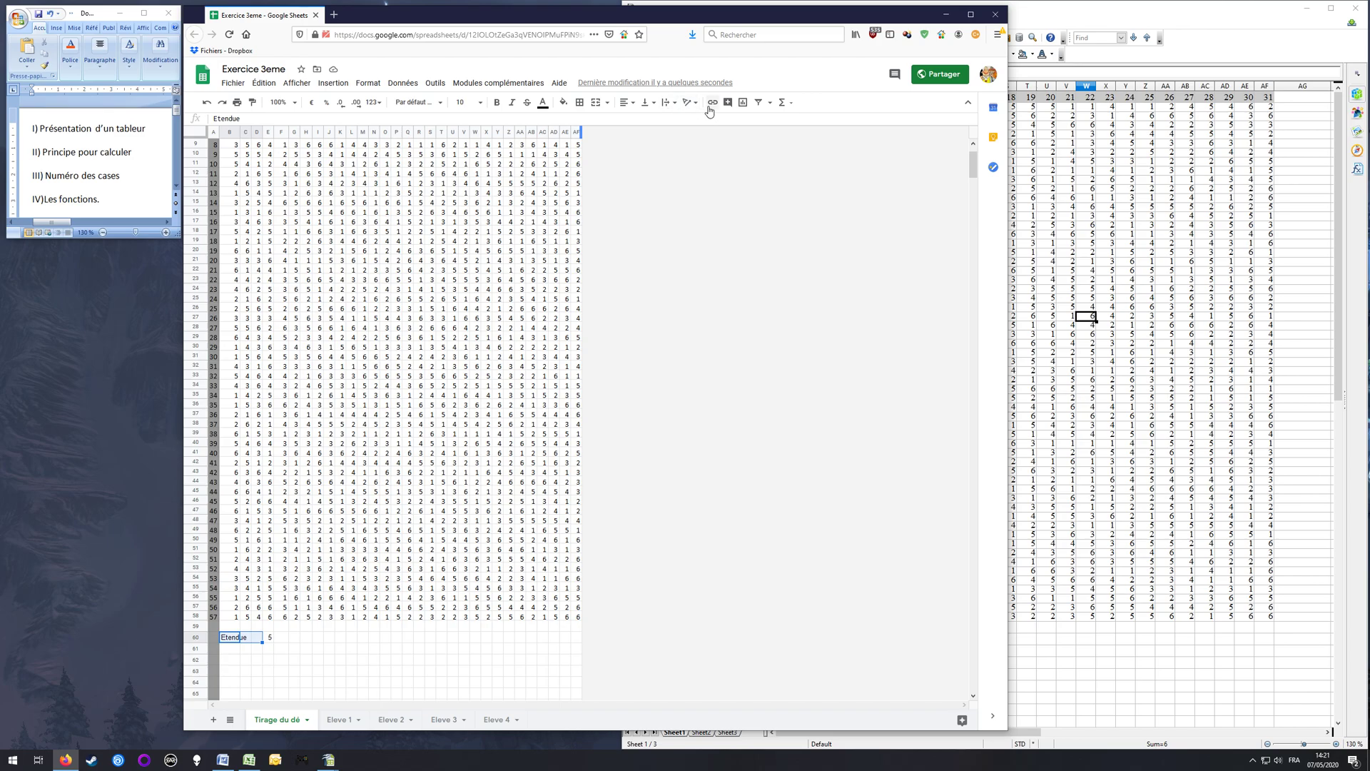
left_click(599, 109)
left_click(281, 659)
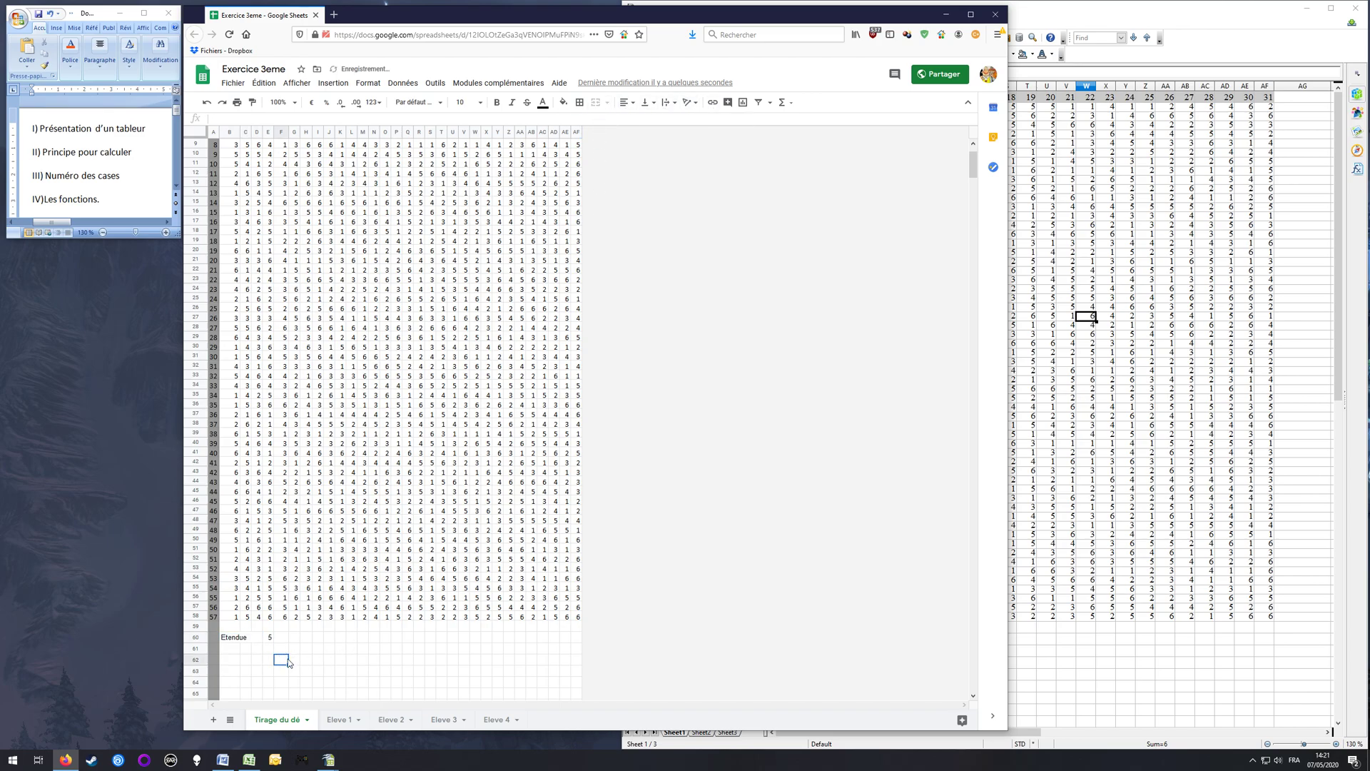
left_click(270, 640)
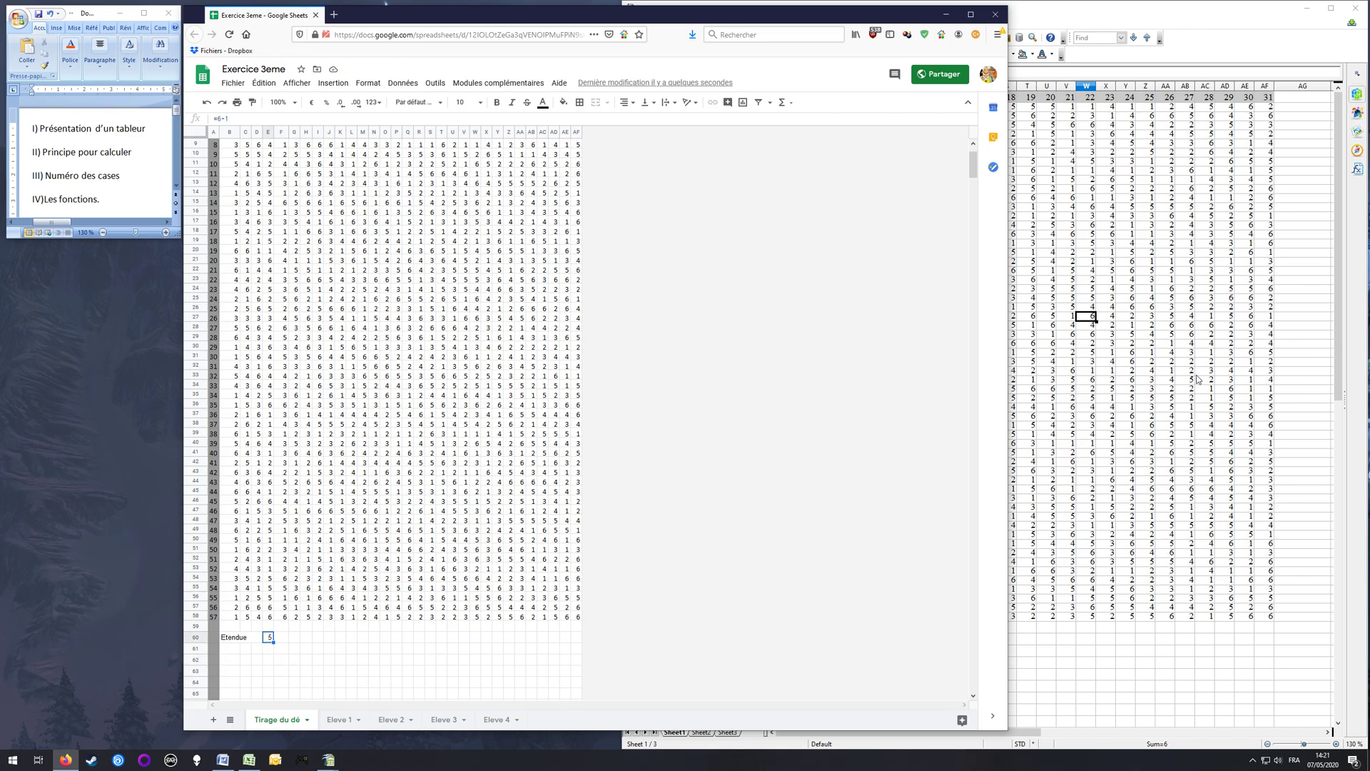
Step: Switch to OpenOffice Calc, enter the label "Etendue" in B61 and merge cells B61:C61
left_click(1136, 24)
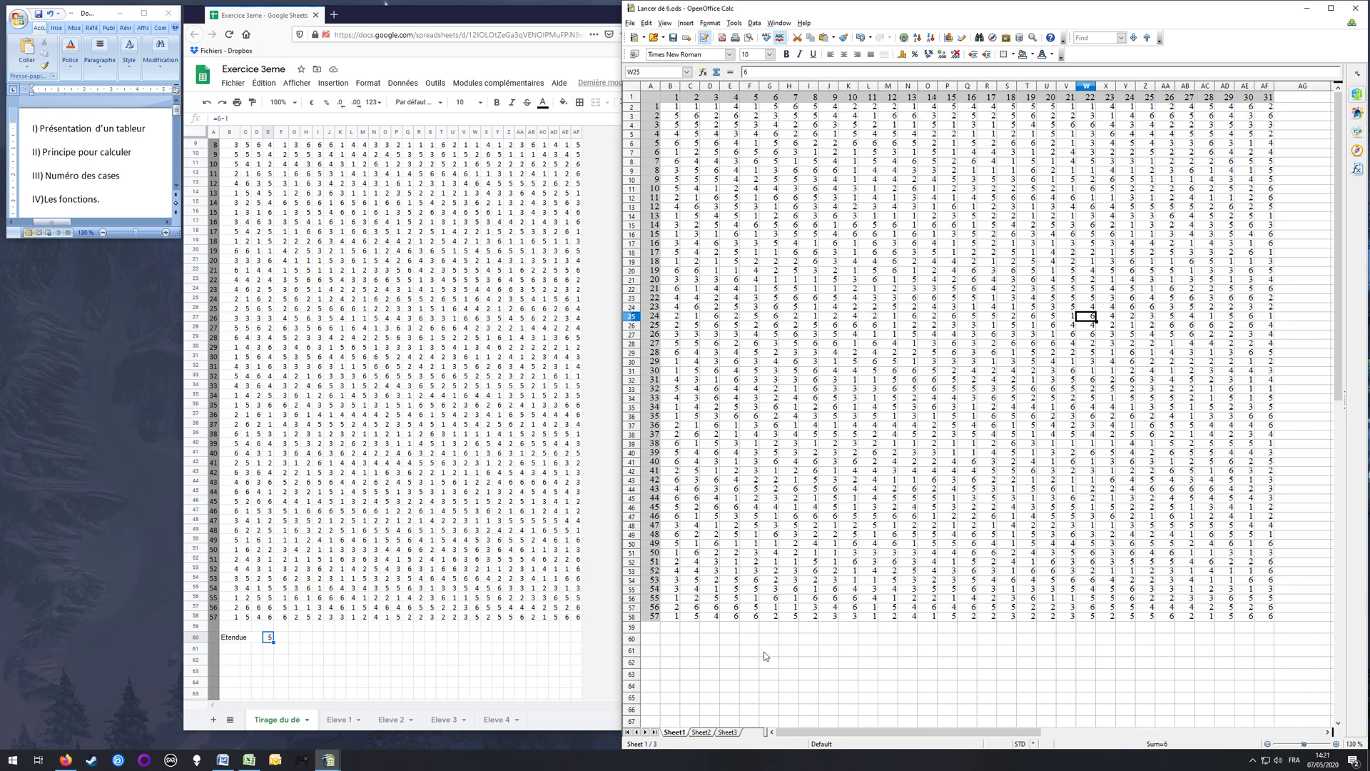
left_click(670, 645)
left_click(671, 651)
type("Etendue")
key("Return")
left_click_drag(672, 652, 692, 651)
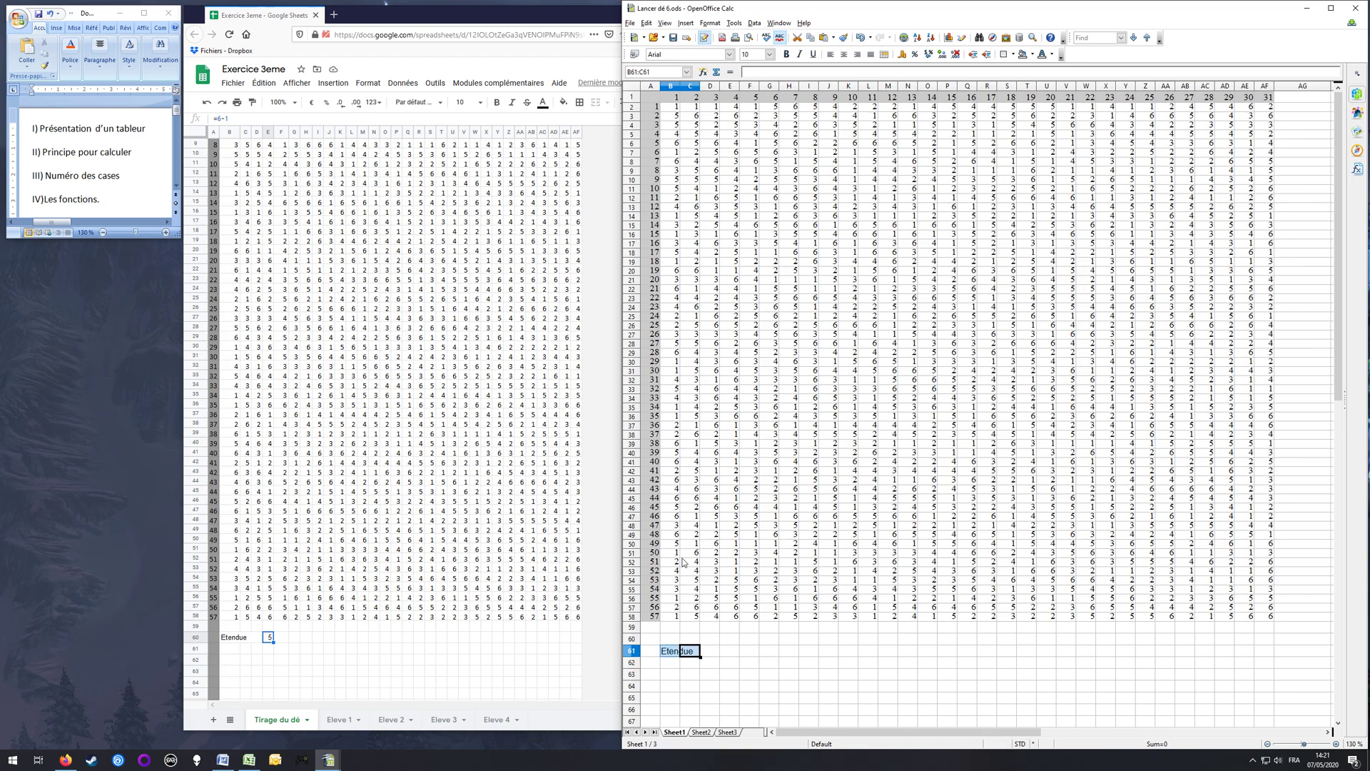
left_click(884, 54)
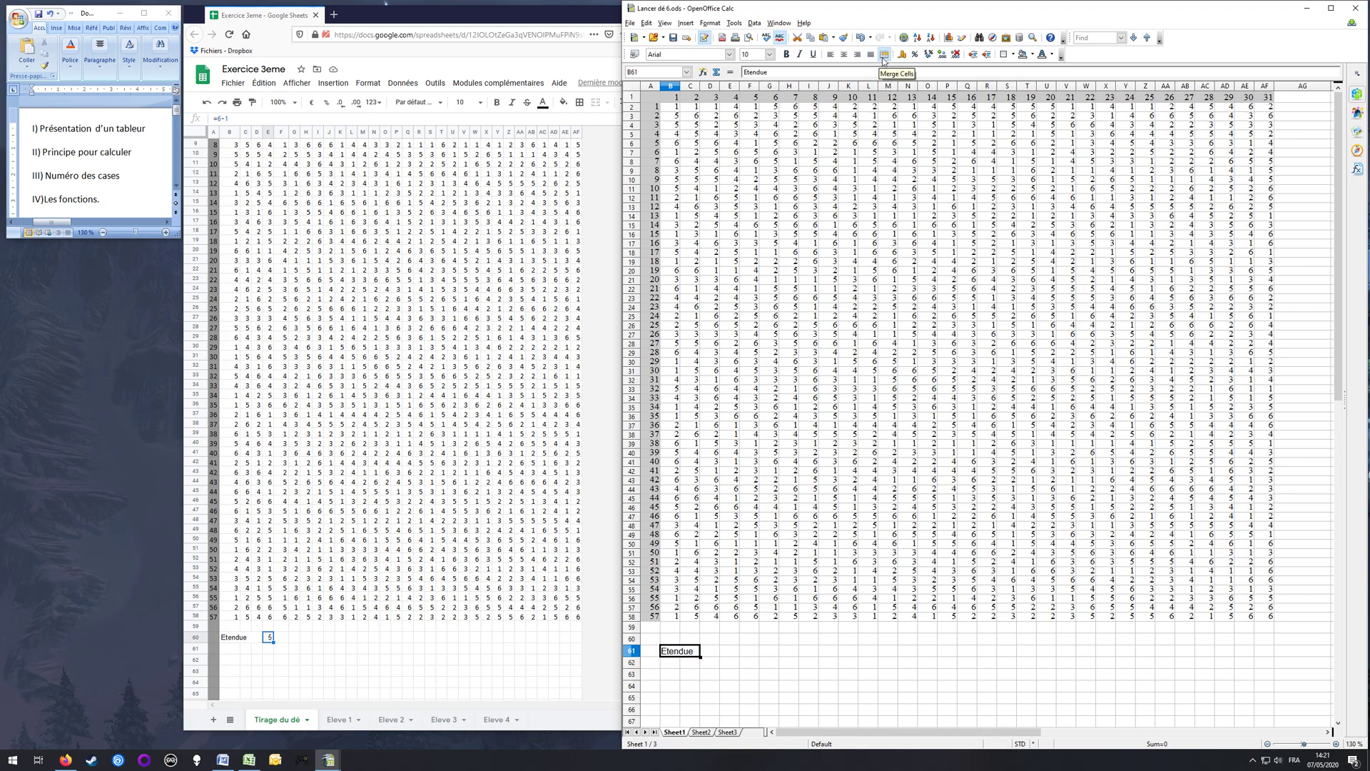
Step: Enter the formula =AF58-B2 in D61 beside the Etendue label, using references to the two table cells
left_click(710, 652)
type("=")
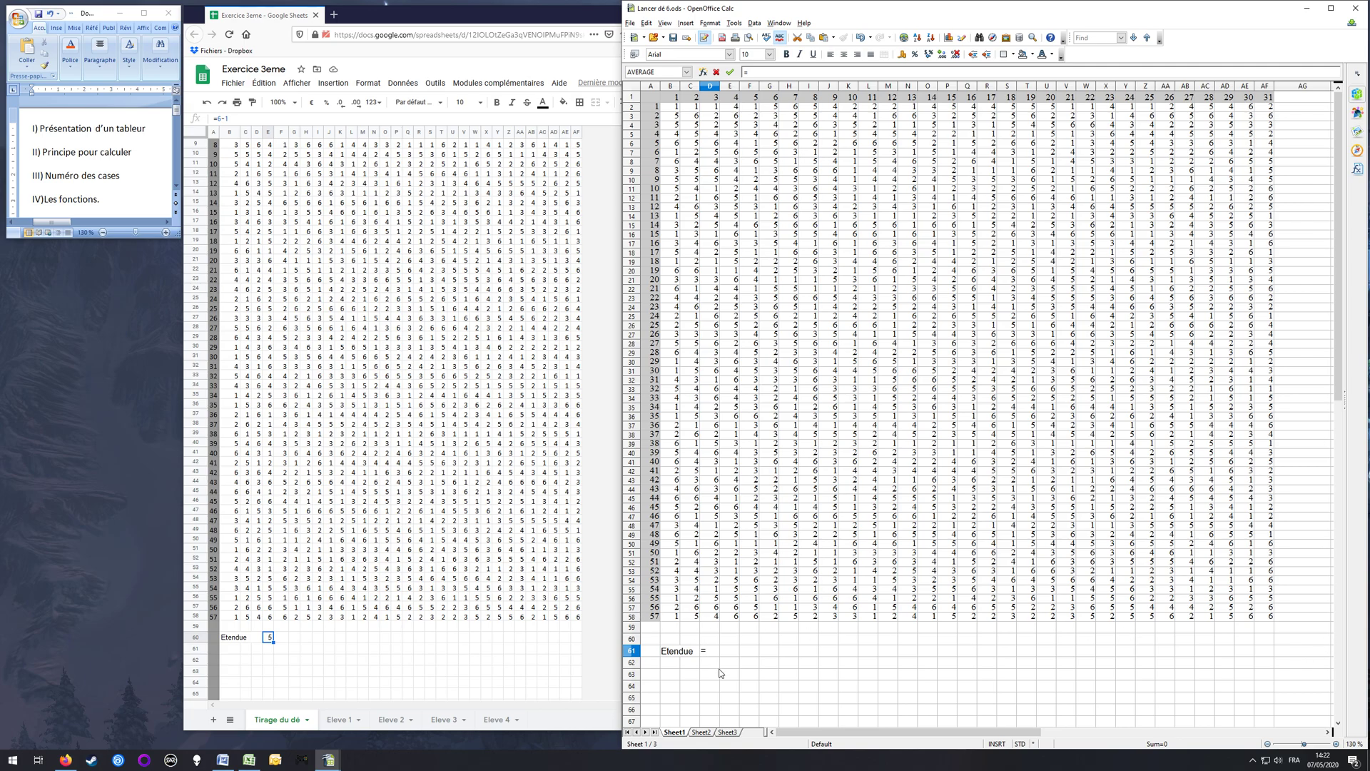
left_click(1261, 617)
type("-")
left_click(675, 109)
key("Return")
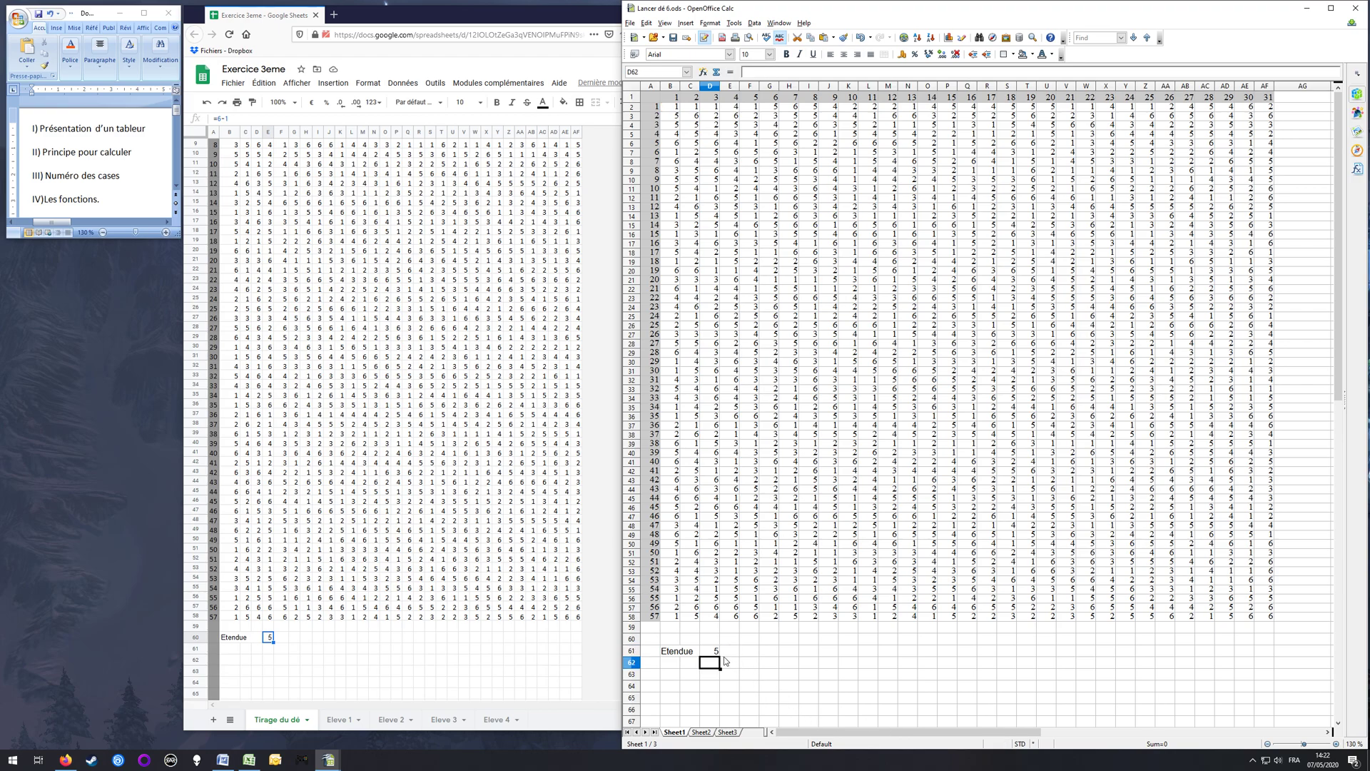
left_click(713, 651)
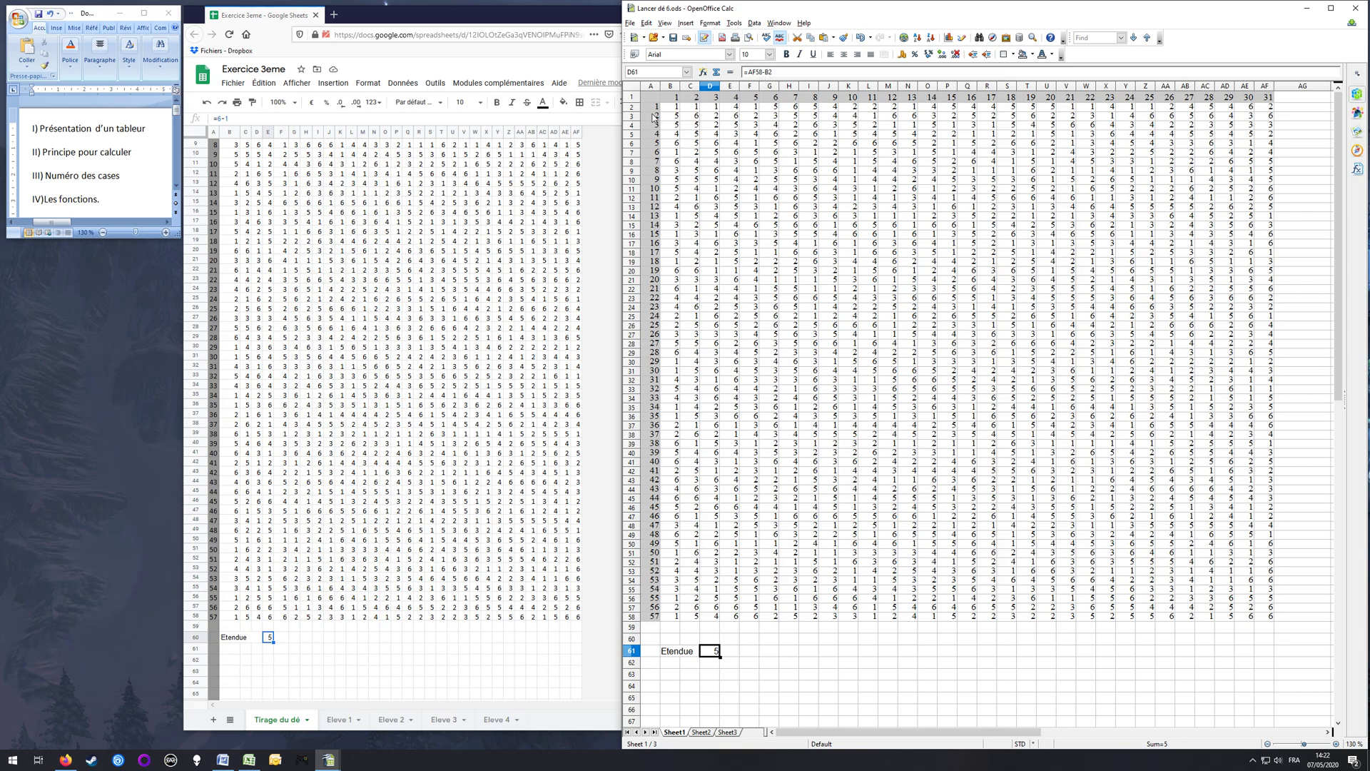
Step: Test the Etendue formula by setting AF58 to 4, and restore the cell to 6
left_click(1269, 618)
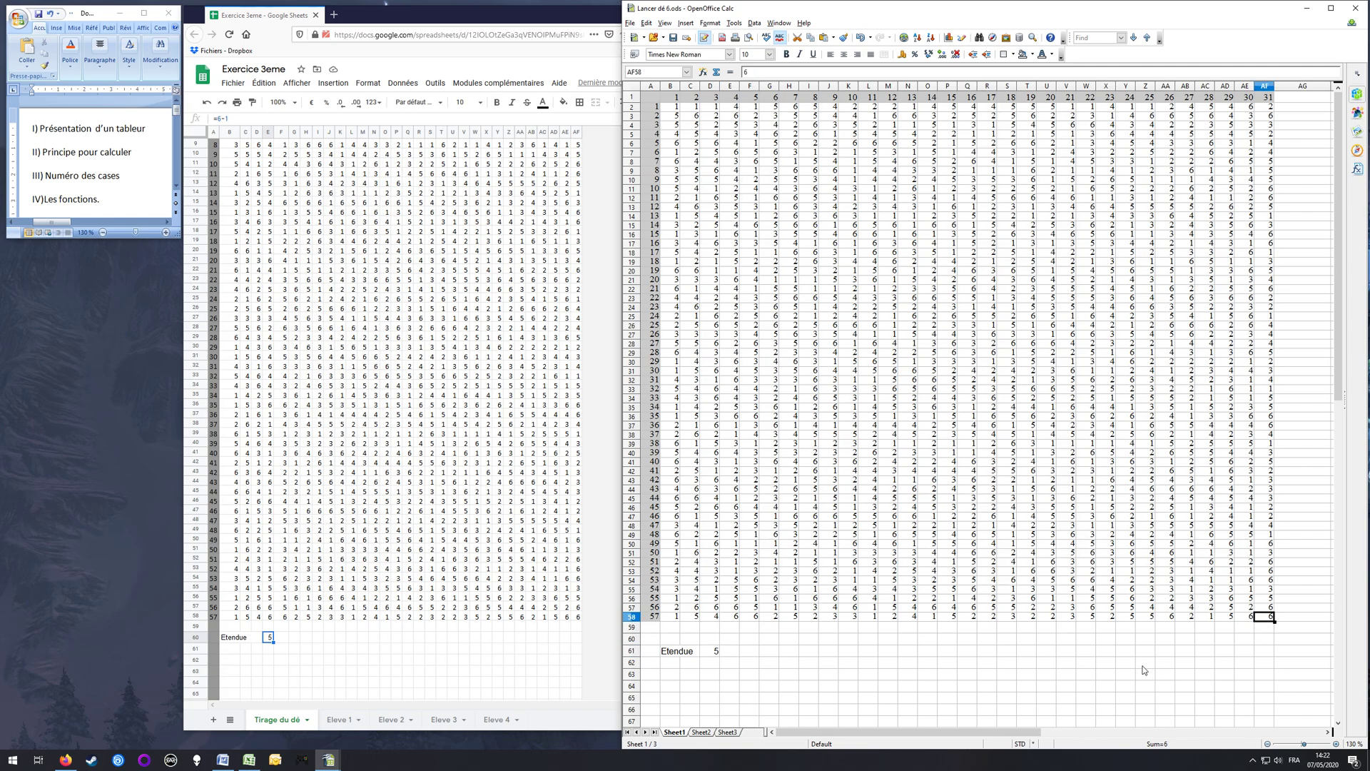
type("4")
key("Return")
key("Up")
type("6")
key("Return")
Step: Fill the D61 formula down through D65 and inspect the copied formula in D62
left_click(712, 655)
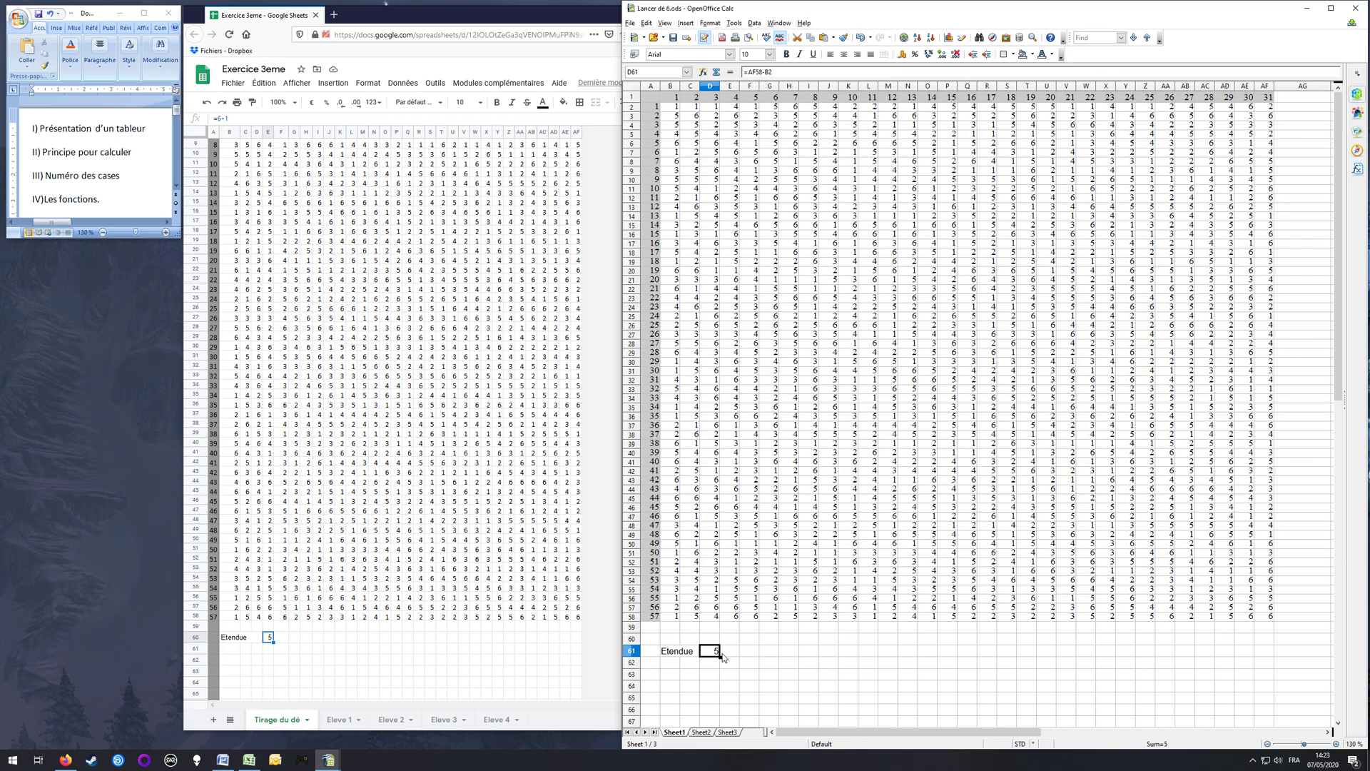
left_click_drag(723, 662, 724, 698)
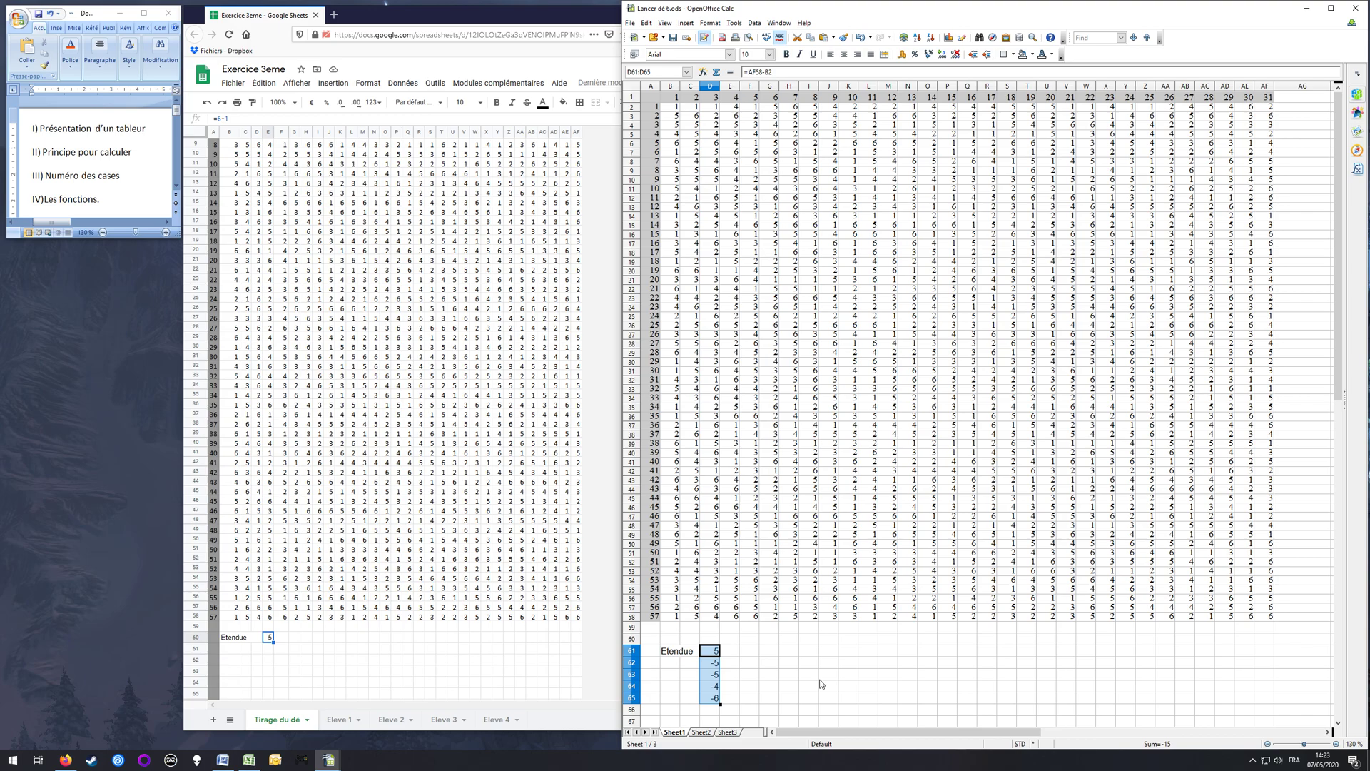
left_click(734, 657)
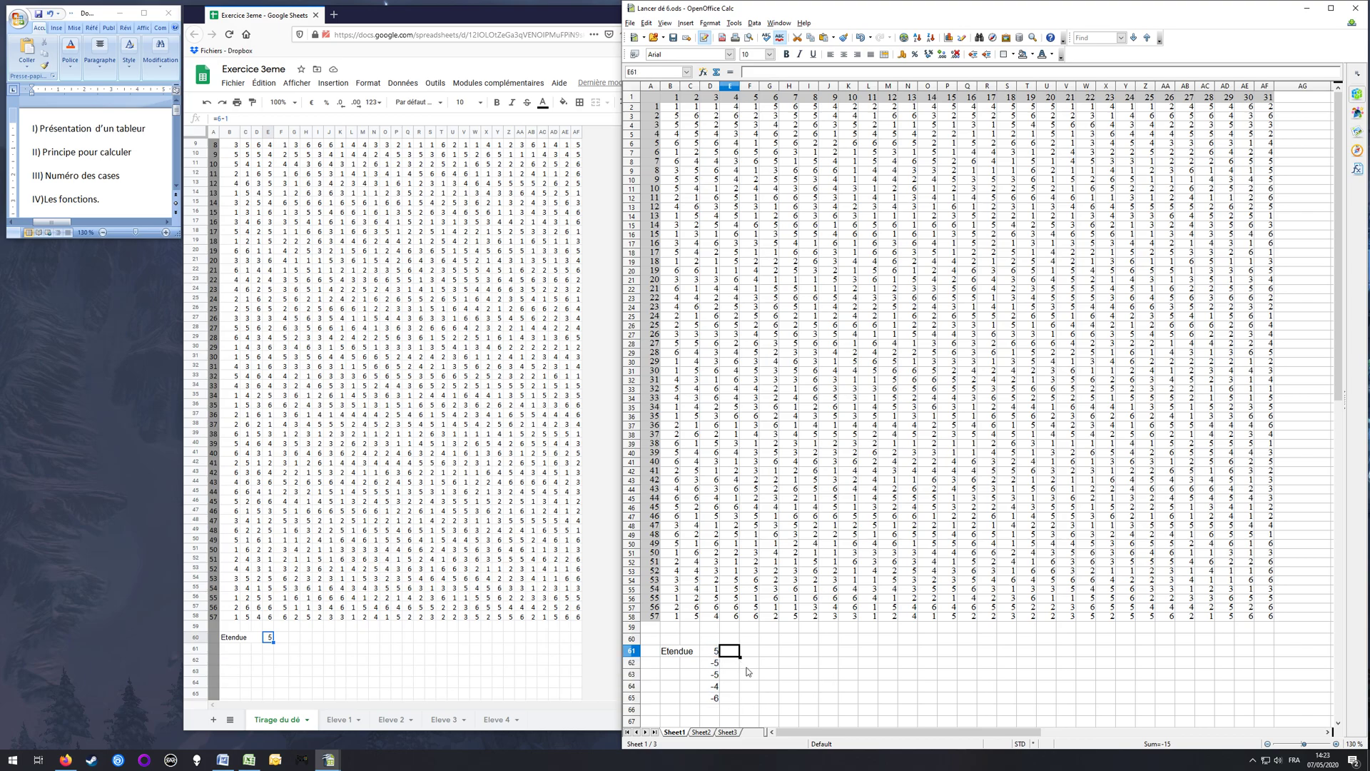
left_click(718, 664)
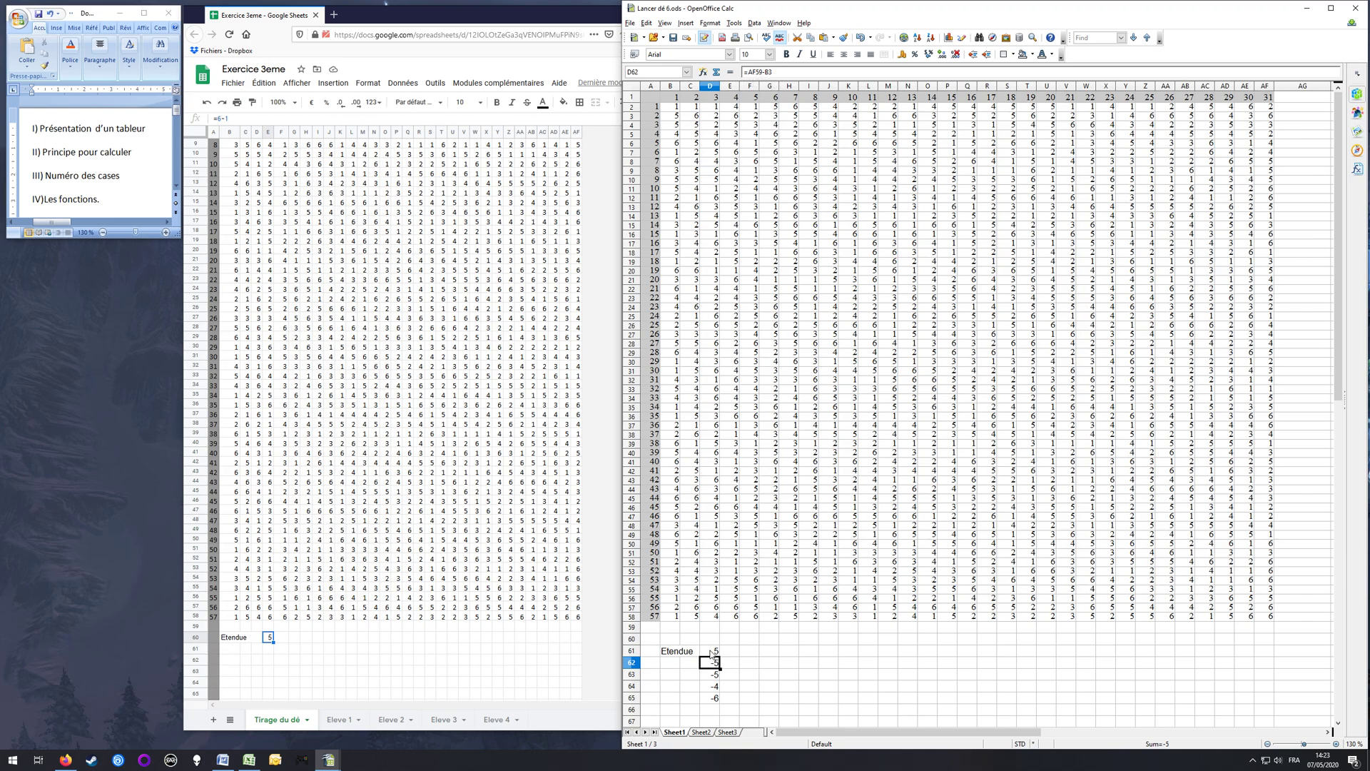
Step: Compare the formulas in D61 and D62 with the table cells they refer to: AF58 and B2, AF59 and B3
key("Up")
left_click(1265, 616)
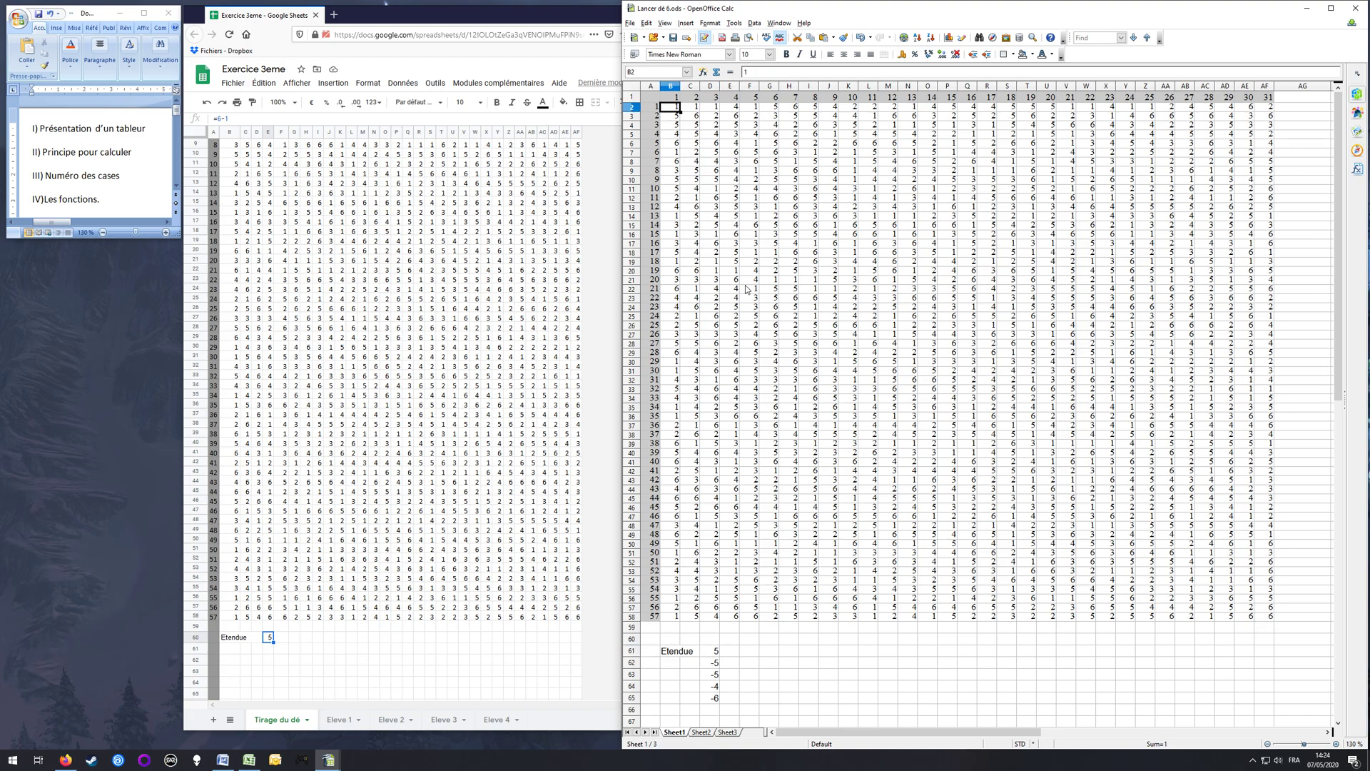
left_click(728, 651)
left_click(711, 653)
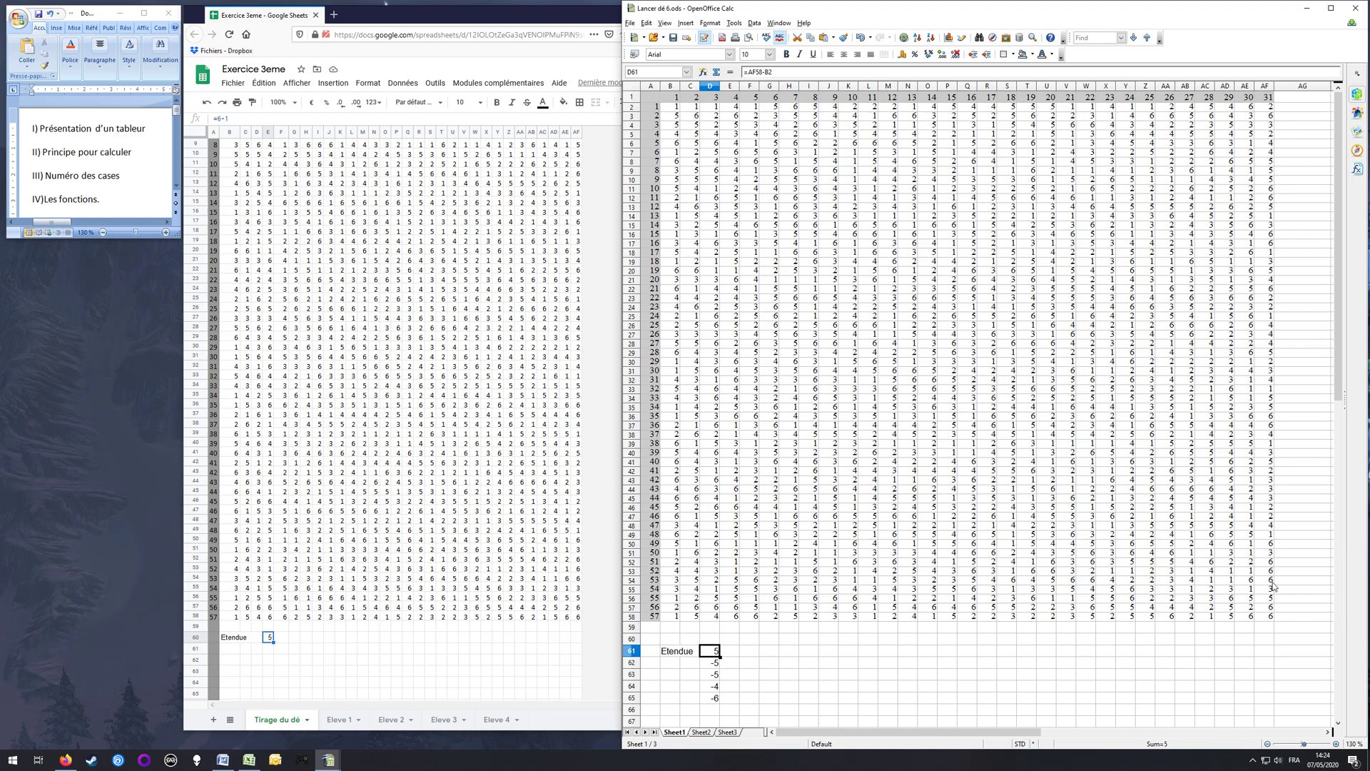
left_click(715, 663)
left_click(1265, 631)
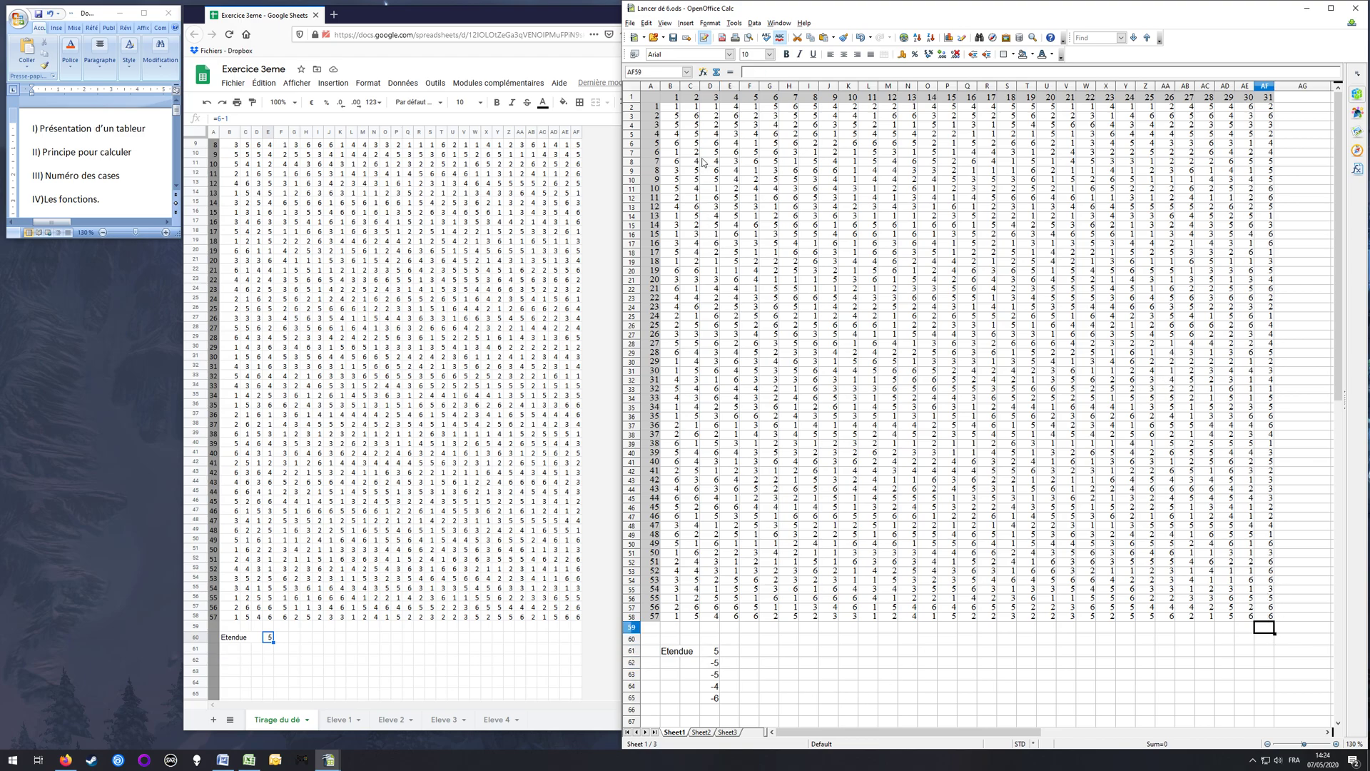
left_click(673, 119)
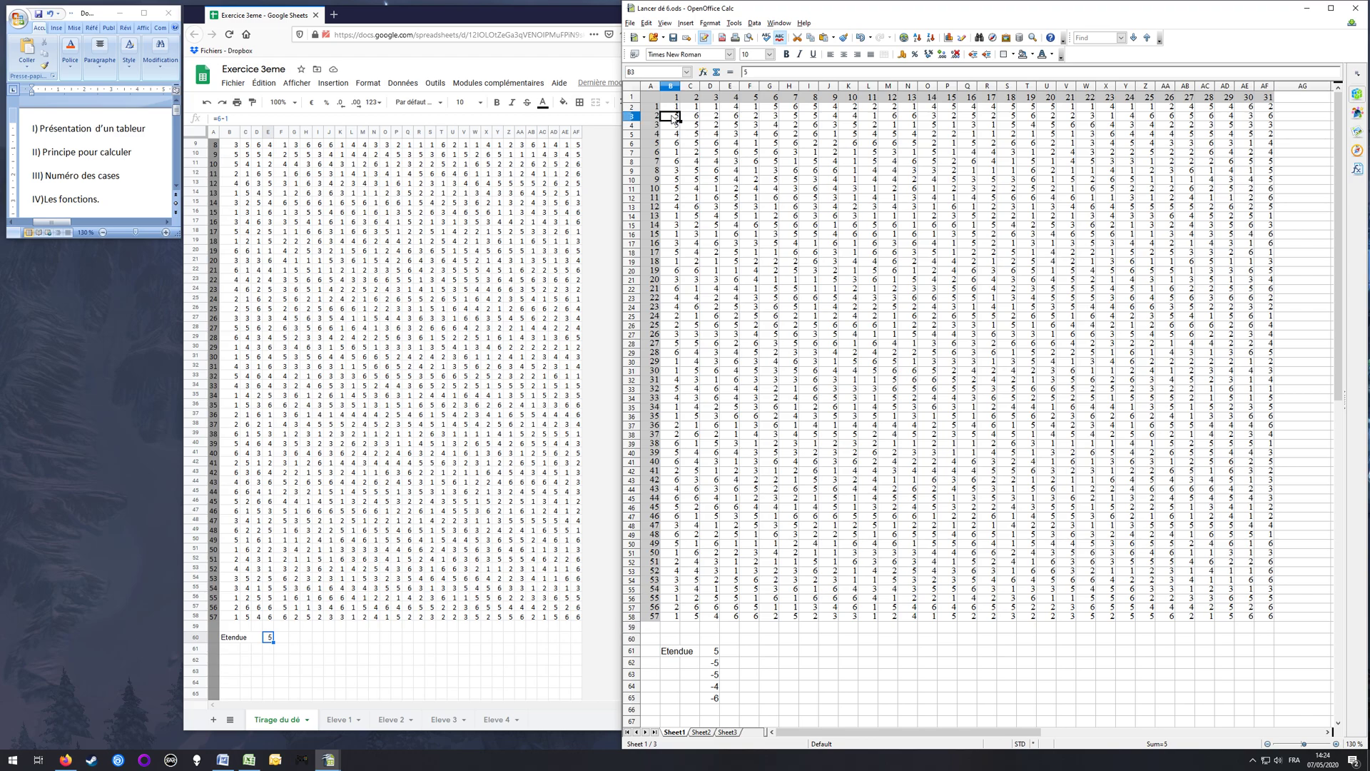
Step: Fill the D61 formula across through I61 and inspect the copied formula in E61
left_click(715, 653)
left_click_drag(720, 657, 817, 655)
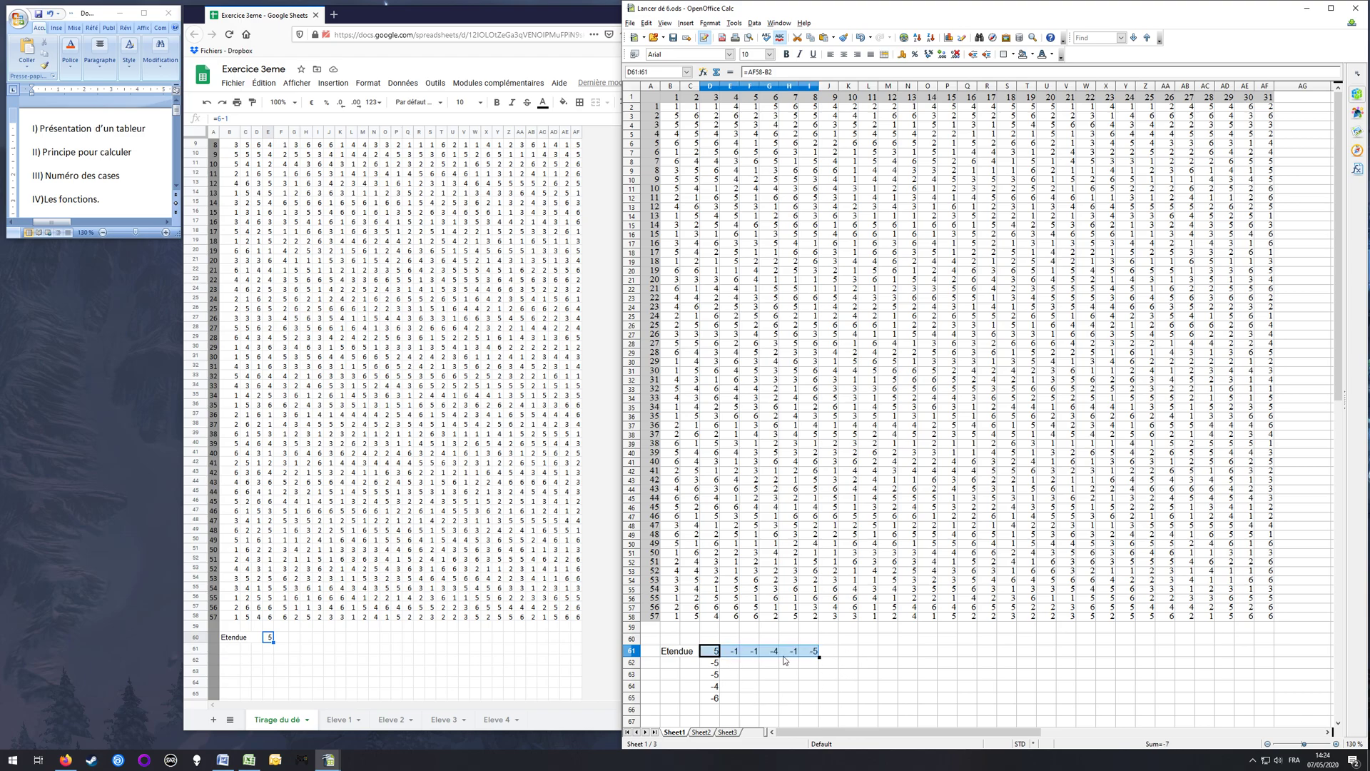
left_click(730, 653)
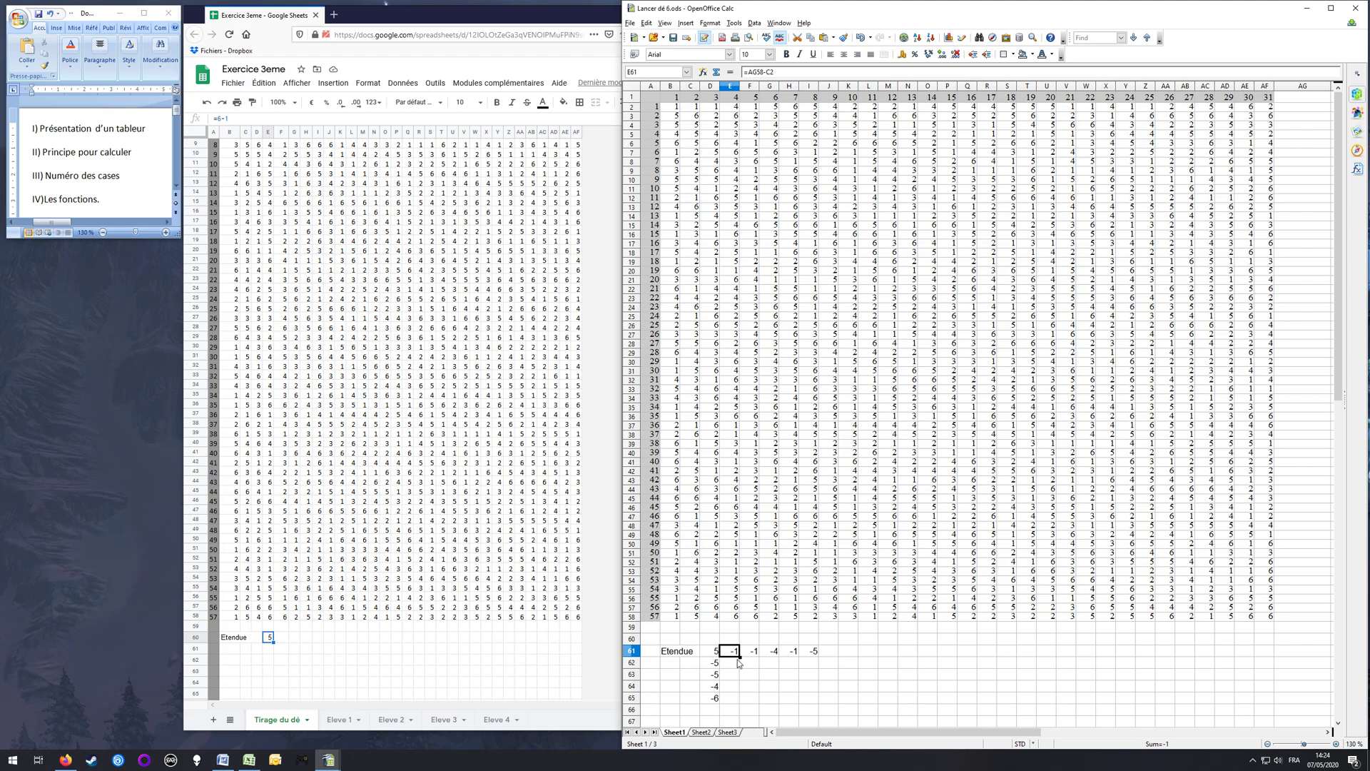
Step: Clear the copied formulas from E61 through I61 in the Etendue row
key("shift+Right")
key("shift+Right")
key("shift+Right")
key("shift+Right")
key("shift+Right")
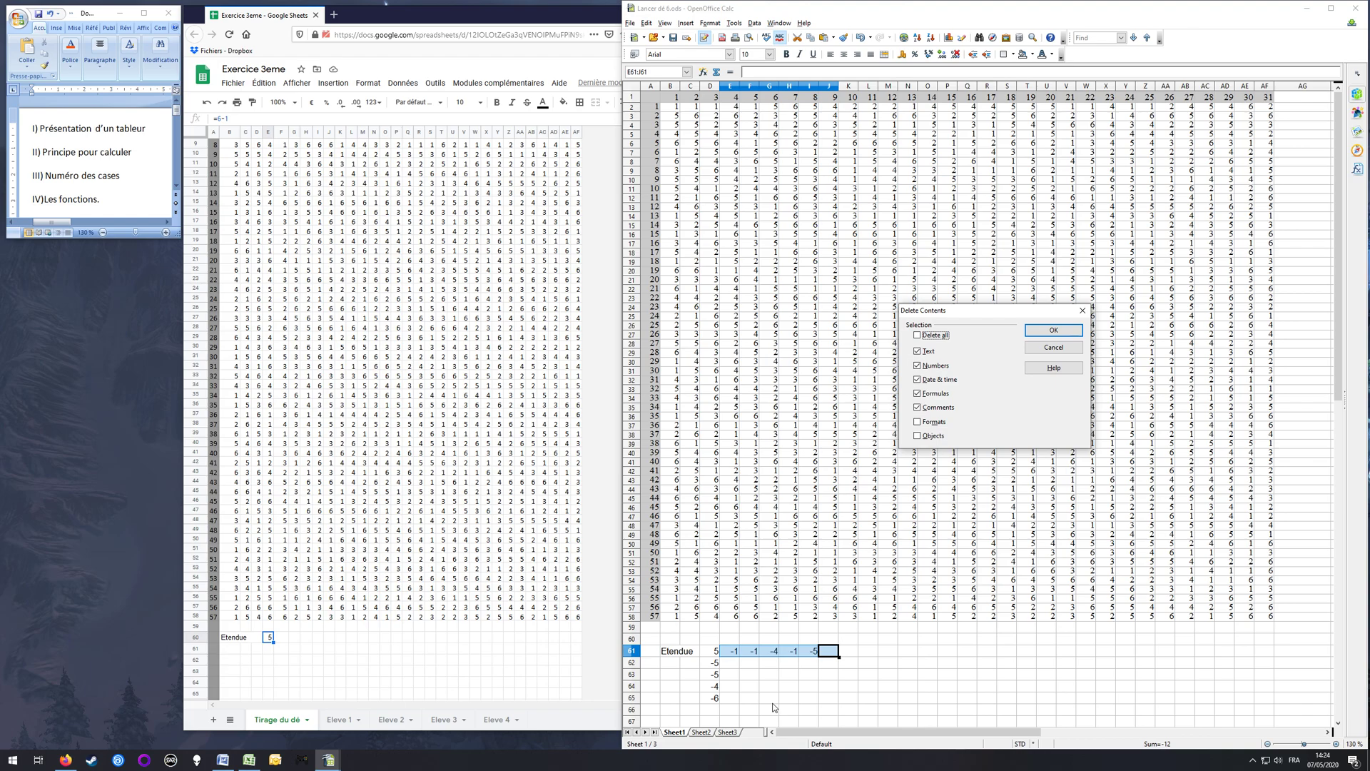
key("Return")
Step: Clear the copied formulas from D62:D65 and reselect the Etendue formula in D61
key("Left")
key("Left")
key("Left")
key("Left")
key("Left")
key("Left")
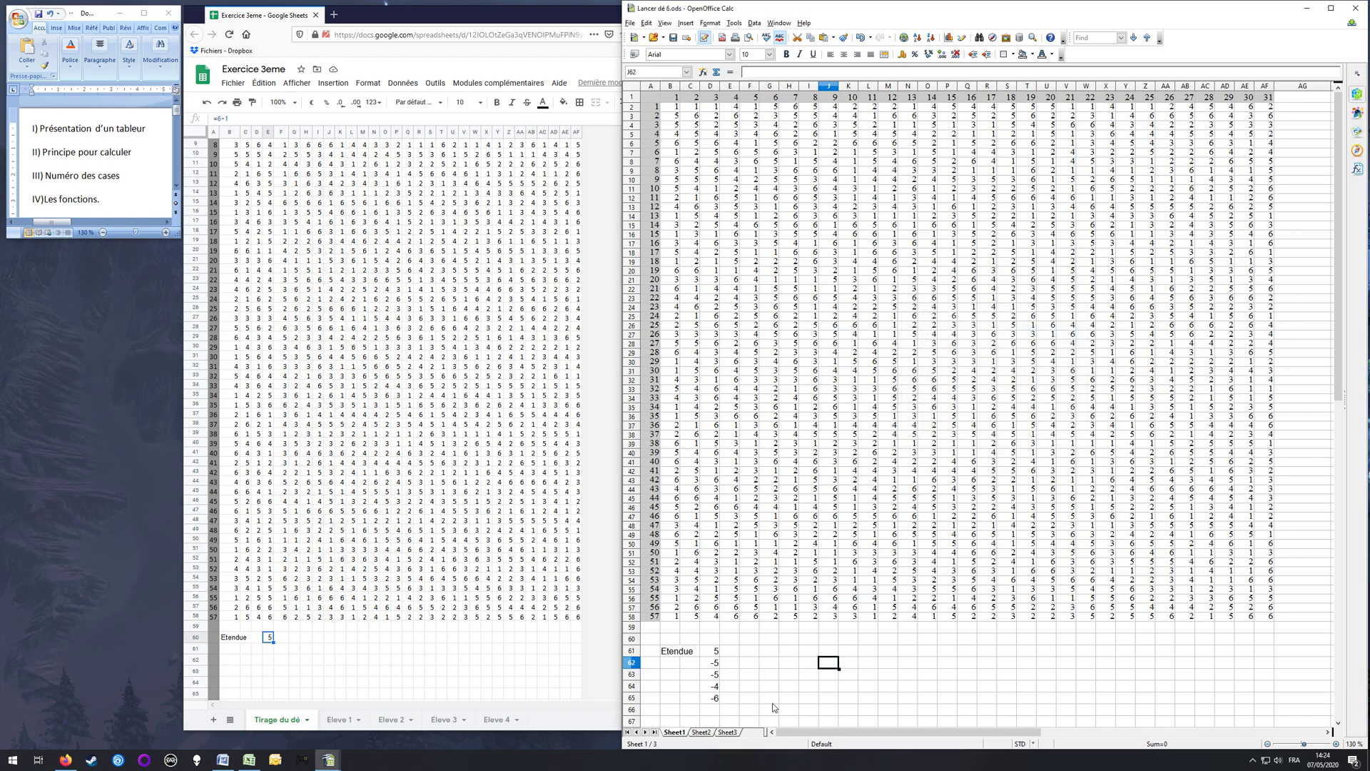
key("Down")
key("shift+Down")
key("shift+Down")
key("shift+Up")
key("shift+Up")
key("shift+Down")
key("shift+Down")
key("shift+Down")
key("BackSpace")
key("Return")
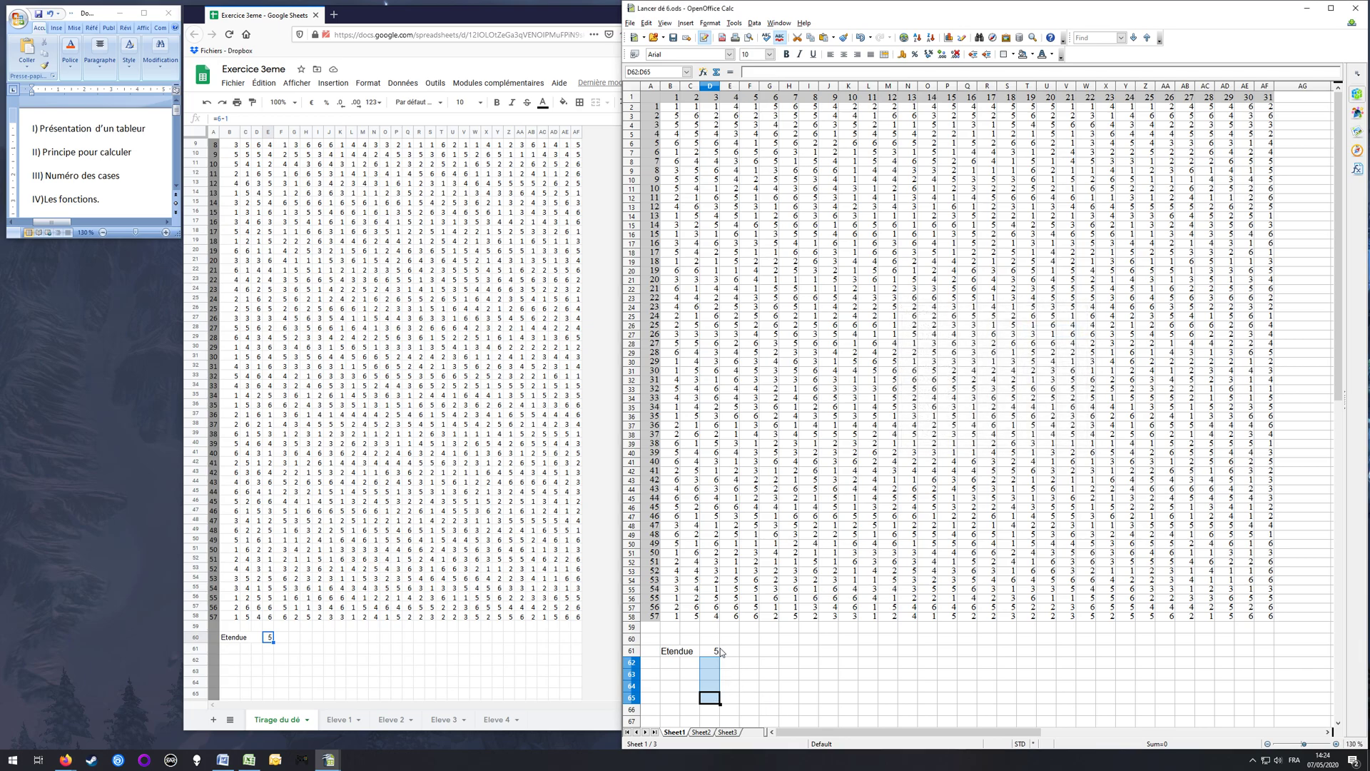
left_click(753, 675)
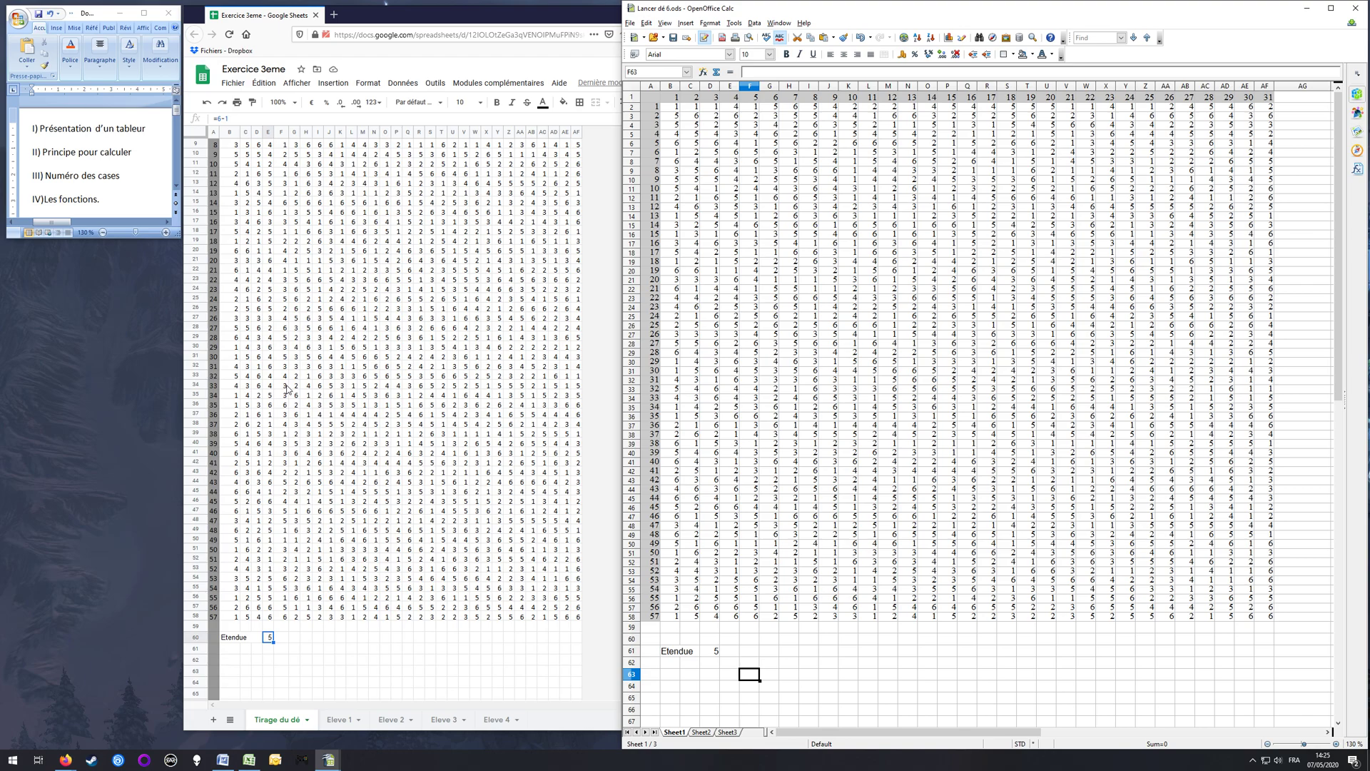
left_click(711, 652)
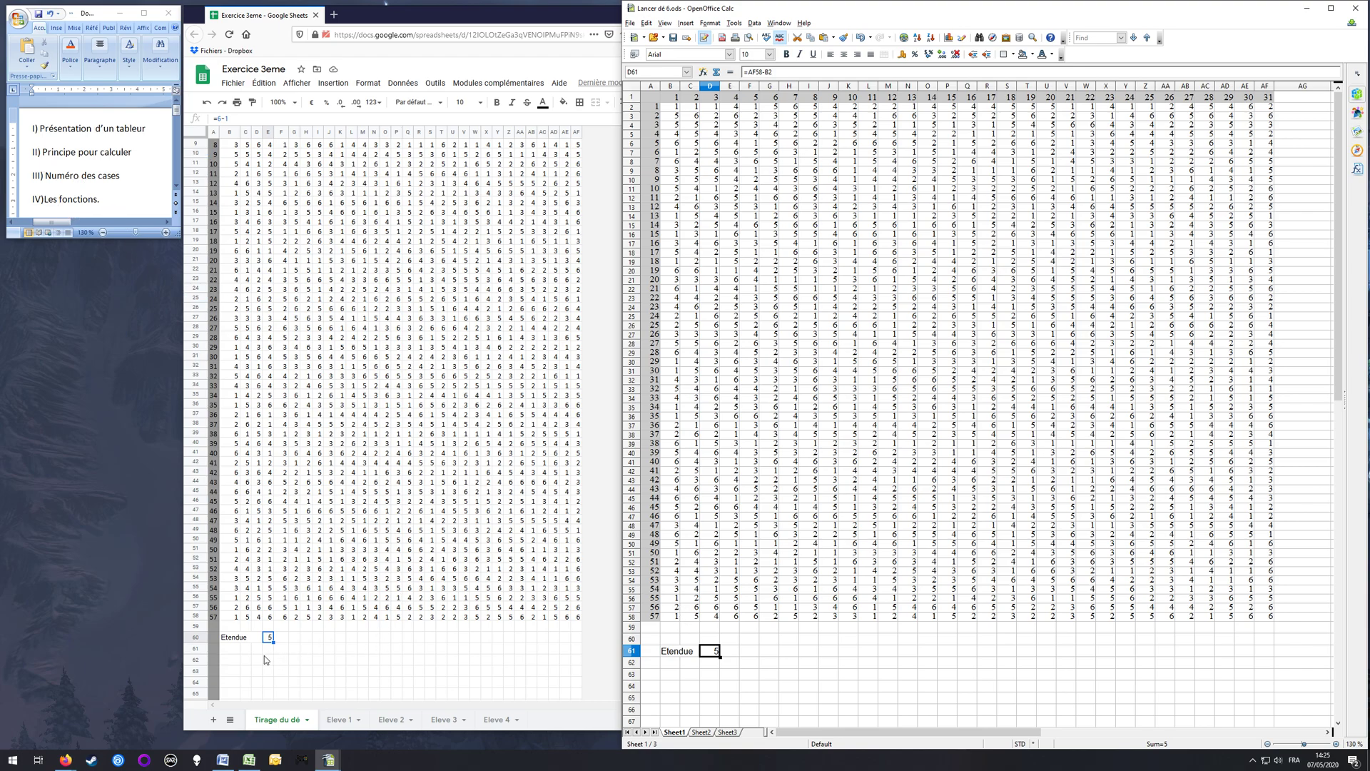
Step: Switch to Google Sheets, enter the label "Moyenne" in B61 below Etendue and select cells B61:D61
left_click(238, 648)
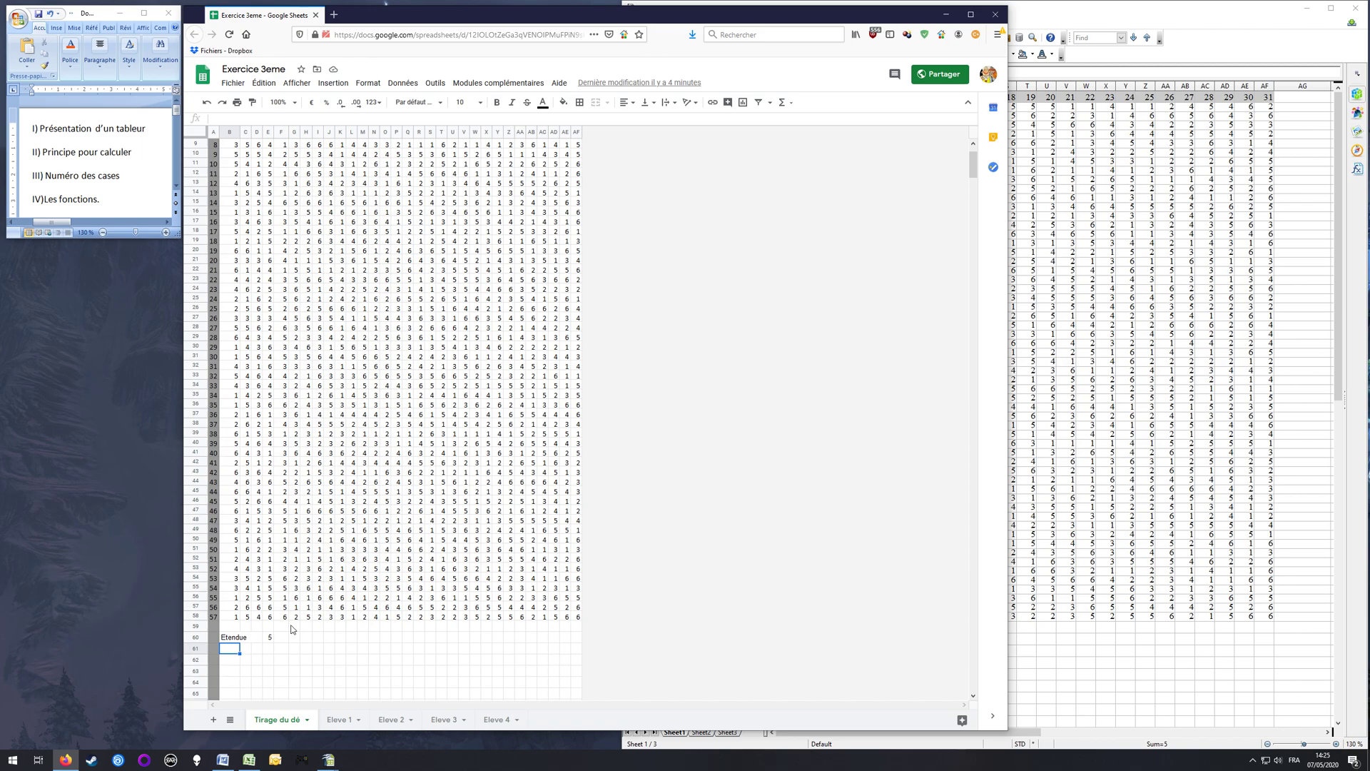
scroll(314, 508, "up", 3)
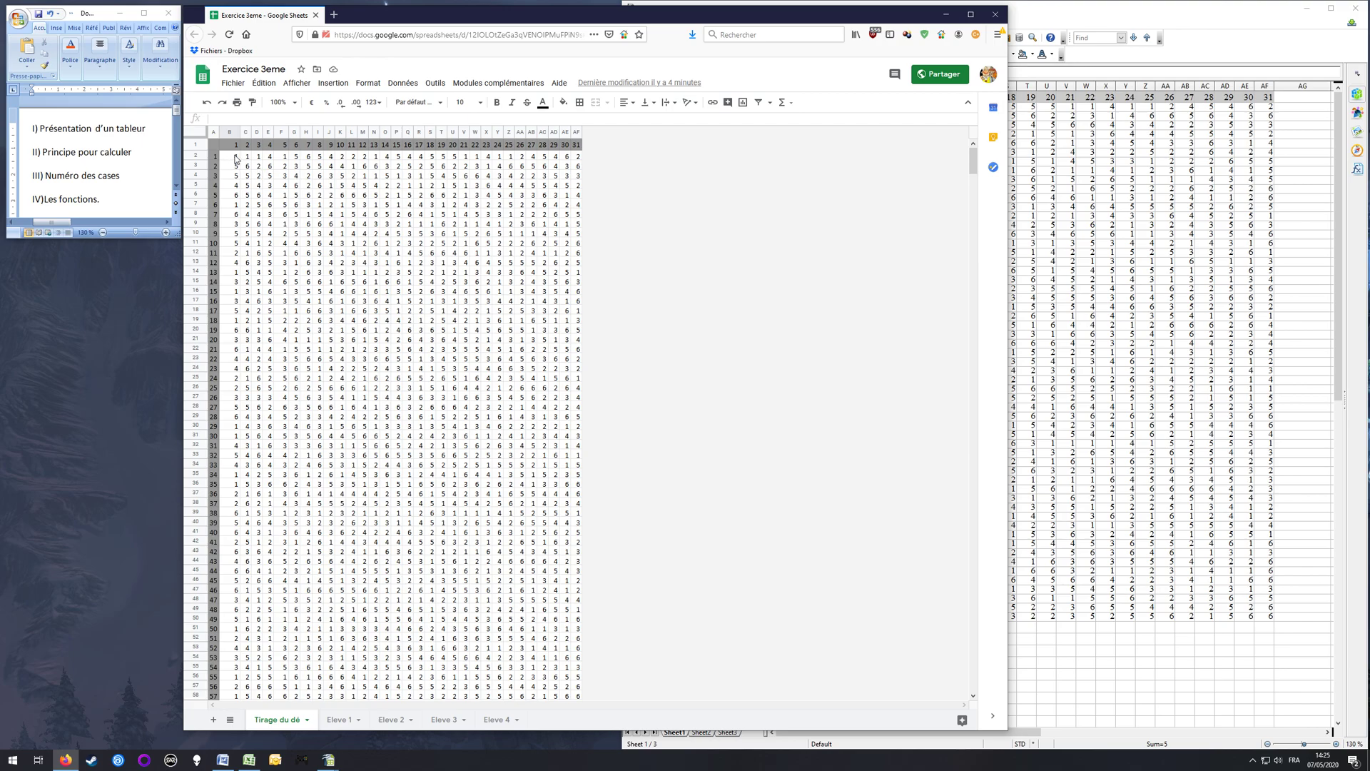
scroll(442, 568, "down", 3)
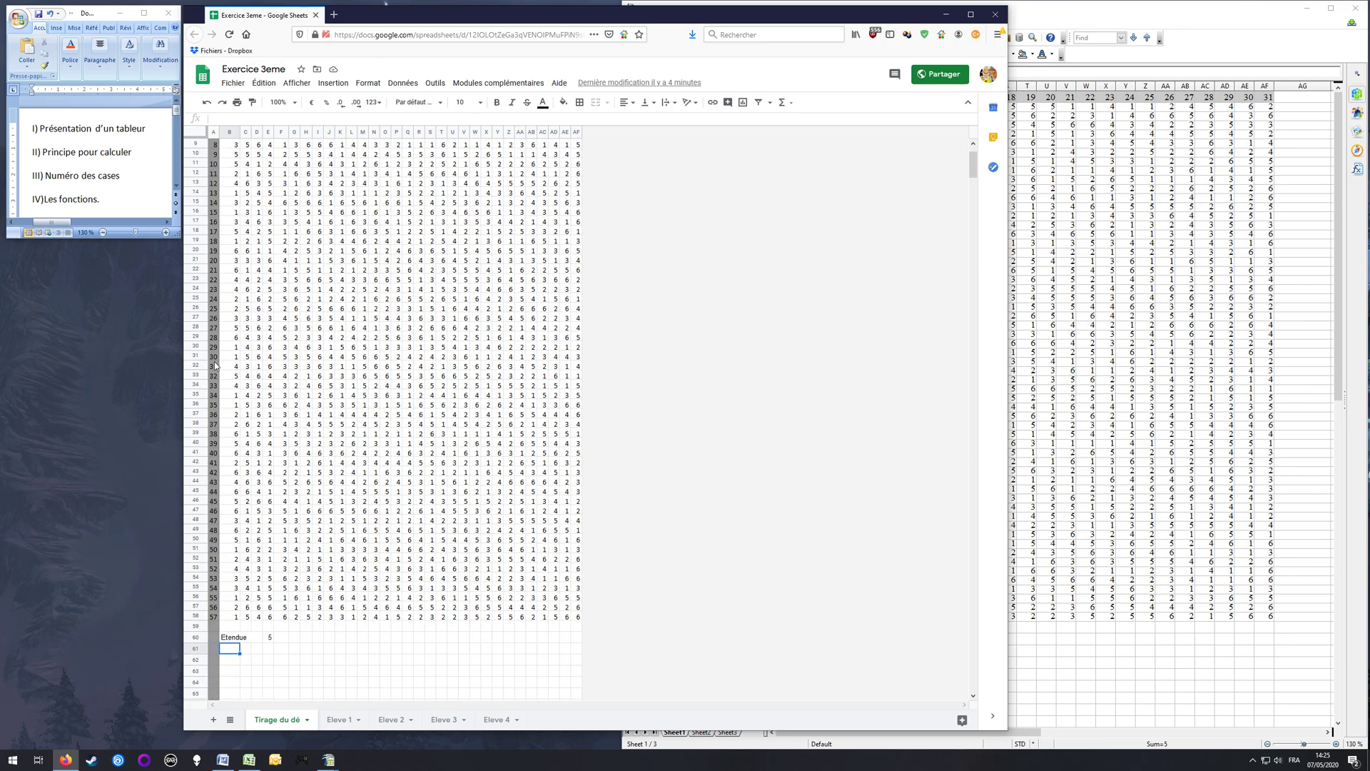
scroll(396, 397, "up", 3)
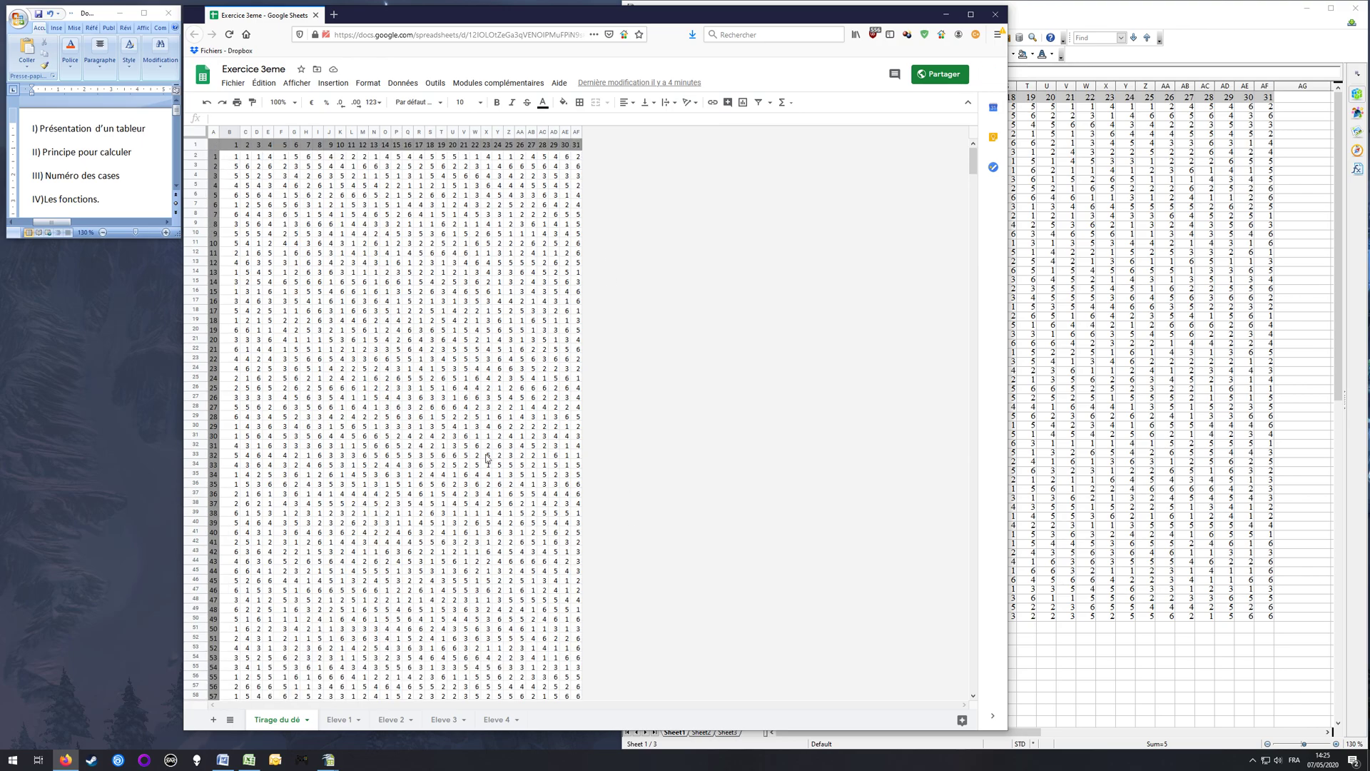
scroll(385, 433, "down", 3)
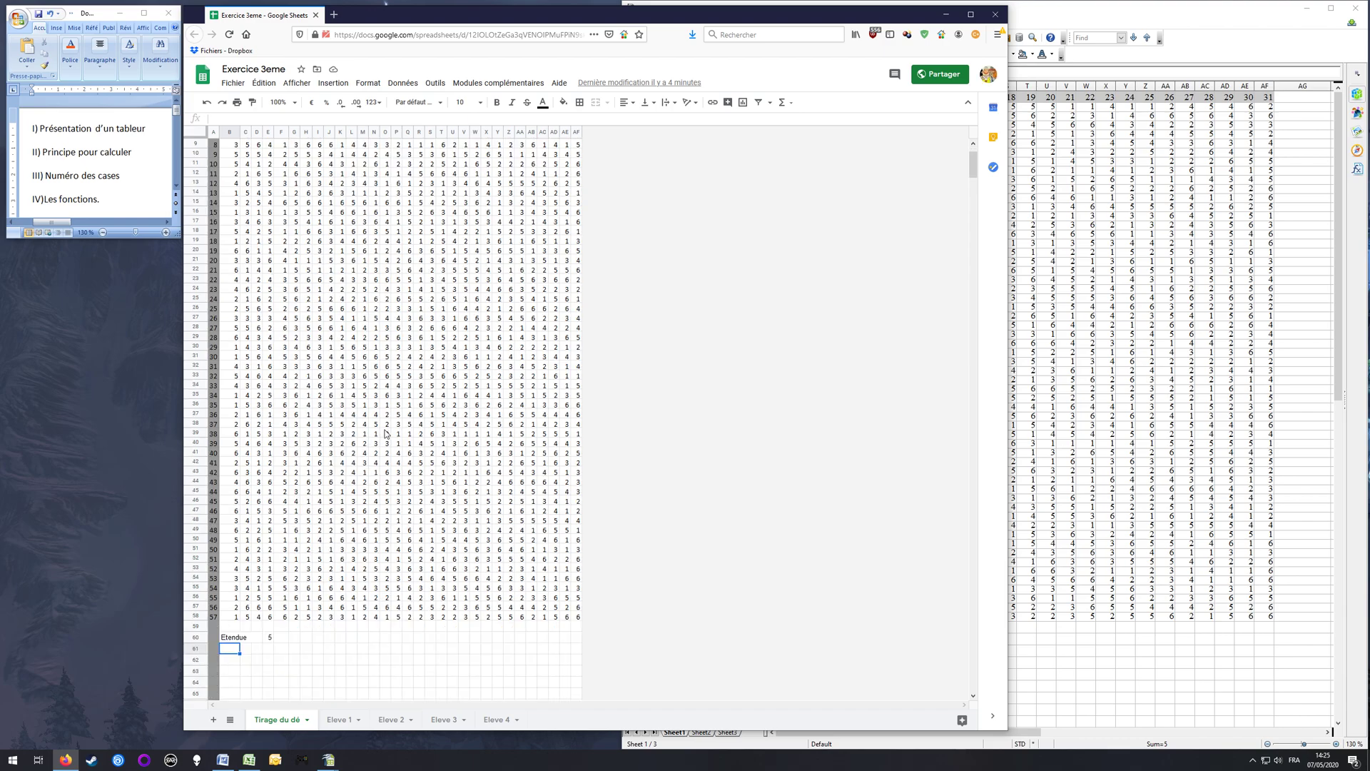
scroll(404, 345, "up", 3)
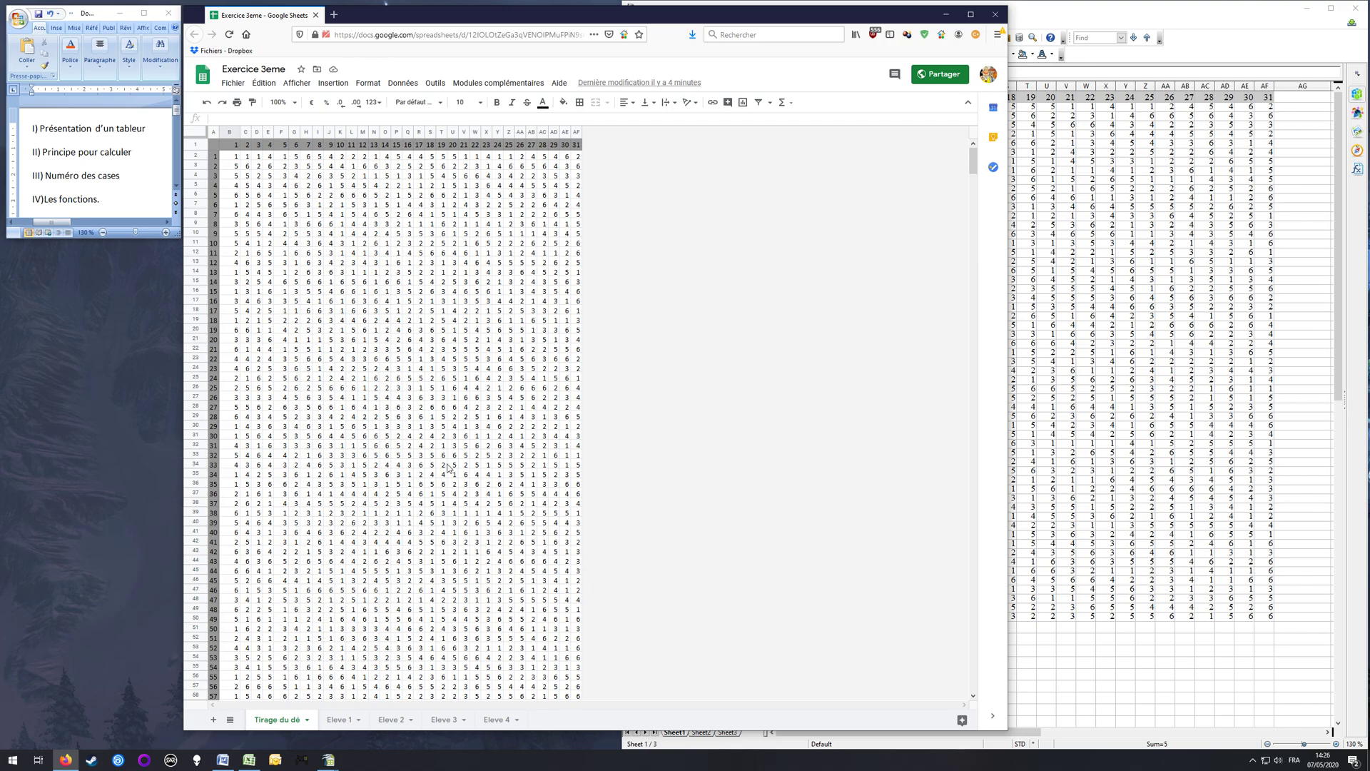
scroll(457, 467, "down", 3)
type("Moyenne")
key("Return")
key("Up")
key("shift+Right")
key("shift+Right")
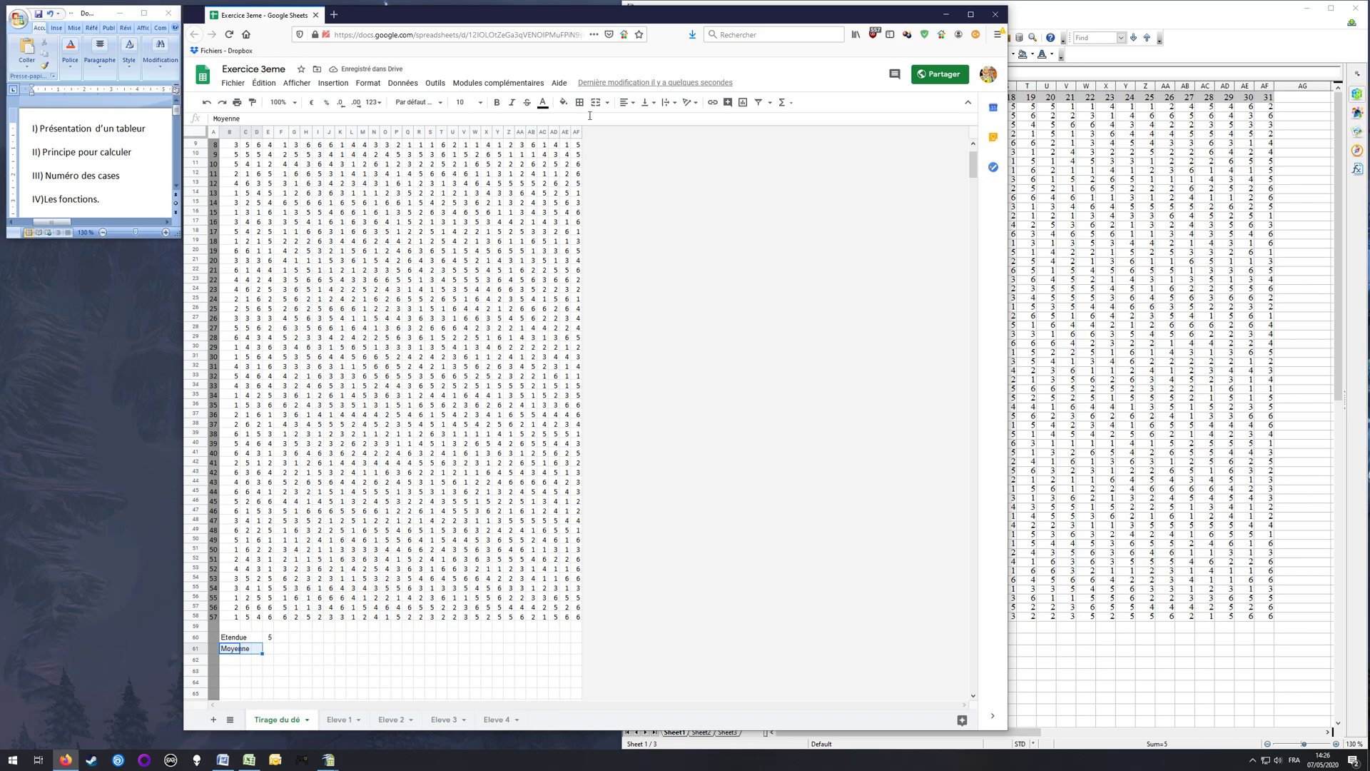
Step: With E61 selected, examine the available functions, including the Toutes, Date, Filtrer, Logique, Maths and Statistique categories
left_click(270, 648)
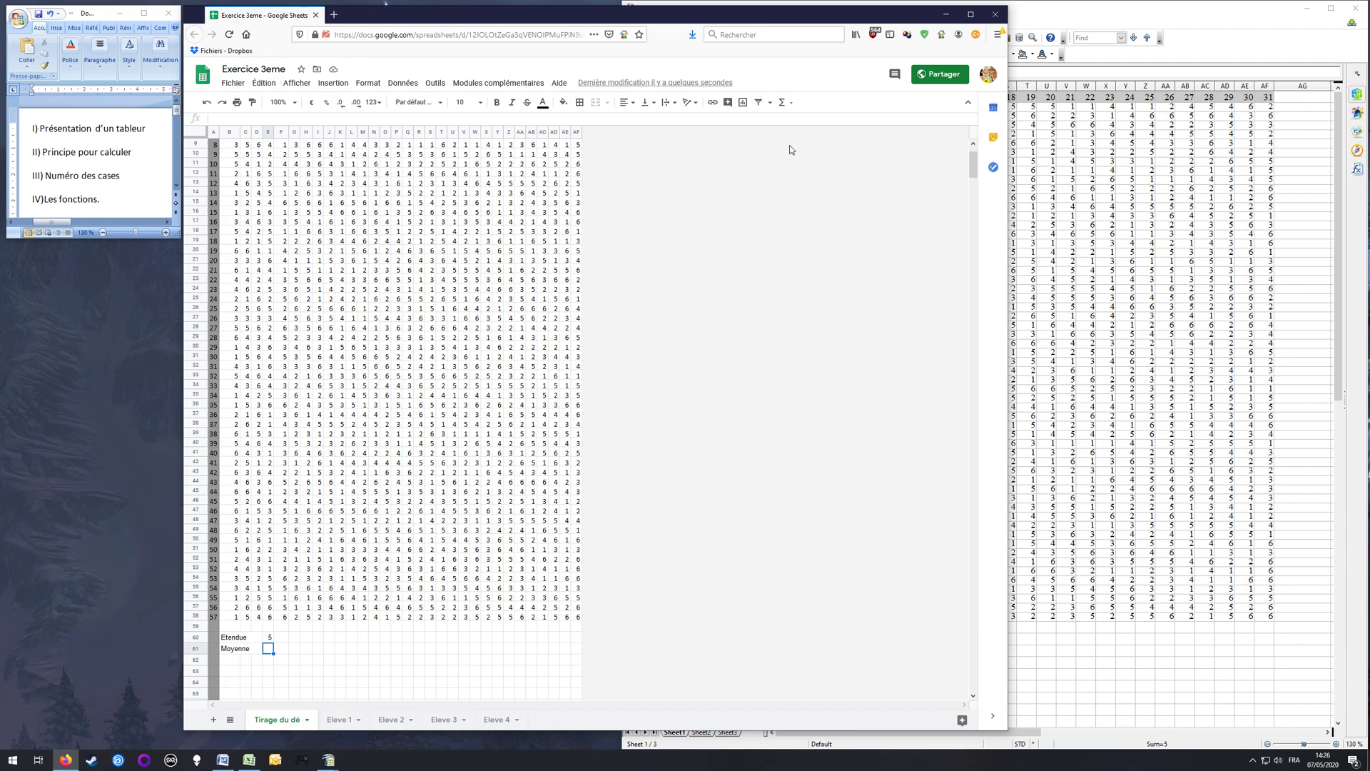
left_click(783, 105)
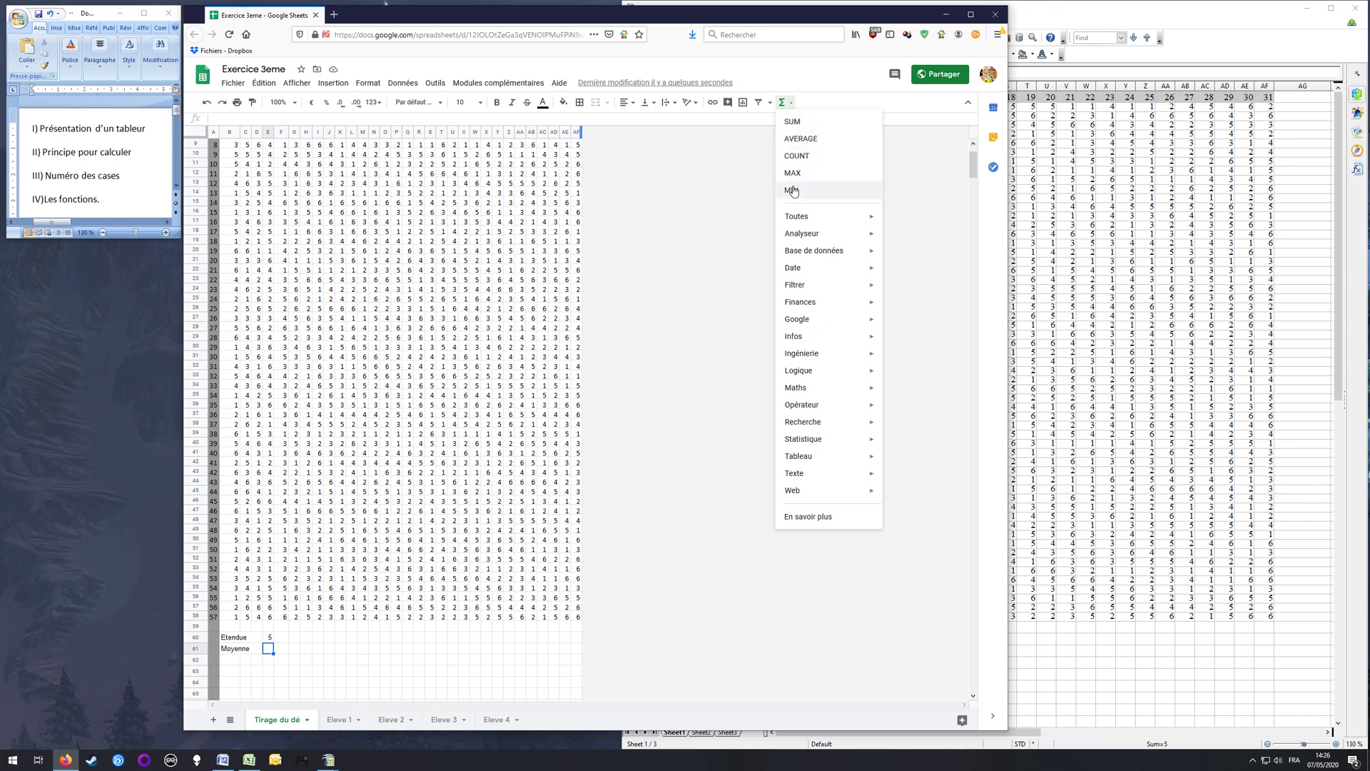
mouse_move(796, 219)
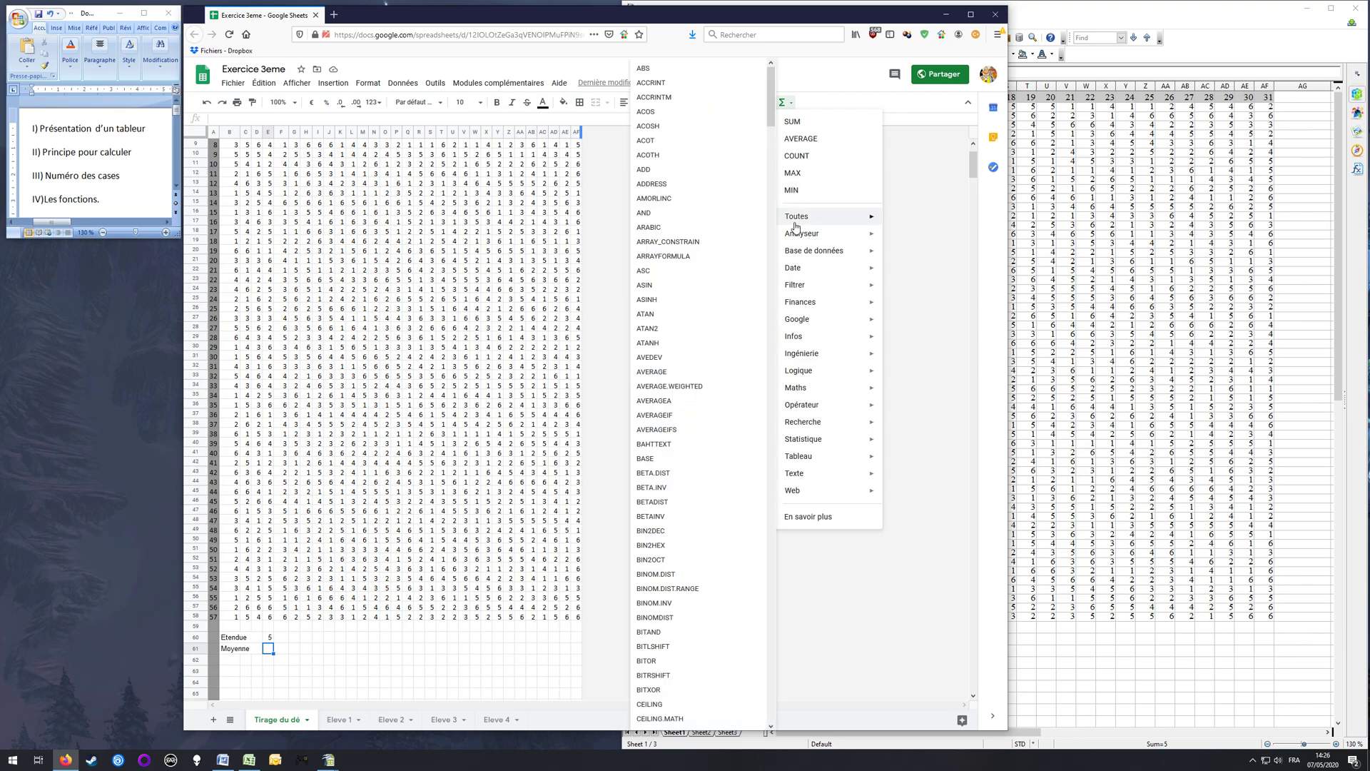
scroll(721, 135, "down", 4)
left_click_drag(771, 134, 771, 589)
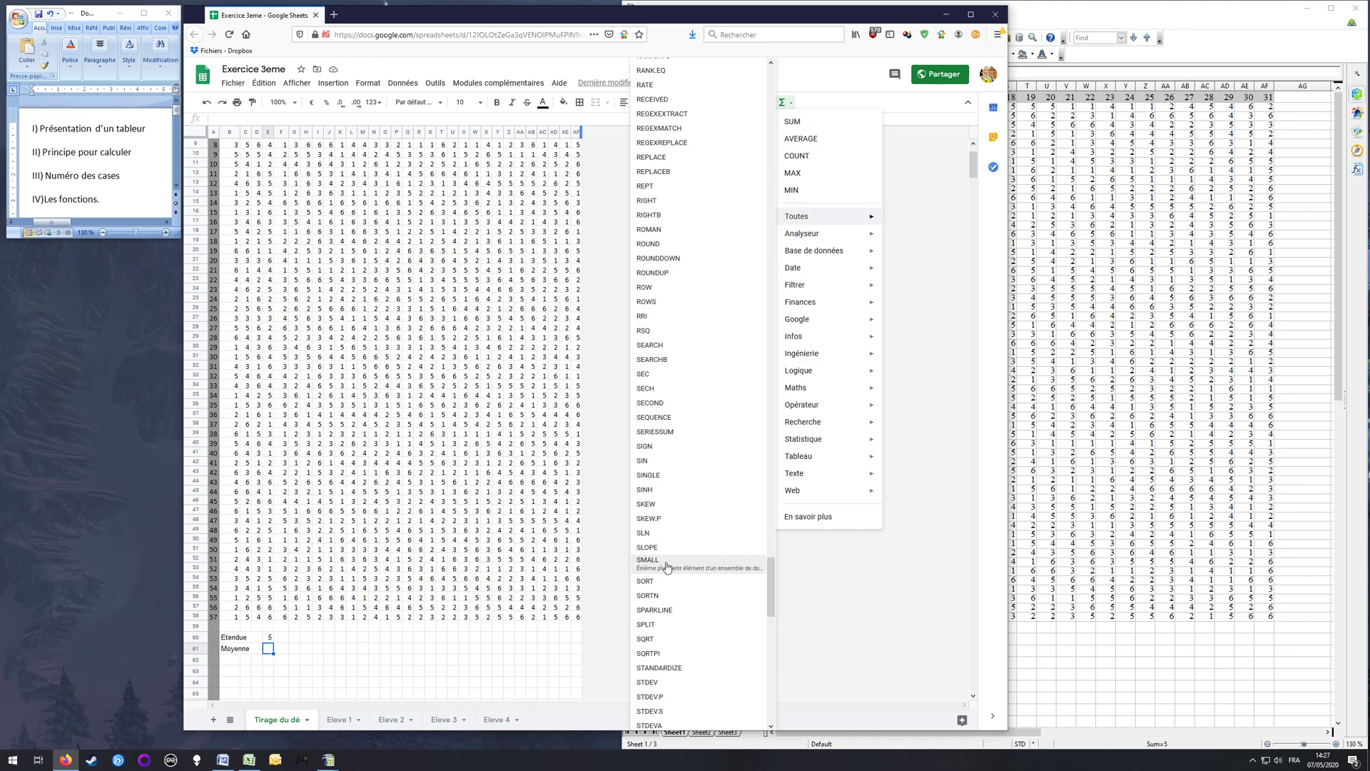
left_click_drag(771, 583, 770, 390)
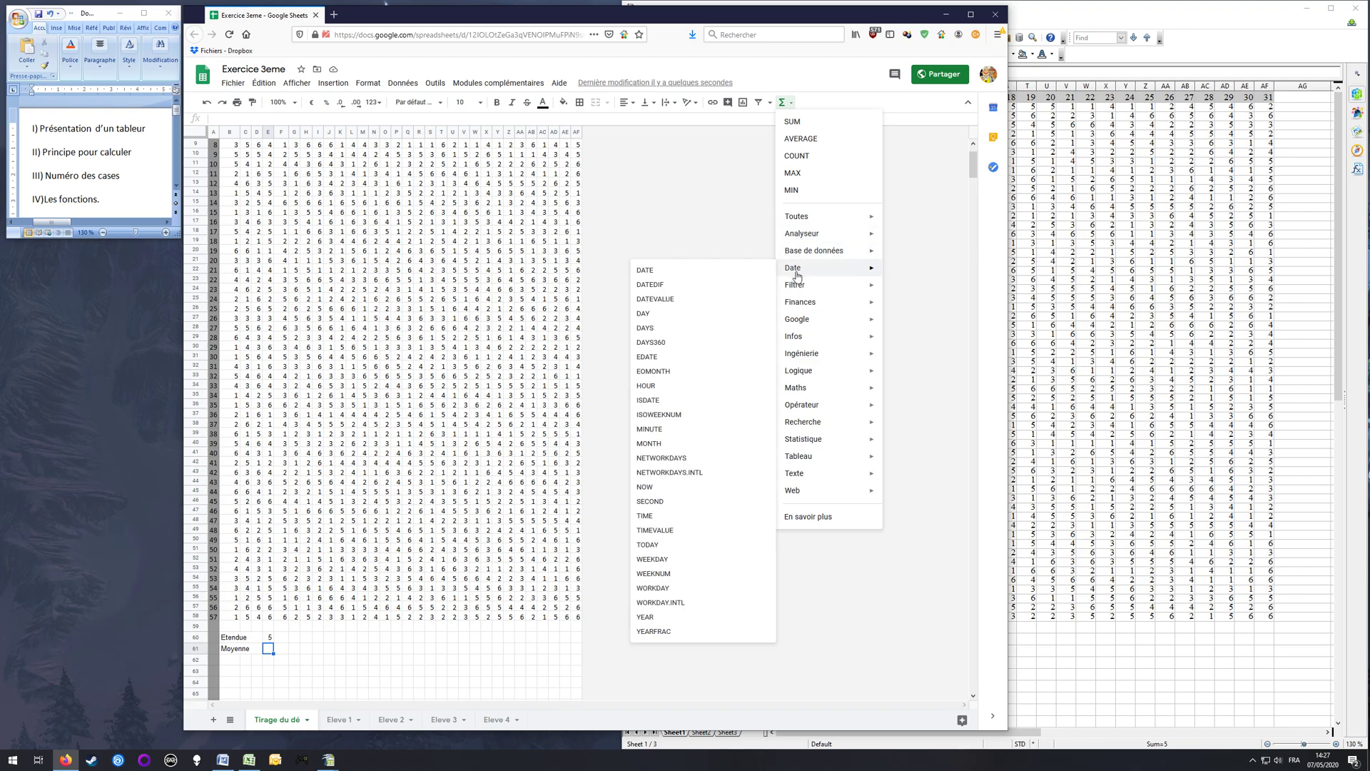
mouse_move(798, 289)
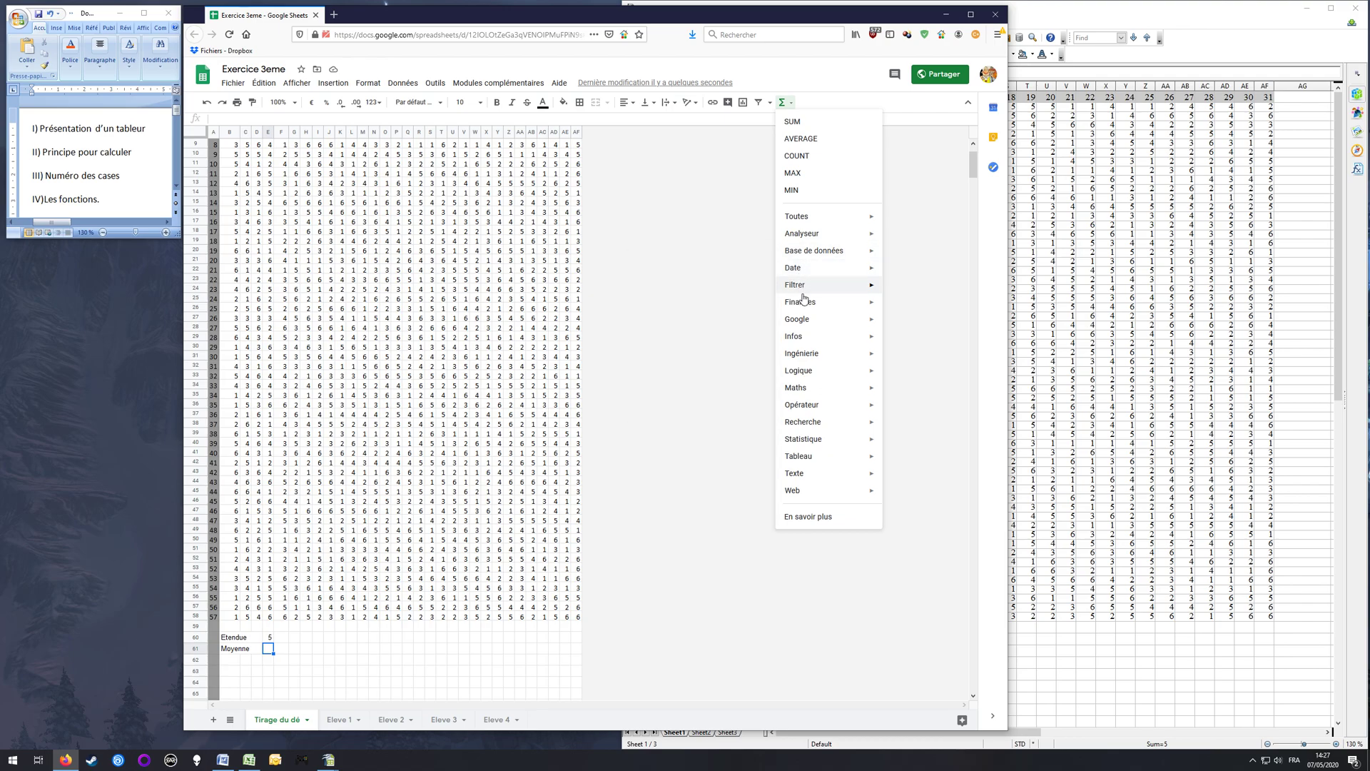
mouse_move(800, 371)
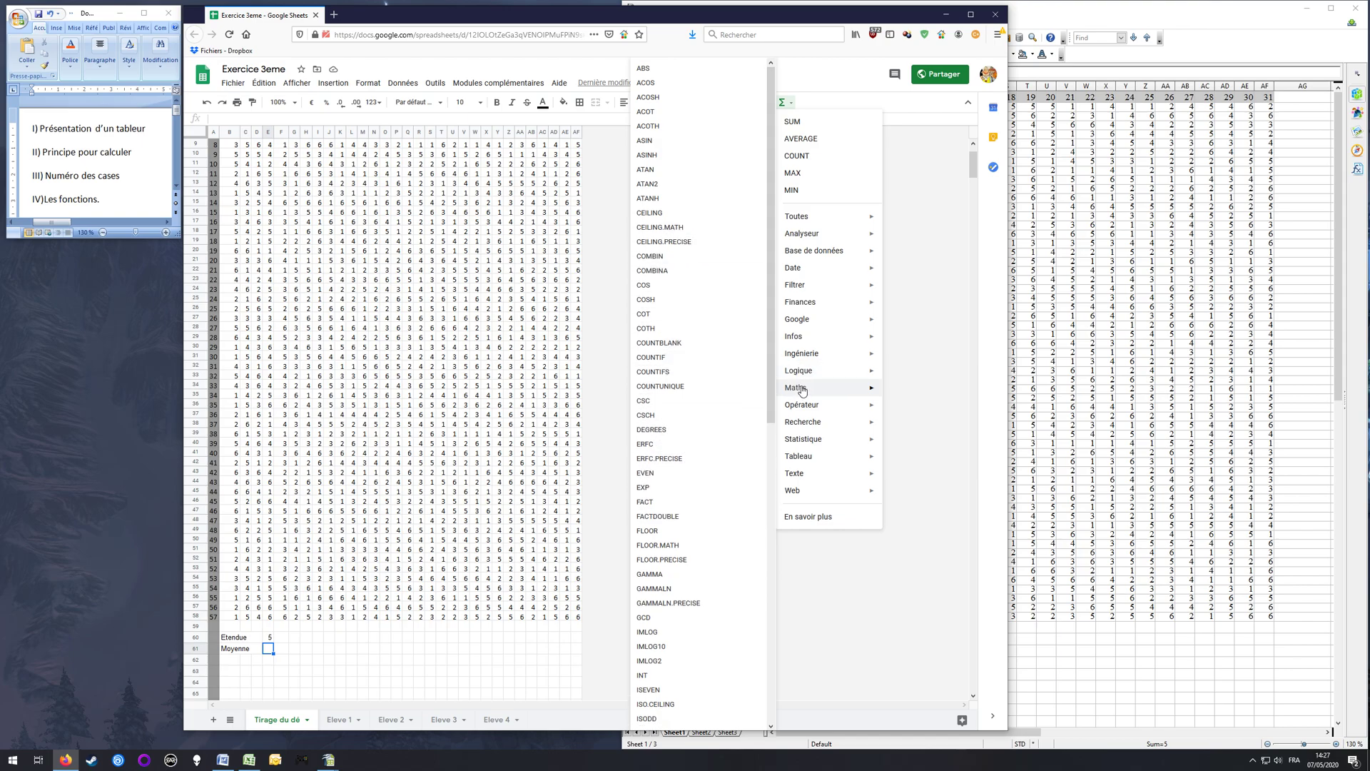
mouse_move(802, 449)
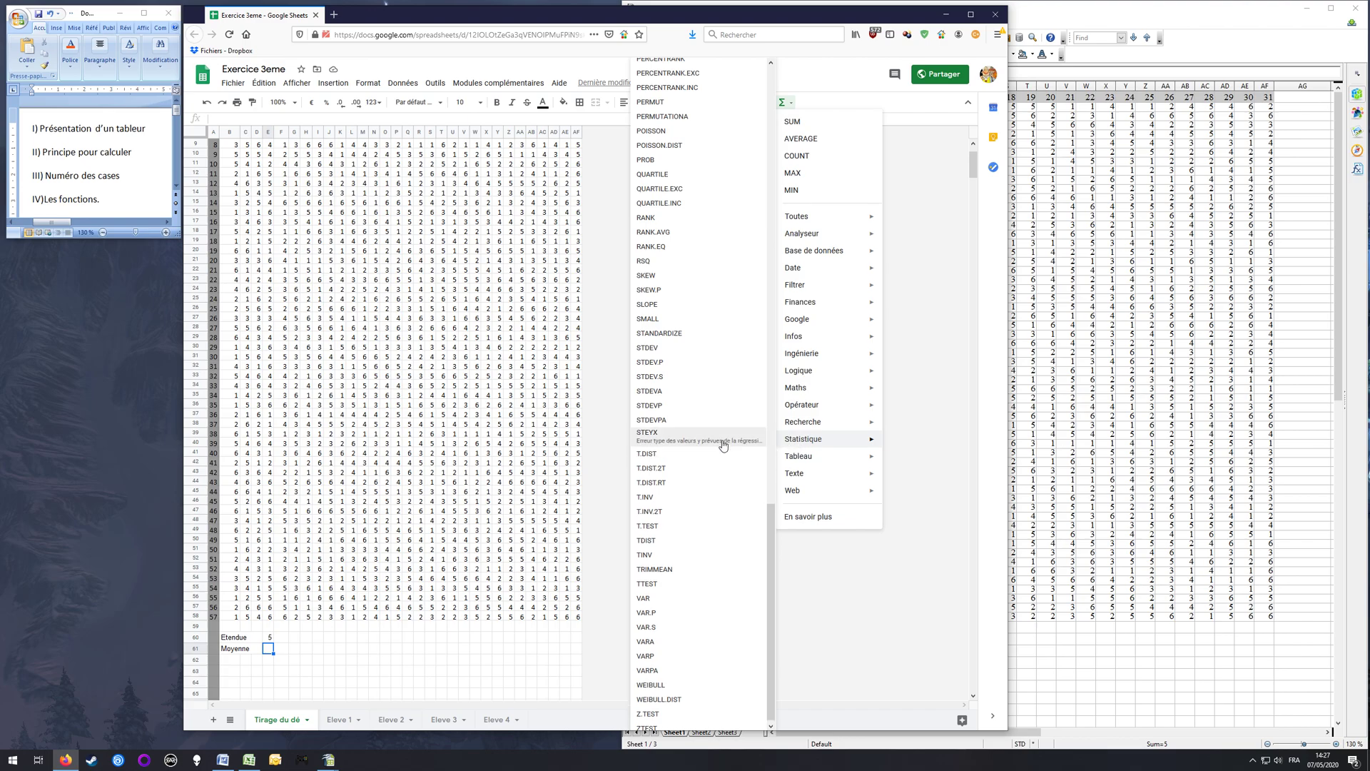
scroll(676, 421, "up", 5)
scroll(678, 400, "up", 10)
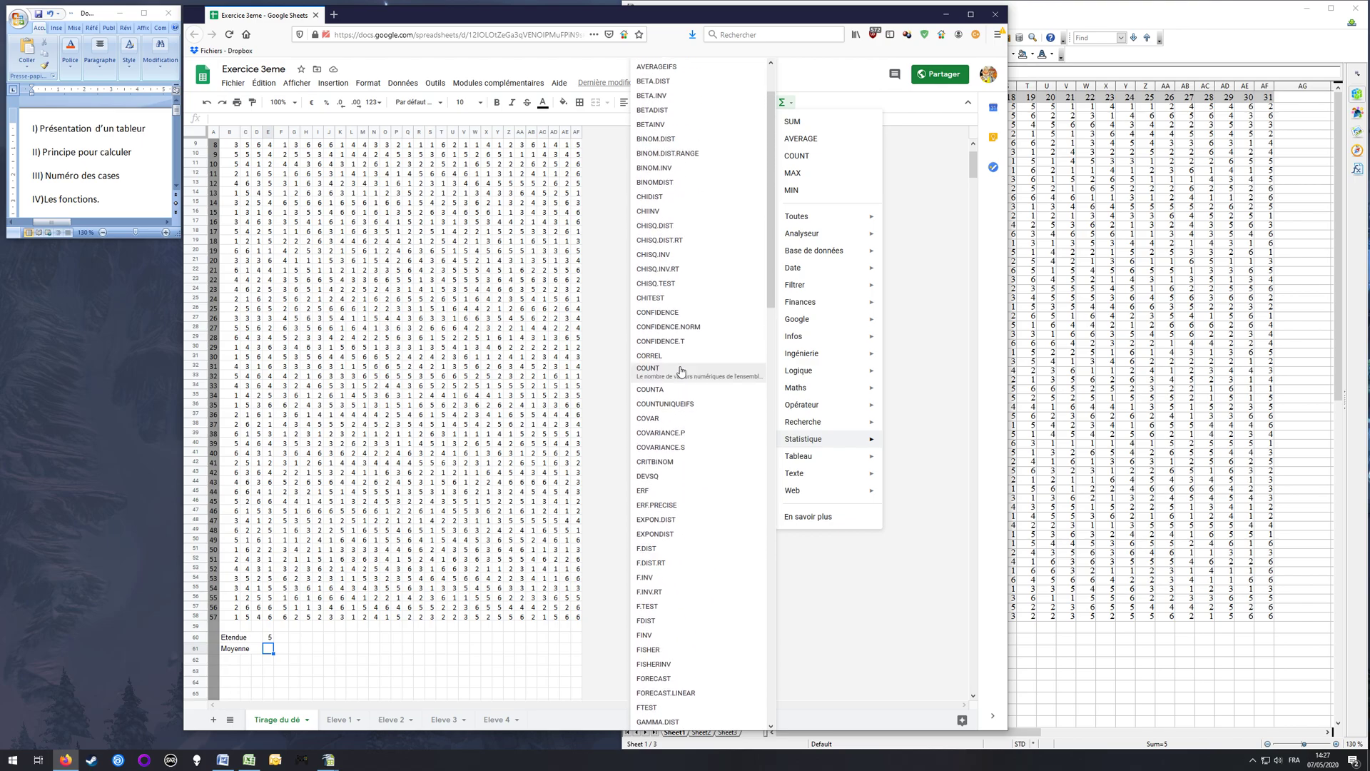
scroll(682, 371, "up", 2)
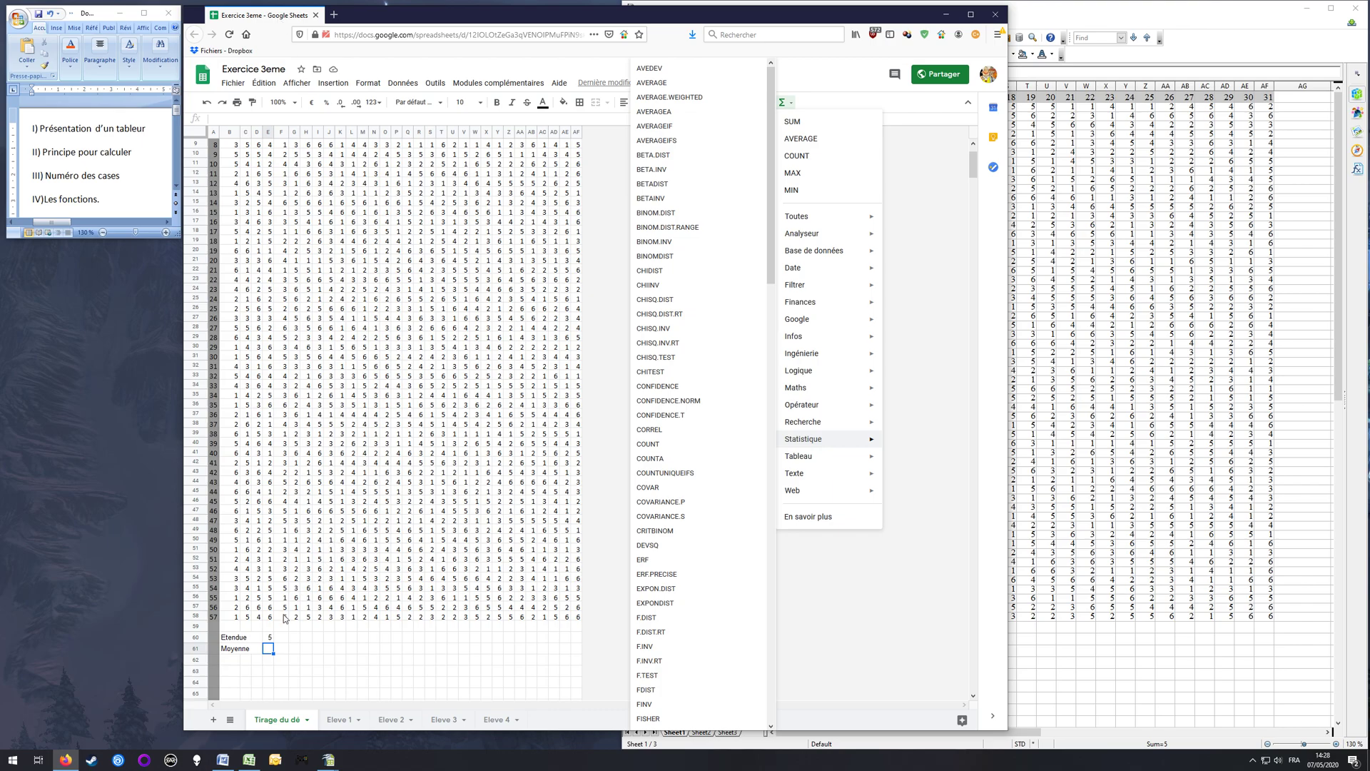
Step: Start a formula in E61 beside the Moyenne label with the AVERAGE function
left_click(268, 653)
type("=")
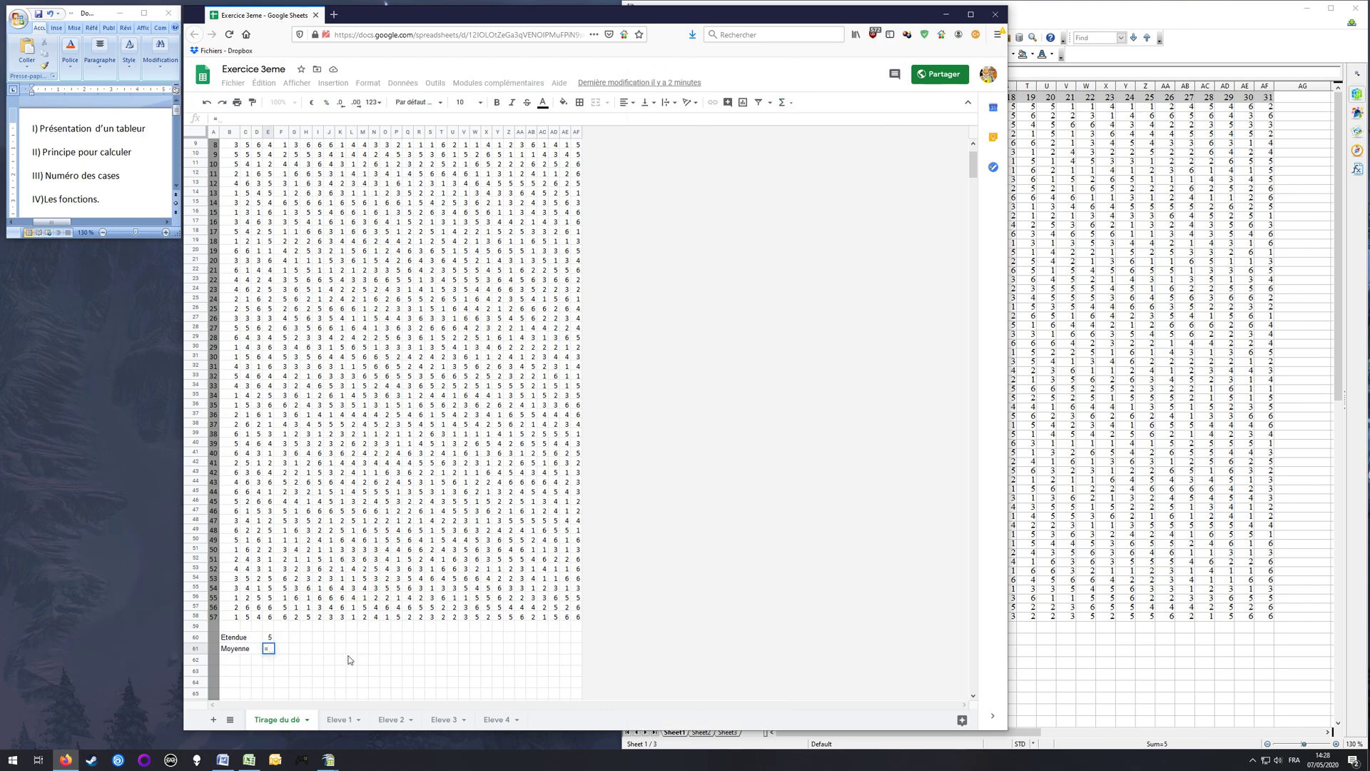
type("AVER")
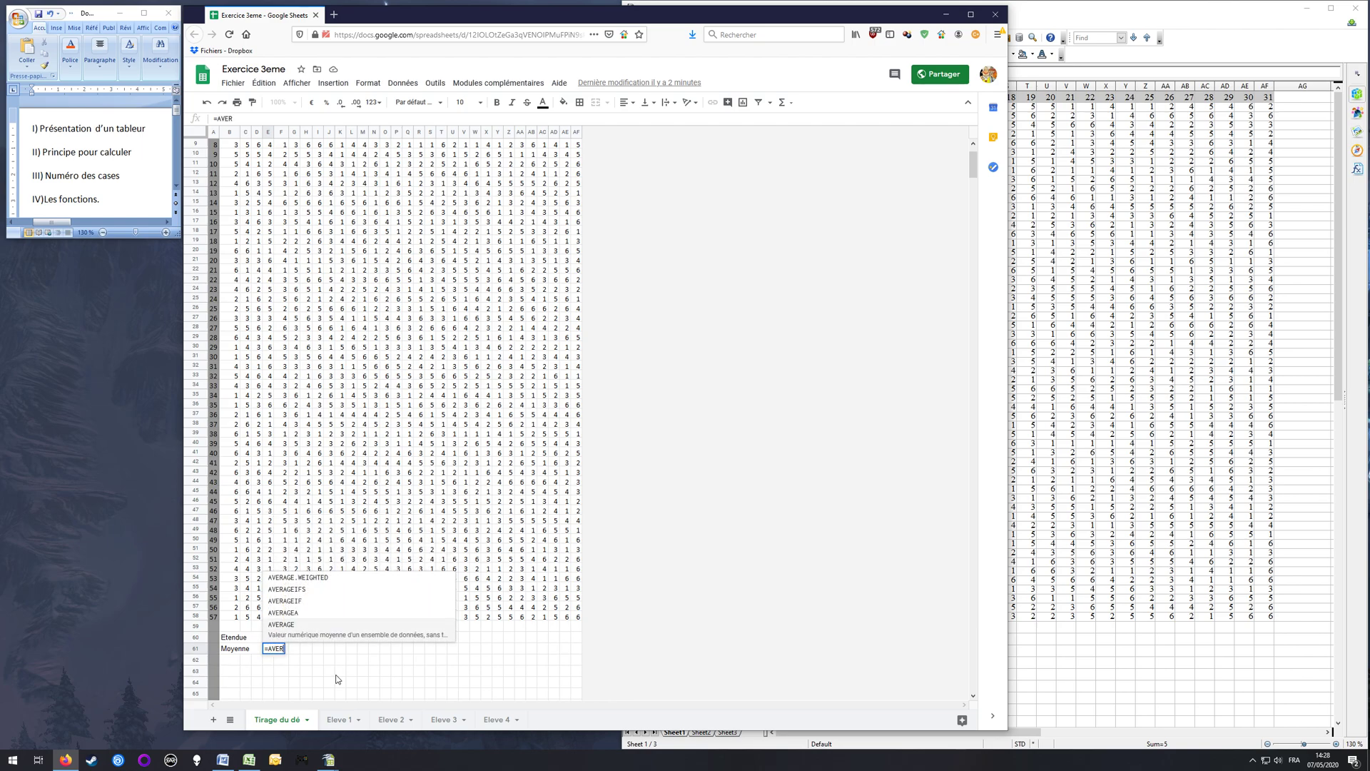
type("AGE")
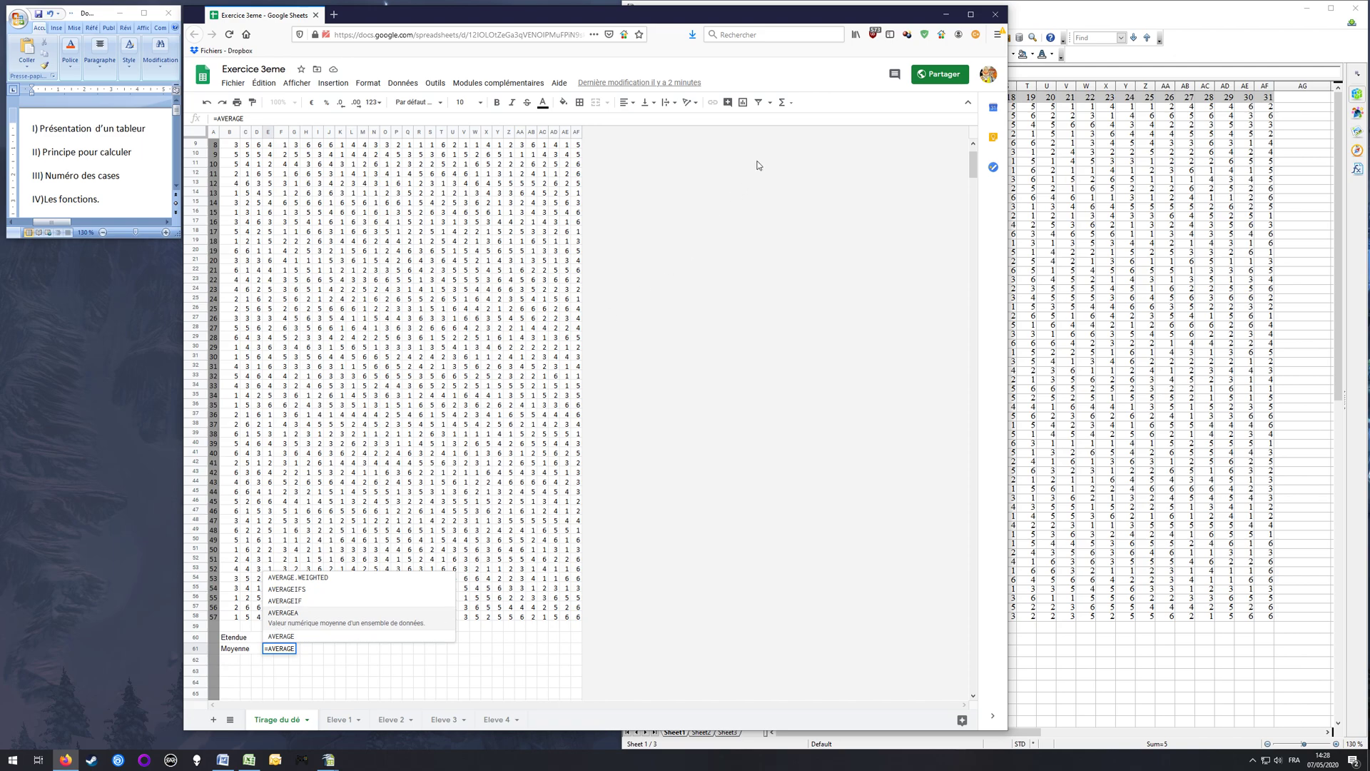
left_click(783, 102)
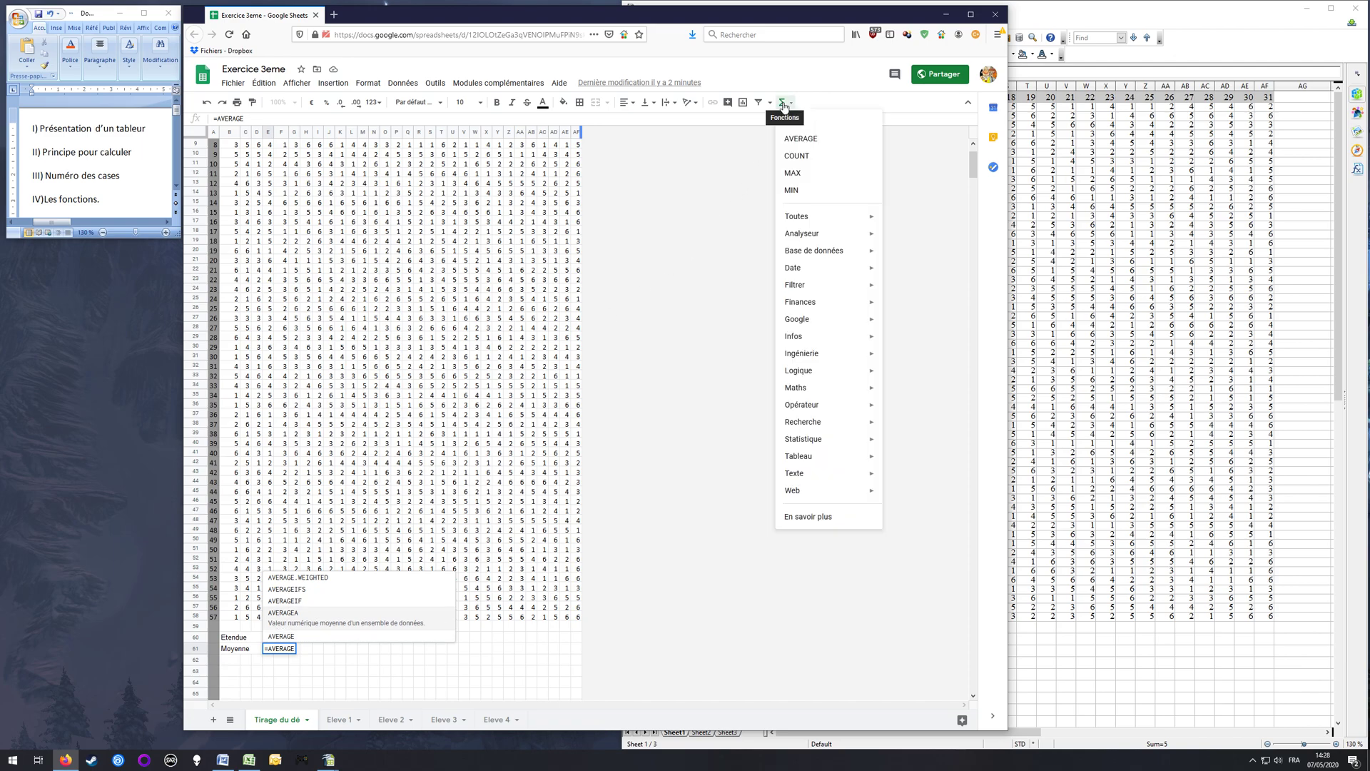
left_click(800, 139)
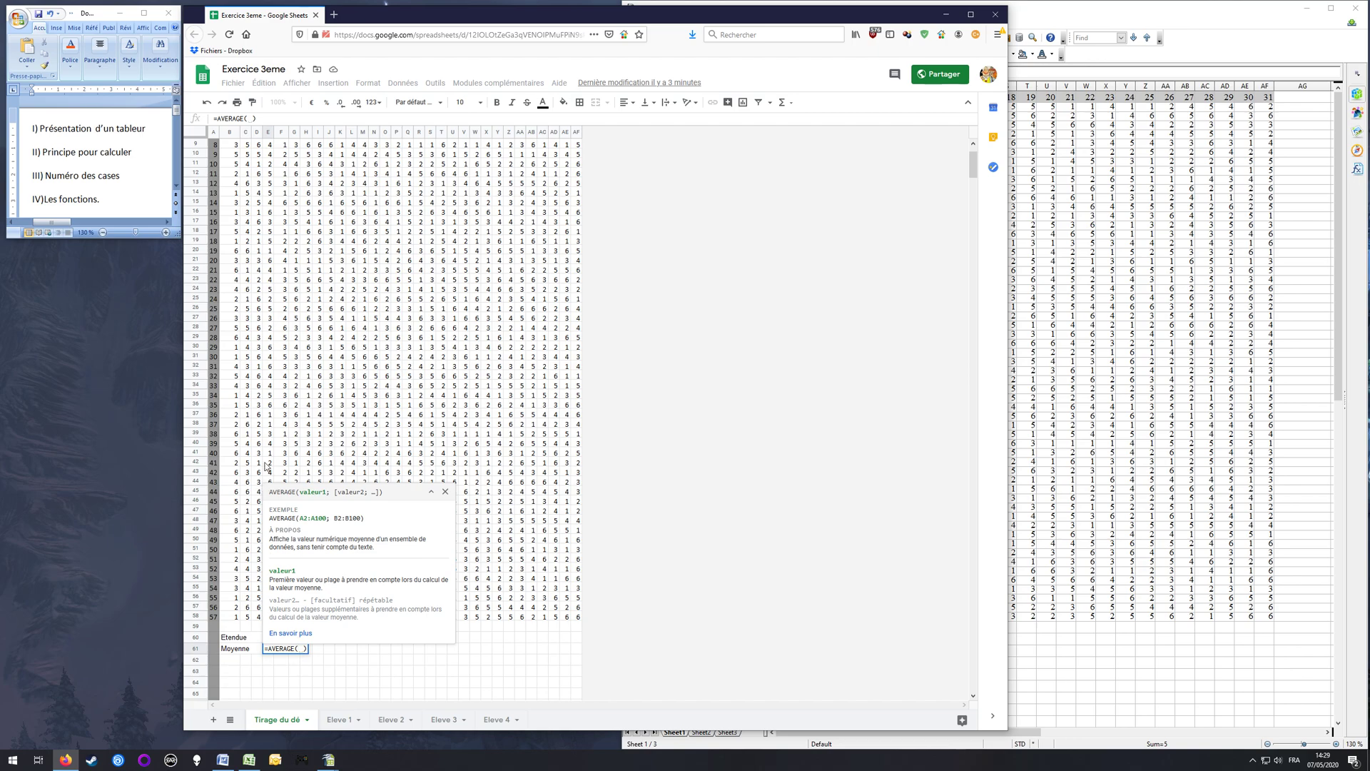
Step: Complete the AVERAGE formula in E61 with the whole dice-roll table, B2:AF58, as its range
scroll(278, 438, "up", 2)
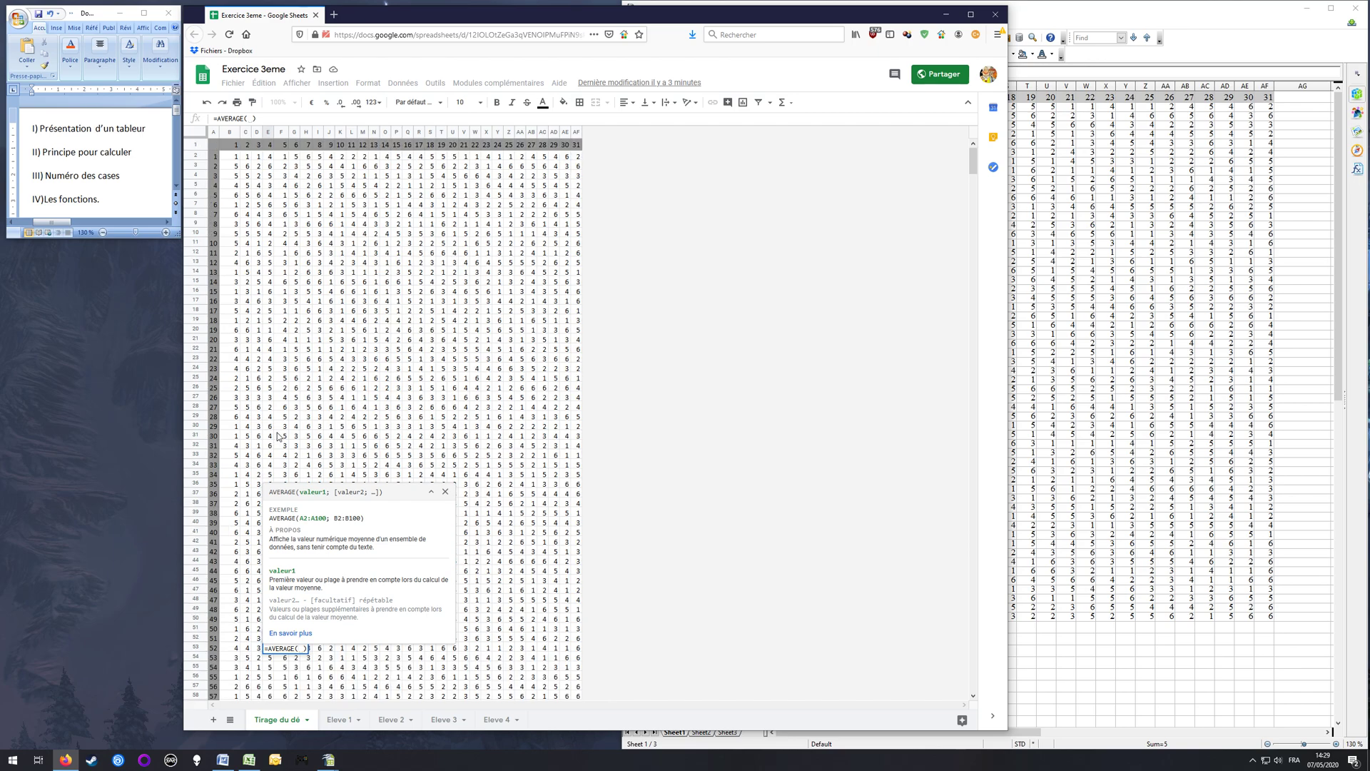
left_click_drag(229, 157, 285, 271)
left_click_drag(319, 326, 580, 640)
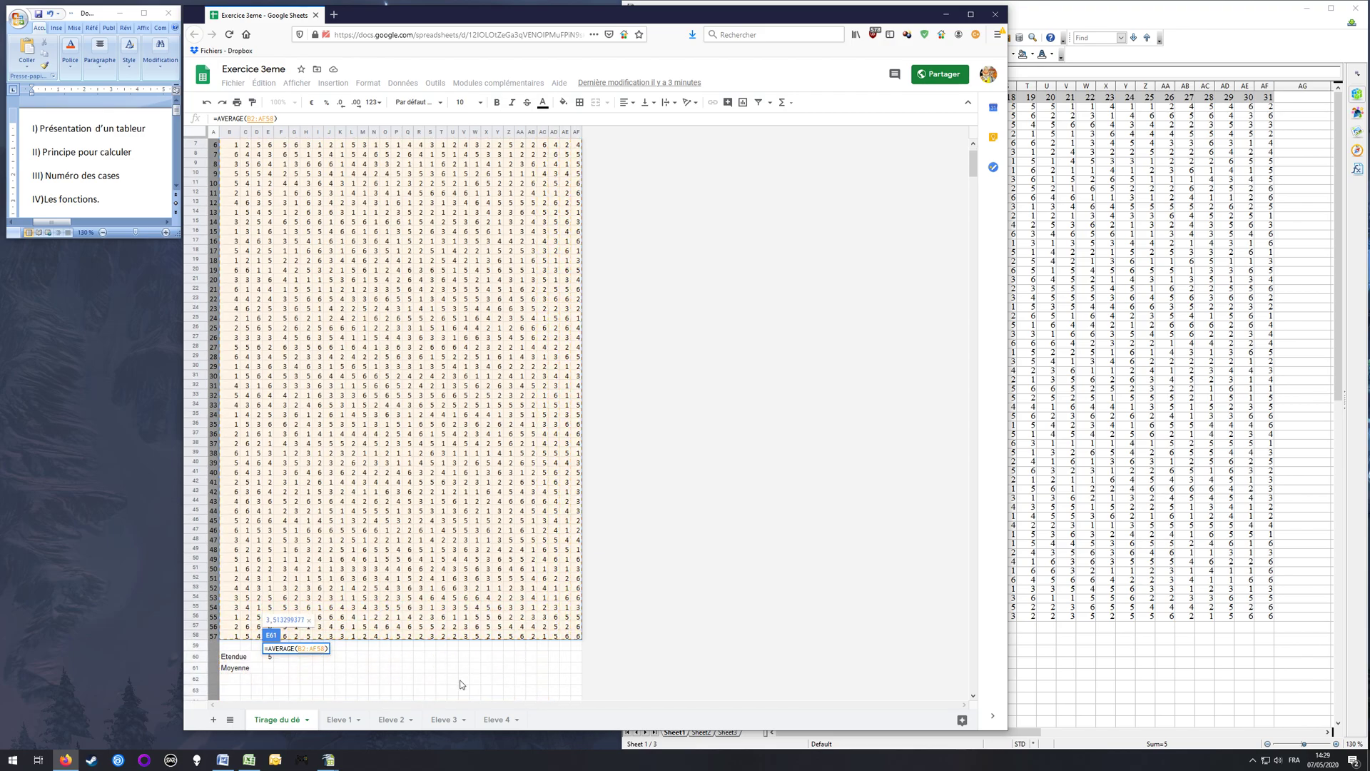
key("Return")
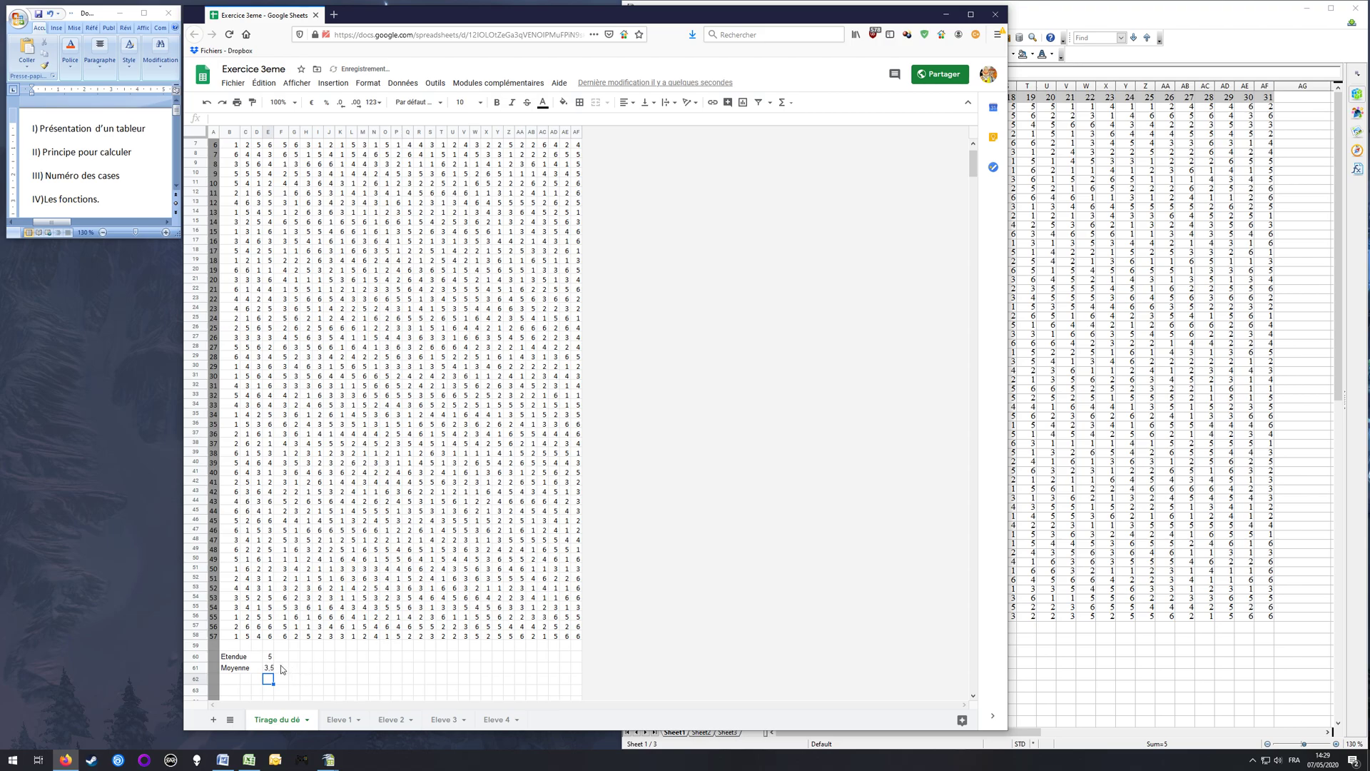
Step: Merge the Moyenne result cells E61:G61 and the Etendue result cells E60:G60
left_click_drag(270, 668, 294, 668)
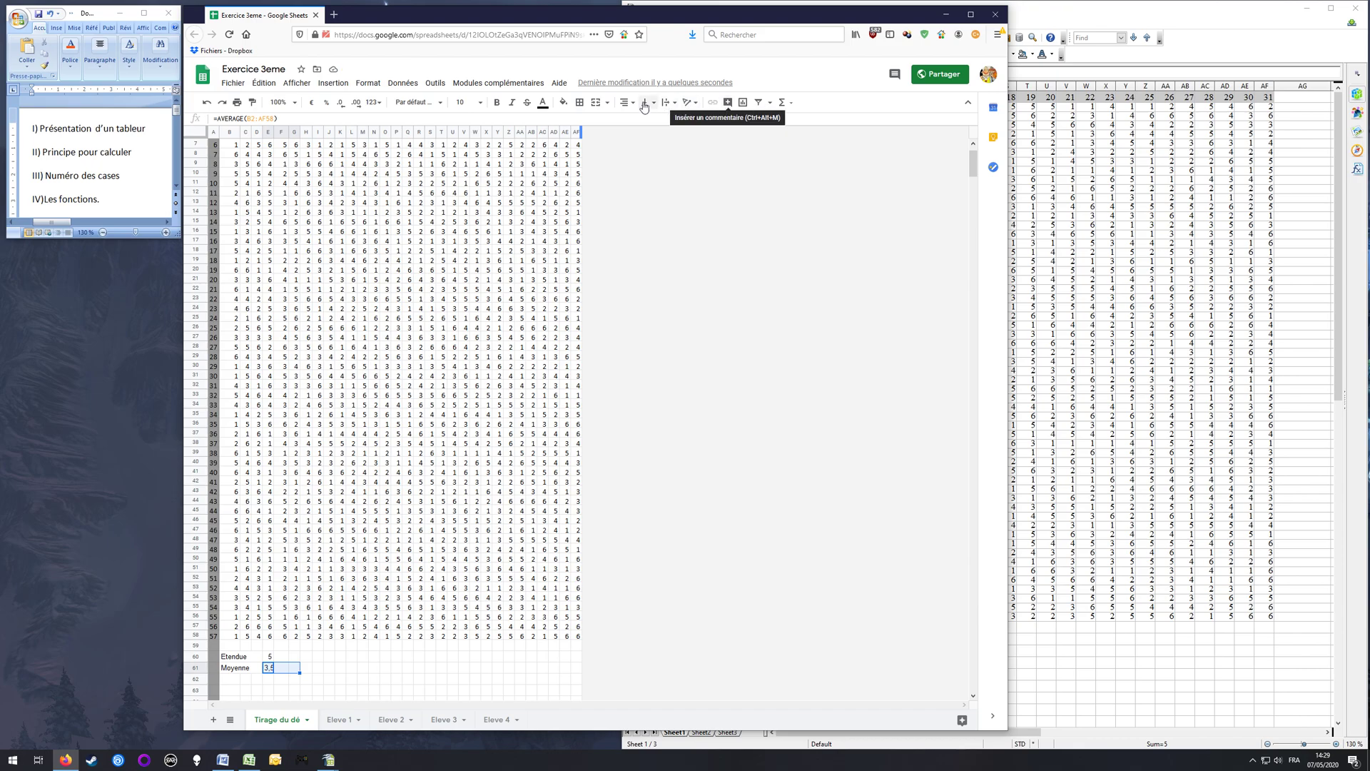
left_click(596, 102)
left_click_drag(274, 657, 294, 657)
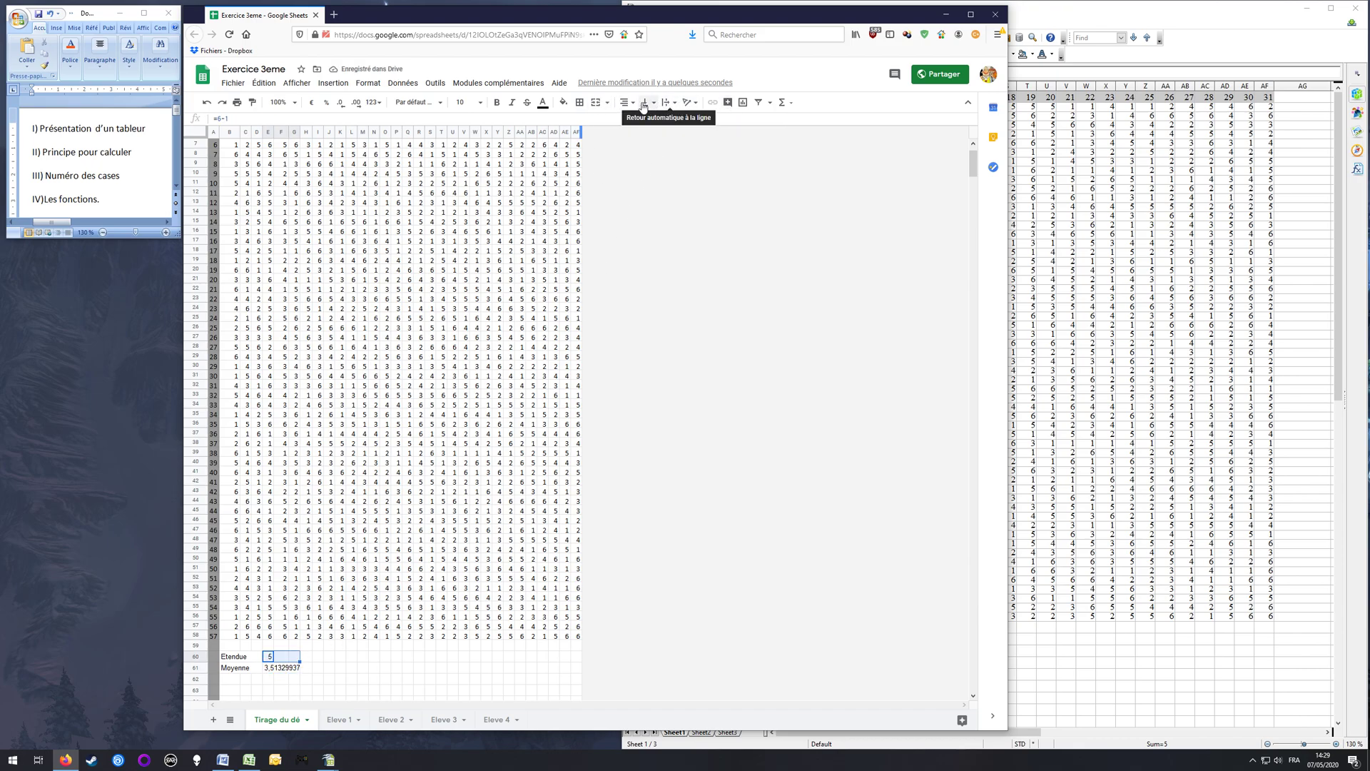
left_click(595, 104)
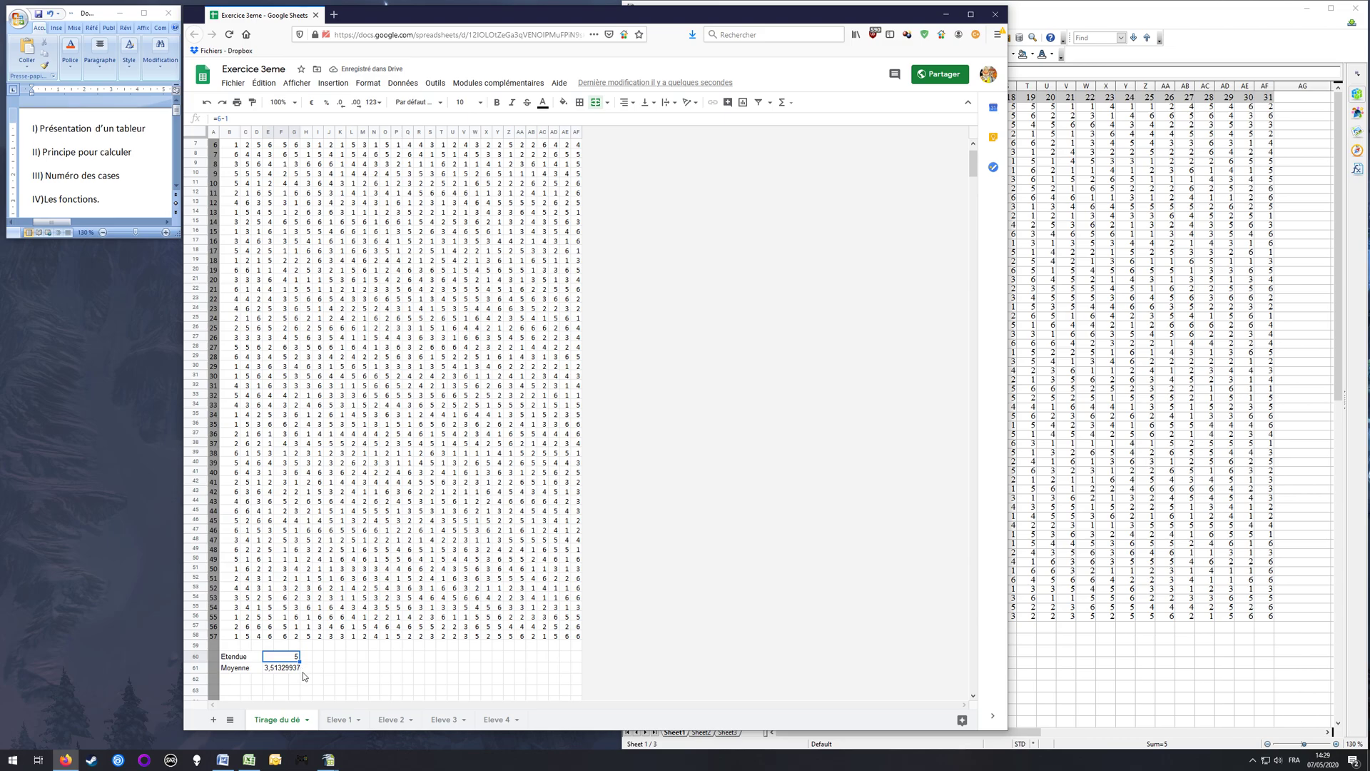
left_click(269, 680)
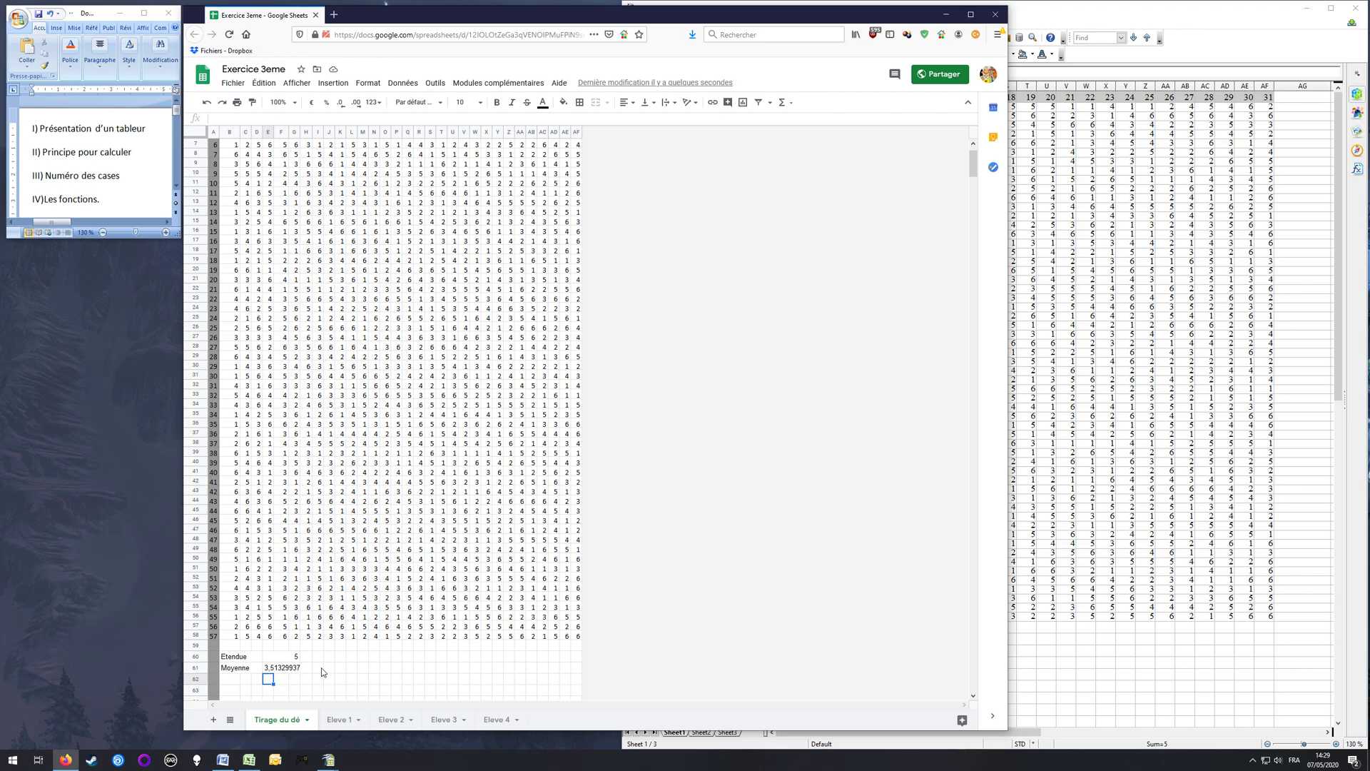
Step: Select the Moyenne result in E61 and compare its AVERAGE formula with the dice-roll table it covers
left_click(280, 672)
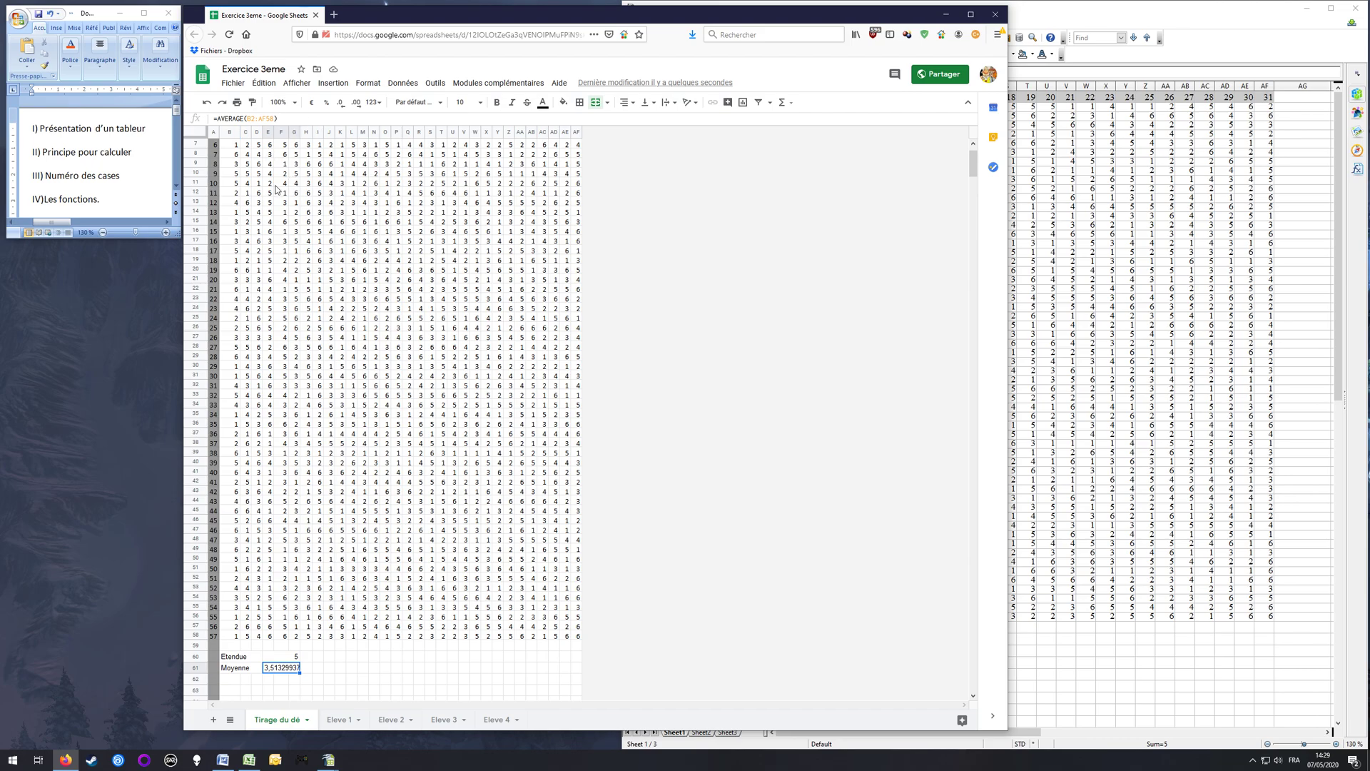
scroll(269, 234, "up", 2)
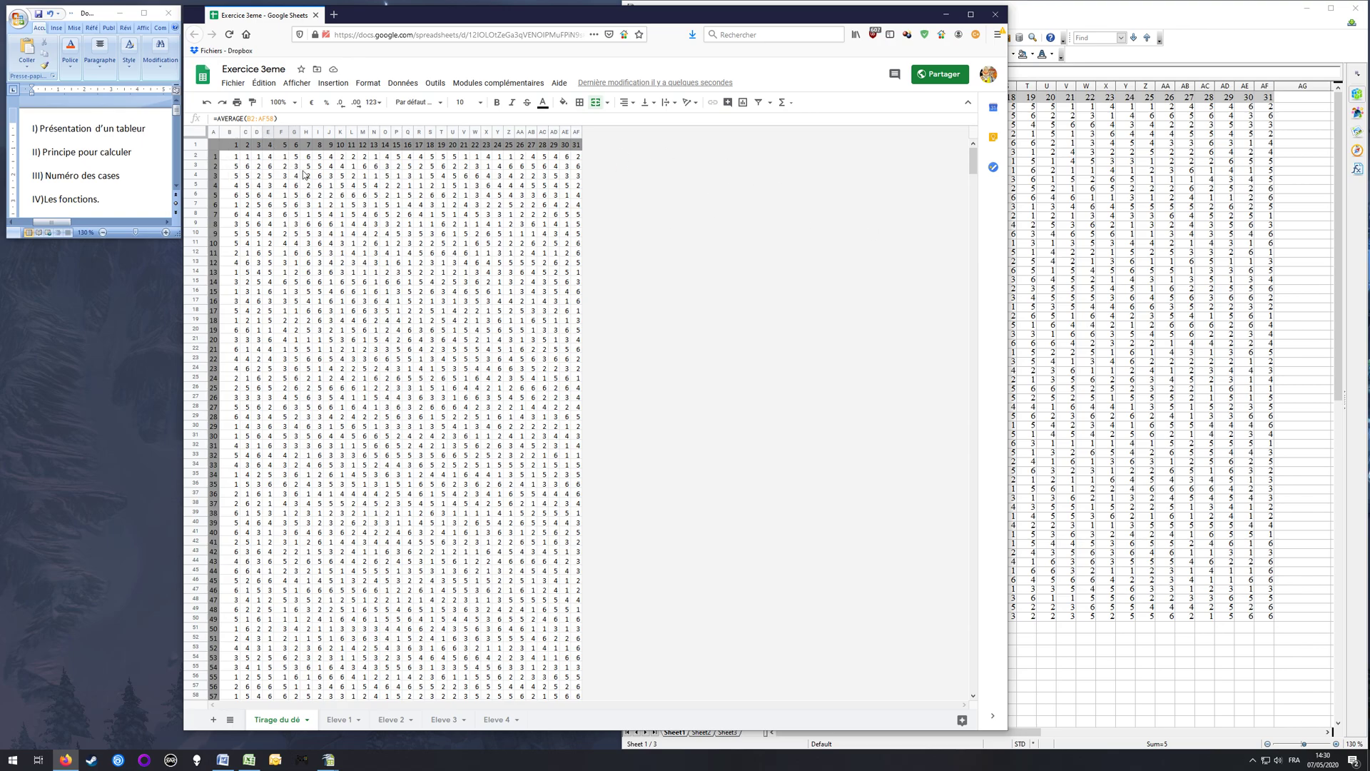
scroll(332, 378, "down", 3)
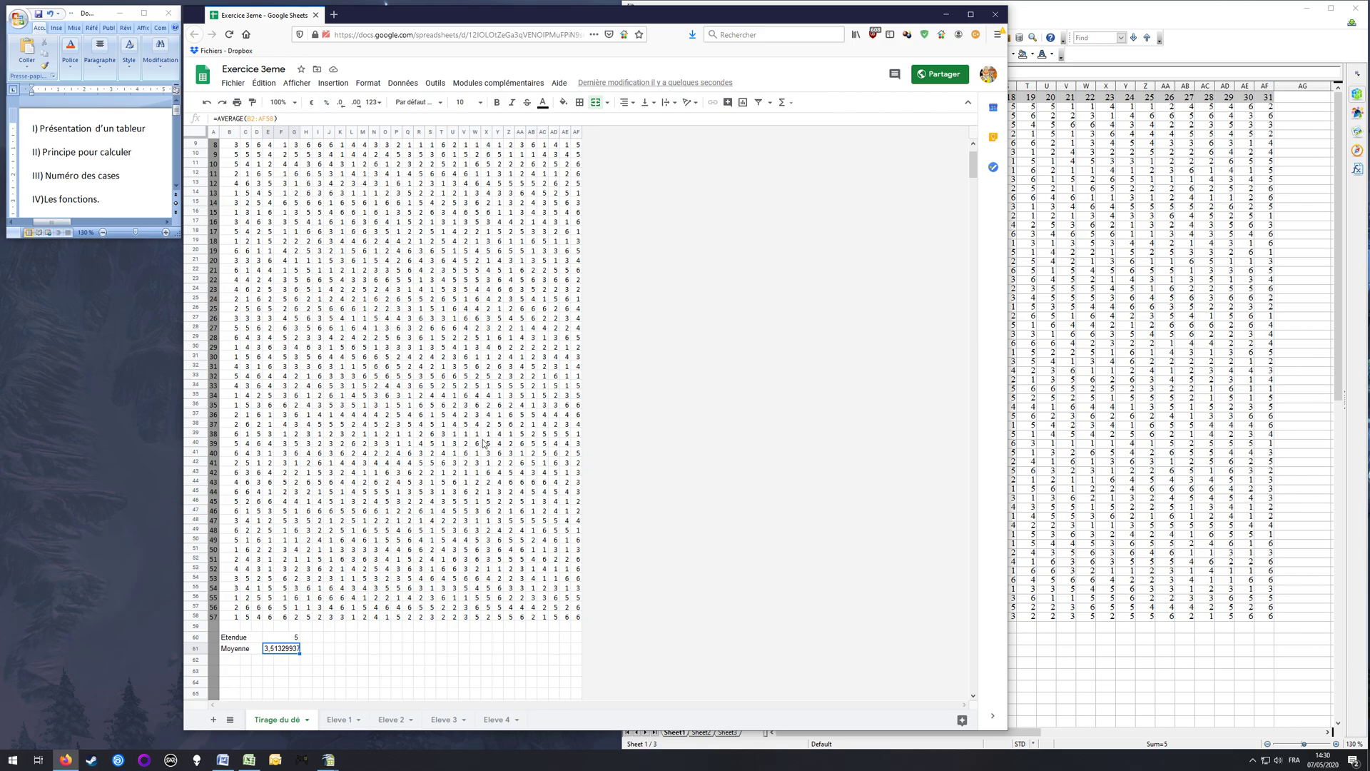
scroll(478, 421, "up", 3)
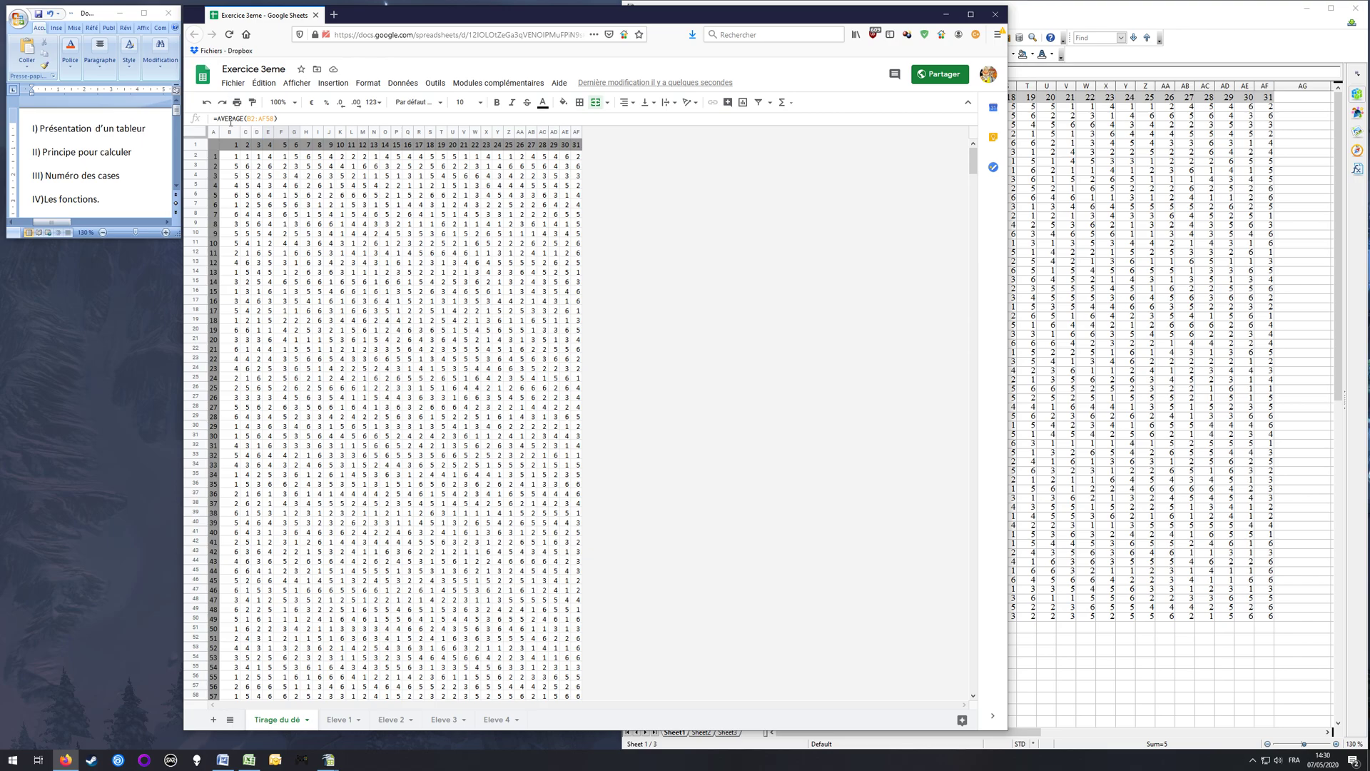
scroll(308, 435, "down", 3)
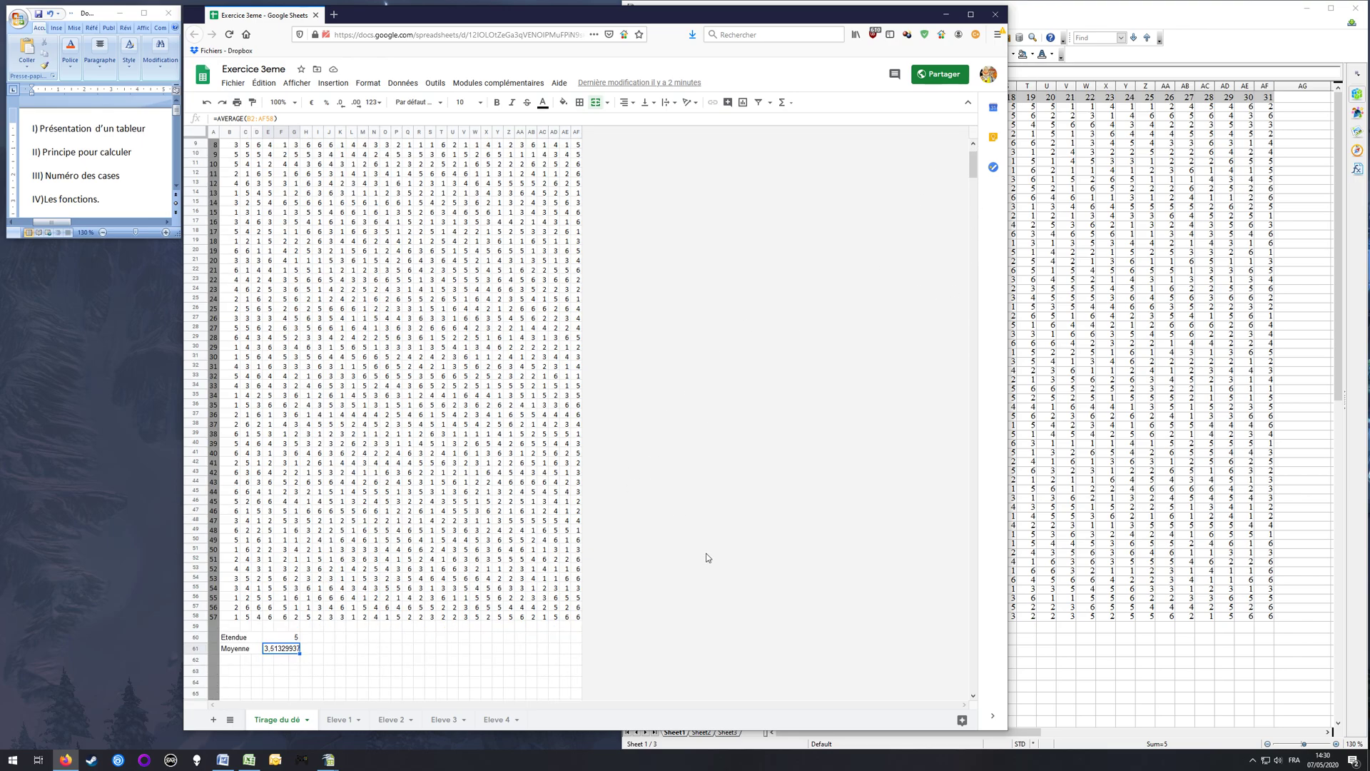
Step: Switch to OpenOffice Calc, enter the label "Moyenne" in B62 below Etendue and merge B62:C62
left_click(1081, 13)
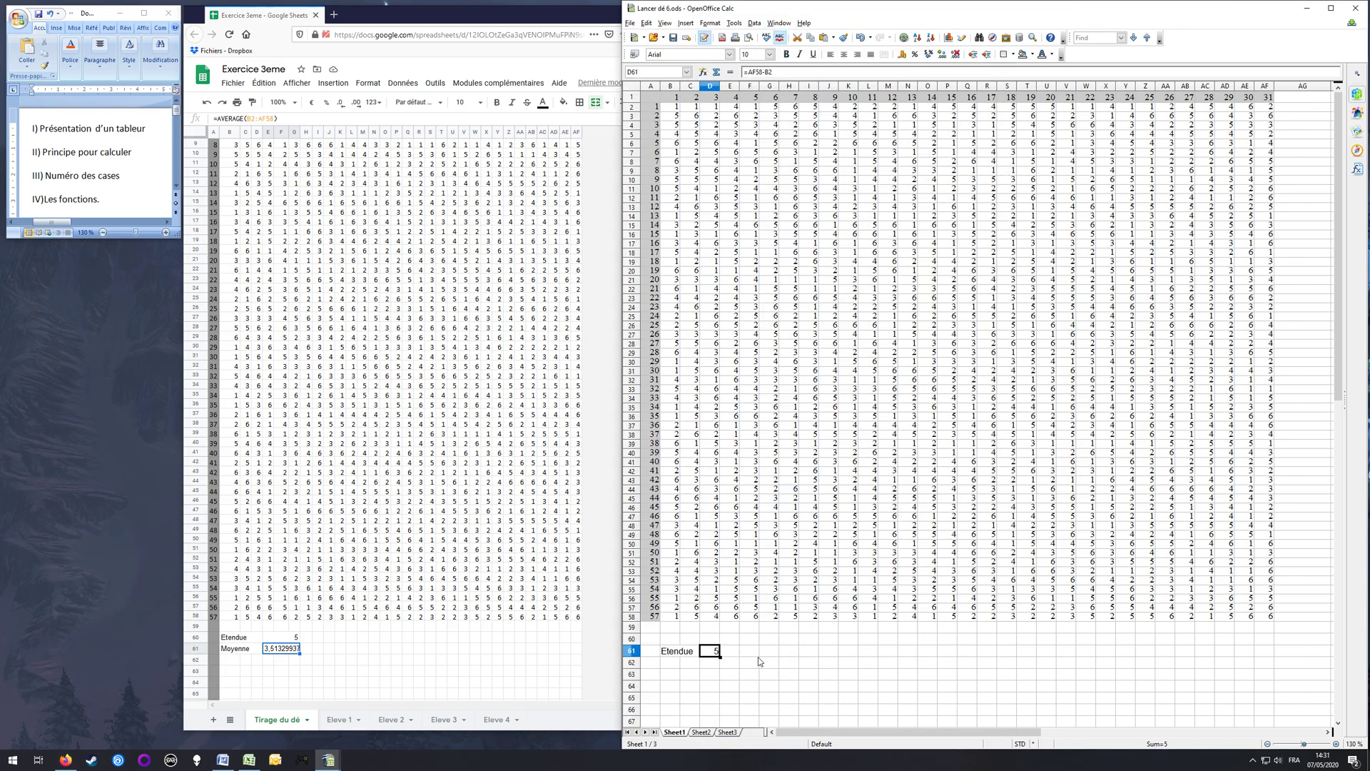
left_click(678, 664)
type("Moyenne")
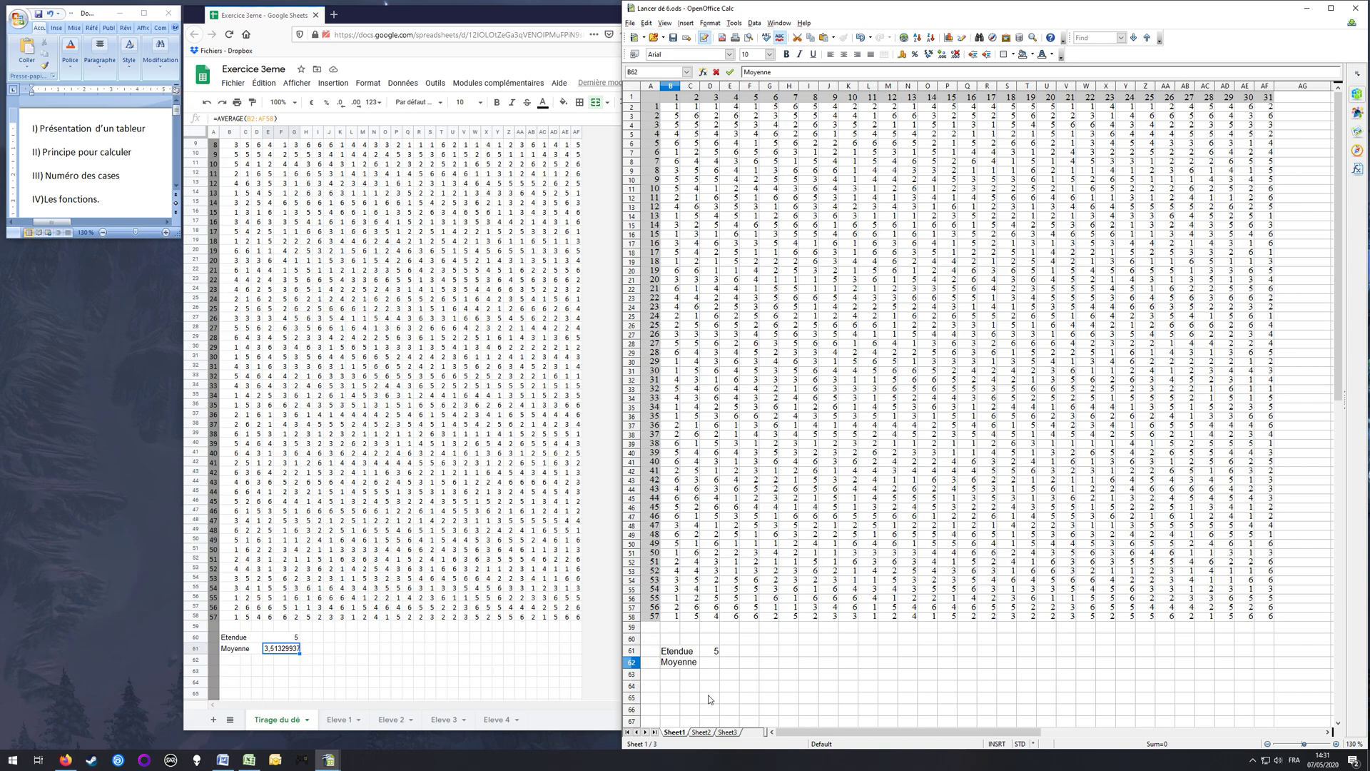
key("Return")
key("Up")
key("Right")
key("Left")
key("shift+Right")
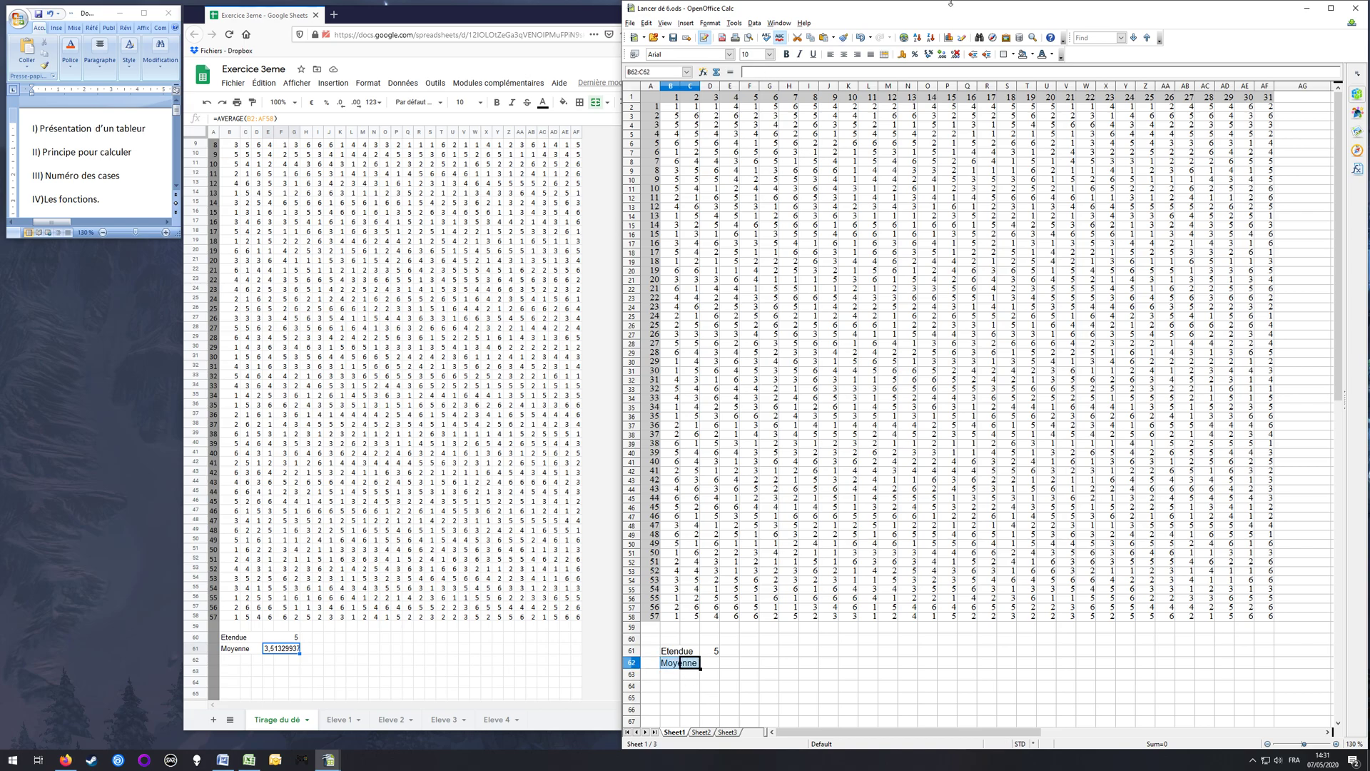
left_click(885, 54)
Step: Calculate the average of the dice rolls in D62 with the formula =AVERAGE(B2:AF58)
left_click(729, 662)
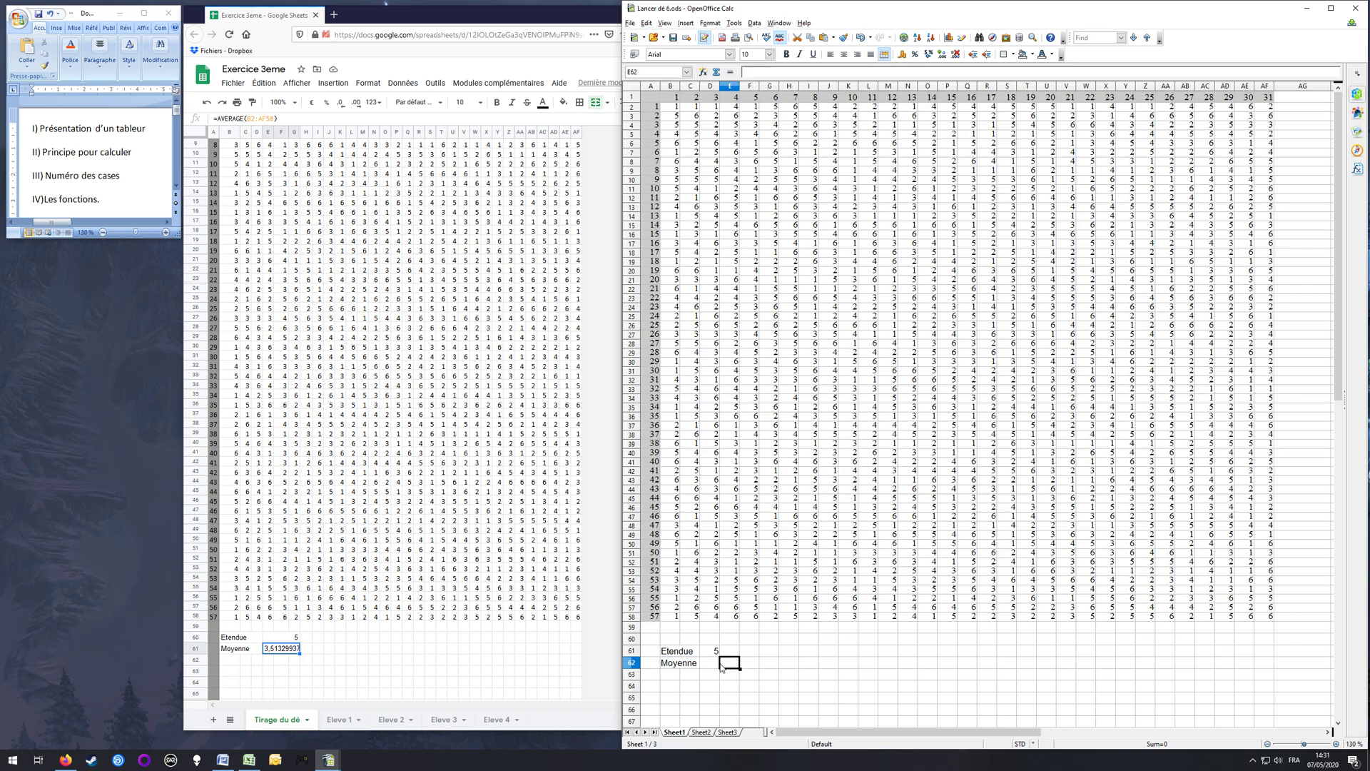
left_click(709, 664)
type("=AVERAGE")
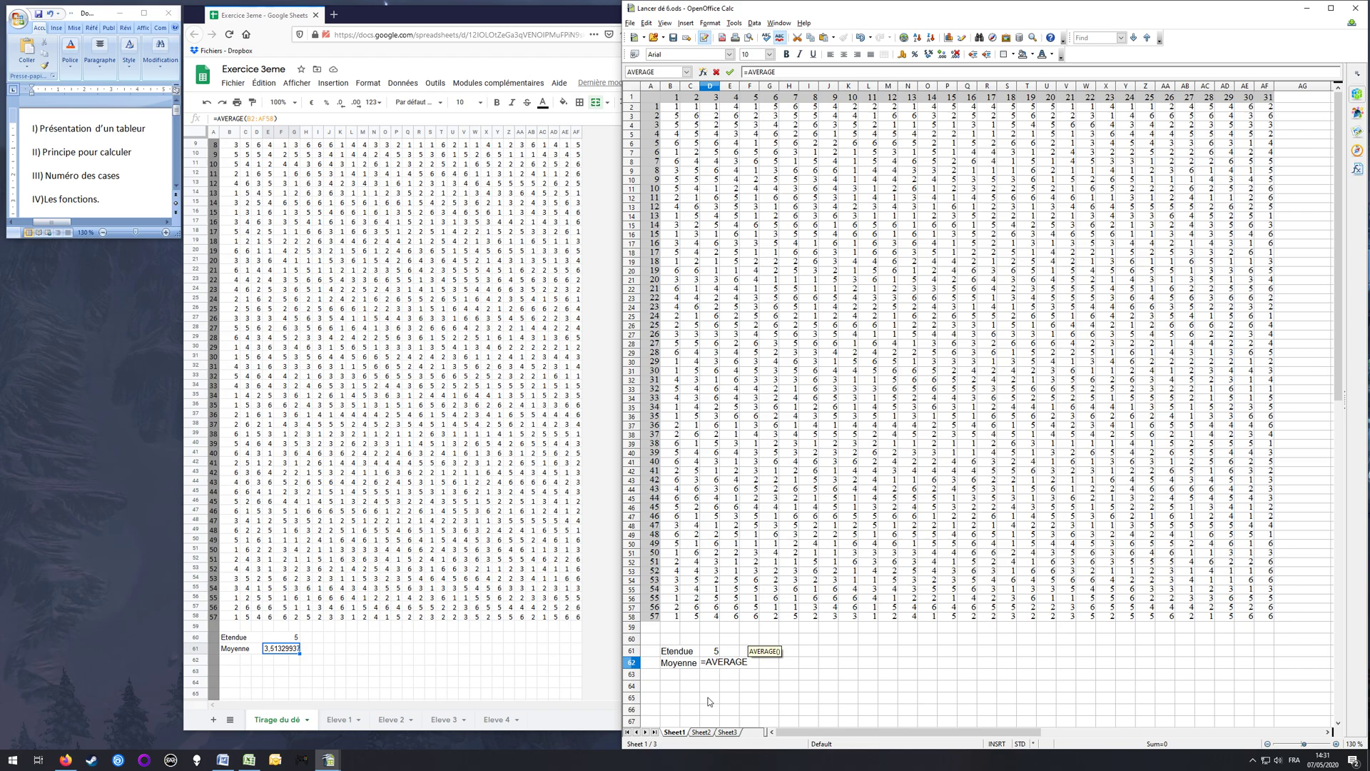
type("(")
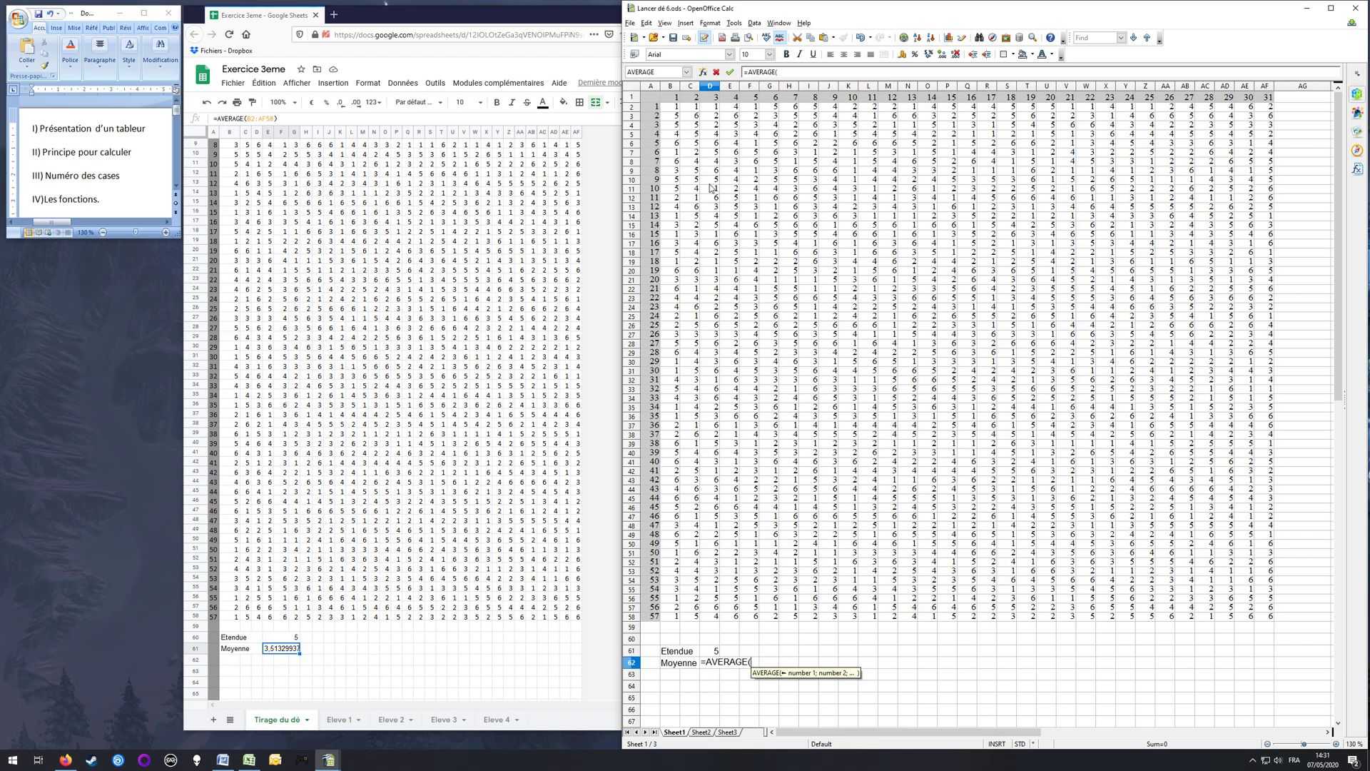
left_click_drag(680, 119, 1267, 624)
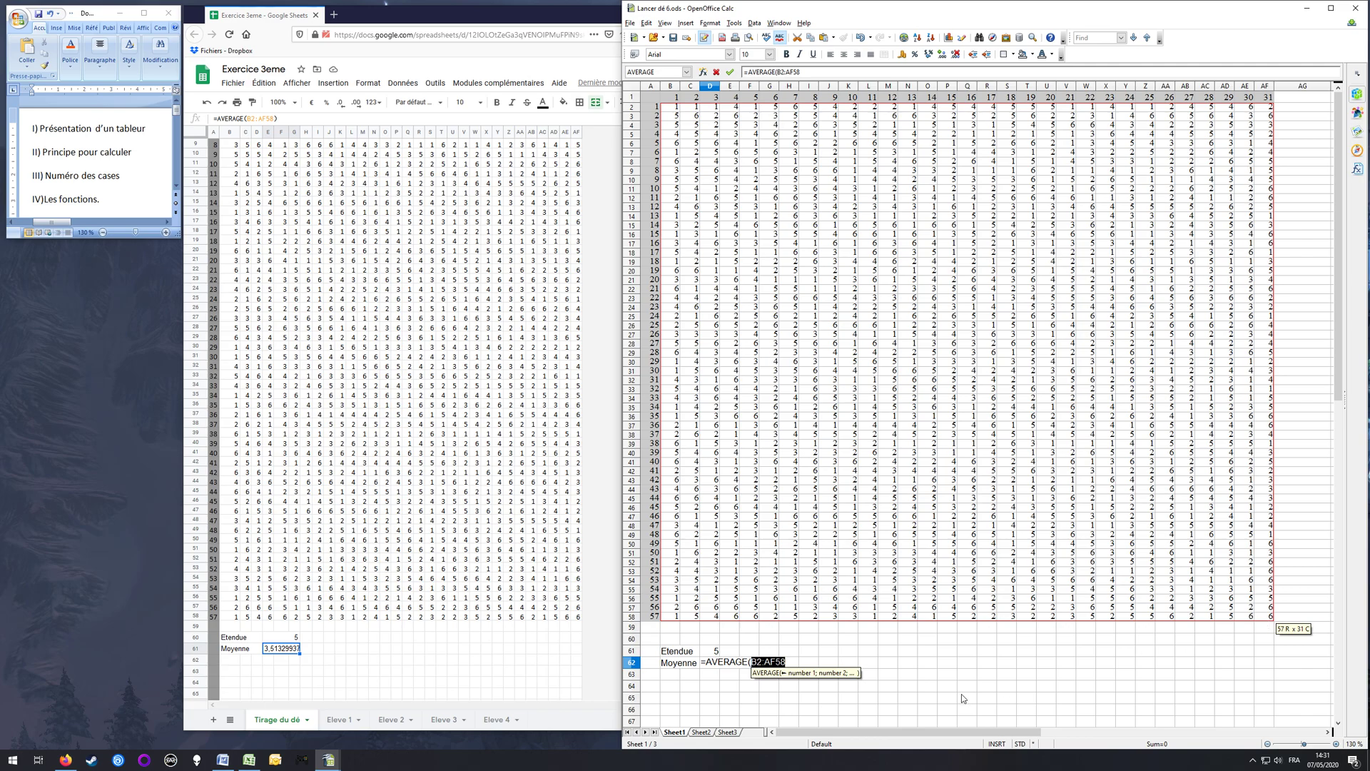
type(")")
key("Return")
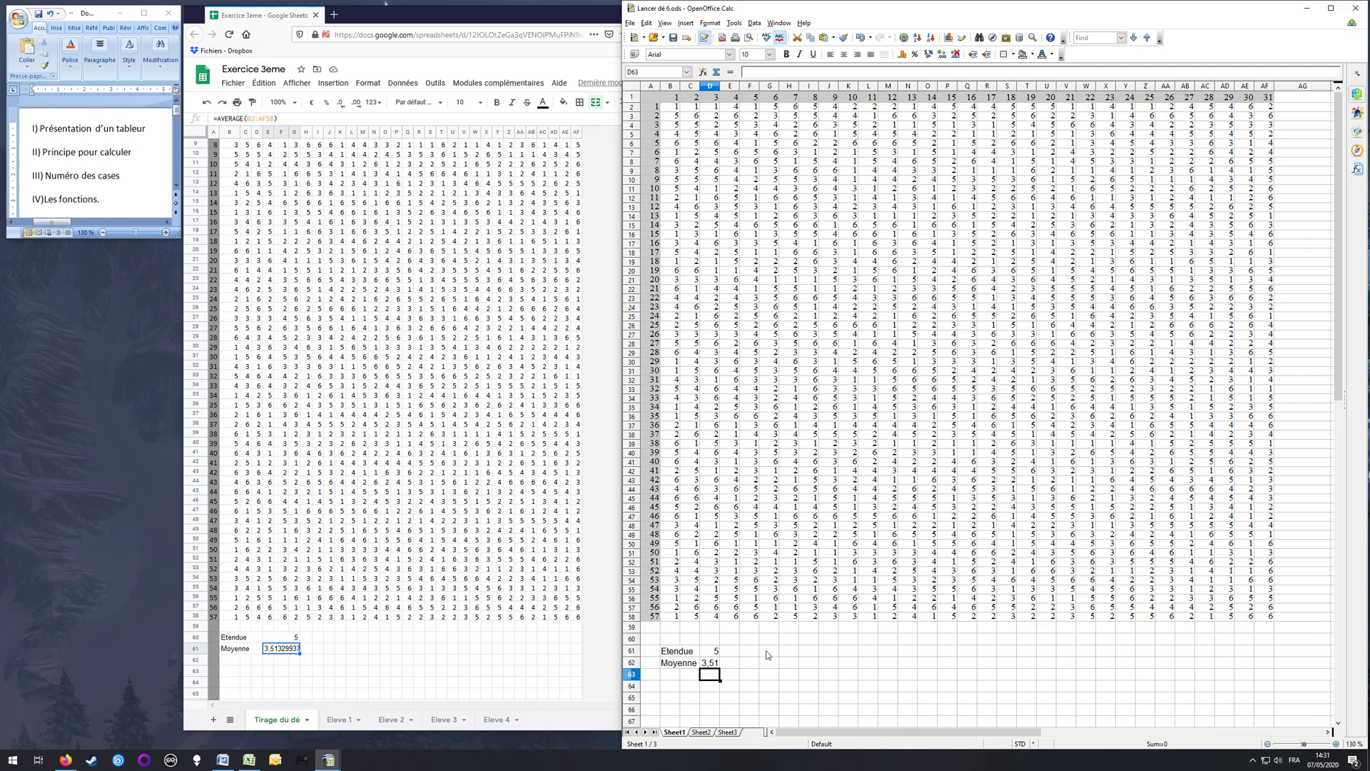
Step: Merge the Etendue result cells D61:E61 and the Moyenne result cells D62:E62
left_click_drag(712, 651, 732, 651)
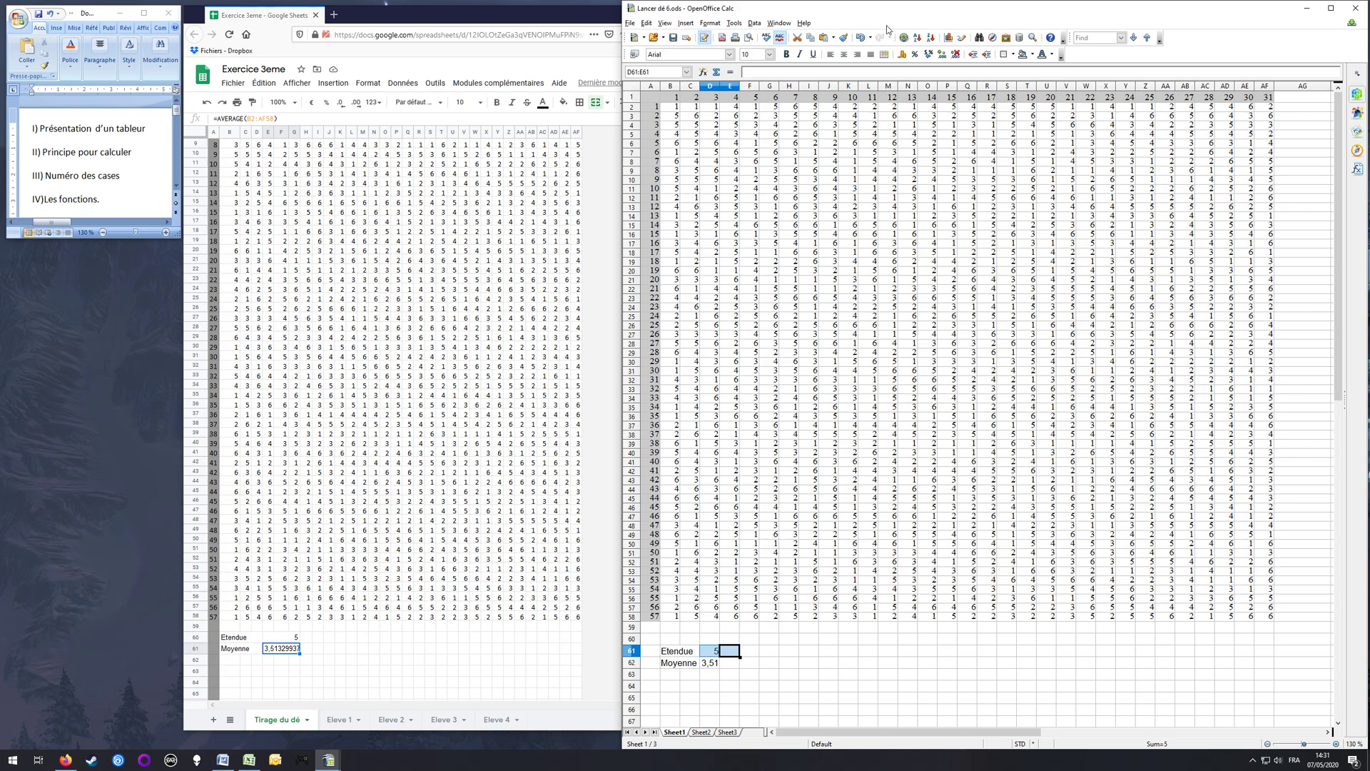
left_click(884, 54)
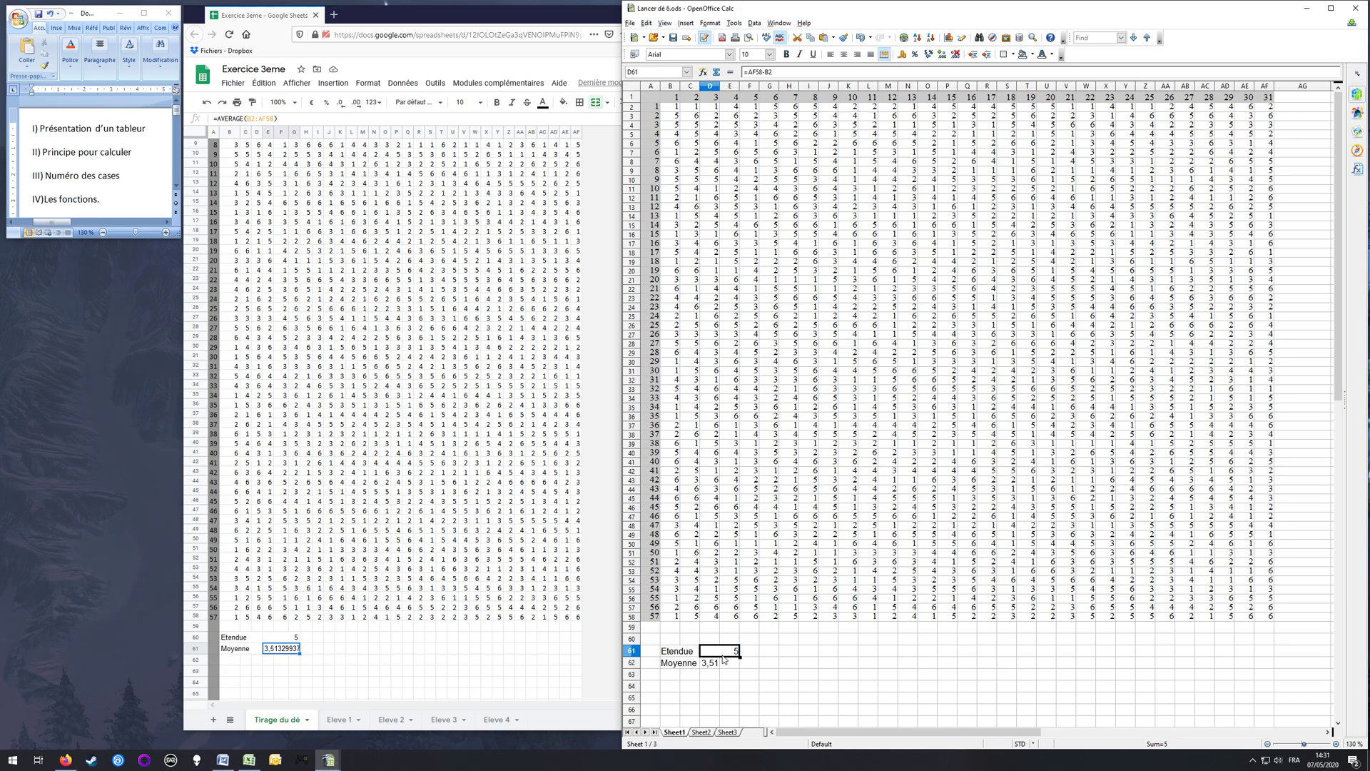
left_click_drag(716, 669, 733, 669)
left_click(884, 54)
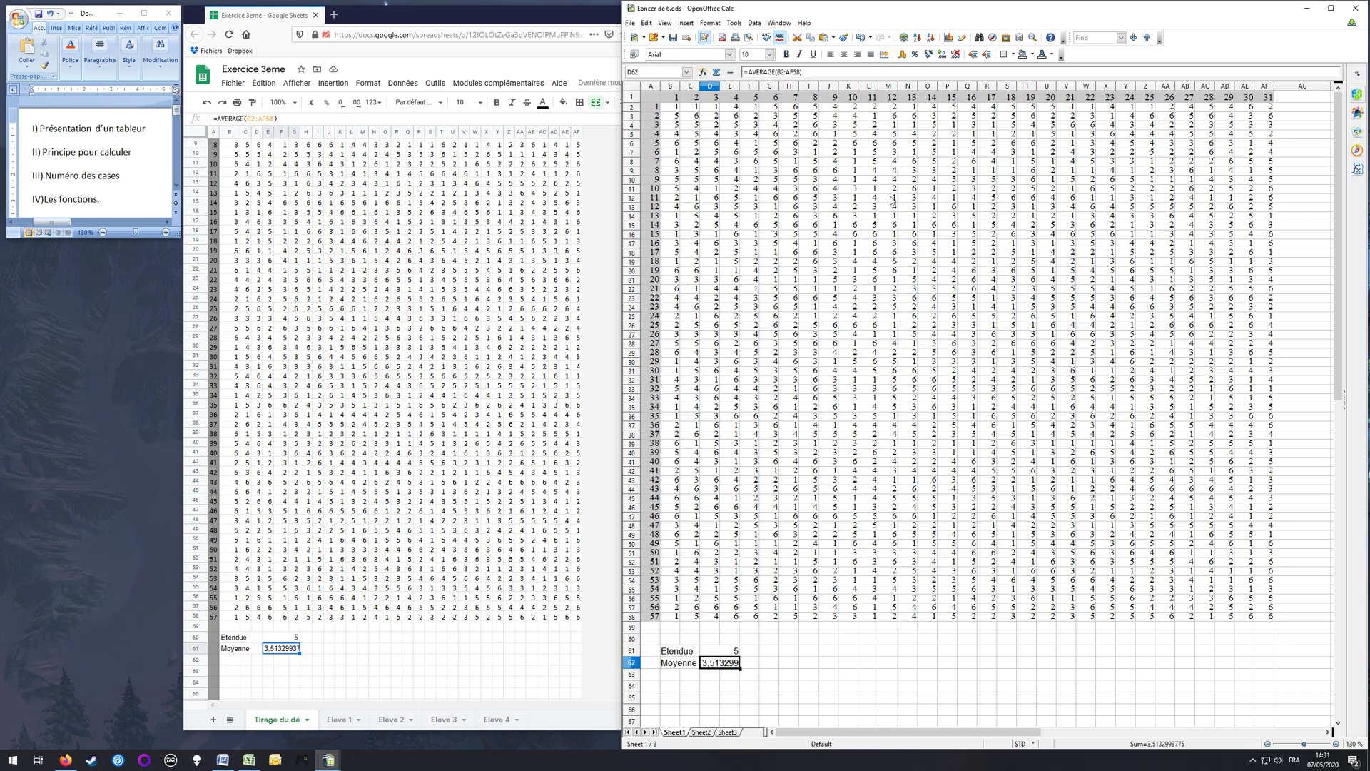
left_click(758, 698)
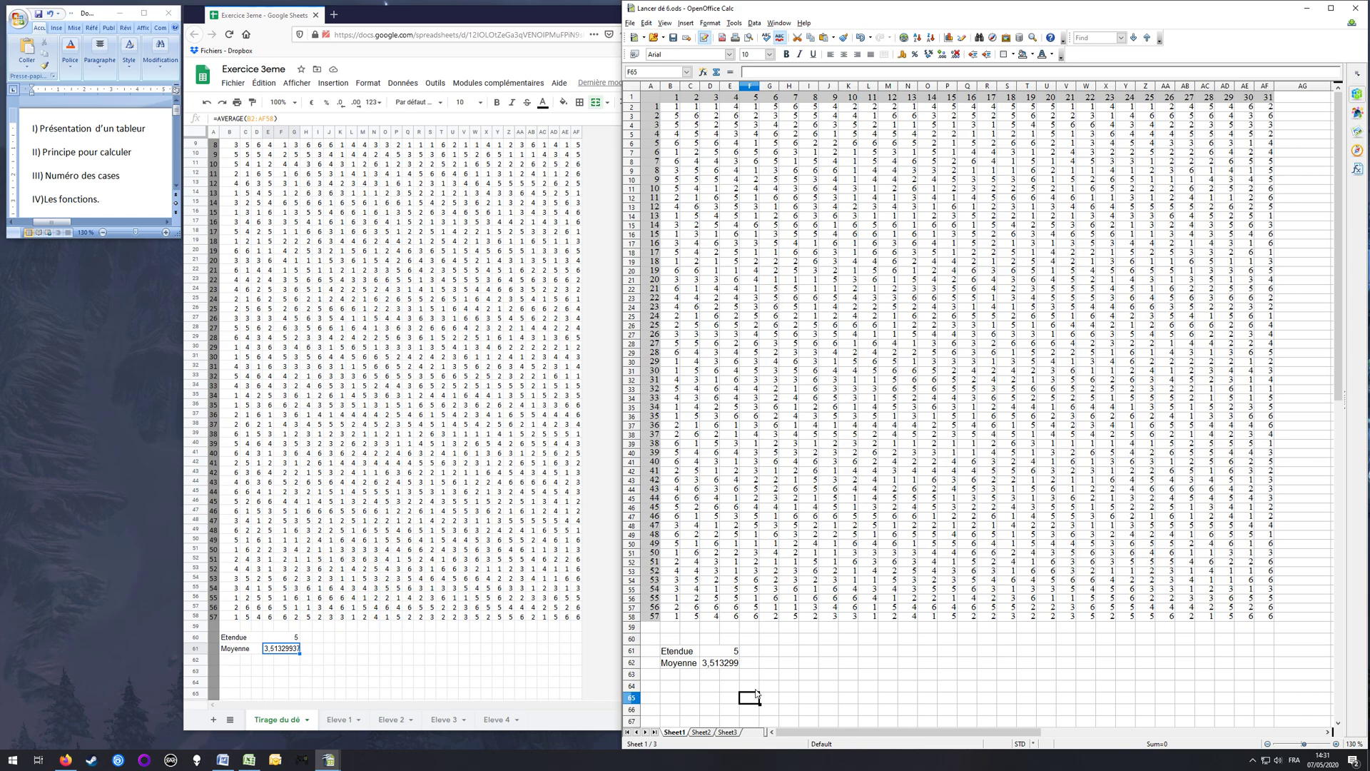
Step: Switch to Excel, enter the label "Moyenne" in B61 below the dice table and merge and centre B61:D61
left_click(248, 762)
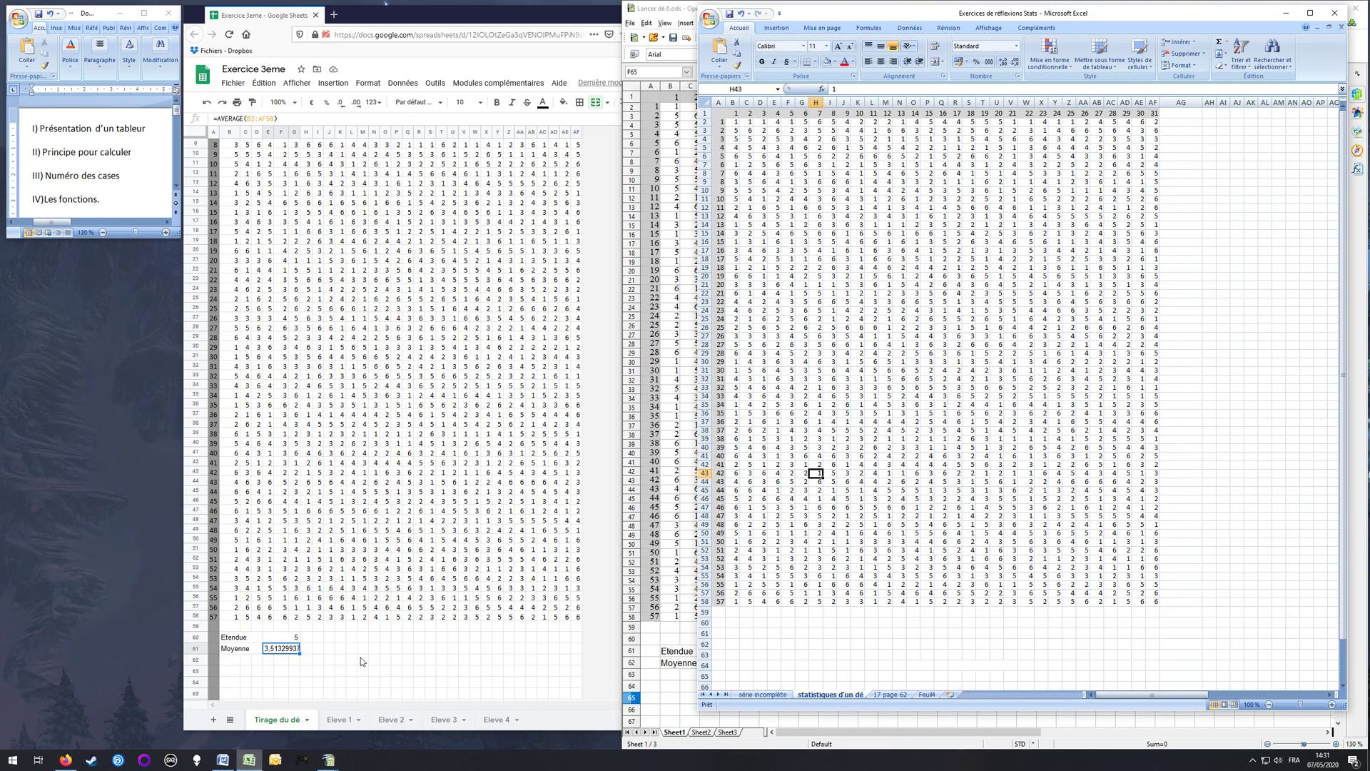
left_click(731, 634)
type("Moyenne")
key("Return")
key("Up")
key("shift+Right")
key("shift+Right")
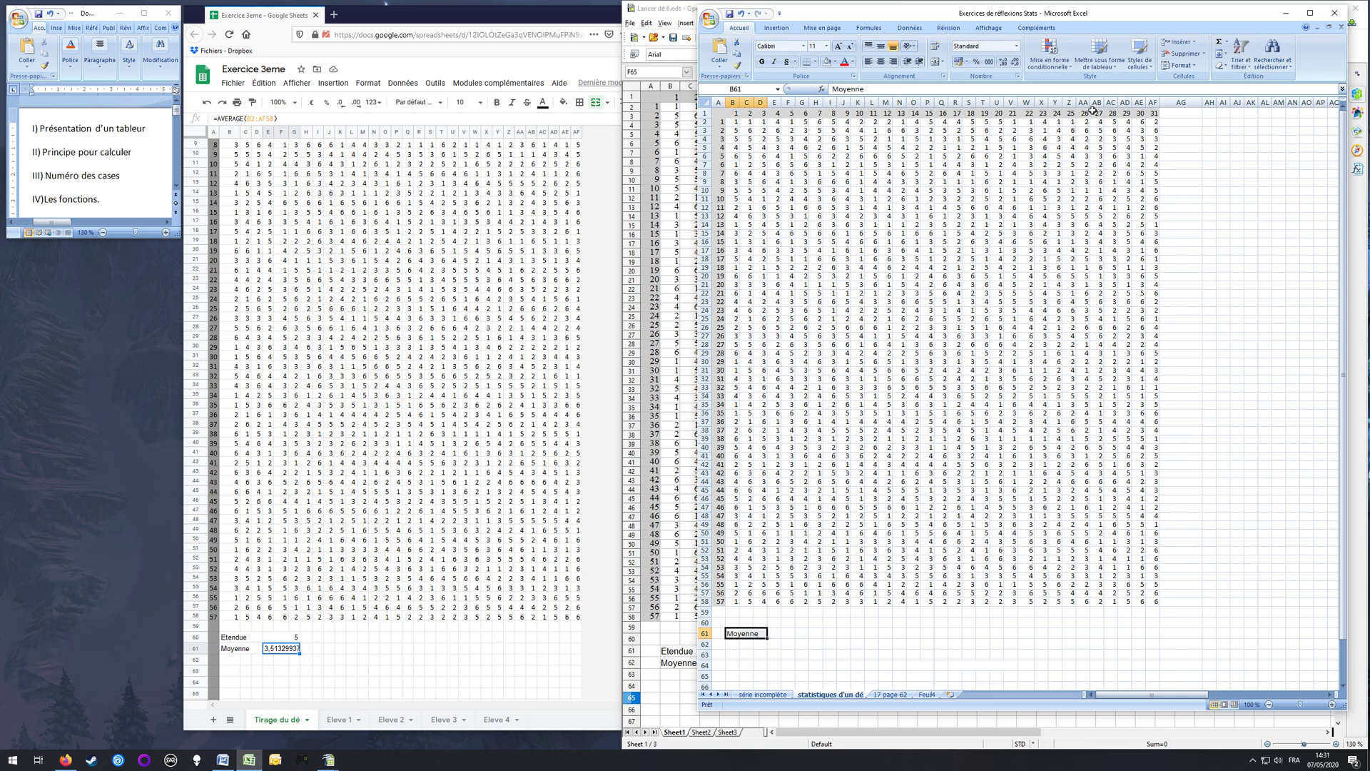
left_click(935, 62)
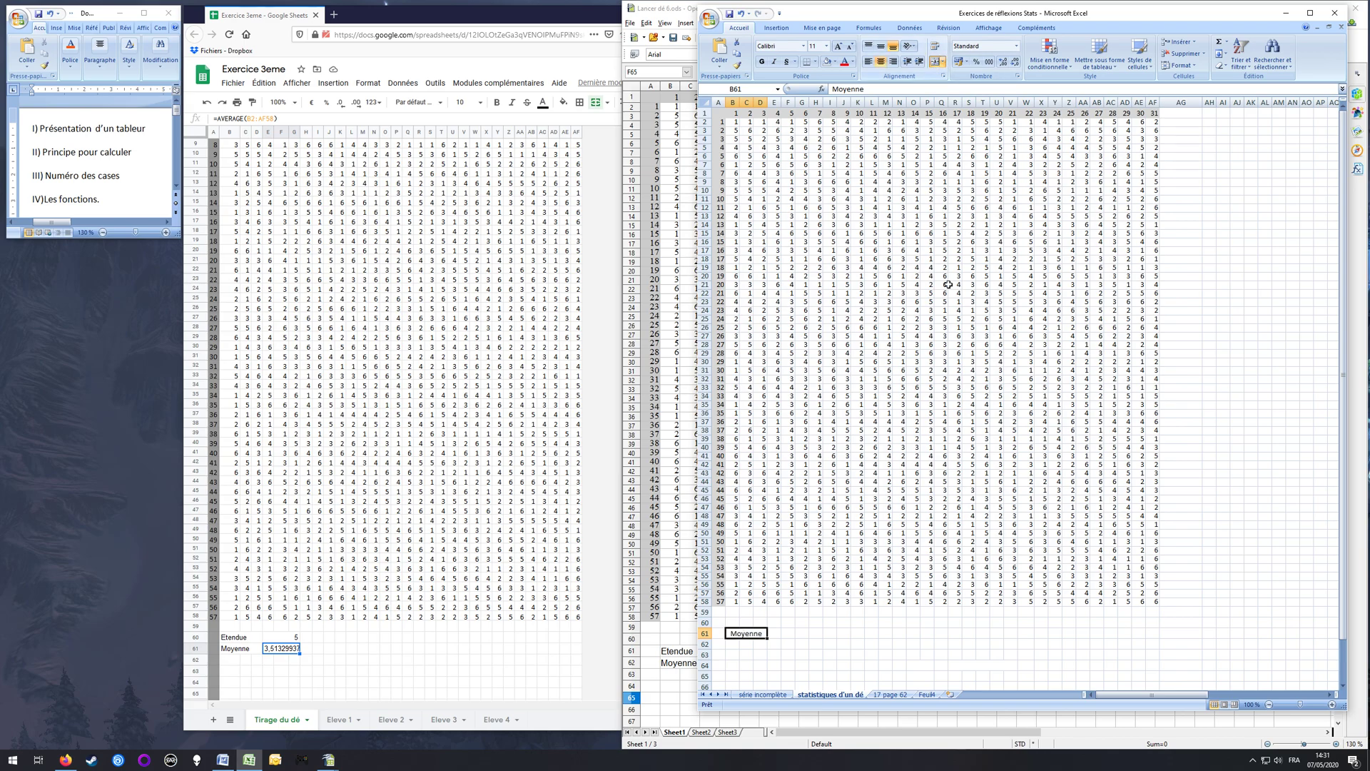
Step: Calculate the average of the dice rolls in E61 with the formula =MOYENNE(B2:AF58)
left_click(776, 633)
type("=MOYENNE")
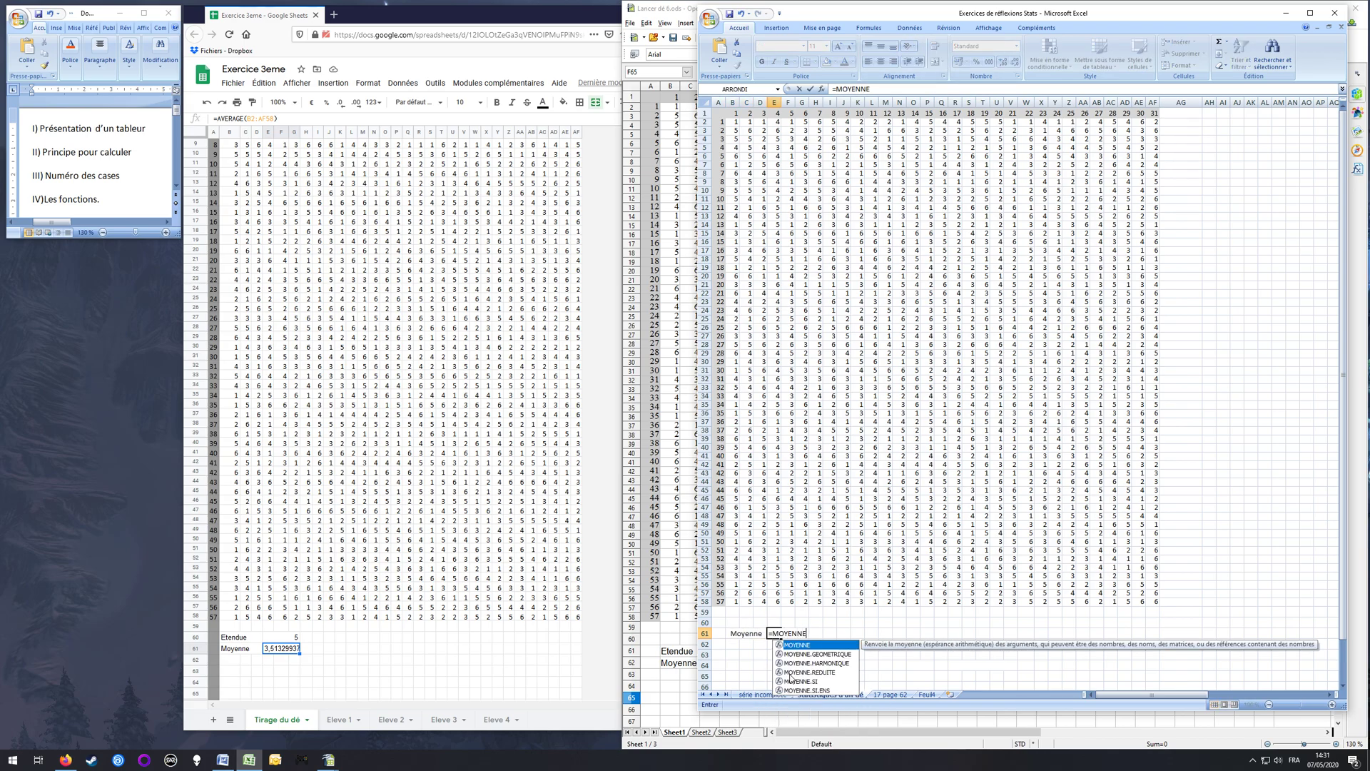
type("(")
left_click_drag(732, 121, 1157, 603)
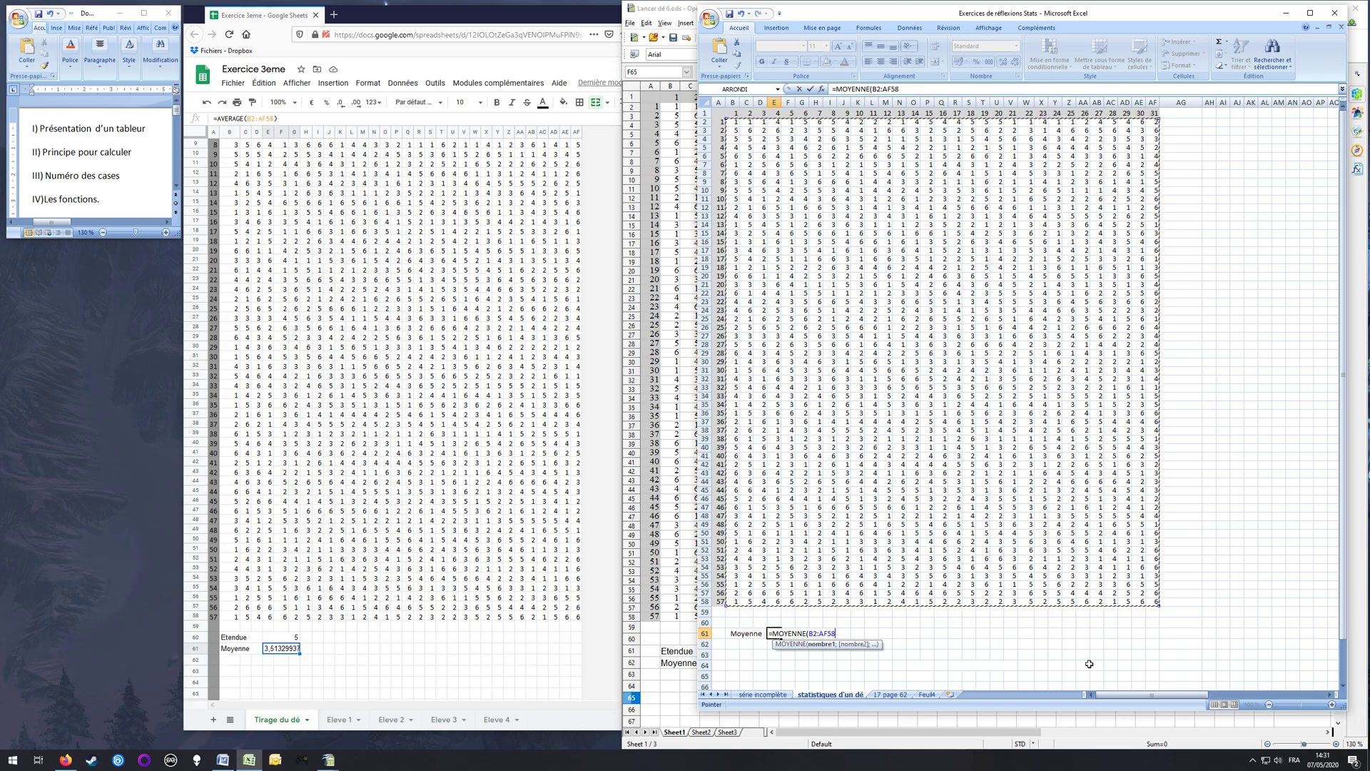
type(")")
key("Return")
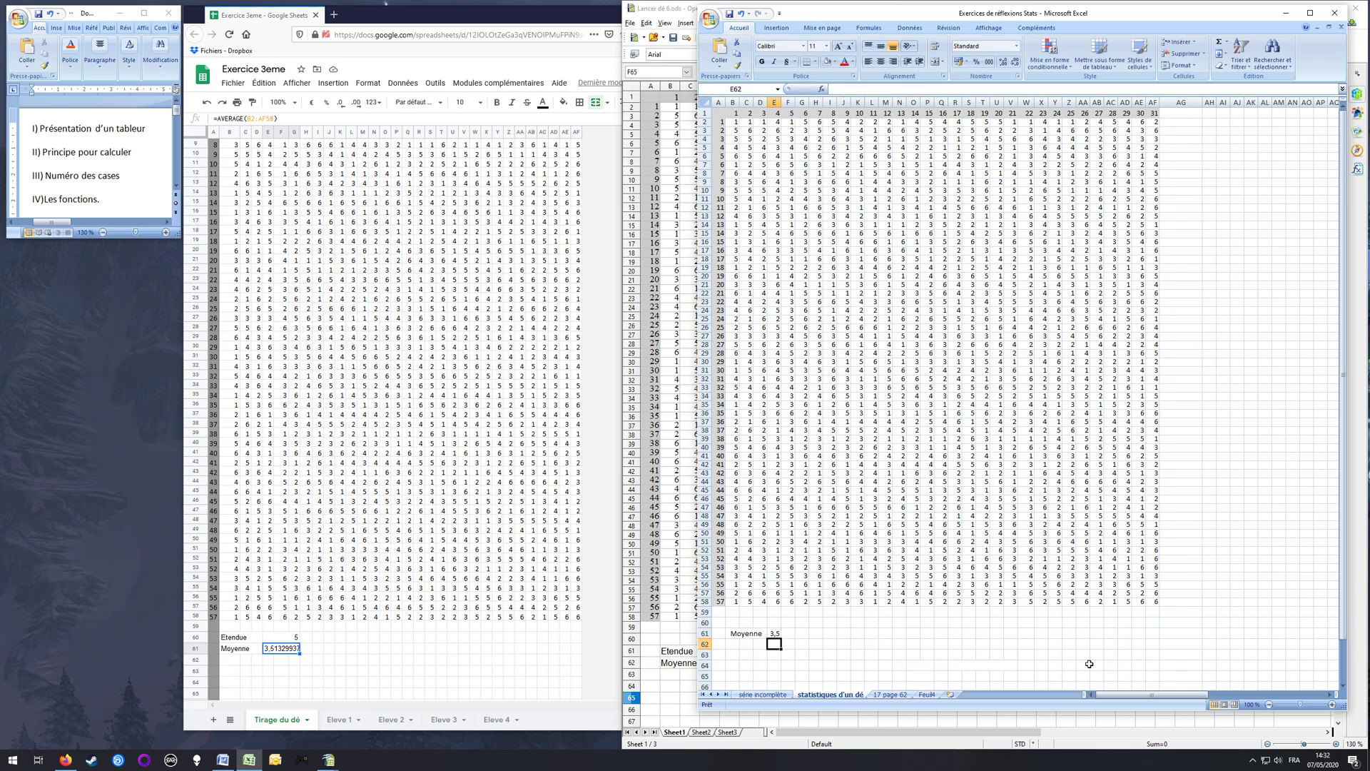
Step: Merge and centre the Moyenne result cells E61:G61, then deselect them
left_click_drag(775, 635, 791, 633)
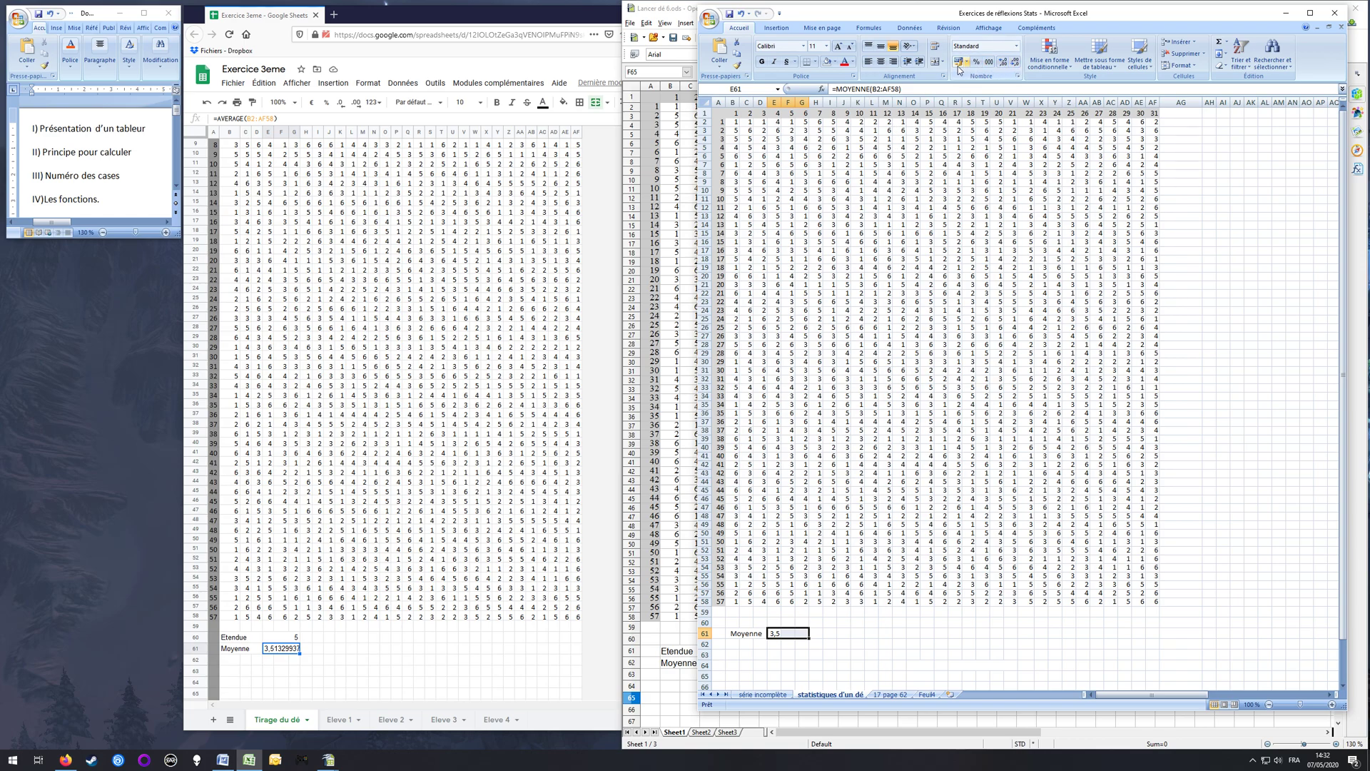
left_click(935, 63)
left_click(791, 663)
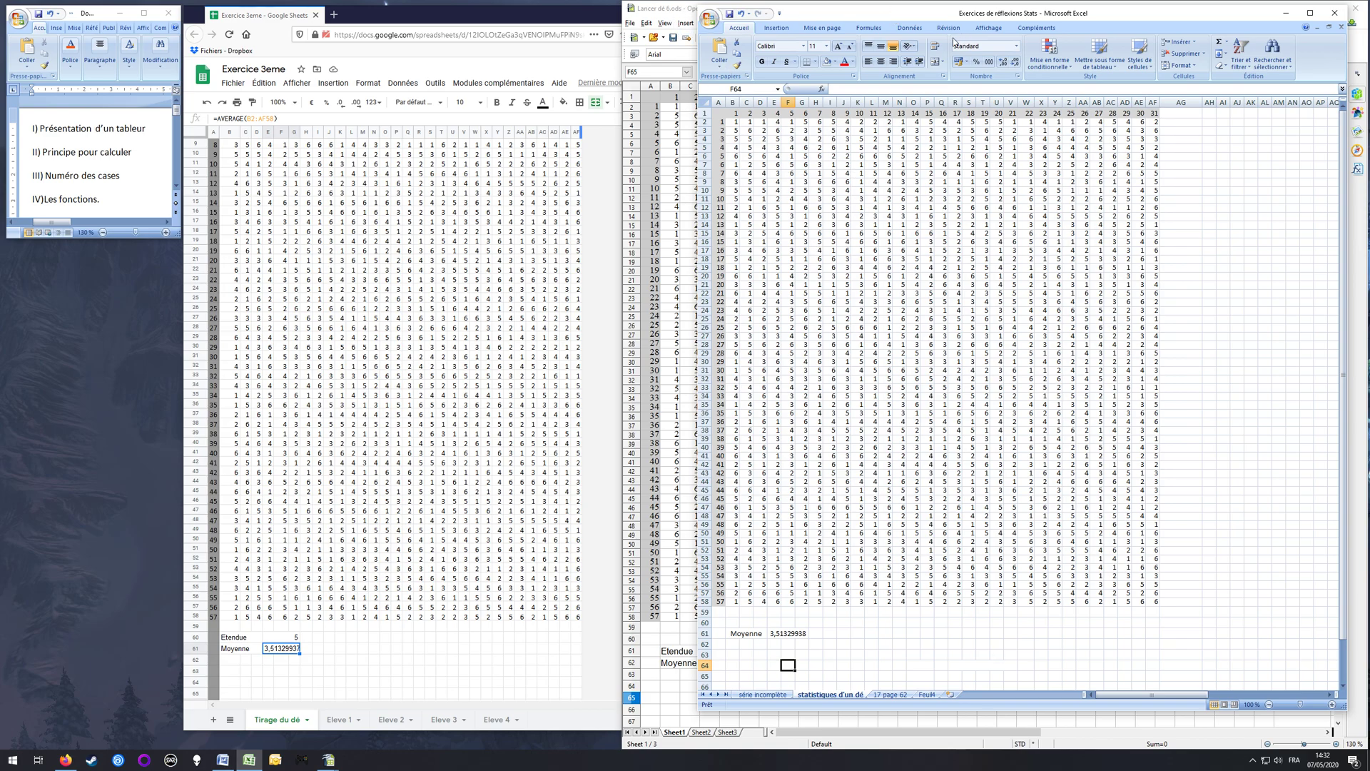
Step: Open the Insert Function dialog from F64, look through the list of all functions and cancel the dialog
left_click(822, 89)
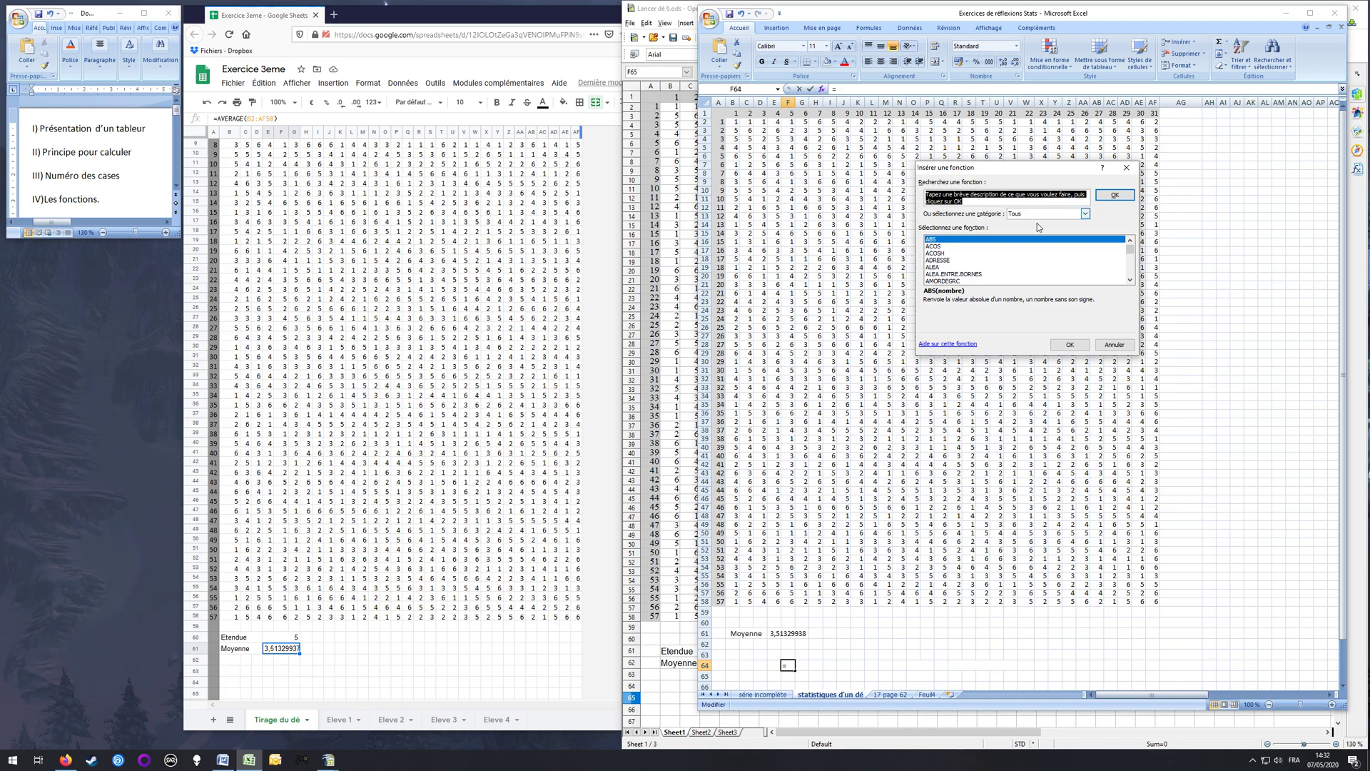
left_click(1130, 280)
left_click(1131, 281)
left_click(1130, 280)
left_click(1130, 281)
left_click(1131, 280)
left_click(1130, 281)
scroll(1131, 286, "down", 6)
left_click_drag(1132, 254, 1132, 245)
left_click(1115, 346)
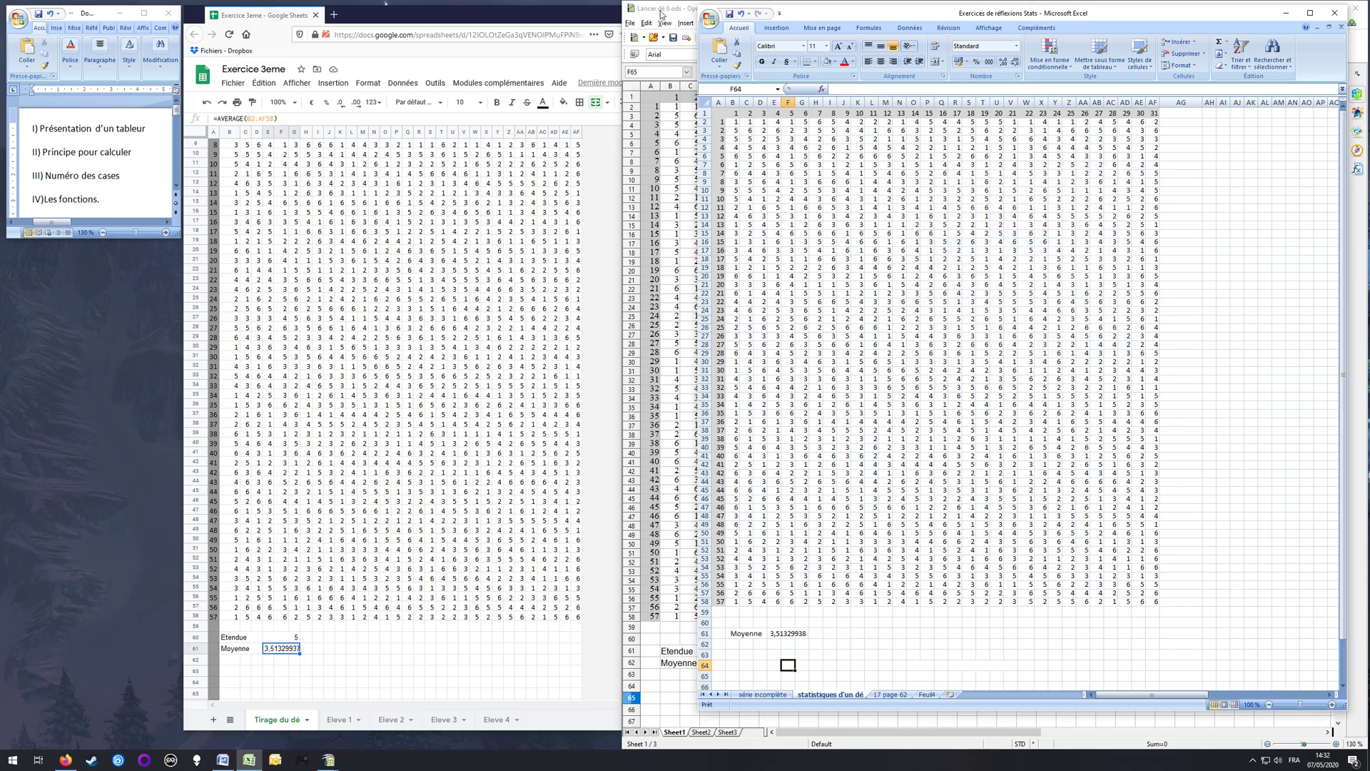
Step: Switch to OpenOffice Calc, open the Function Wizard, look at the description of the AMORLINC function and close the wizard
left_click(661, 6)
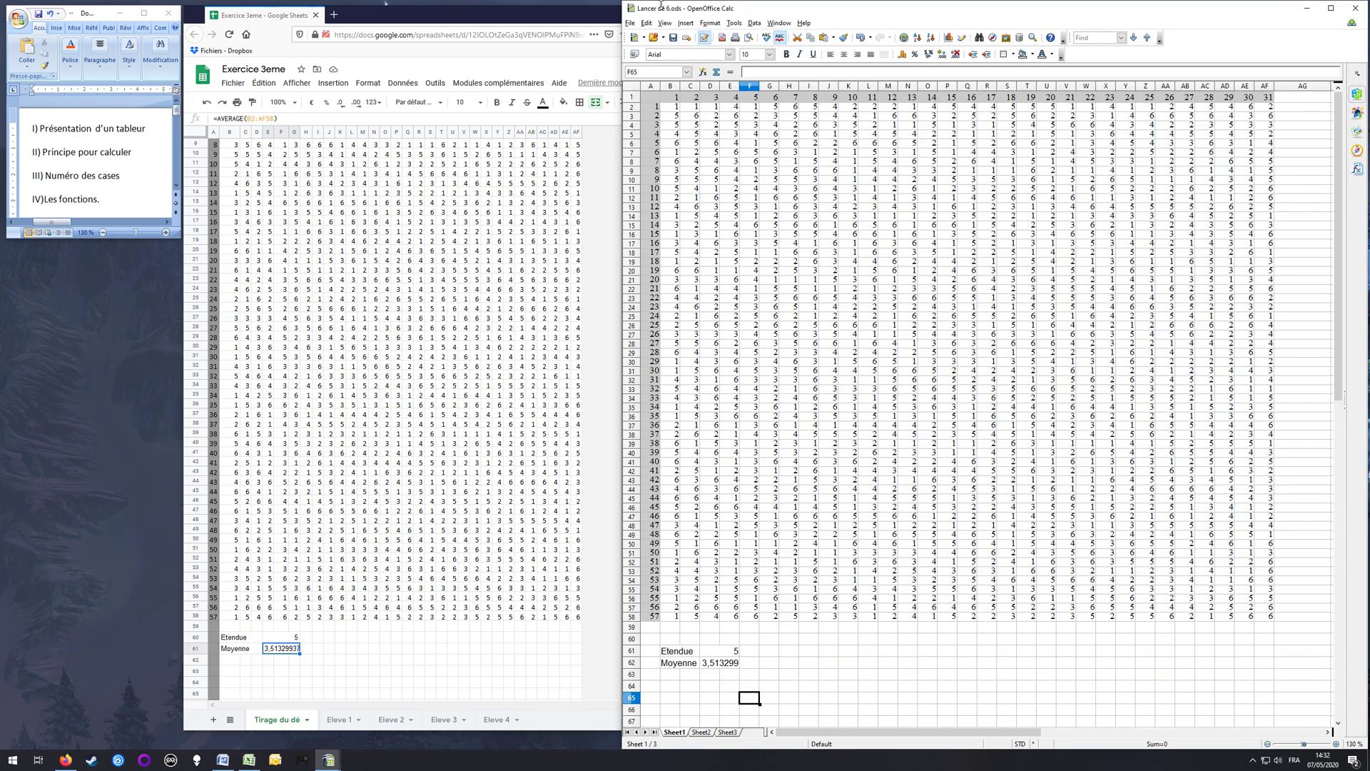
left_click(704, 73)
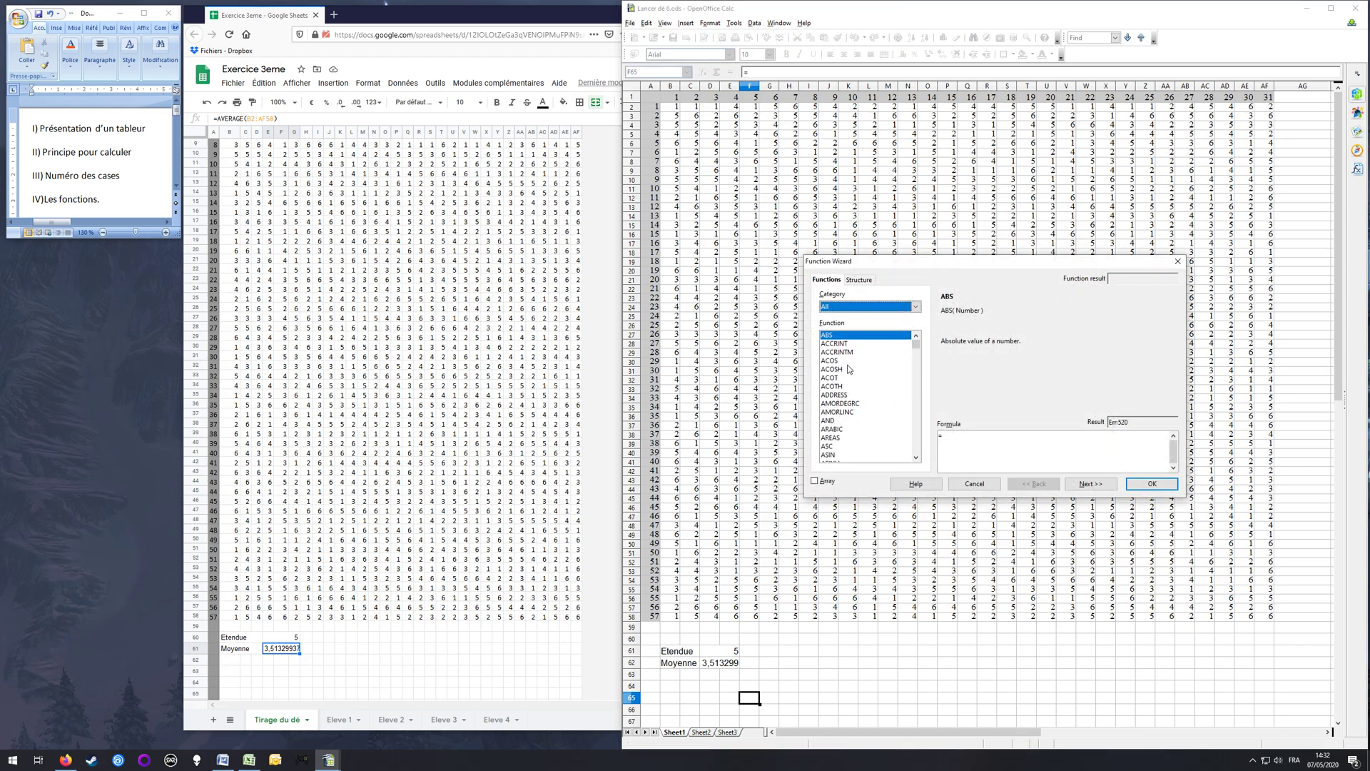
left_click(856, 412)
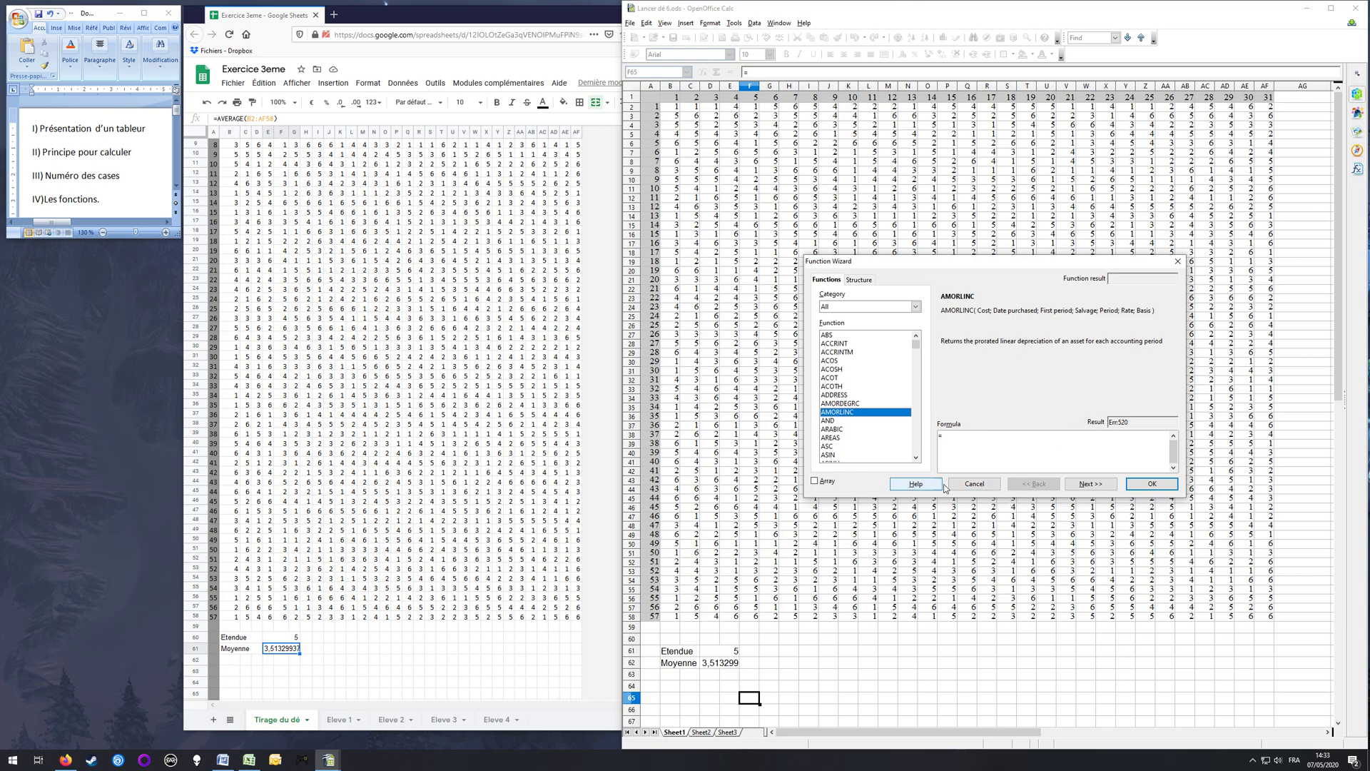
left_click(1180, 261)
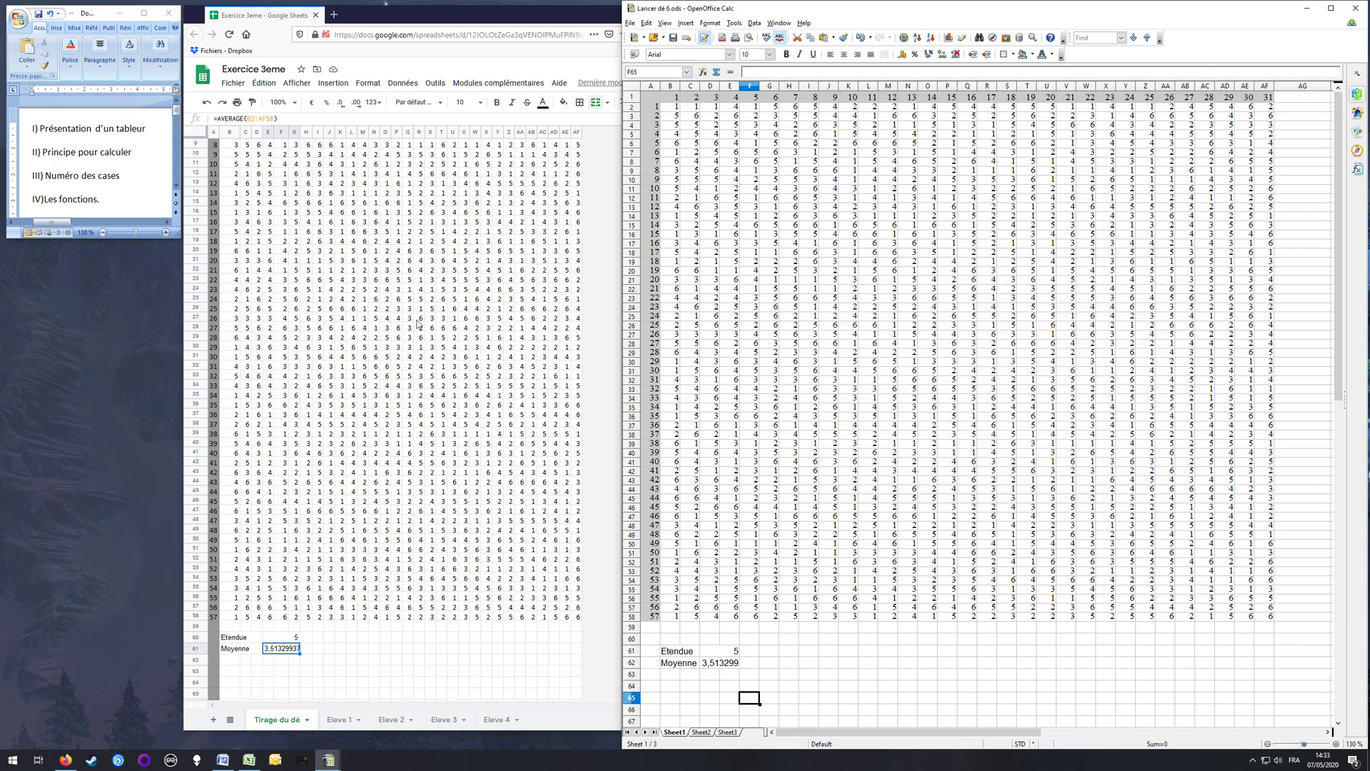
Step: In Google Sheets, enter the label "Médiane" in B62 below Moyenne and merge B62:D62
scroll(360, 246, "up", 3)
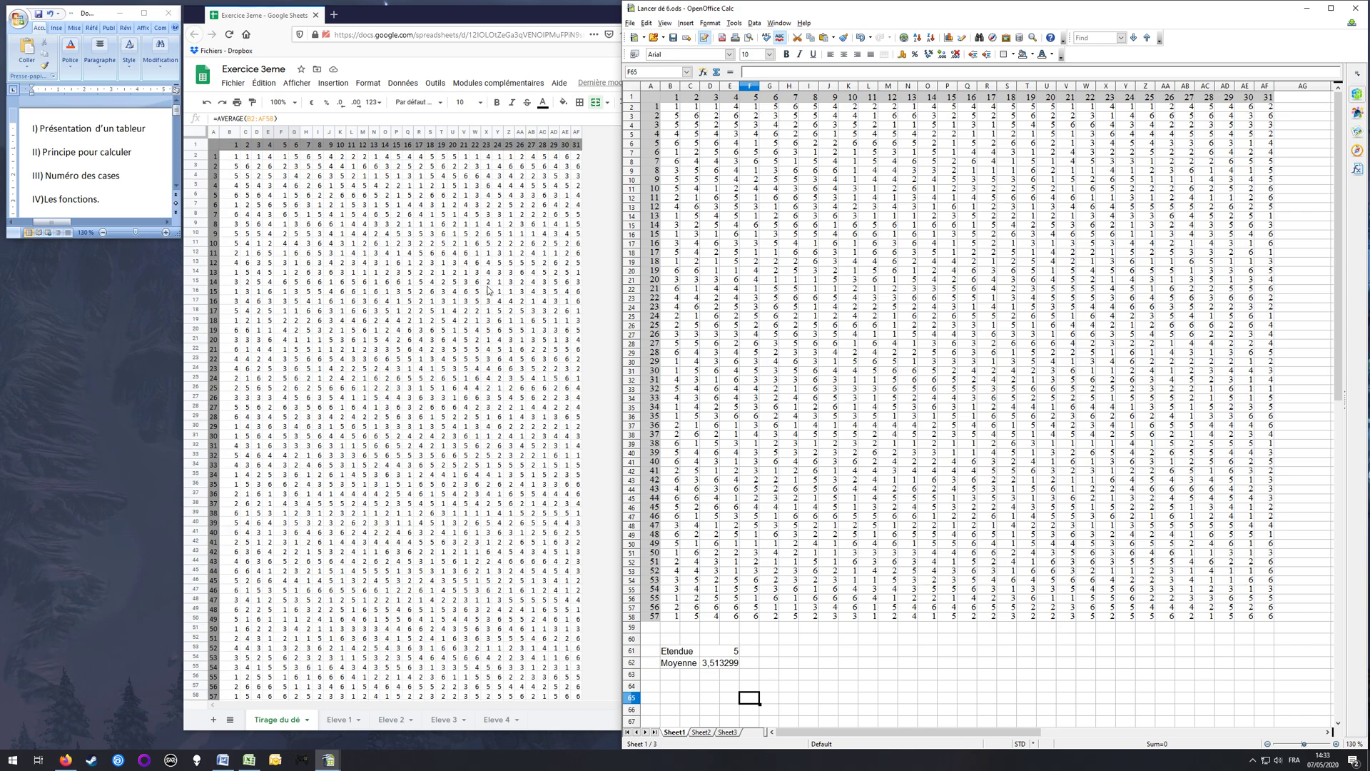
scroll(397, 293, "down", 3)
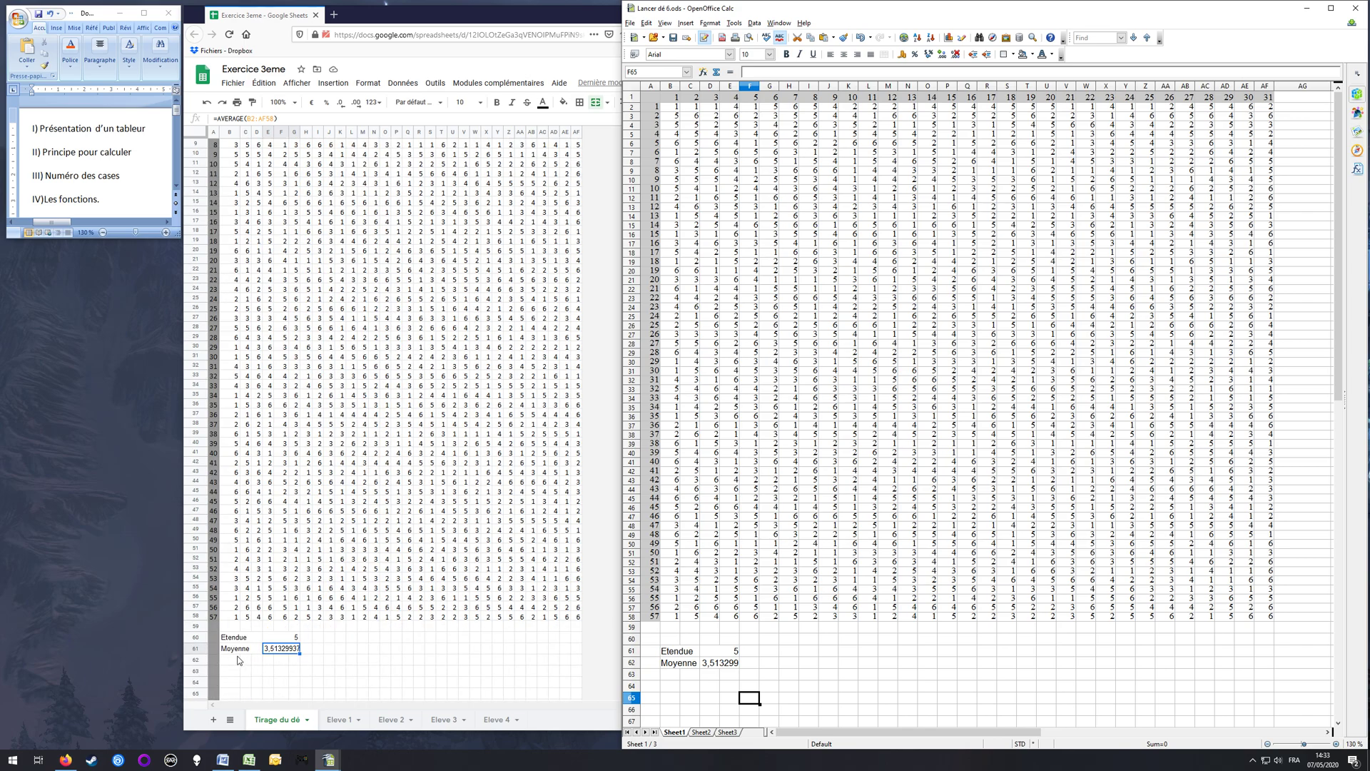
left_click(235, 661)
type("Médiane")
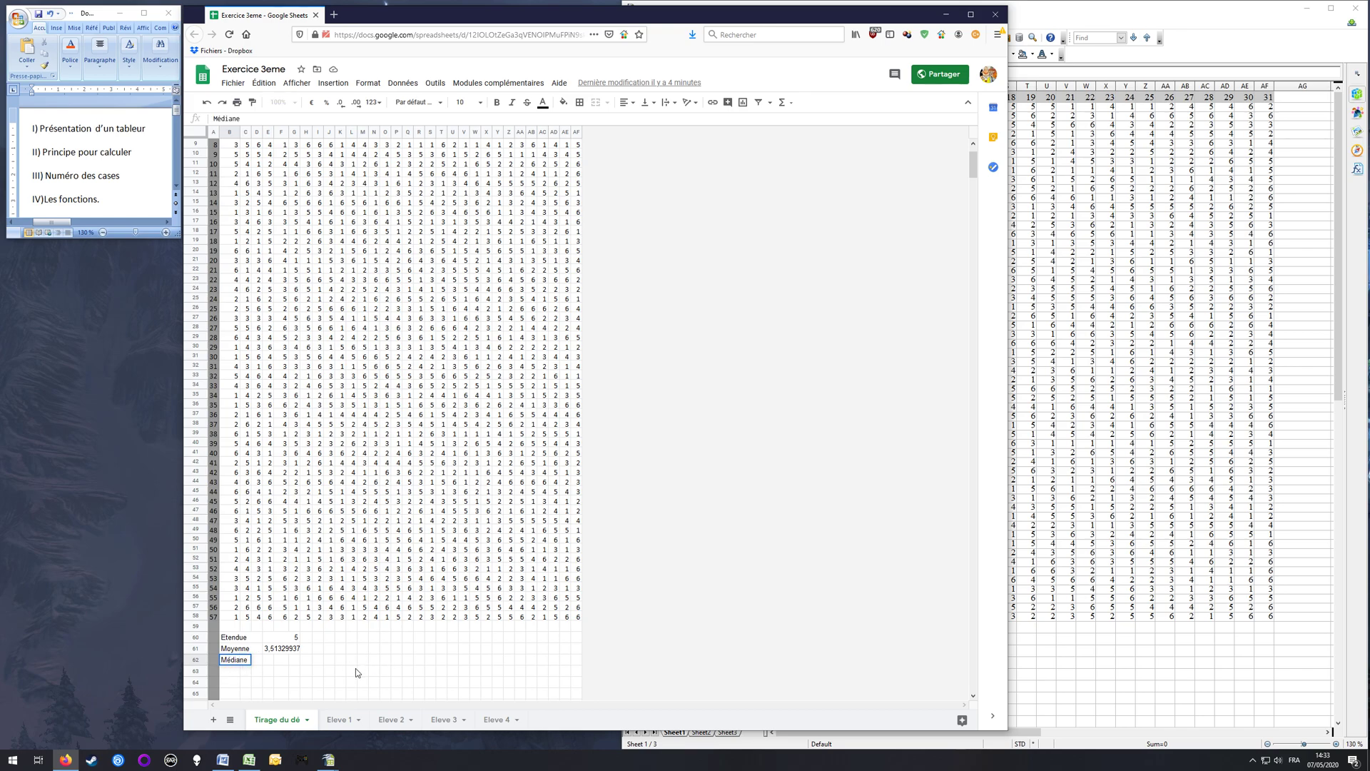
key("Return")
key("Up")
key("shift+Right")
key("shift+Right")
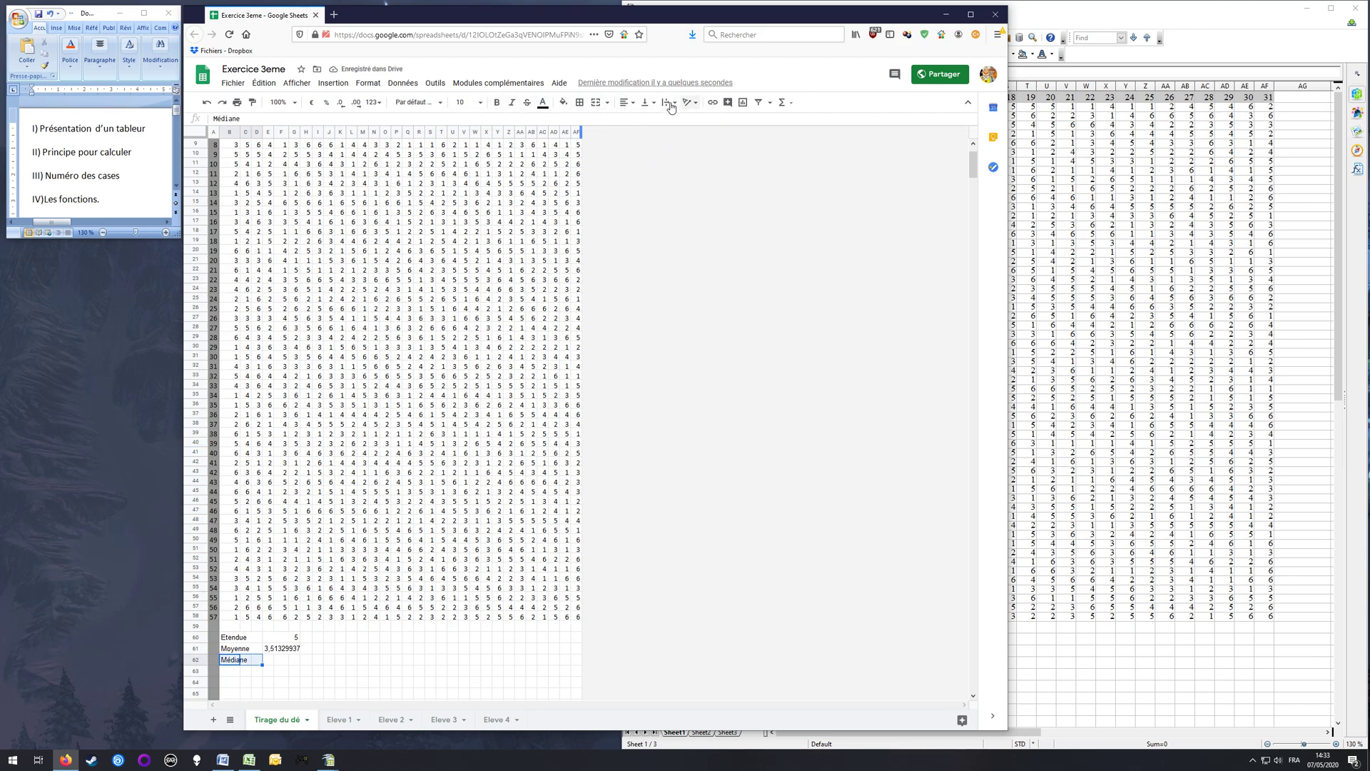
left_click(597, 102)
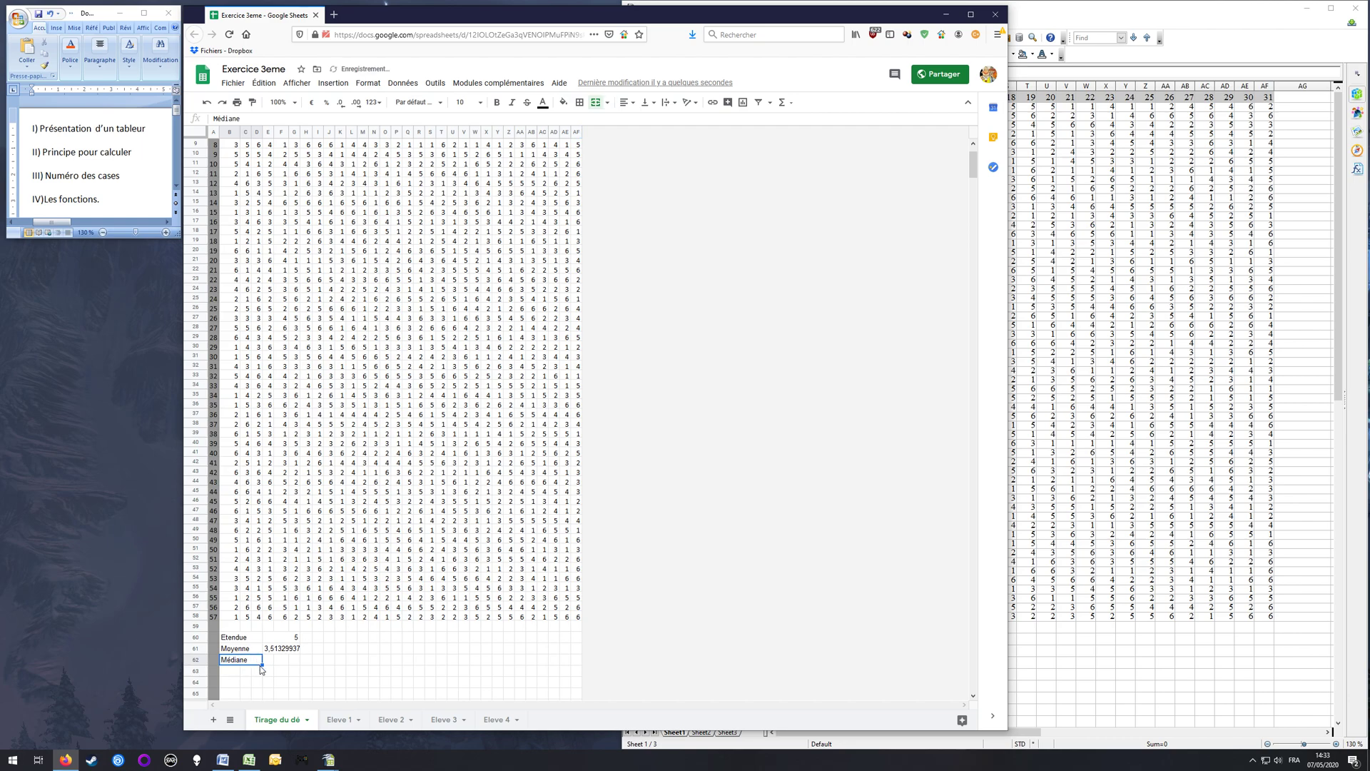
Step: Calculate the median of the dice rolls in E62 with the formula =MEDIAN(B2:AF58)
left_click(271, 662)
type("=")
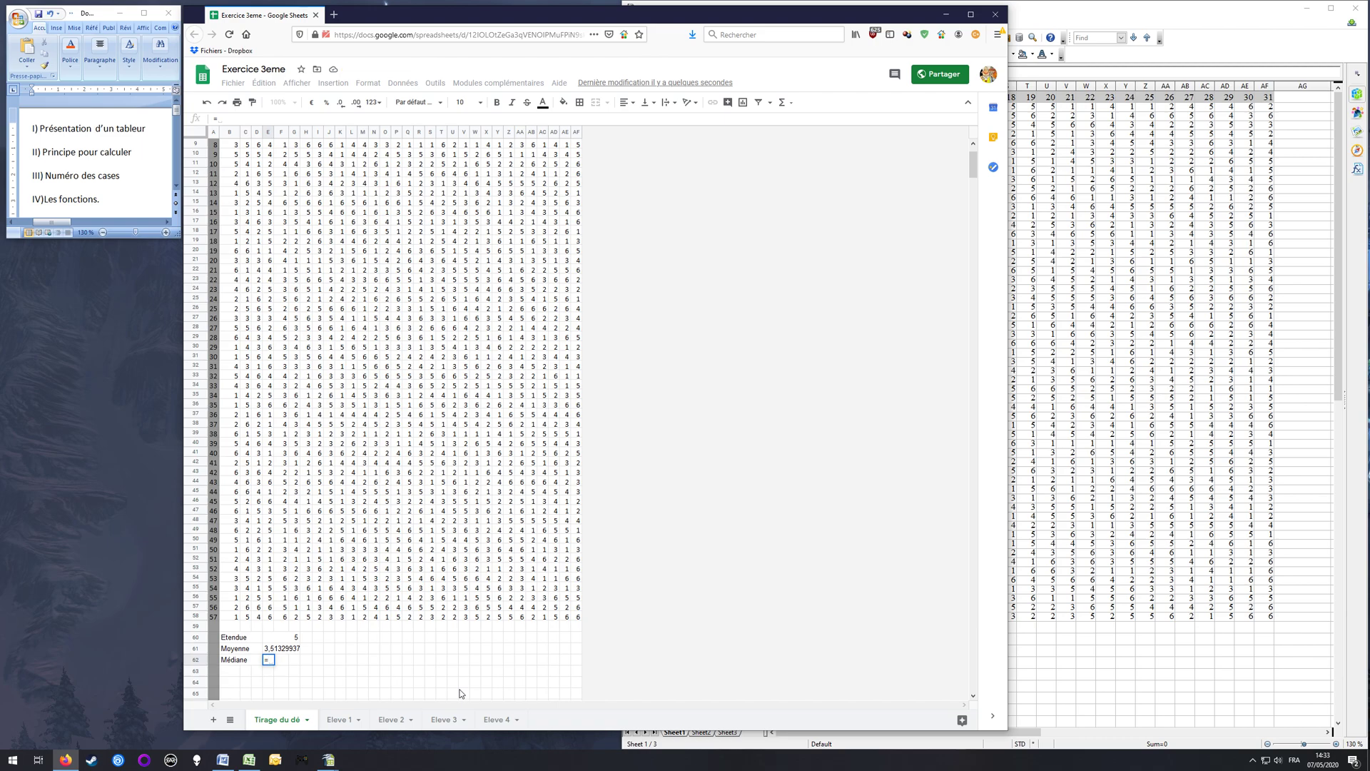
type("MEDIAN")
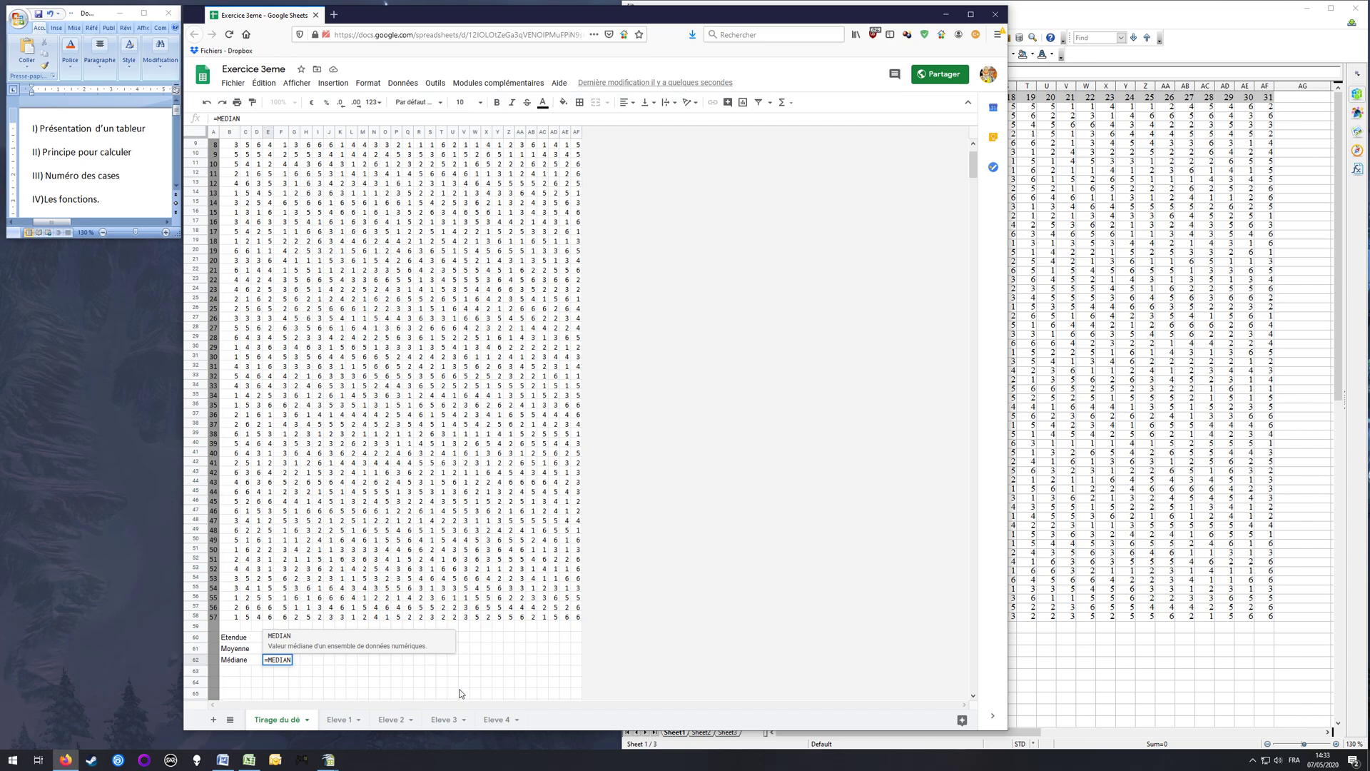
type("(")
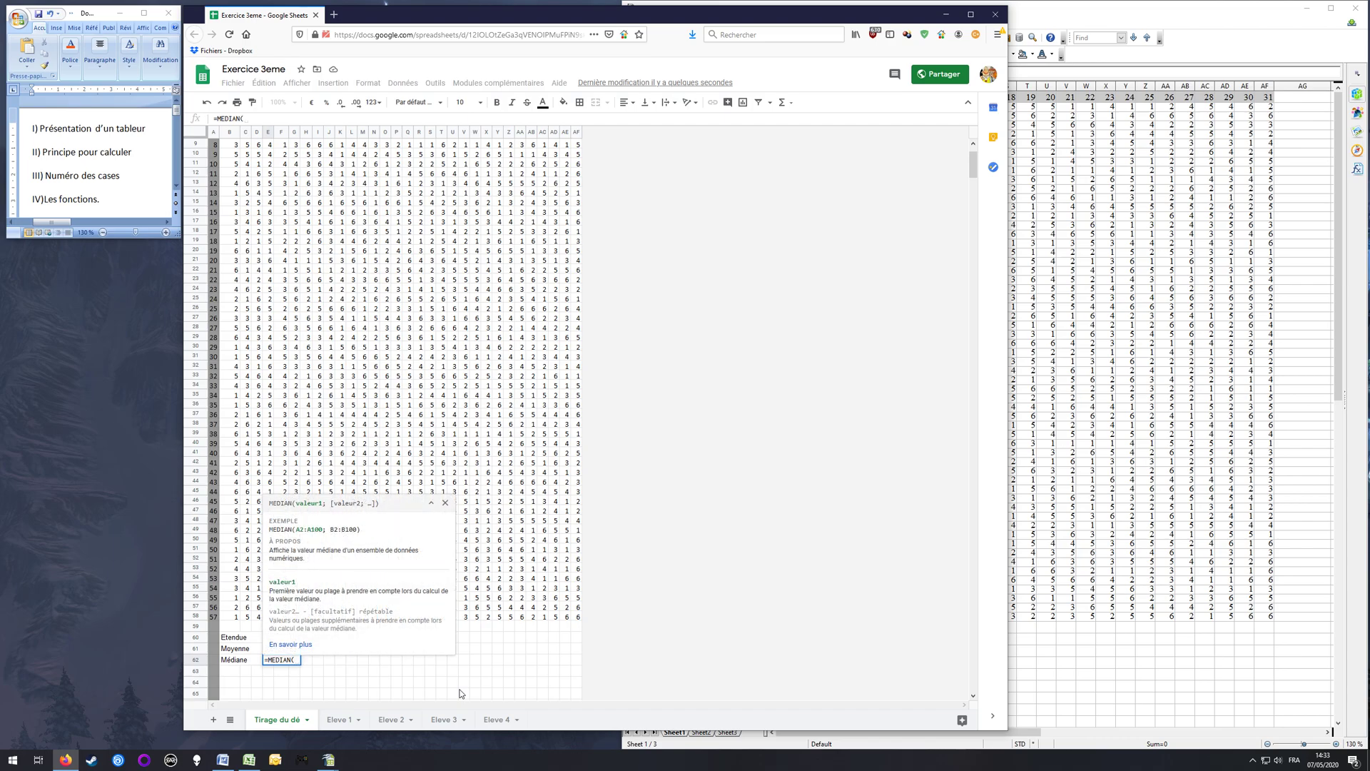
scroll(248, 181, "up", 3)
left_click_drag(230, 158, 578, 624)
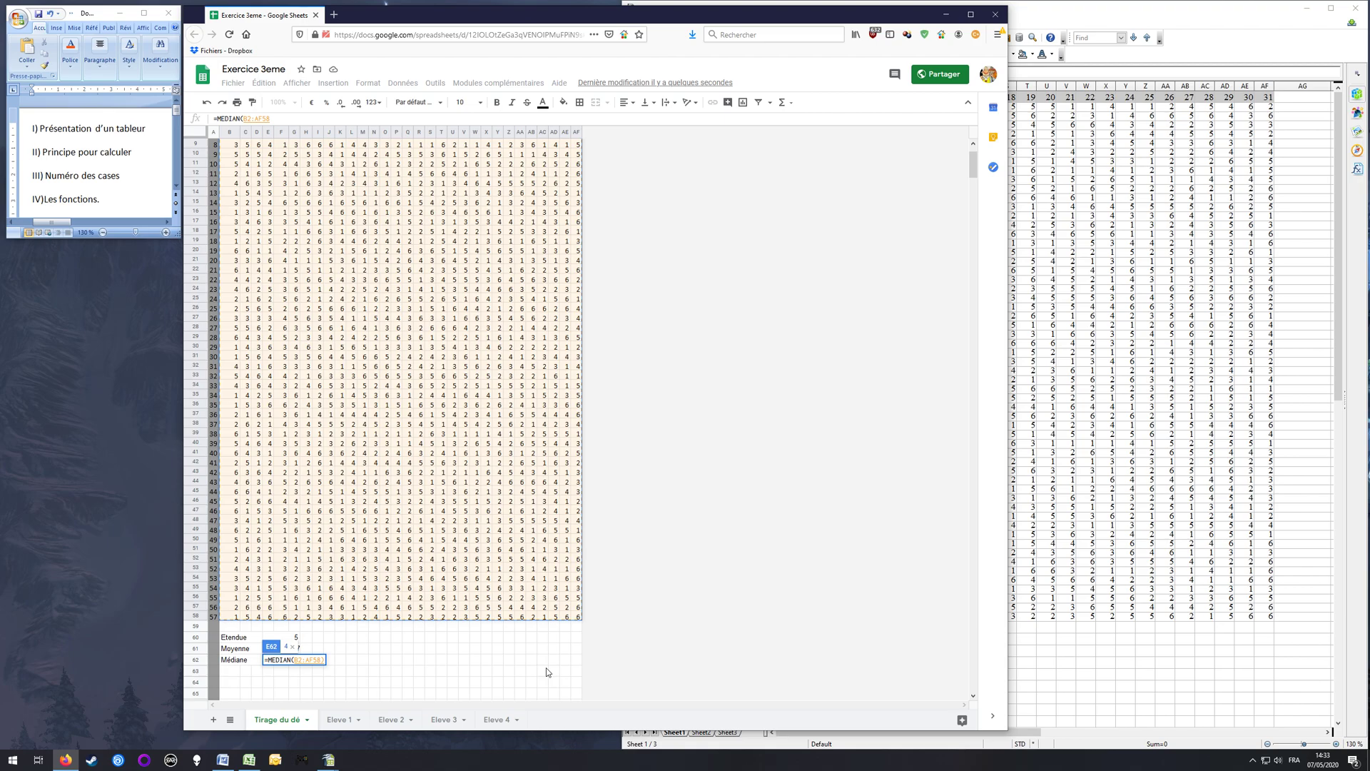
key("Return")
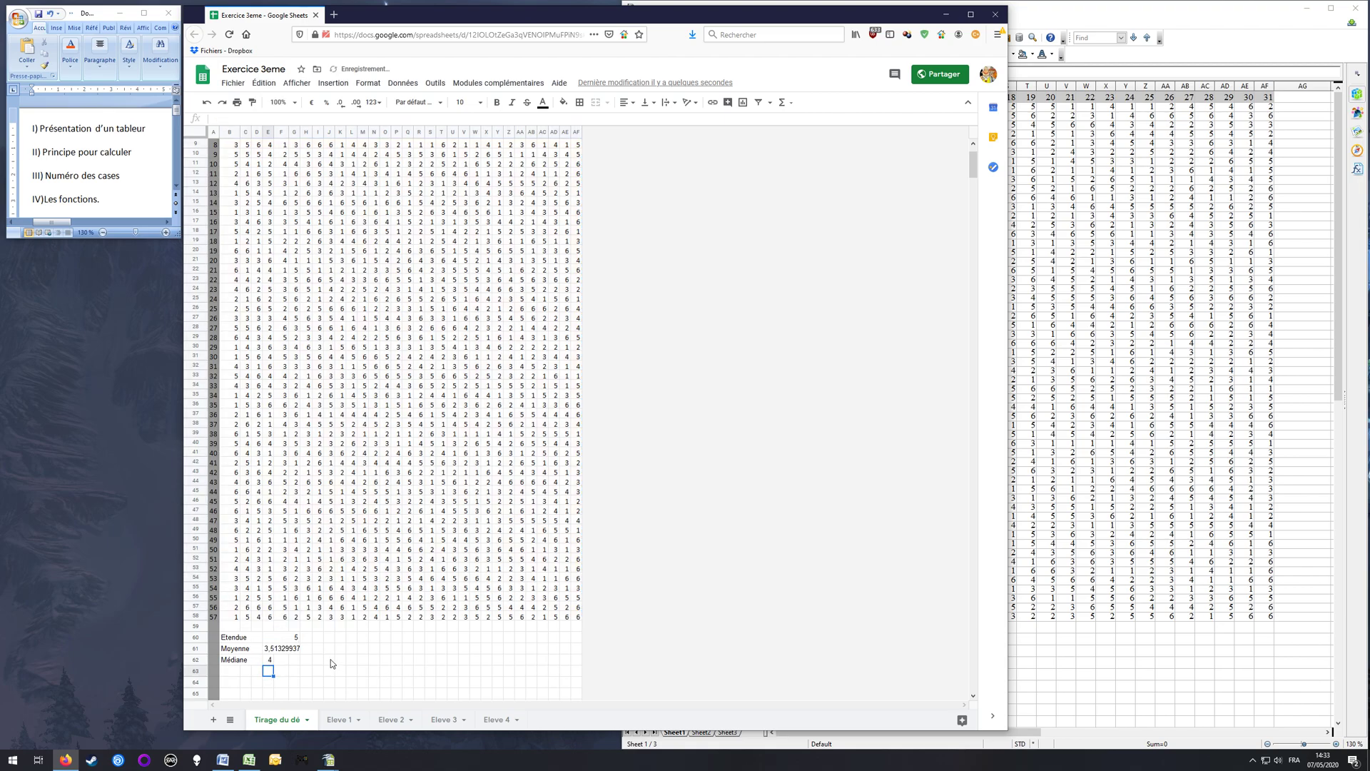
Step: Switch to OpenOffice Calc and enter the label "Médiane" in B63 below Moyenne
left_click(1124, 13)
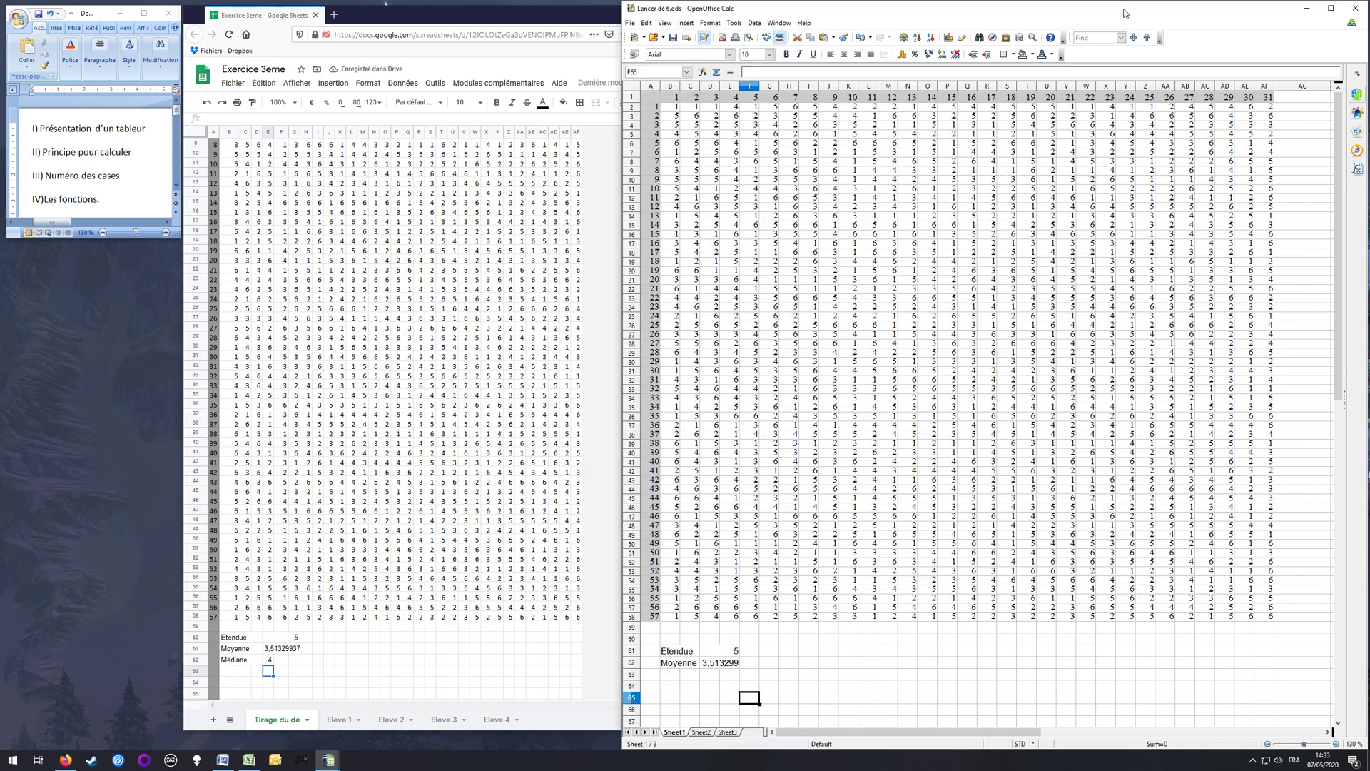
left_click(666, 679)
type("Me")
type("é")
key("Return")
Step: Calculate the median in D63 with the MEDIAN function over all the dice rolls in the table
key("Up")
key("Right")
key("Right")
type("=")
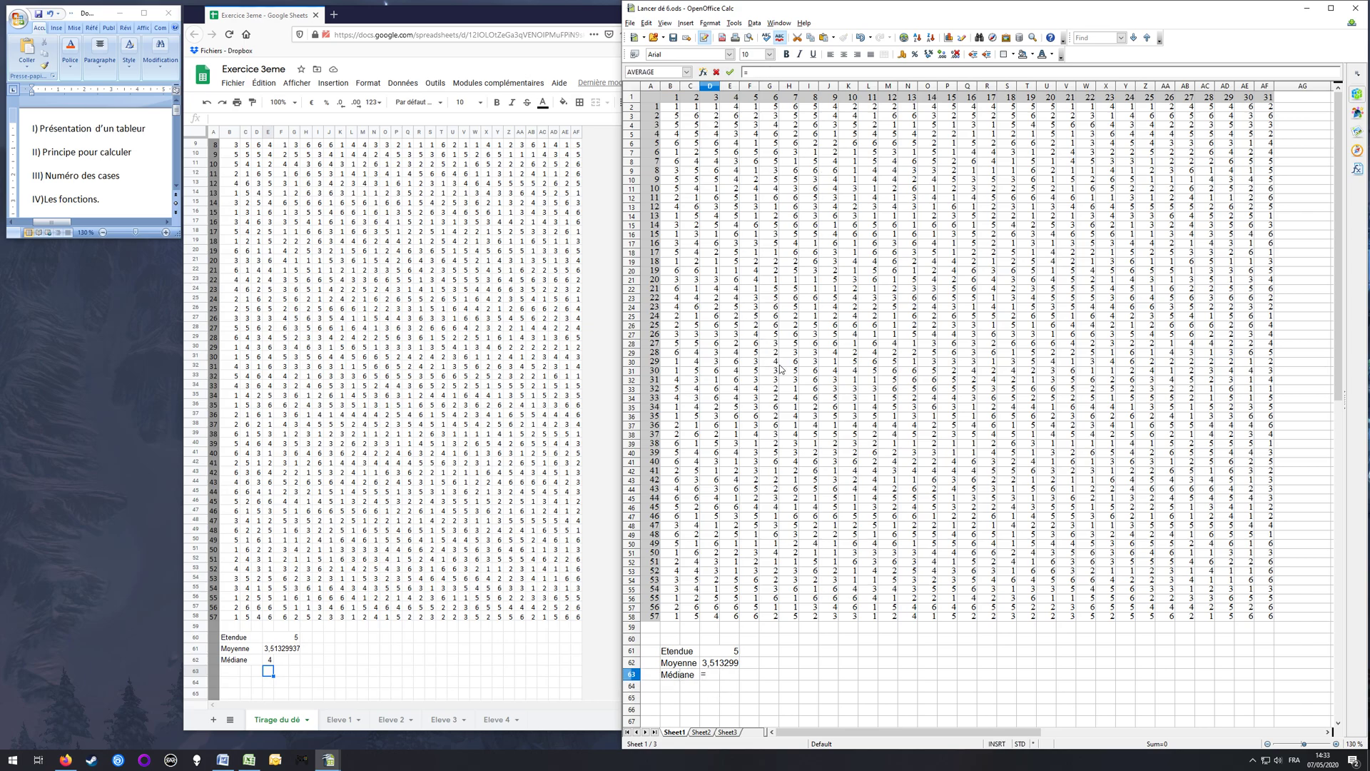
type("MEDIAN(")
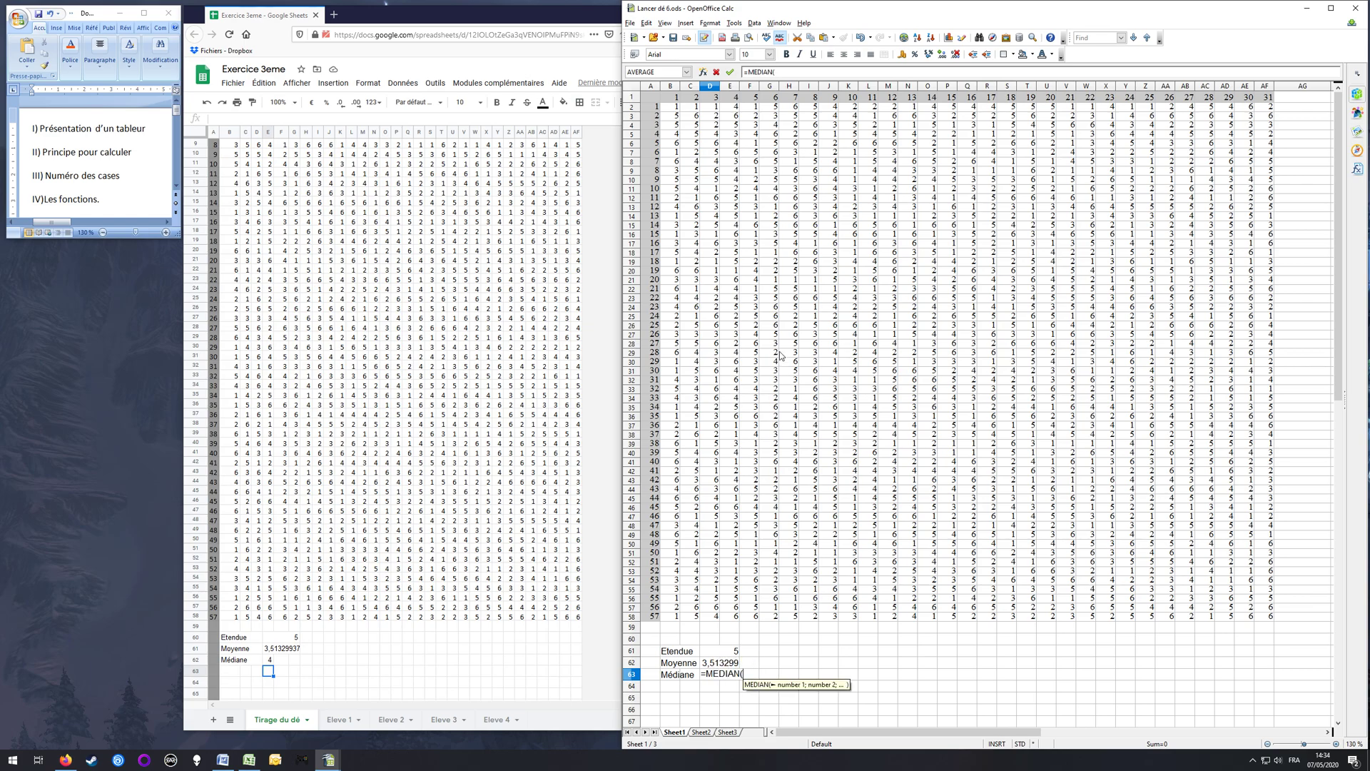
left_click_drag(676, 107, 1266, 623)
key("Return")
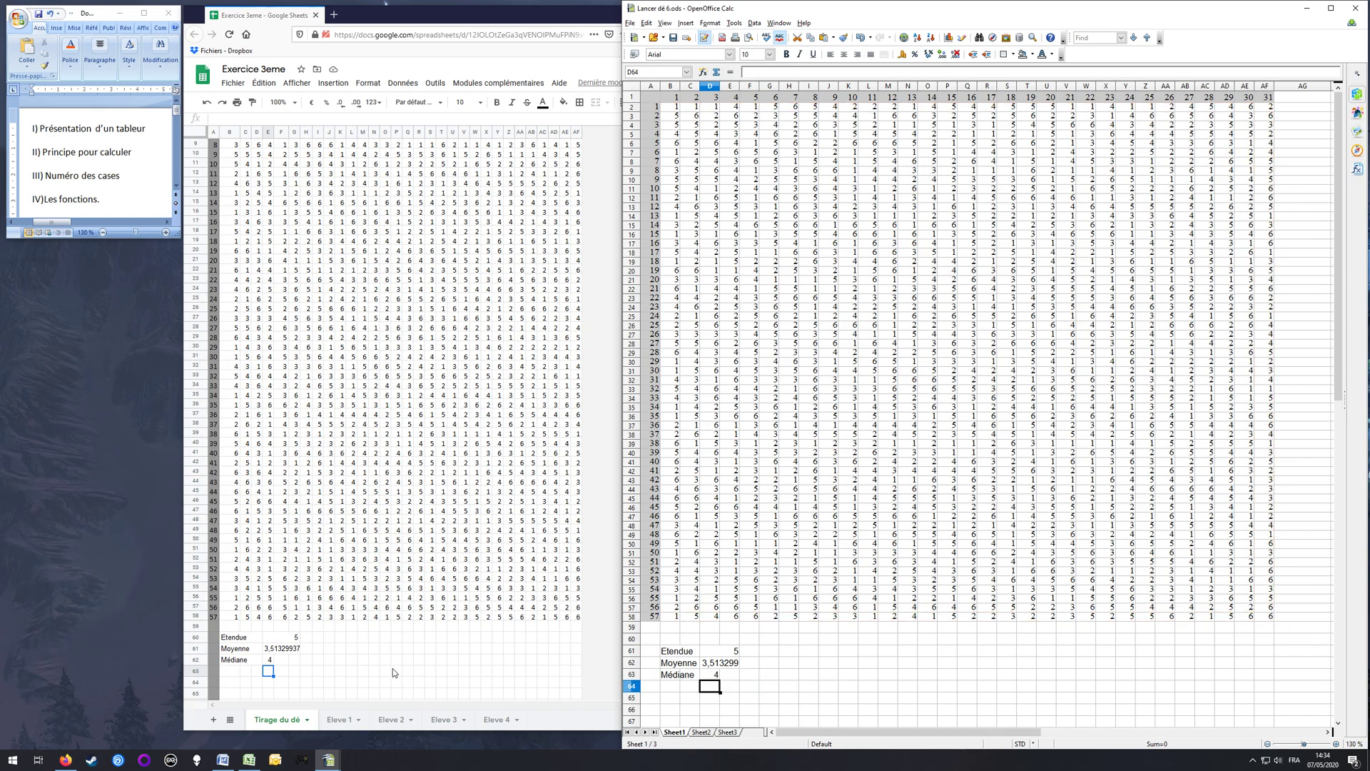
Step: Switch to the Excel workbook and enter the label "Médiane" in B62 below Moyenne
mouse_move(274, 762)
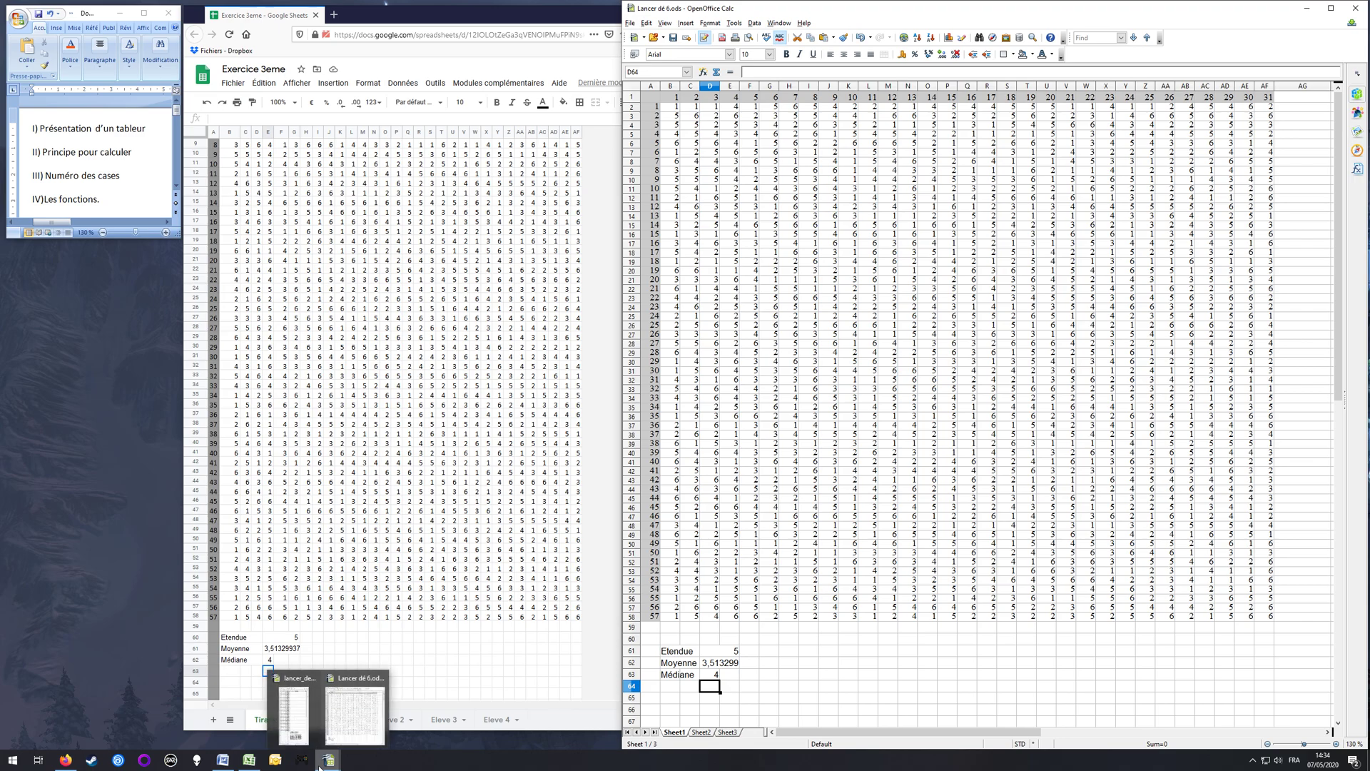
left_click(249, 760)
left_click(732, 642)
type("Médiane")
key("Tab")
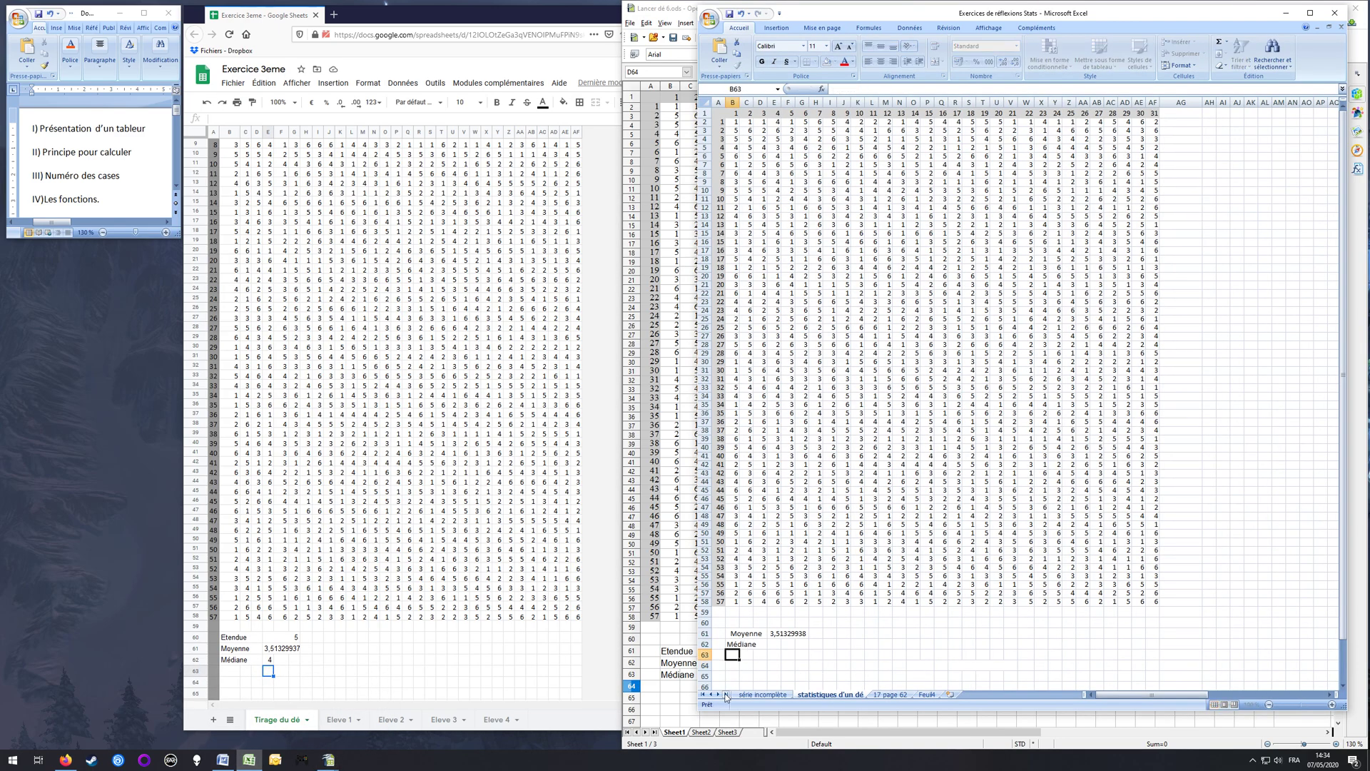
Step: Calculate the median in E62 with the MEDIANE function over all the dice rolls in the table
key("Tab")
key("Tab")
type("=MEDIANE")
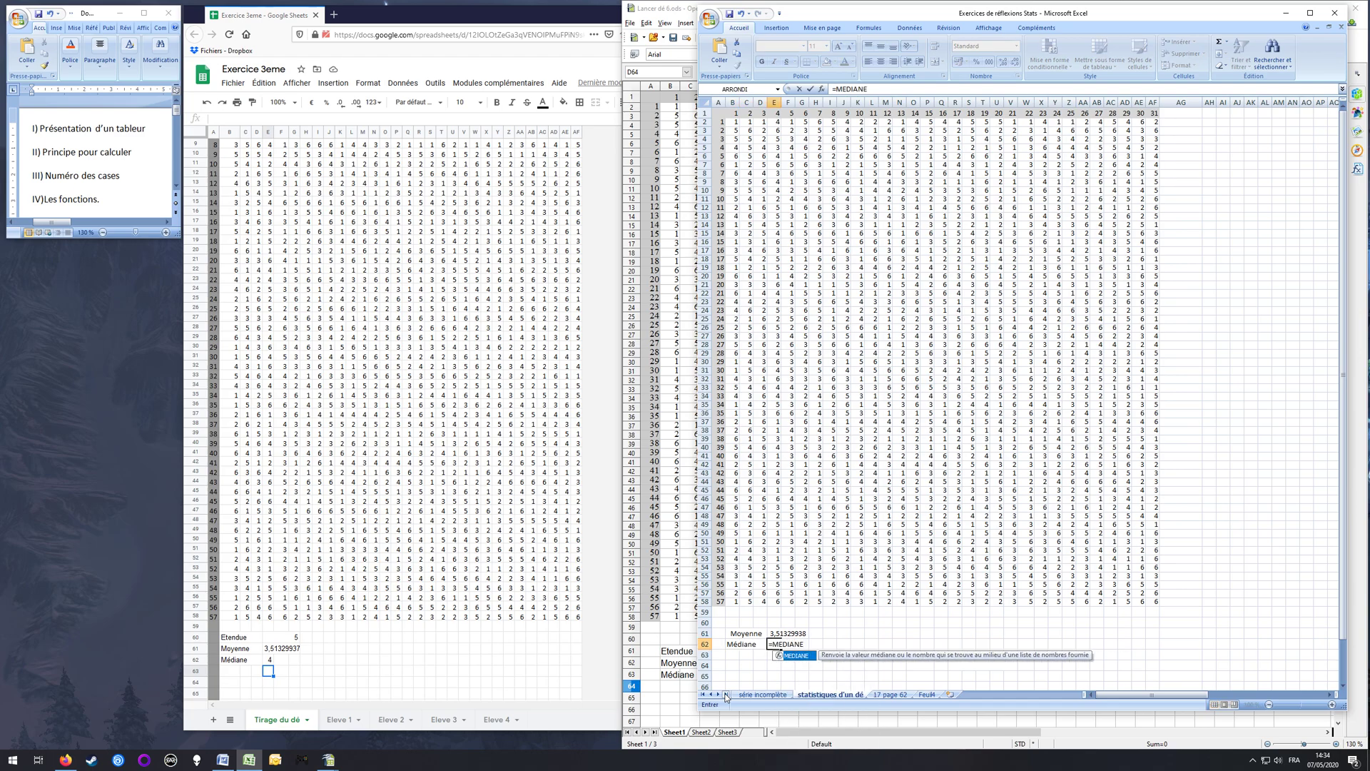
type("(")
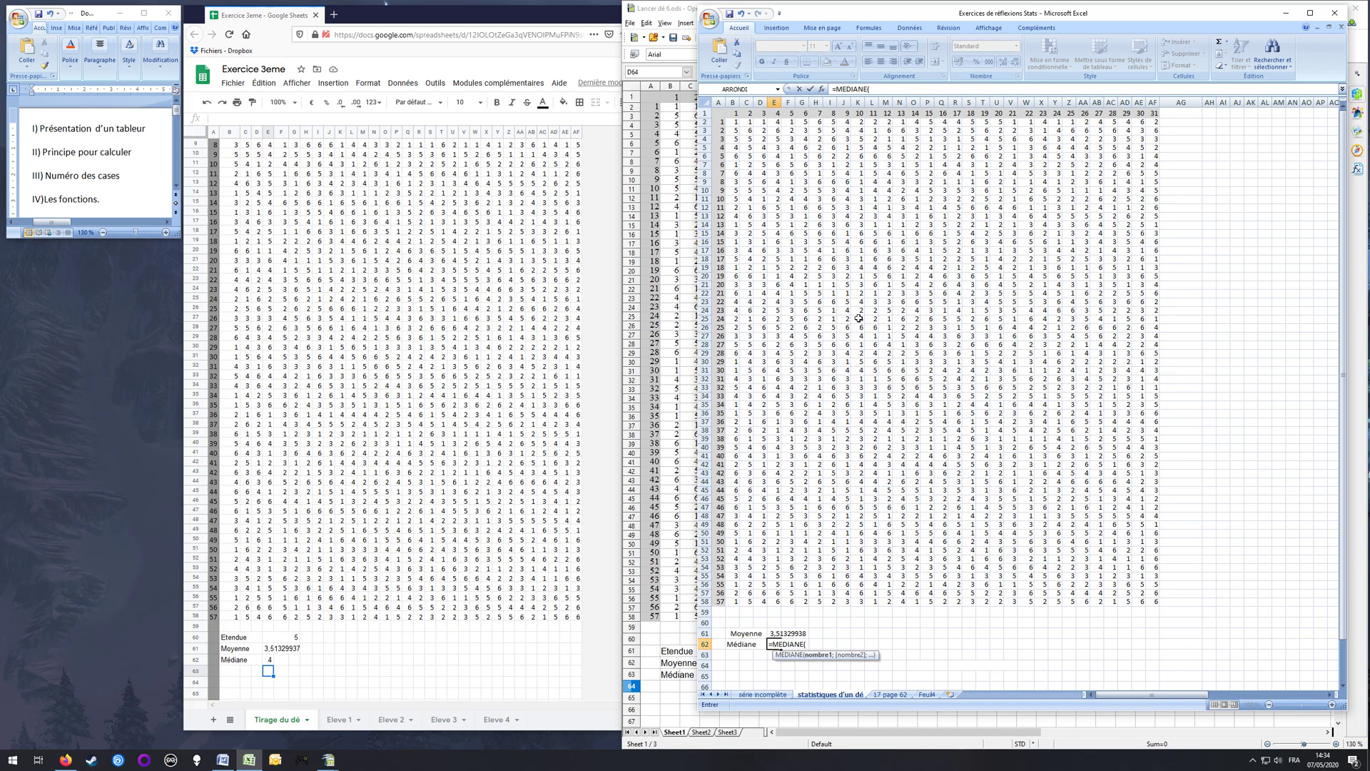
left_click_drag(734, 123, 1154, 600)
key("Return")
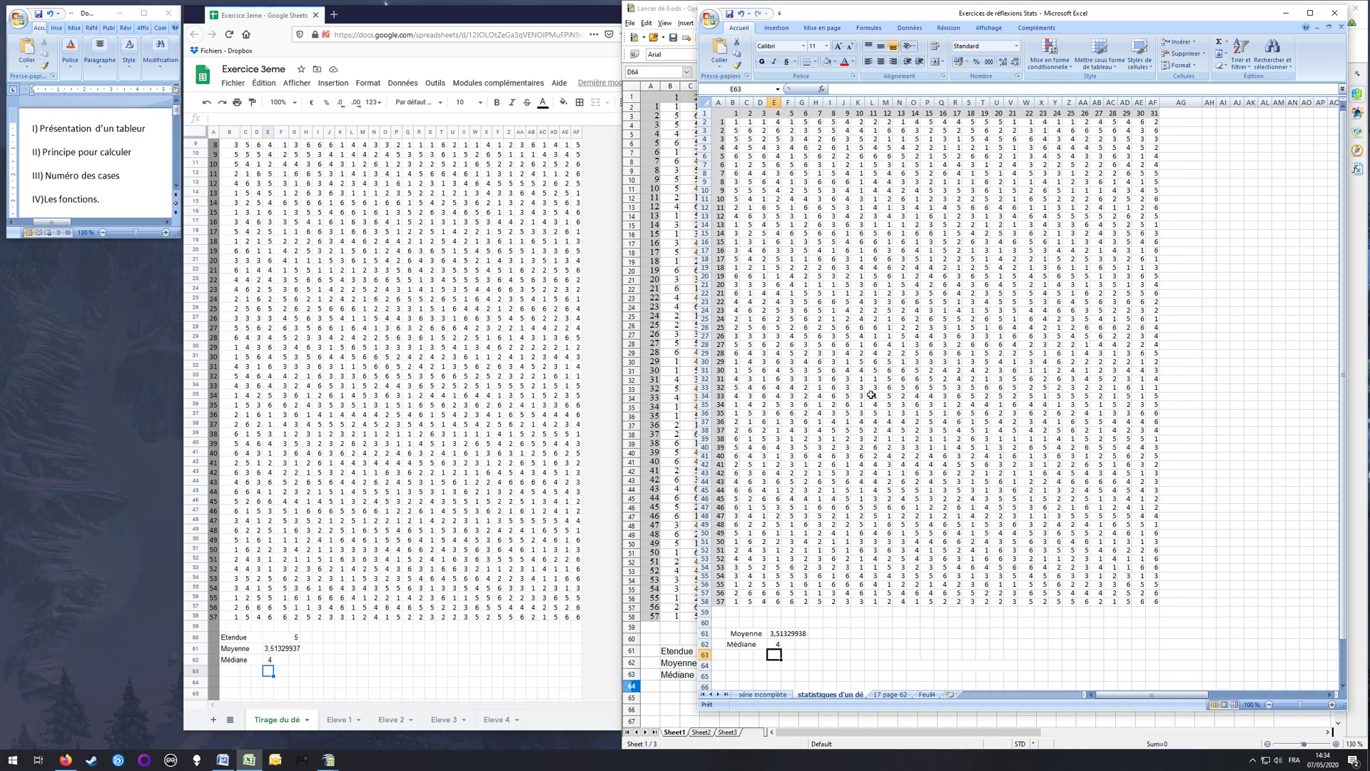
Step: Open the Insert Function dialog from E63, view the list of all functions and cancel the dialog
left_click(822, 88)
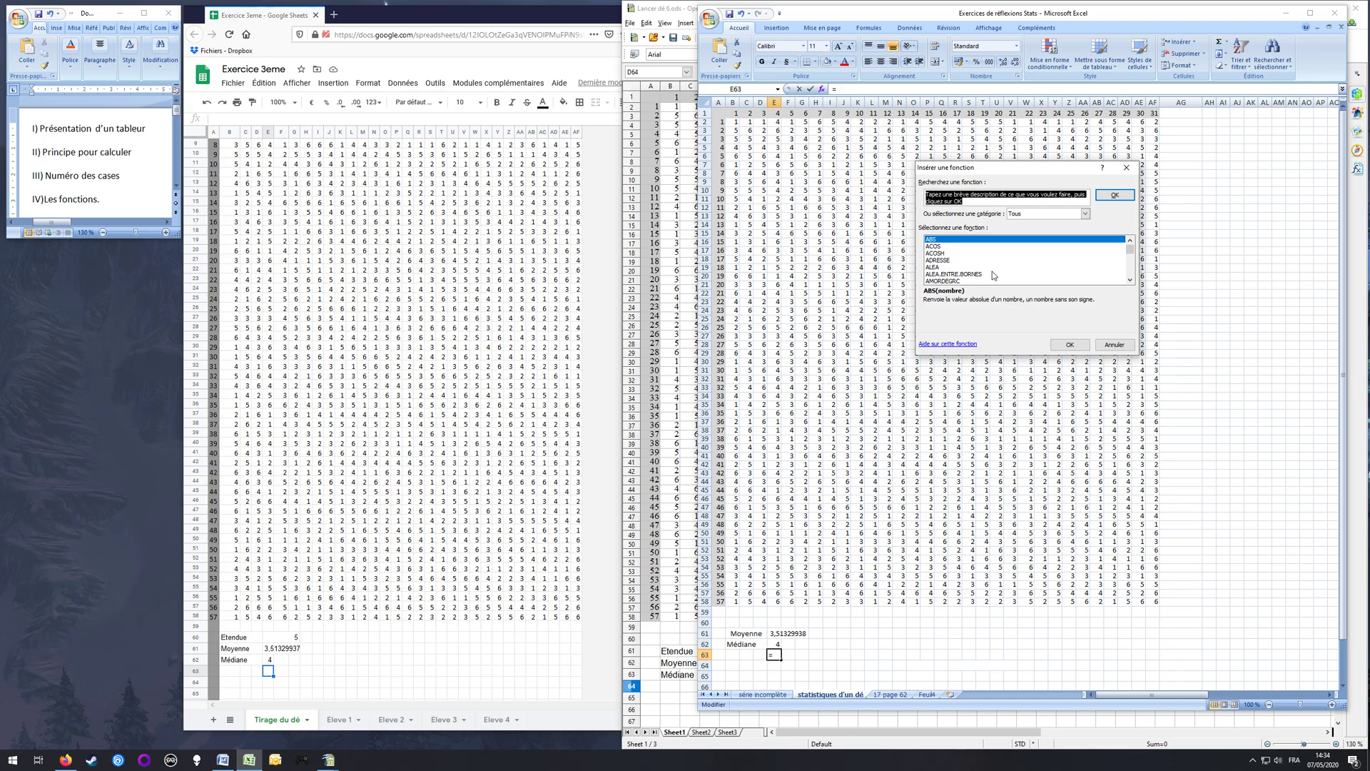
left_click(1115, 344)
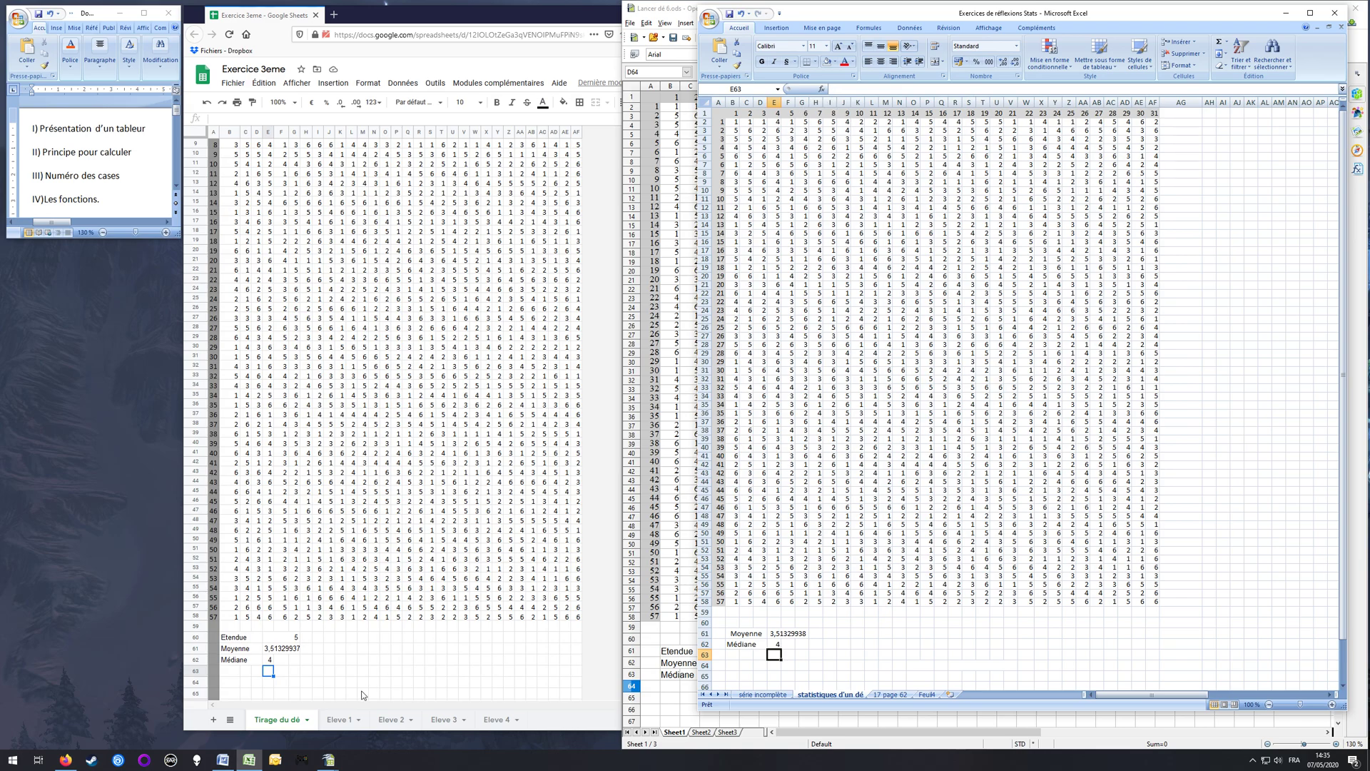
key("Left")
key("Left")
key("Left")
Step: Switch to Google Sheets, enter the label "Etendue" in B63 below Médiane and select E63
left_click(238, 673)
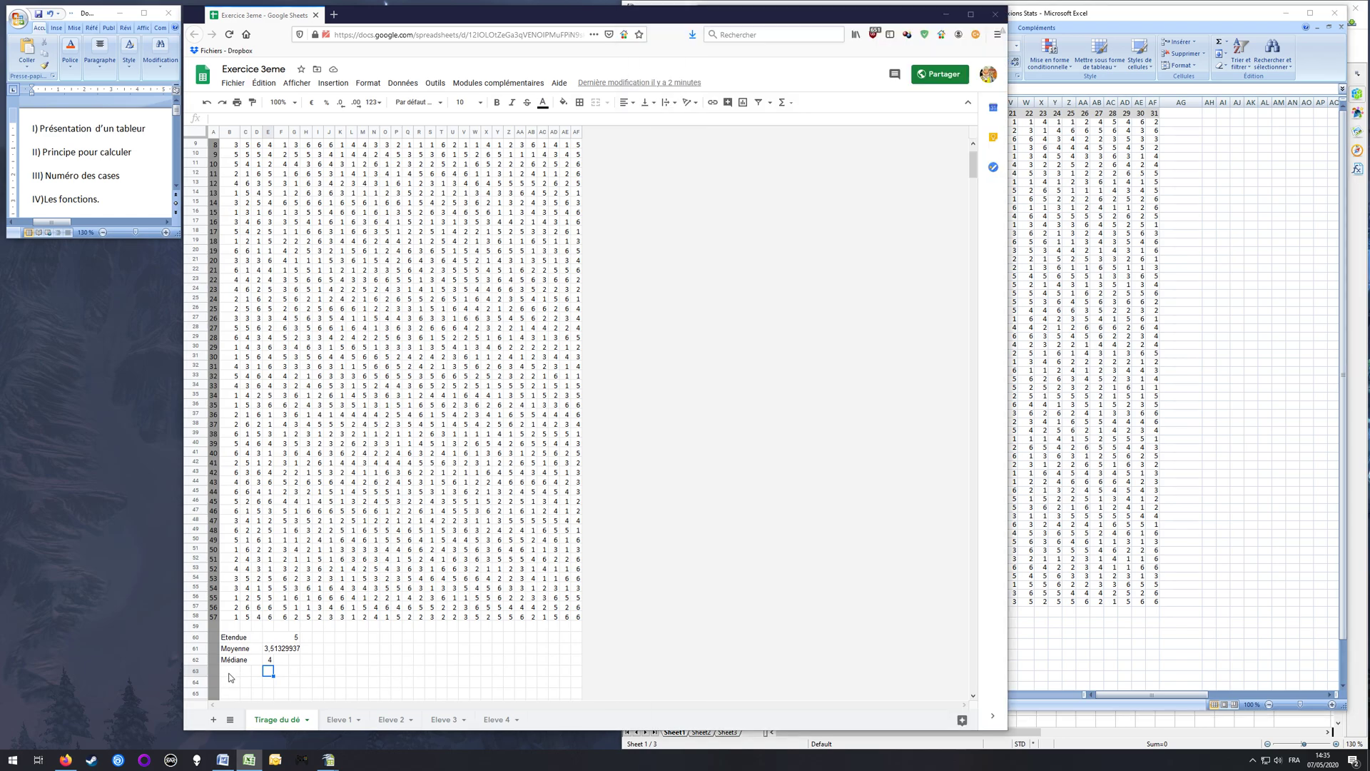
type("Etendue")
key("Return")
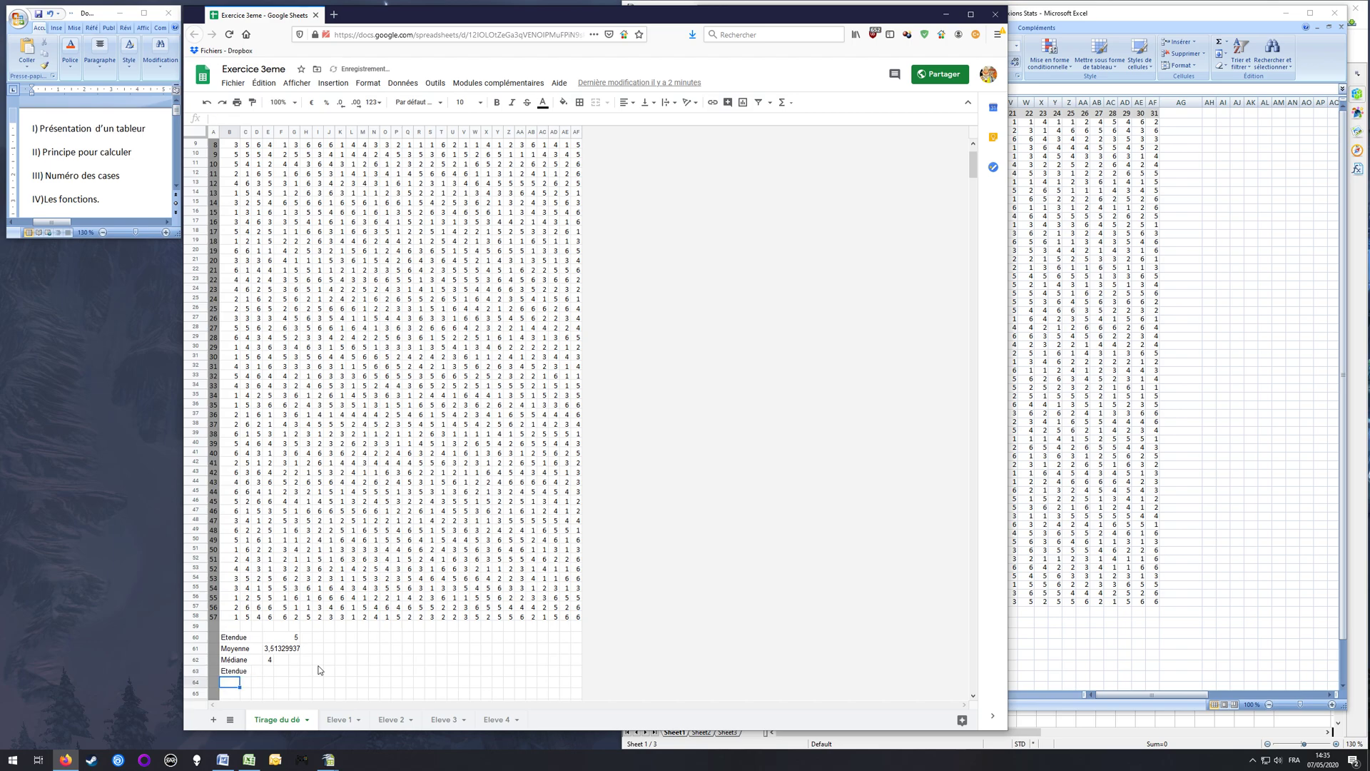
key("Up")
key("Right")
key("Right")
key("Right")
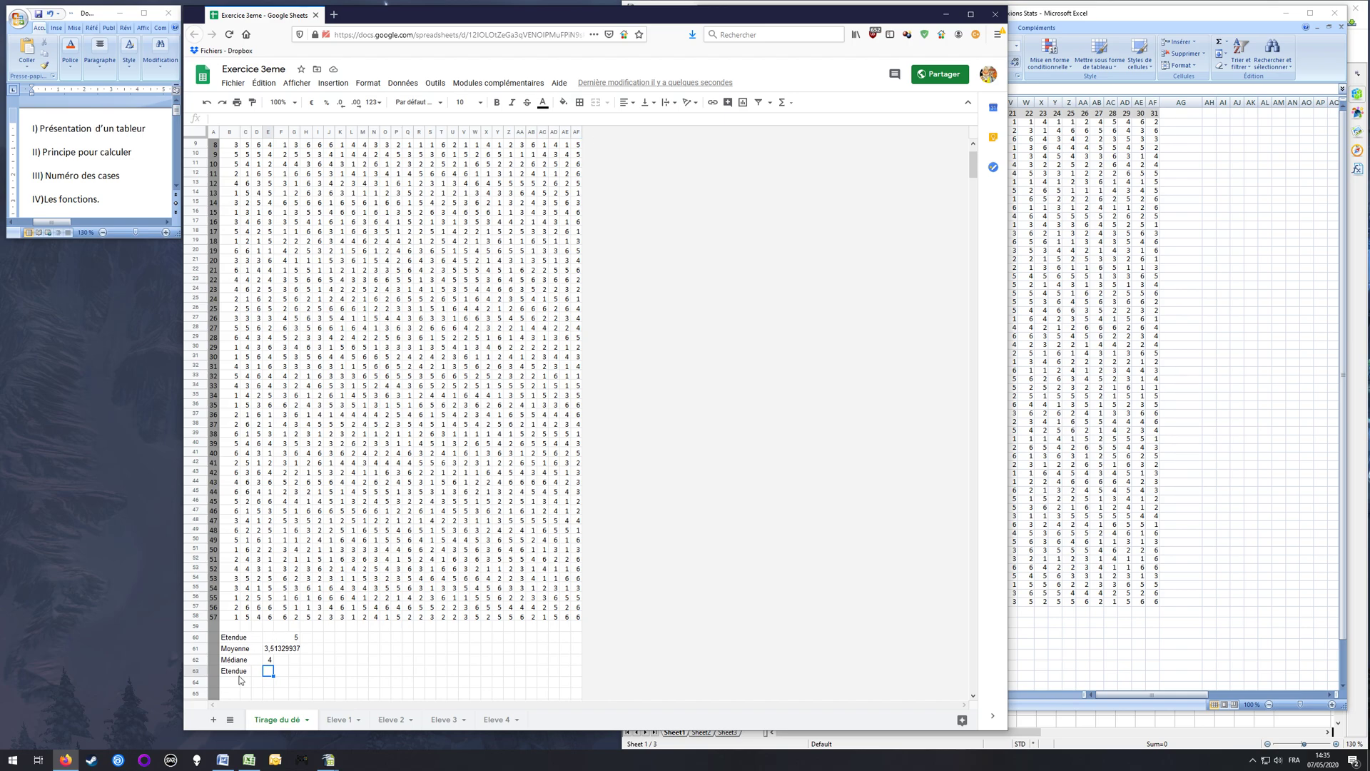
Step: Look through the complete list of available functions for one that calculates the range, then close the list without inserting any
left_click(784, 102)
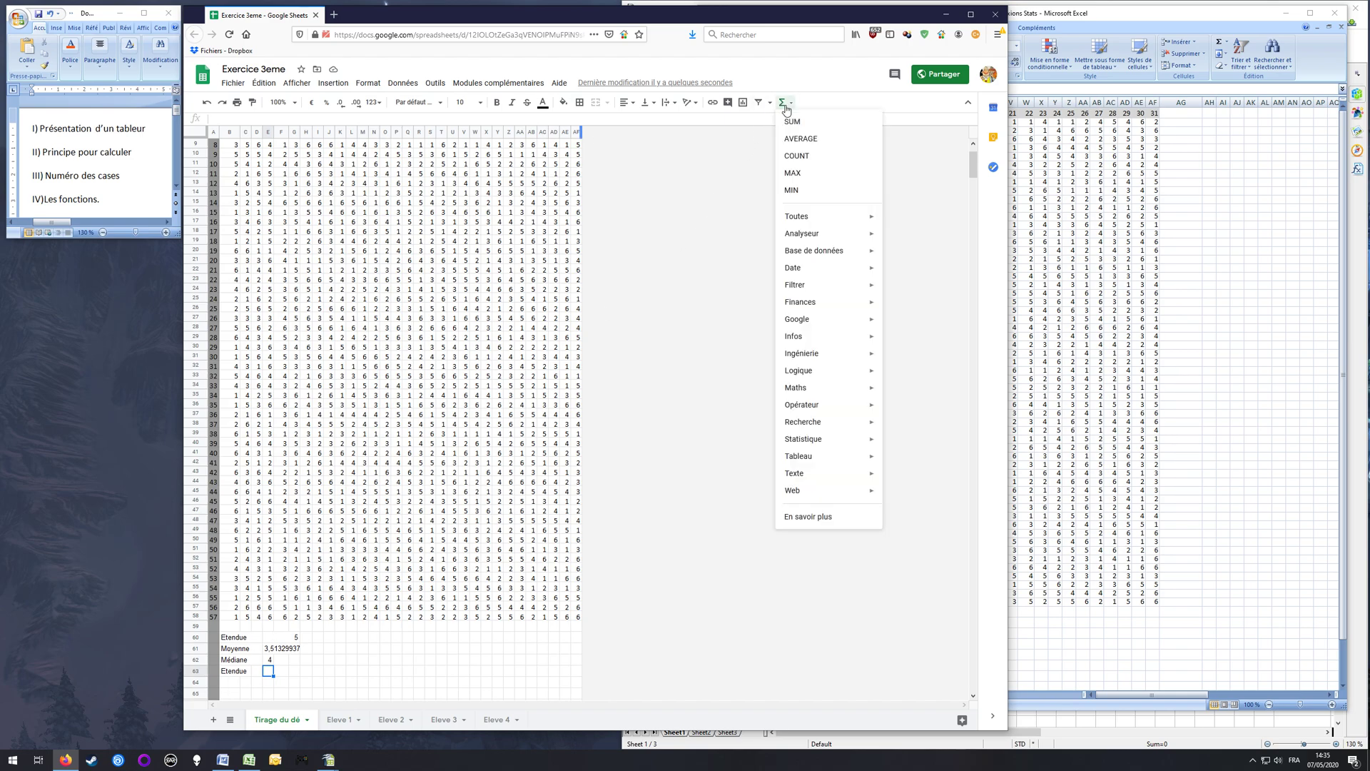
mouse_move(803, 216)
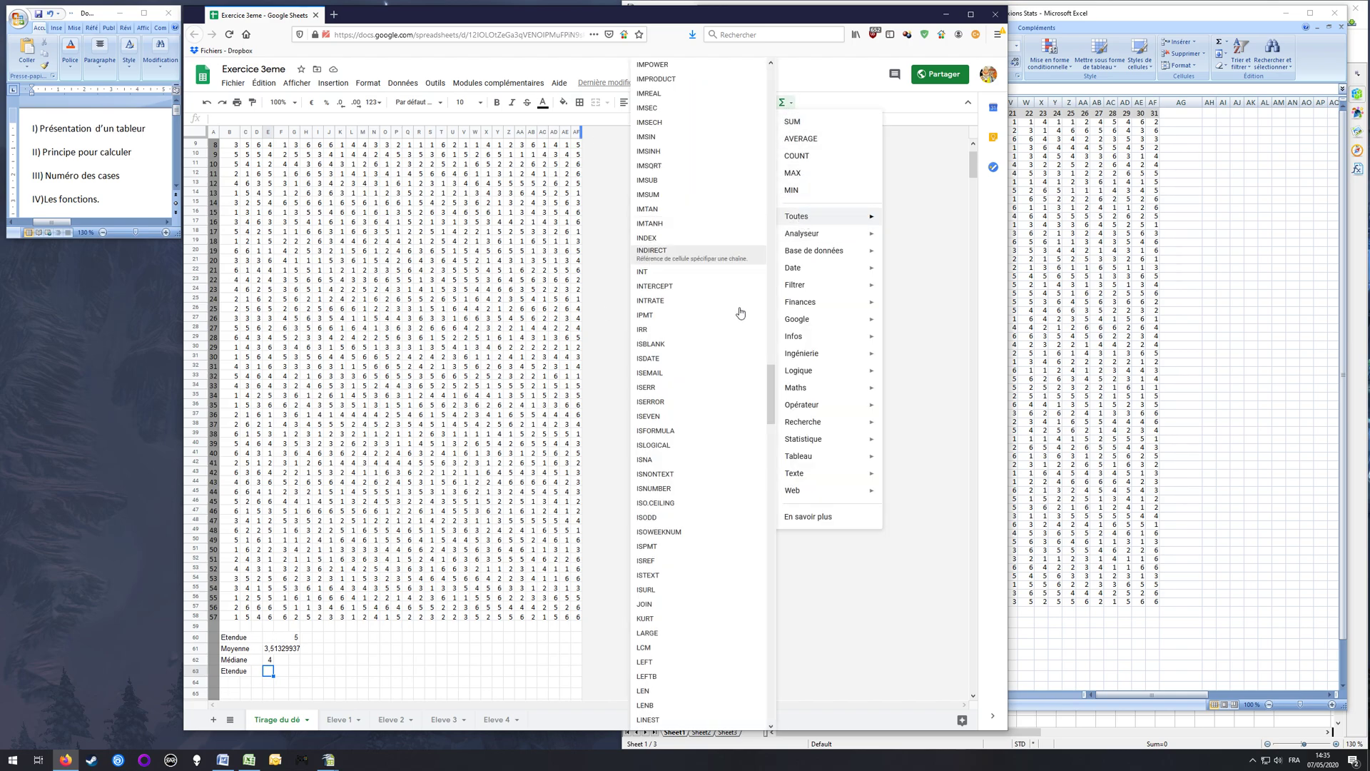
left_click_drag(770, 389, 770, 426)
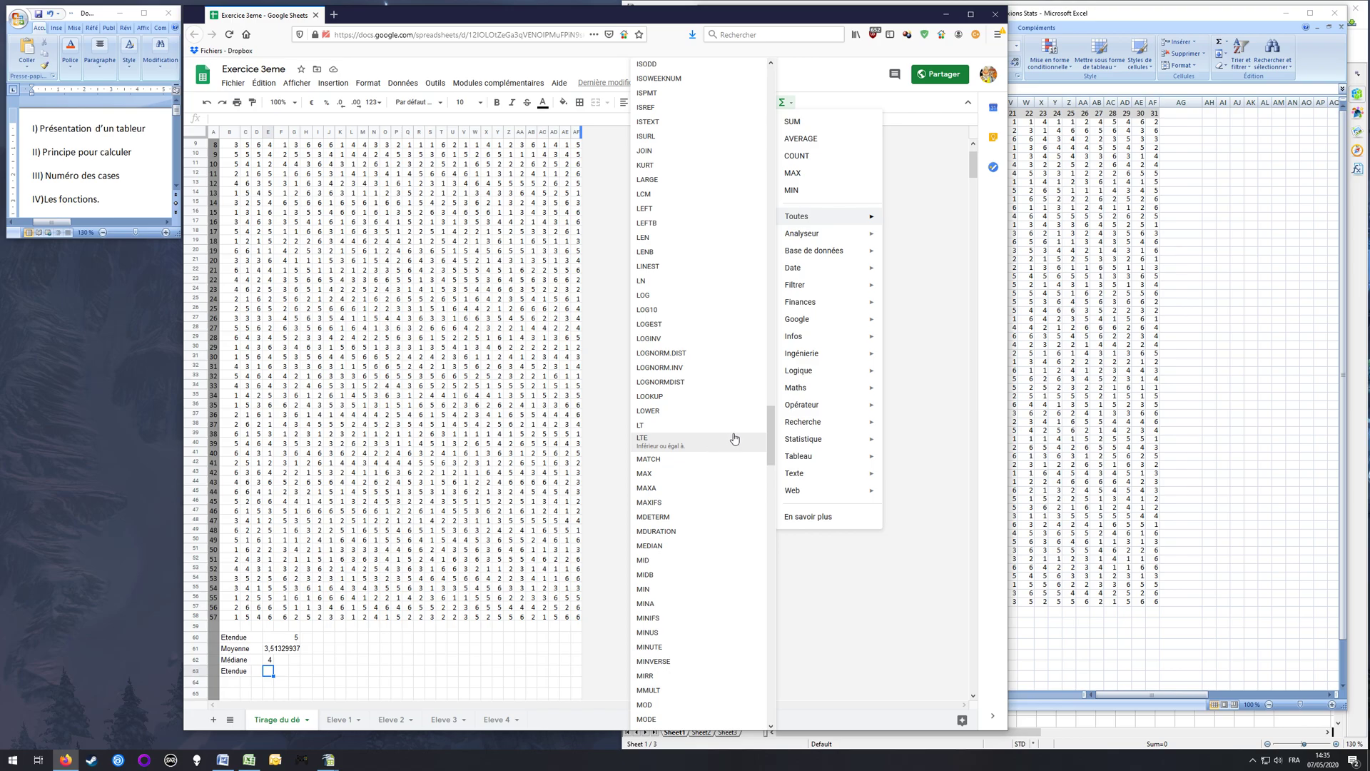
left_click_drag(772, 421, 766, 513)
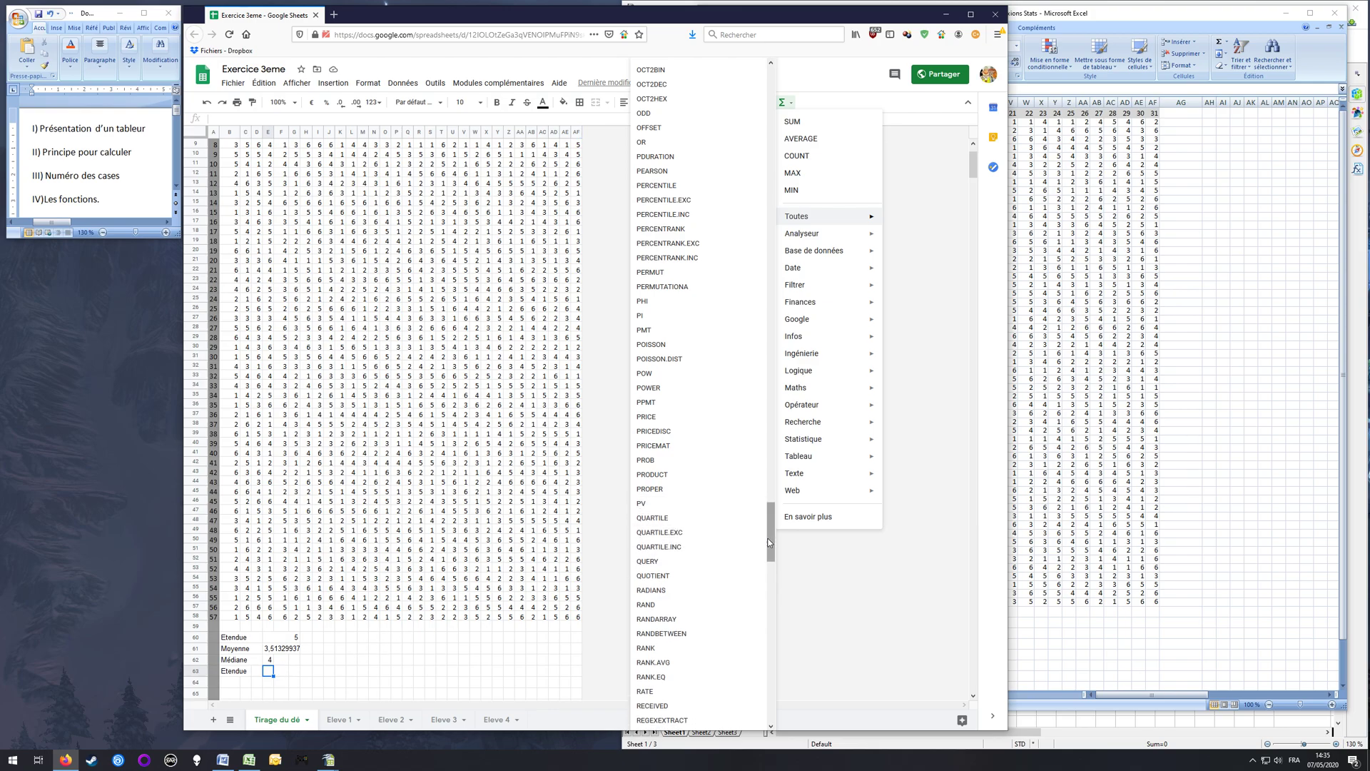
scroll(773, 536, "up", 2)
left_click_drag(773, 535, 793, 469)
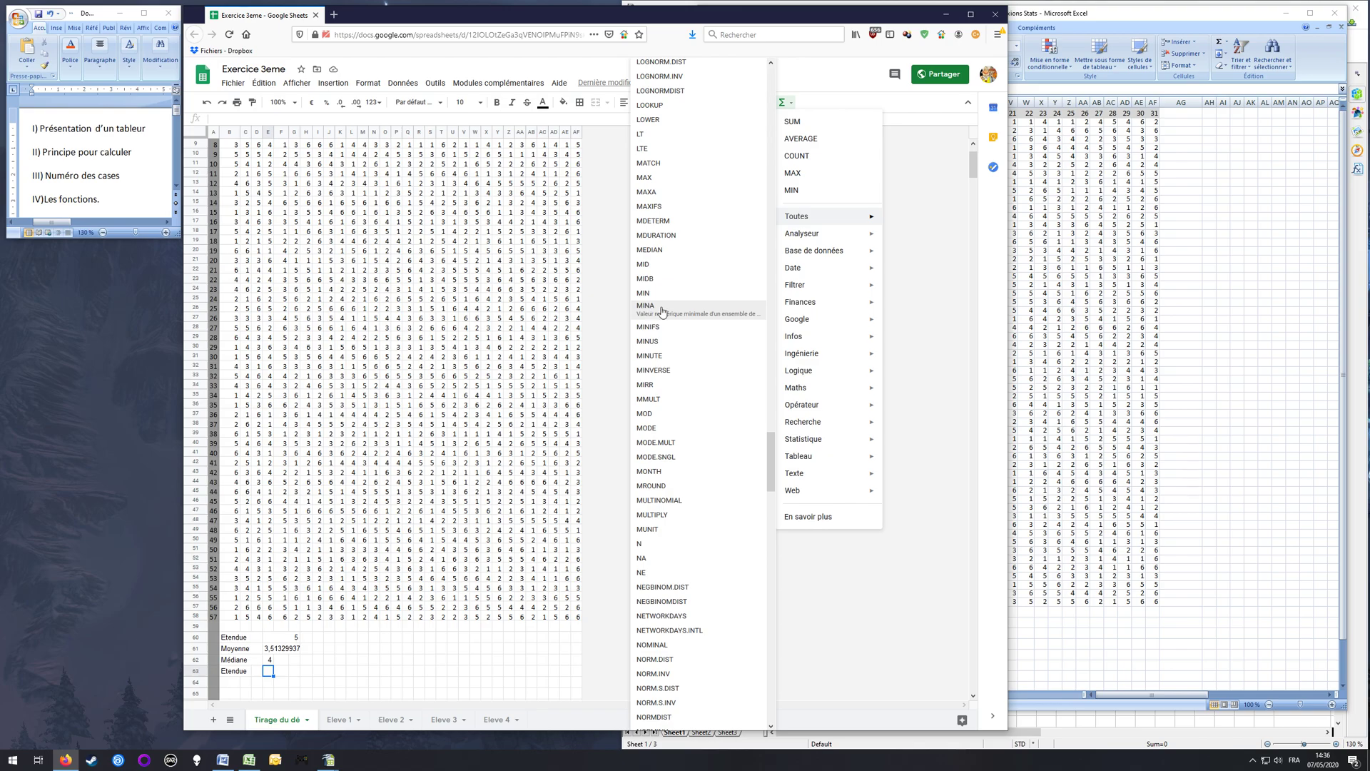
left_click(268, 673)
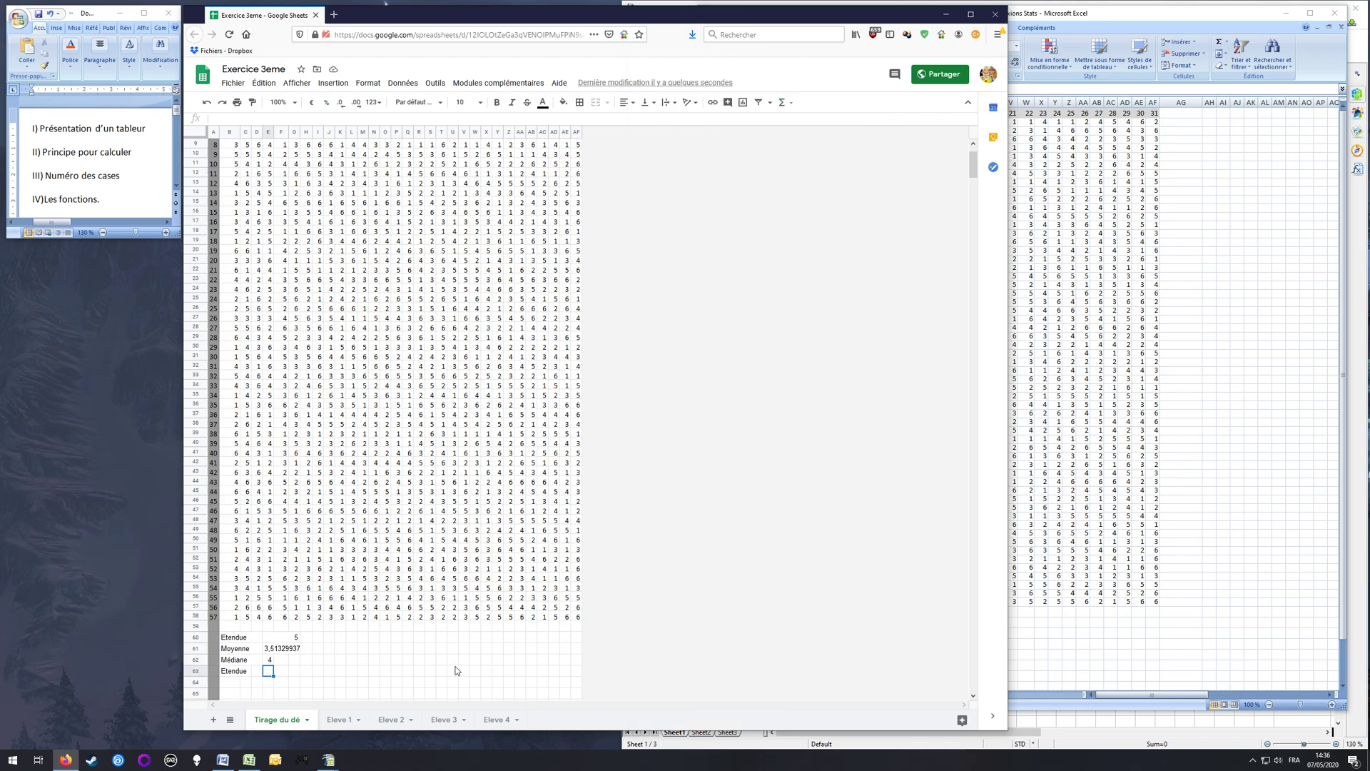
Step: Calculate the range in E63 with the formula =MAX(B2:AF58)-MIN(B2:AF58) over all the dice rolls
type("=MAX(")
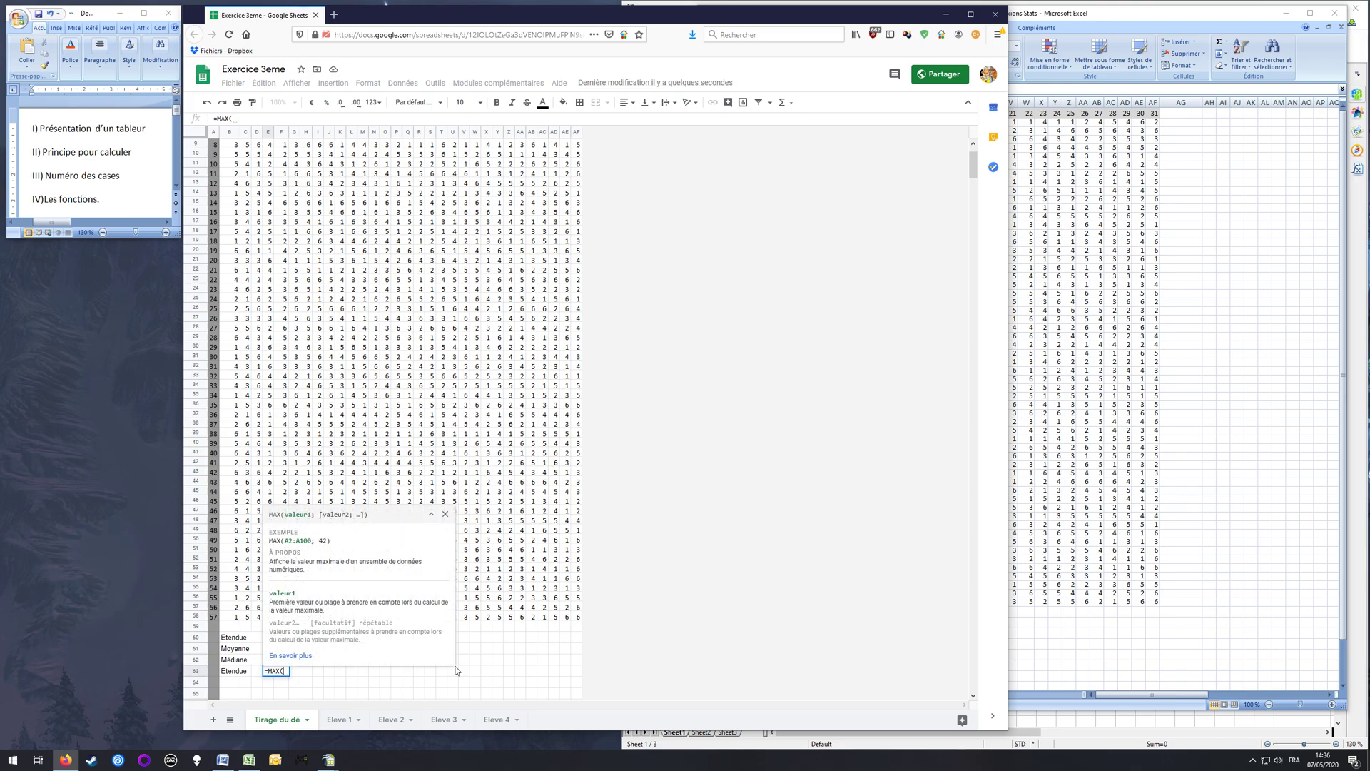
scroll(223, 180, "up", 2)
left_click_drag(227, 164, 530, 679)
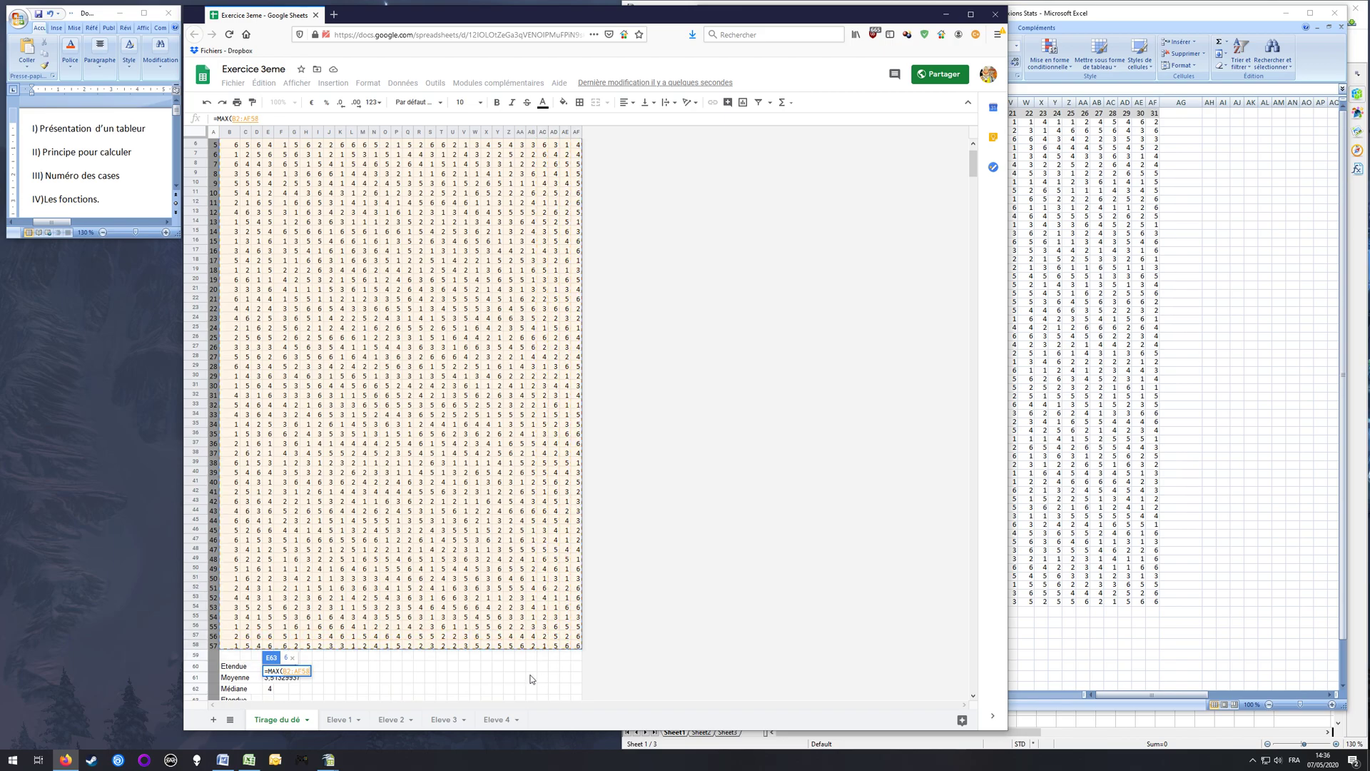
type(")-MIN(")
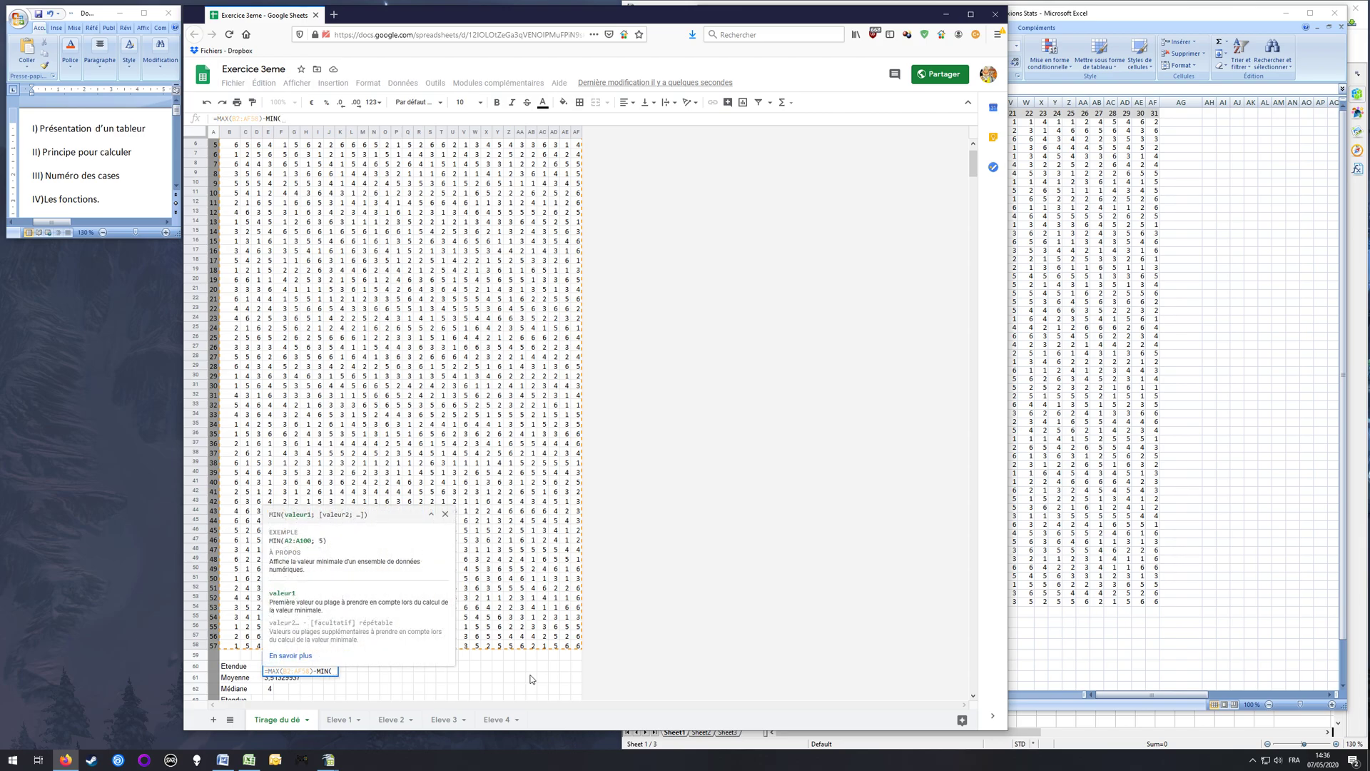
scroll(242, 153, "up", 1)
left_click_drag(239, 156, 583, 697)
type(")")
key("Return")
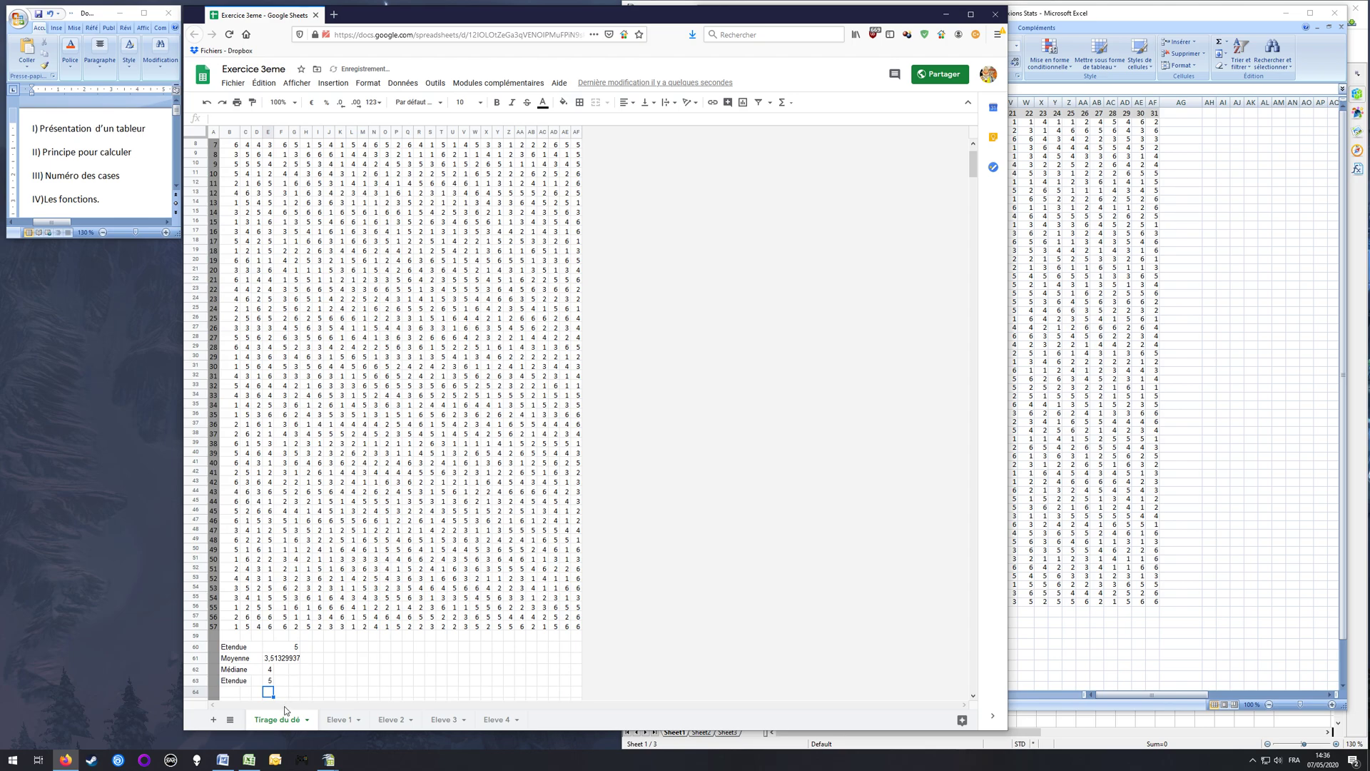
Step: Review the cell references in the range formula in E63 and leave the cell without editing it
left_click(269, 683)
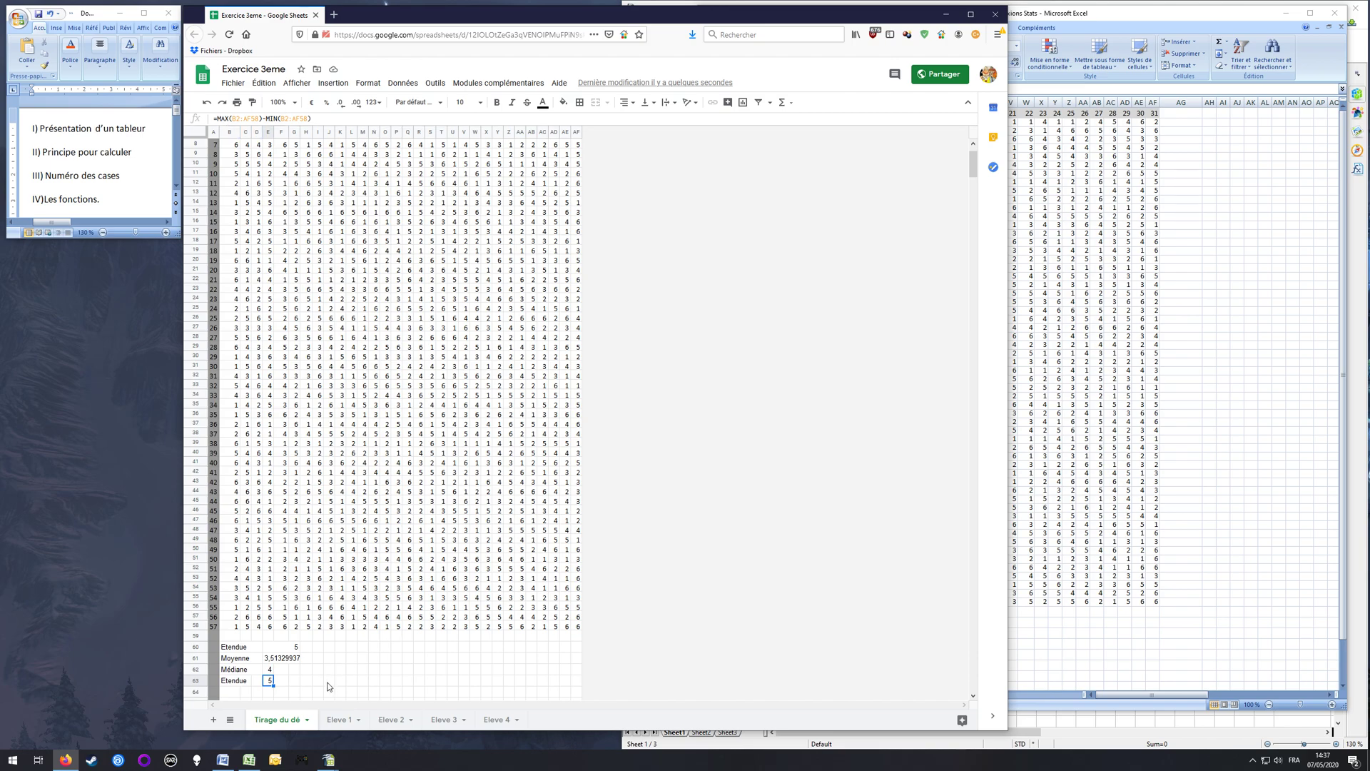
key("F2")
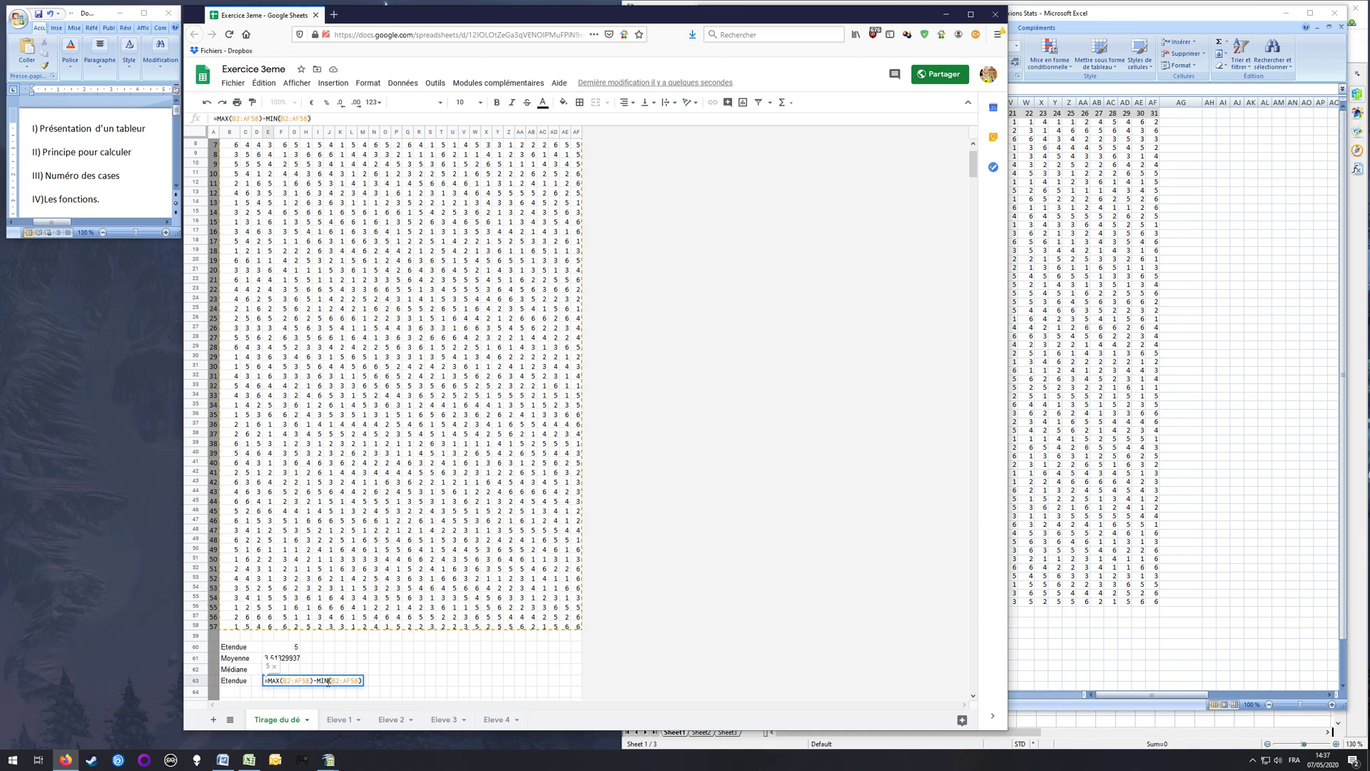
key("Return")
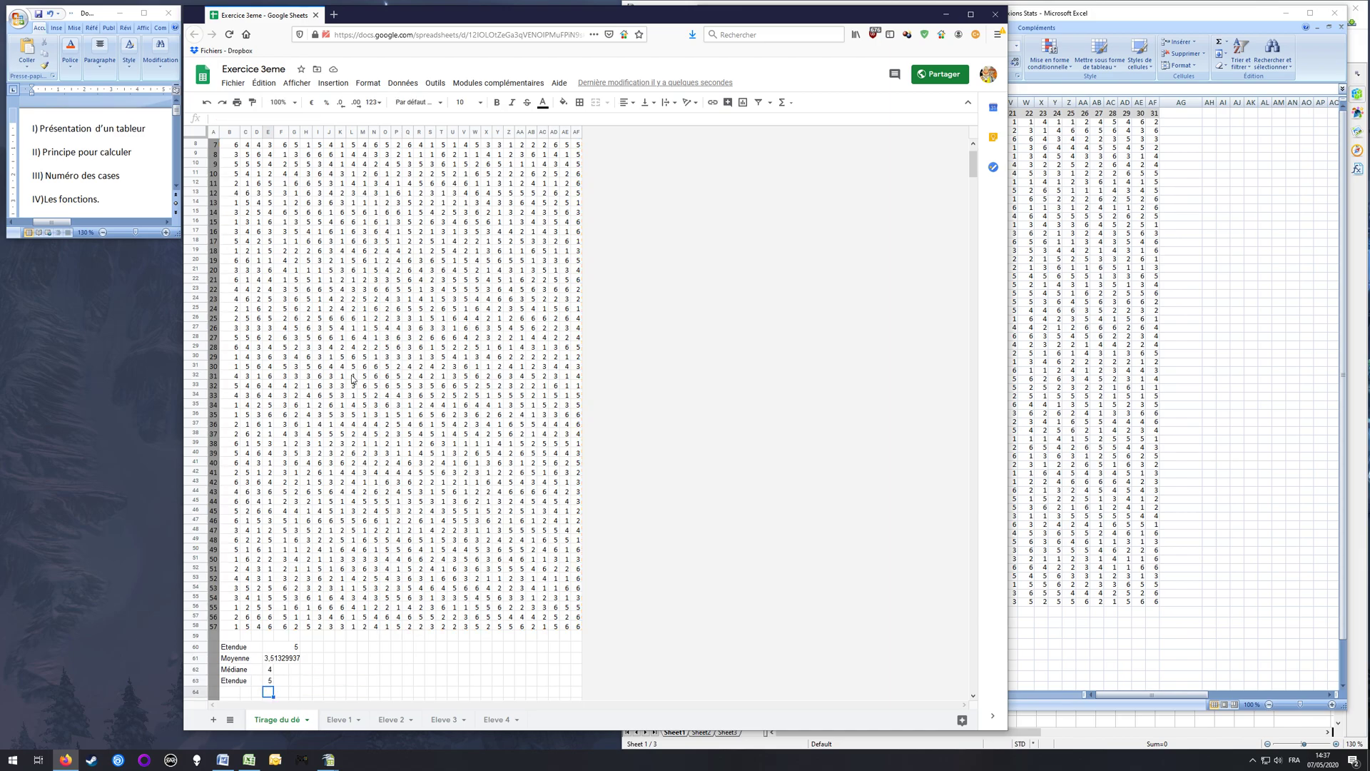
Step: Switch to Excel, enter the label "Etendue" in B63 below Médiane and select E63
left_click(1083, 14)
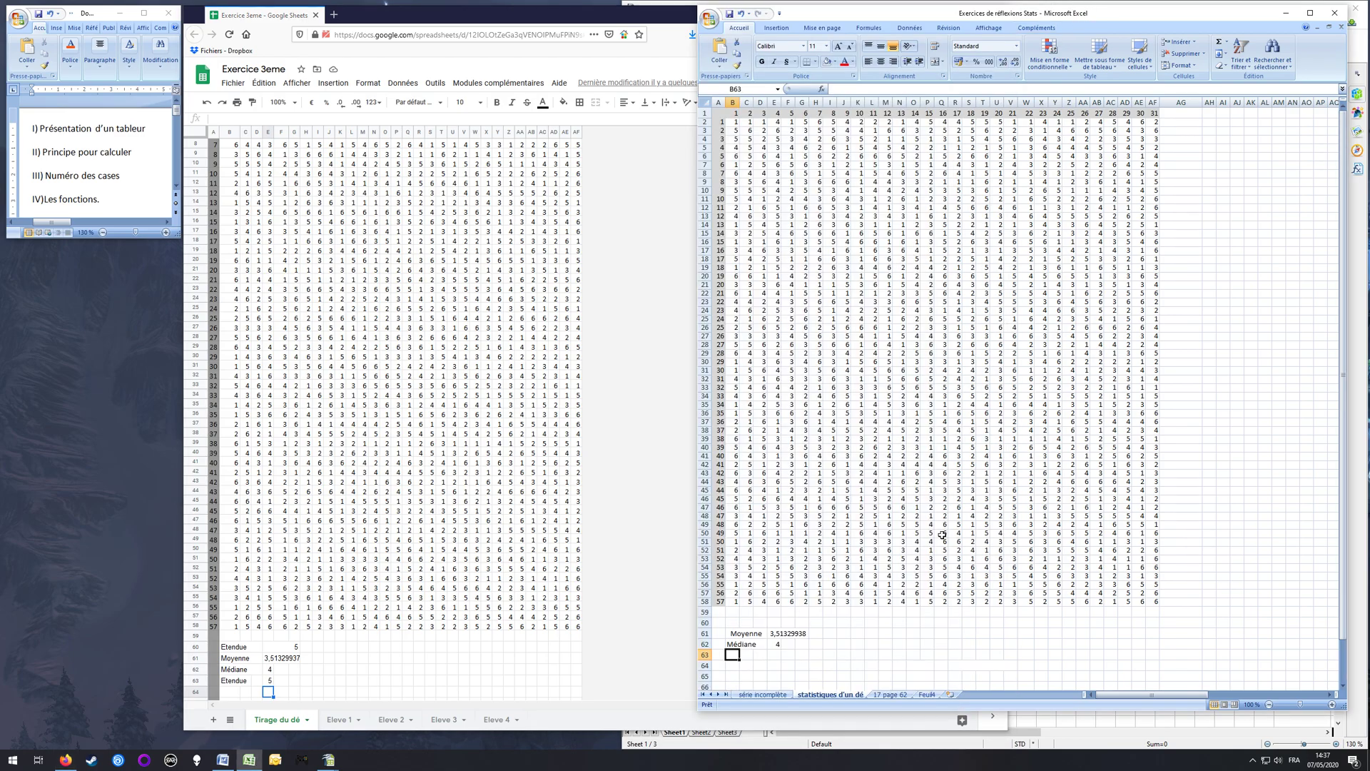
type("Etendue")
key("Right")
key("Right")
key("Right")
Step: Calculate the range of the dice rolls in E63 with the formula =MAX(B2:AF58)-MIN(B2:AF58)
type("=")
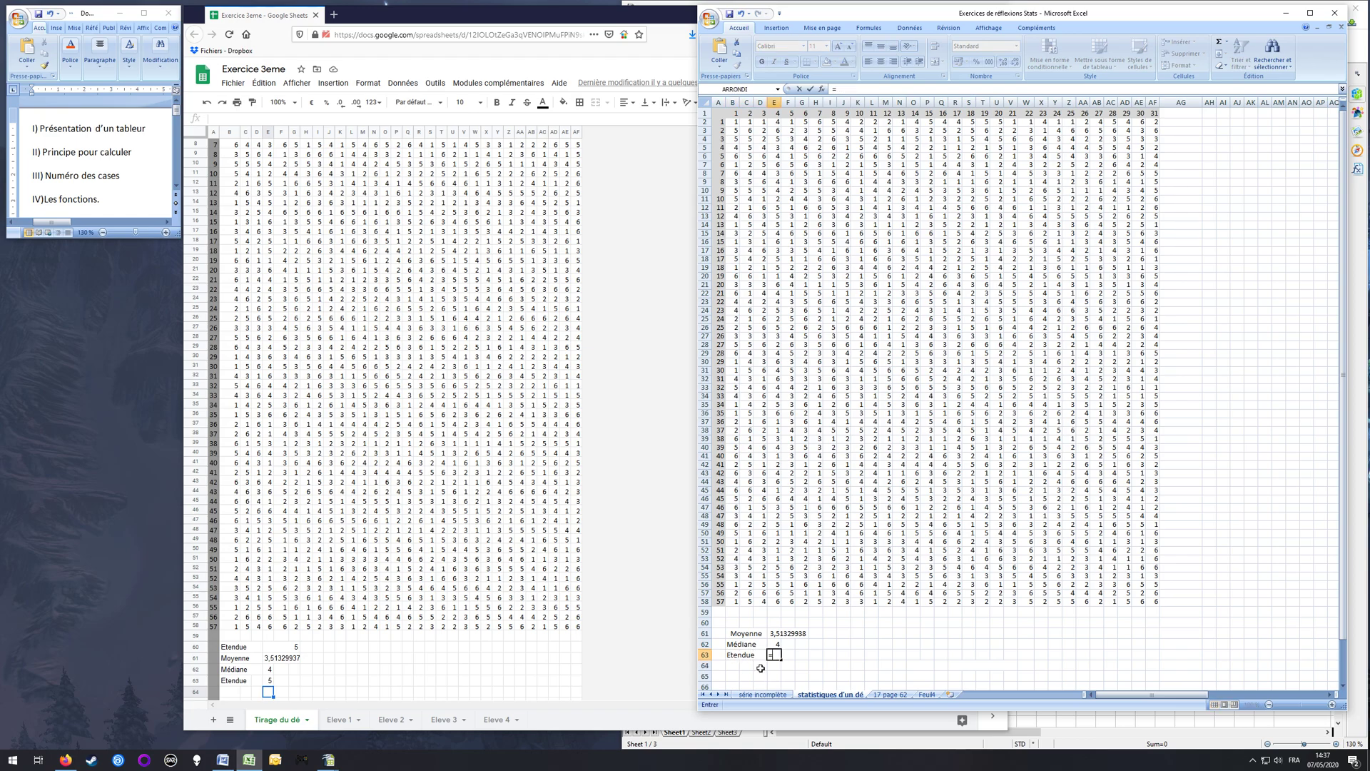
type("MAX")
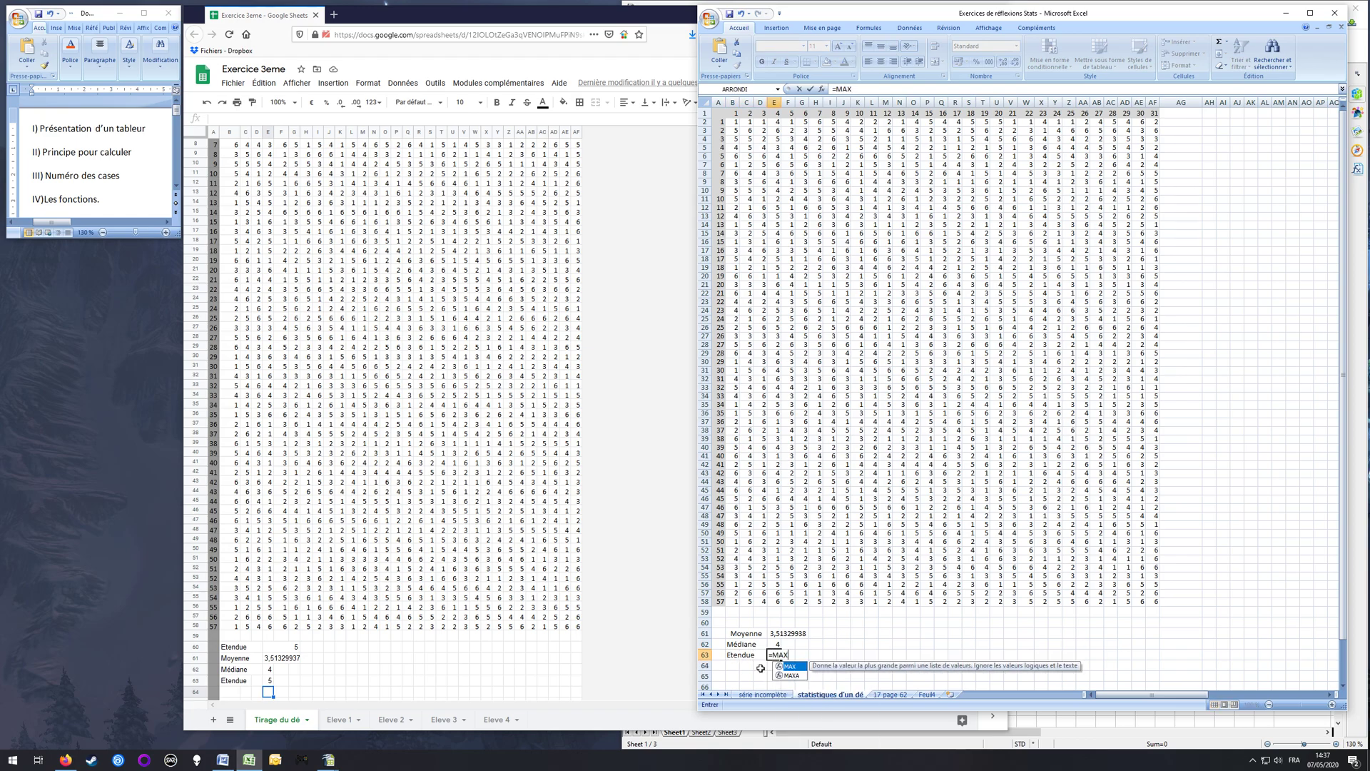
type("(B2")
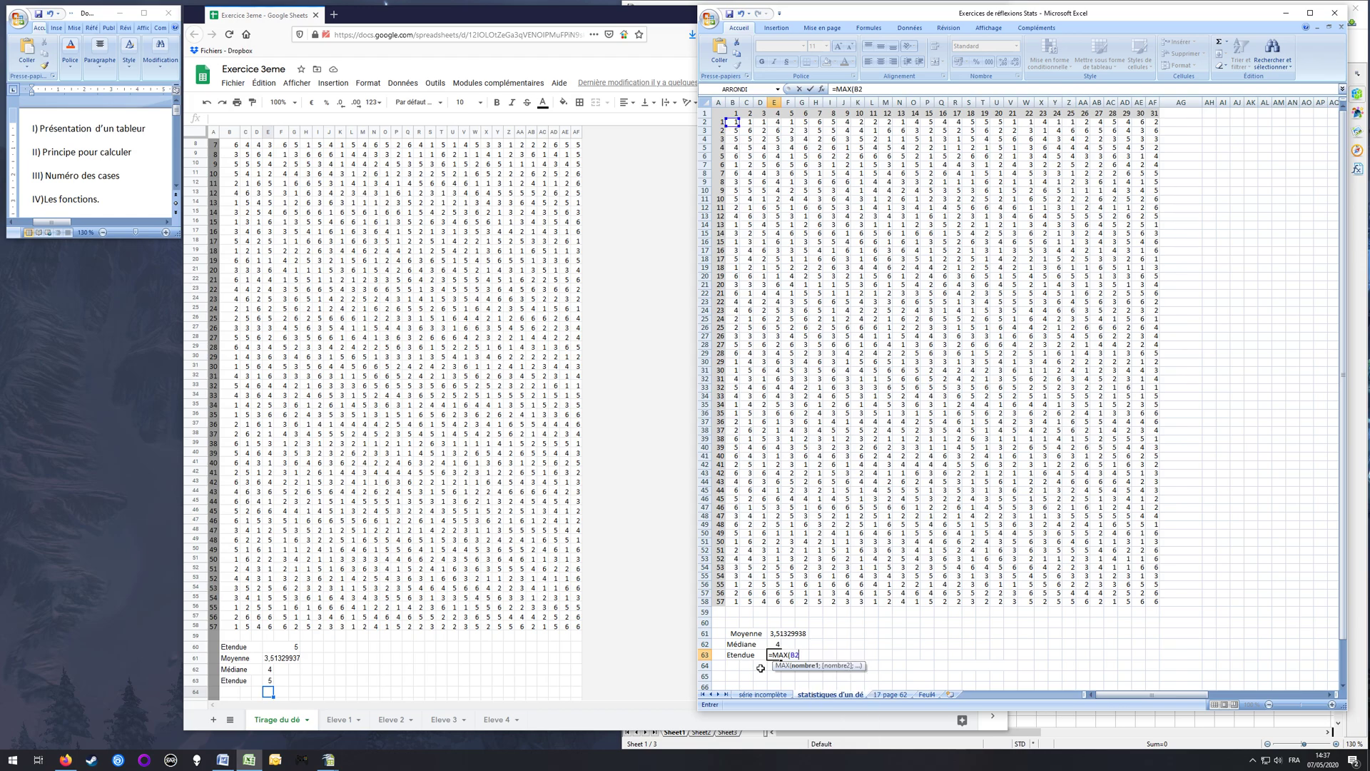
type(":AF58")
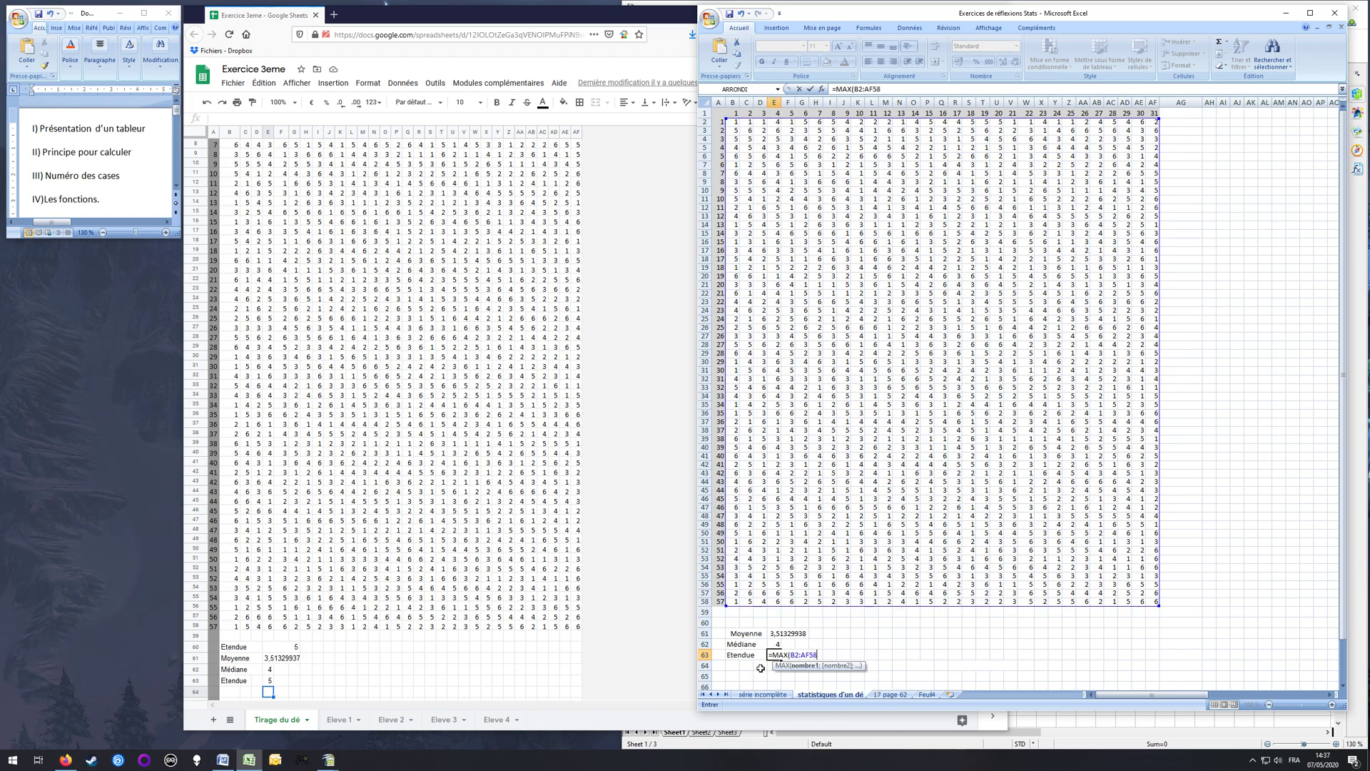
type(")-MIN")
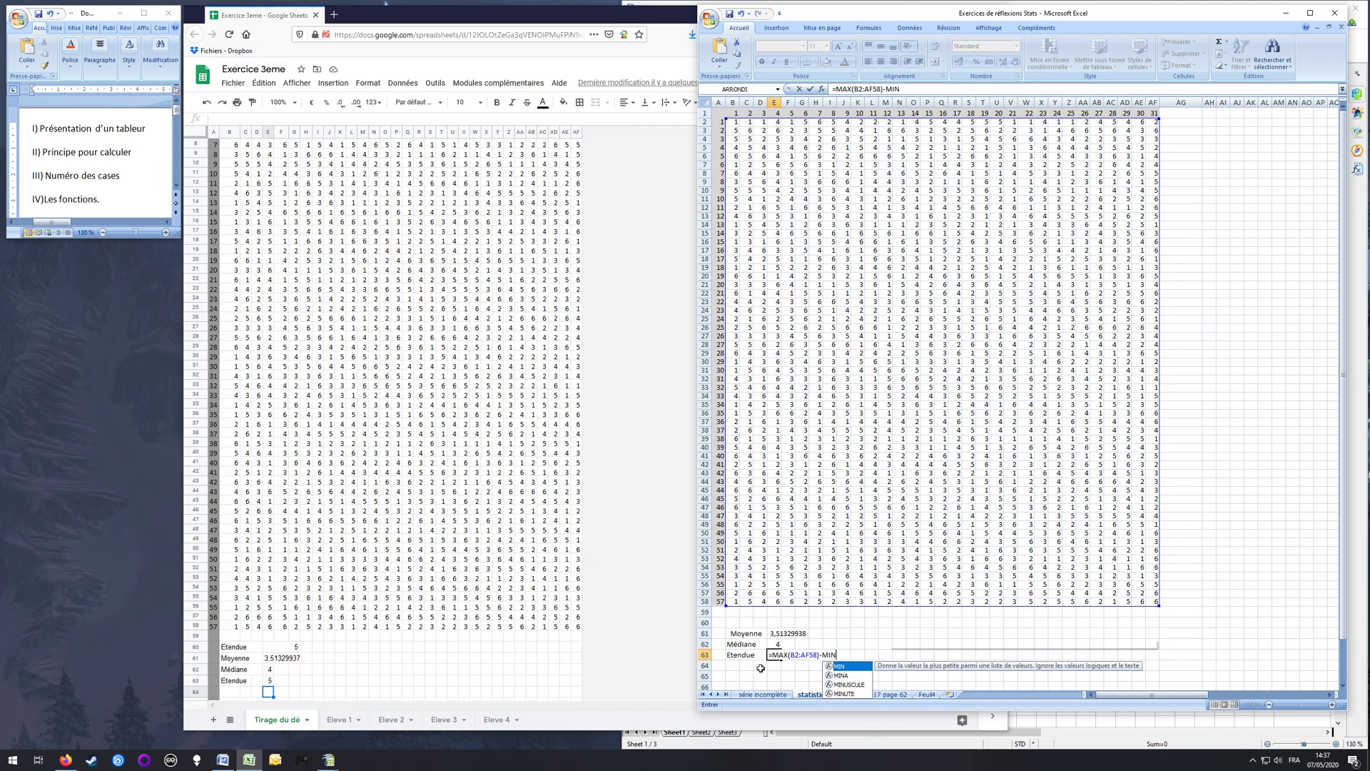
type("(B2")
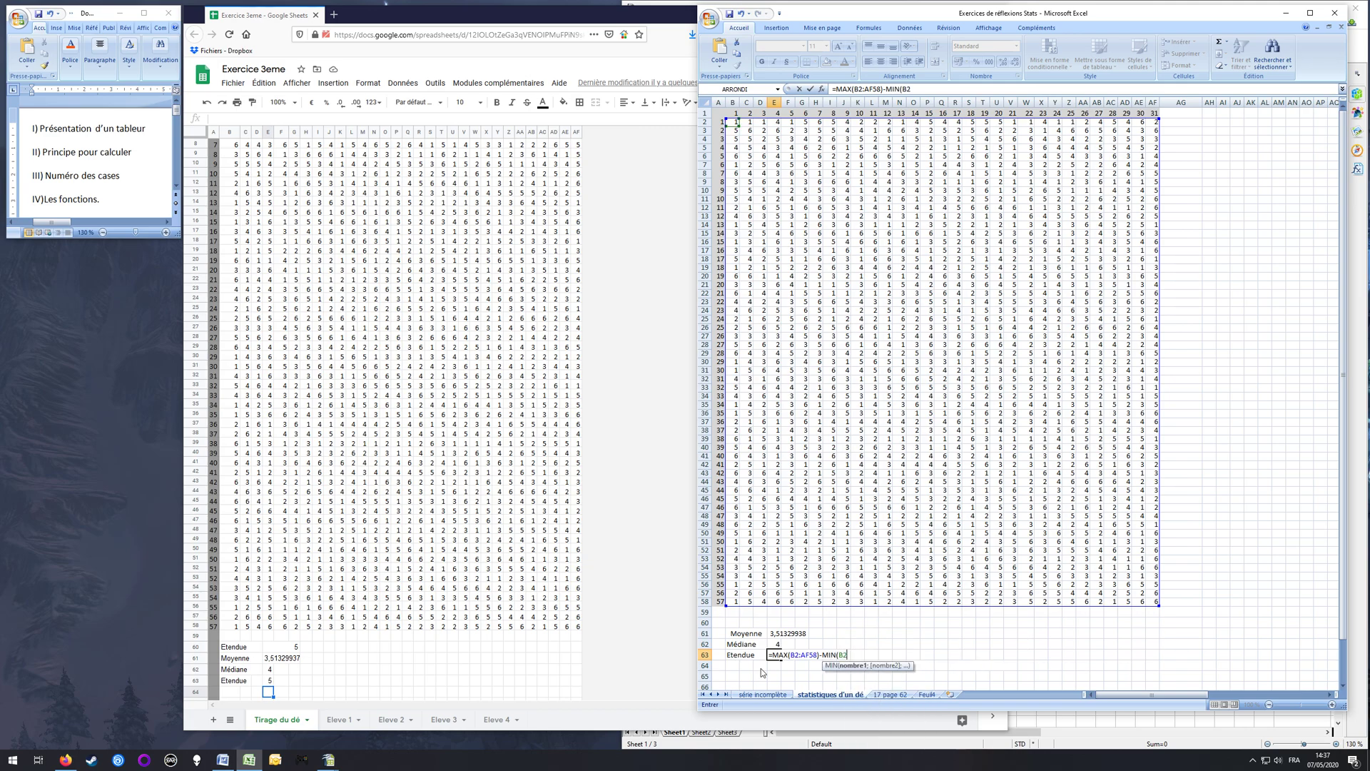
type(";")
key("BackSpace")
type(":AF58)")
key("Return")
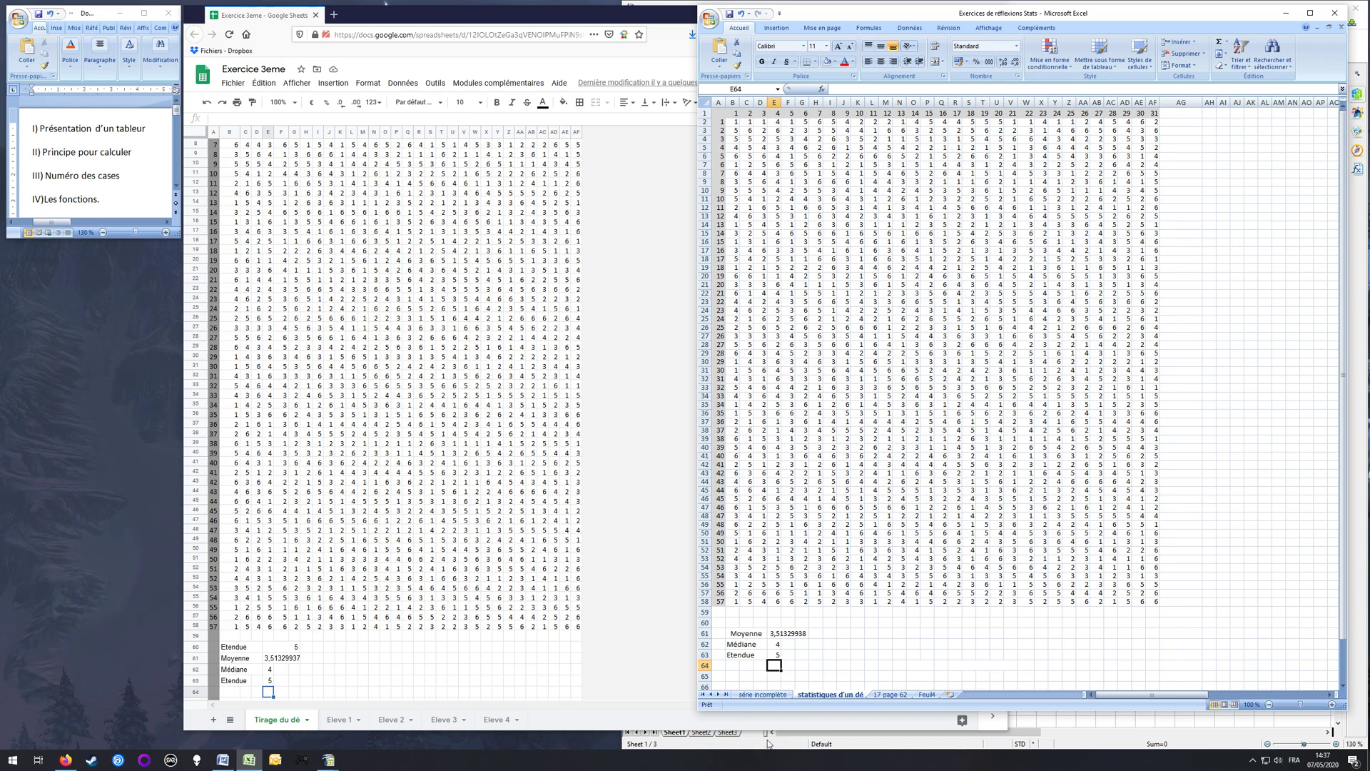
Step: Switch to OpenOffice Calc and enter the label "Etendue" in B64 below Médiane
left_click(785, 747)
key("Left")
key("Left")
type("Etendue")
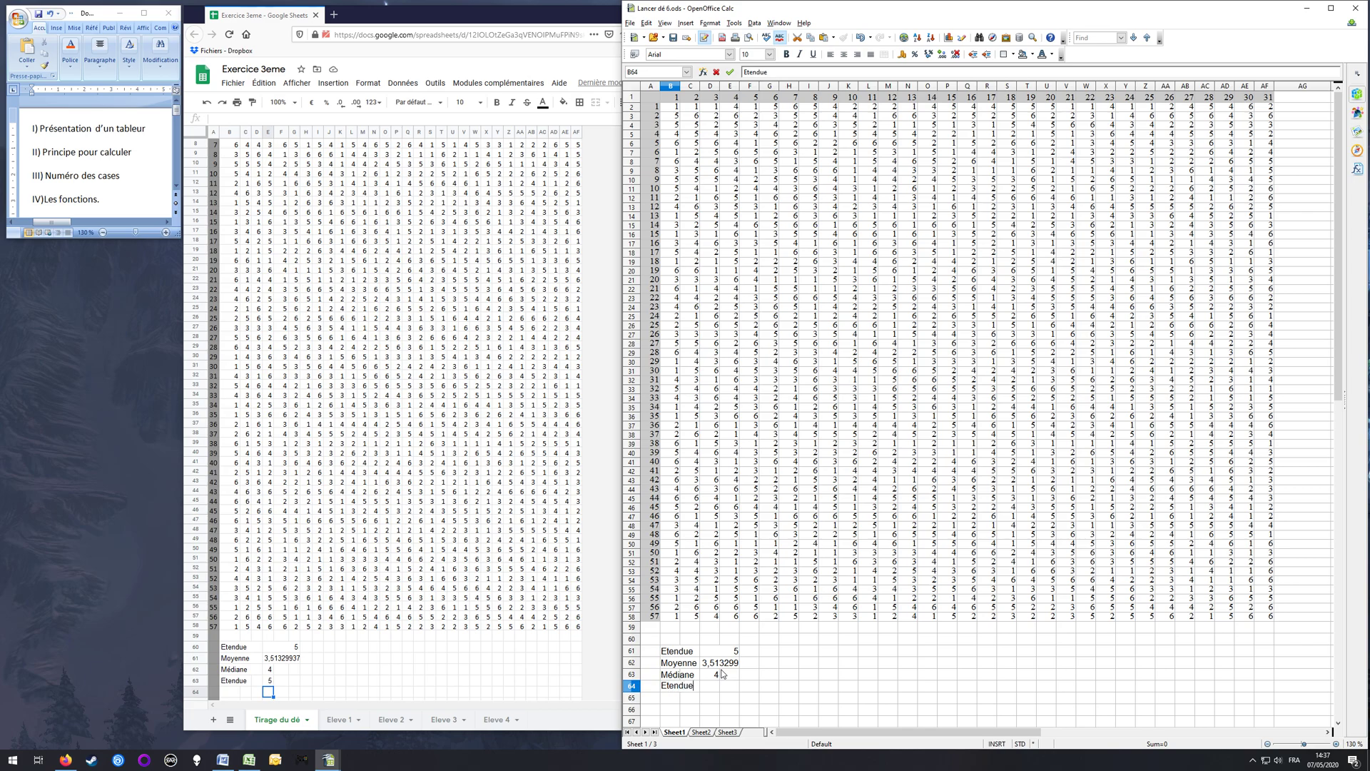
Step: Enter the formula =MAX(B2:AF58)-MIN(B2-AF58) in D64 beside the new Etendue label
key("Tab")
key("Tab")
type("=MAX(")
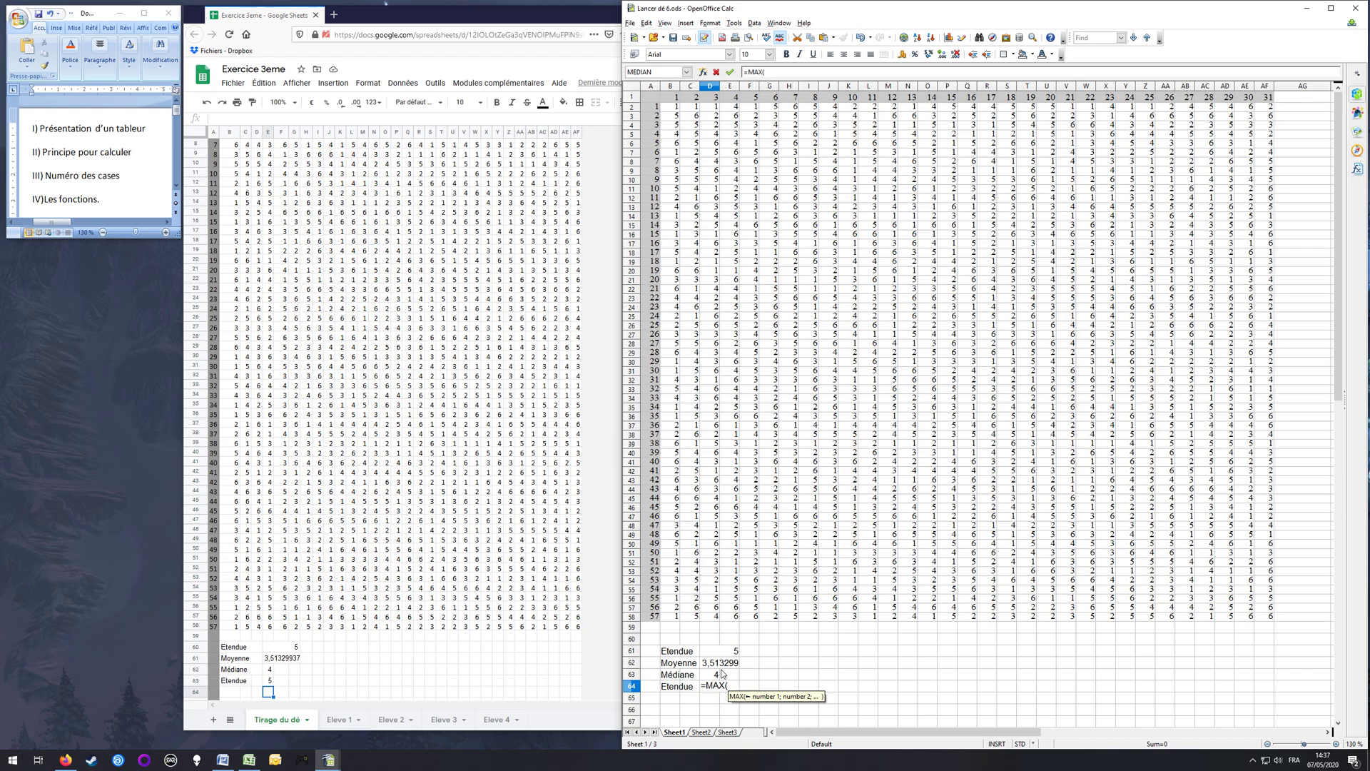
type("B2")
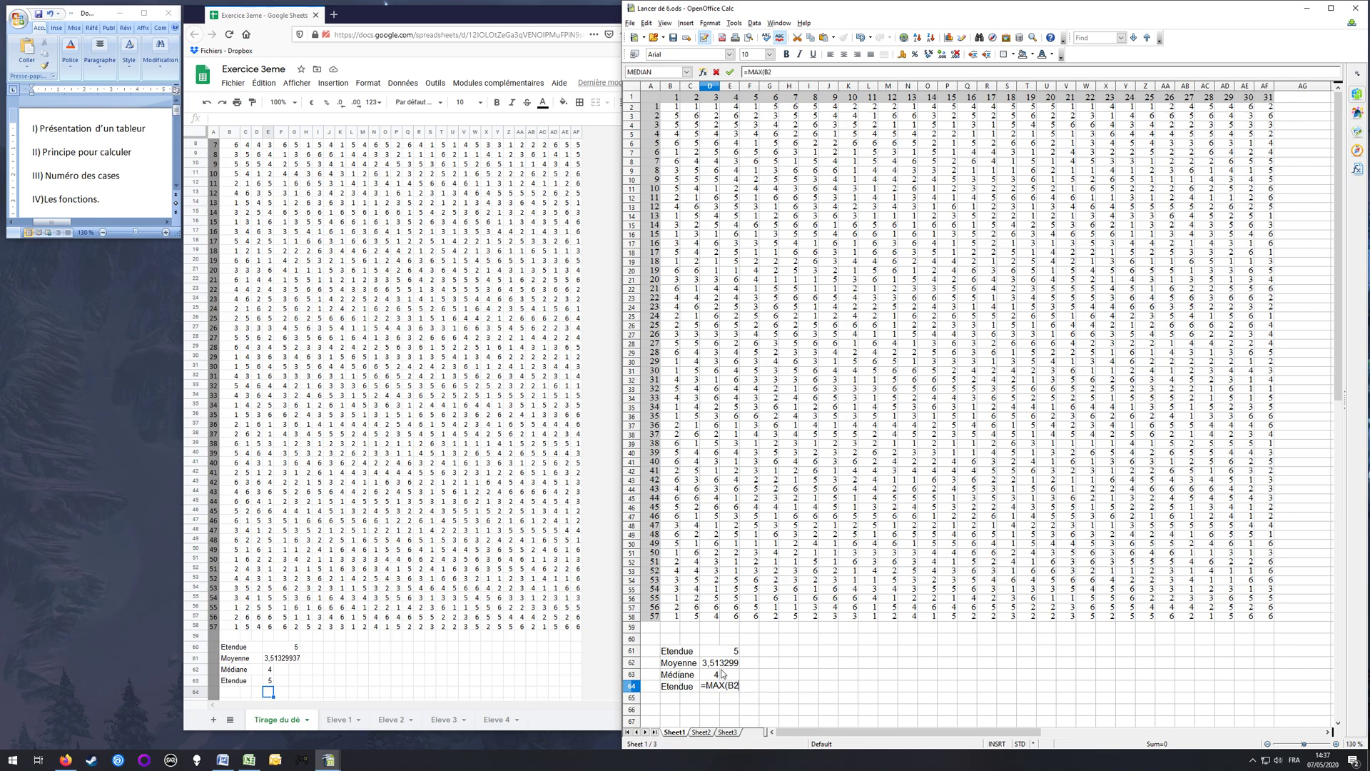
type(":AF58")
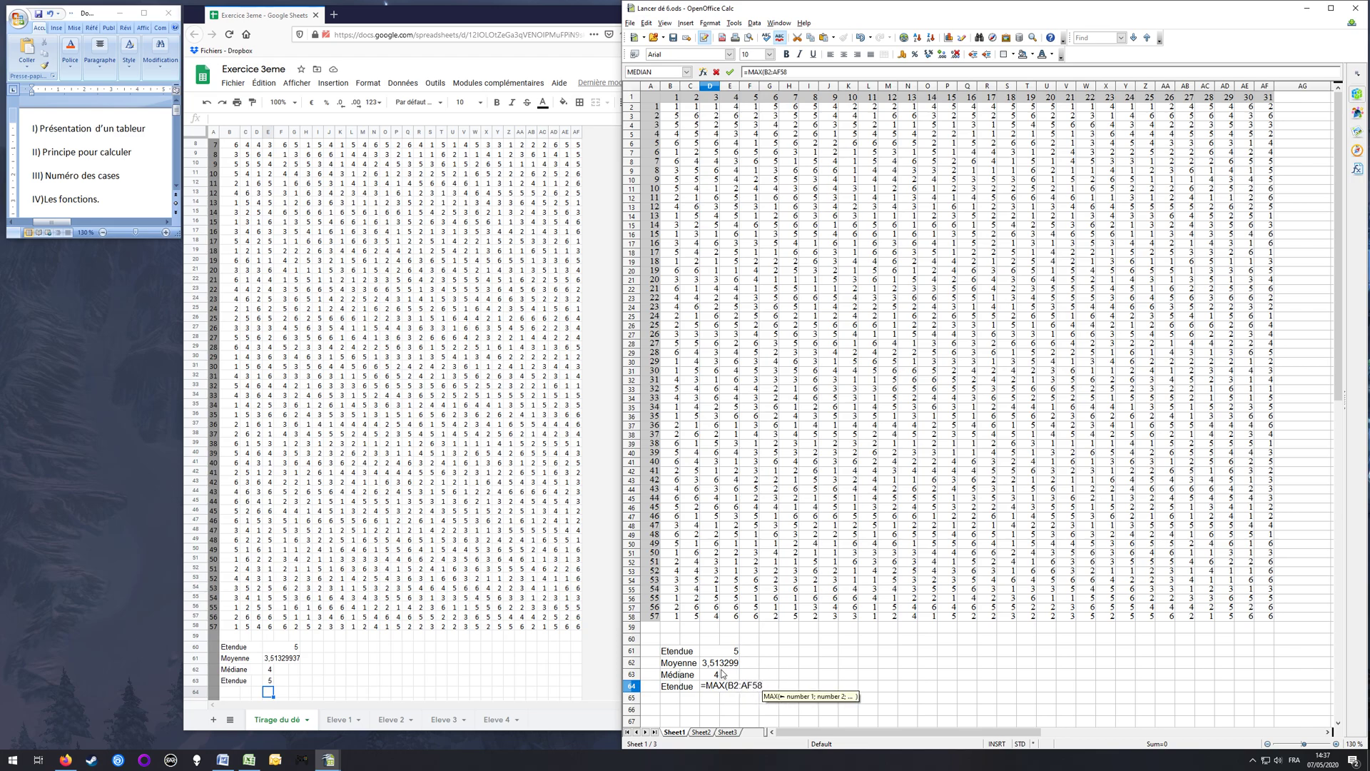
type(")-MIN")
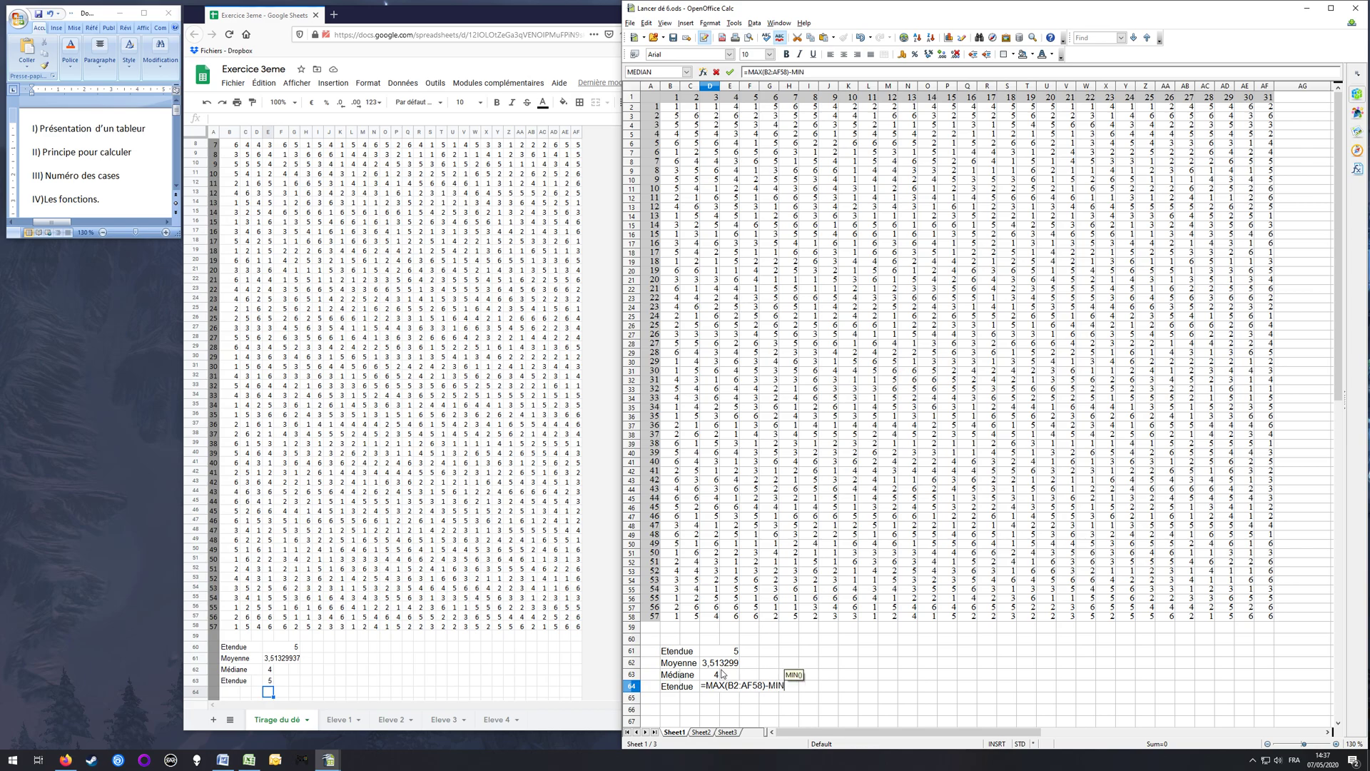
type("(B2-")
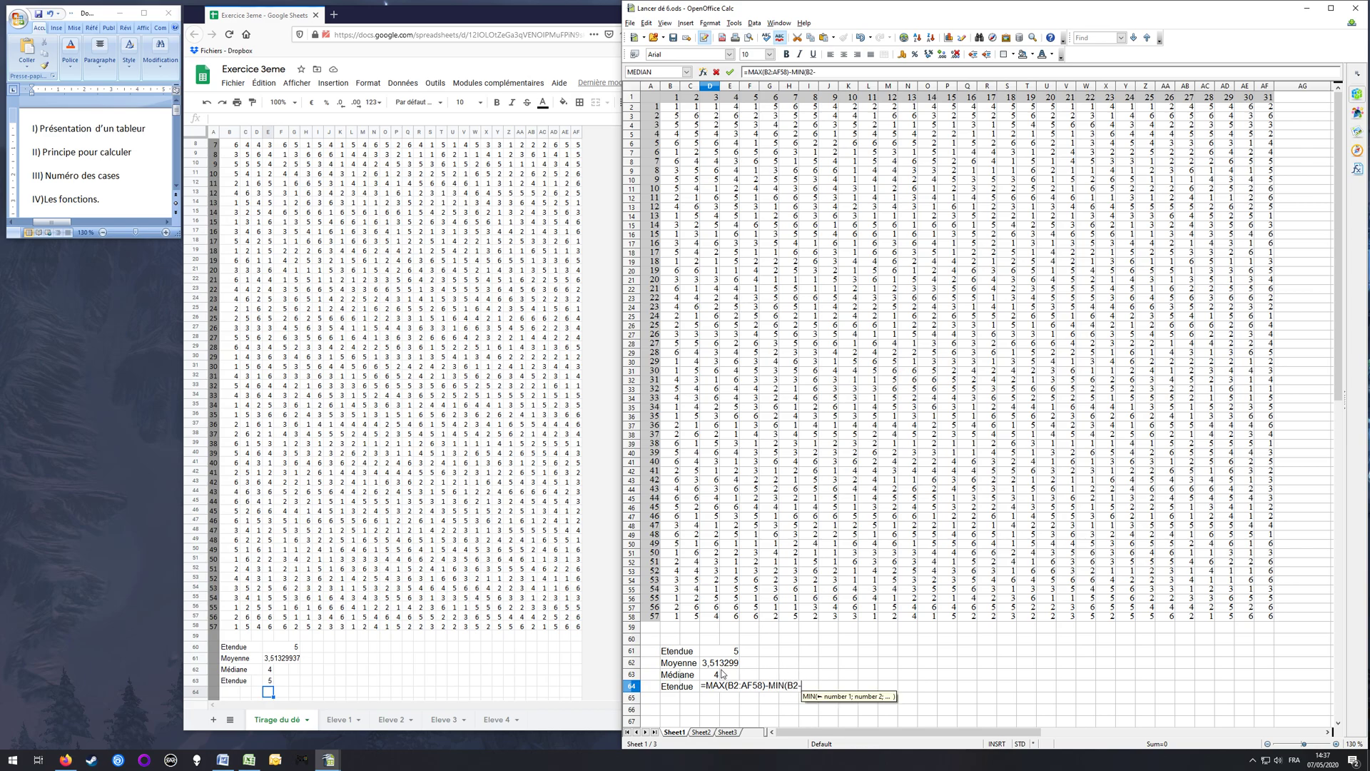
type("AF58)")
key("Return")
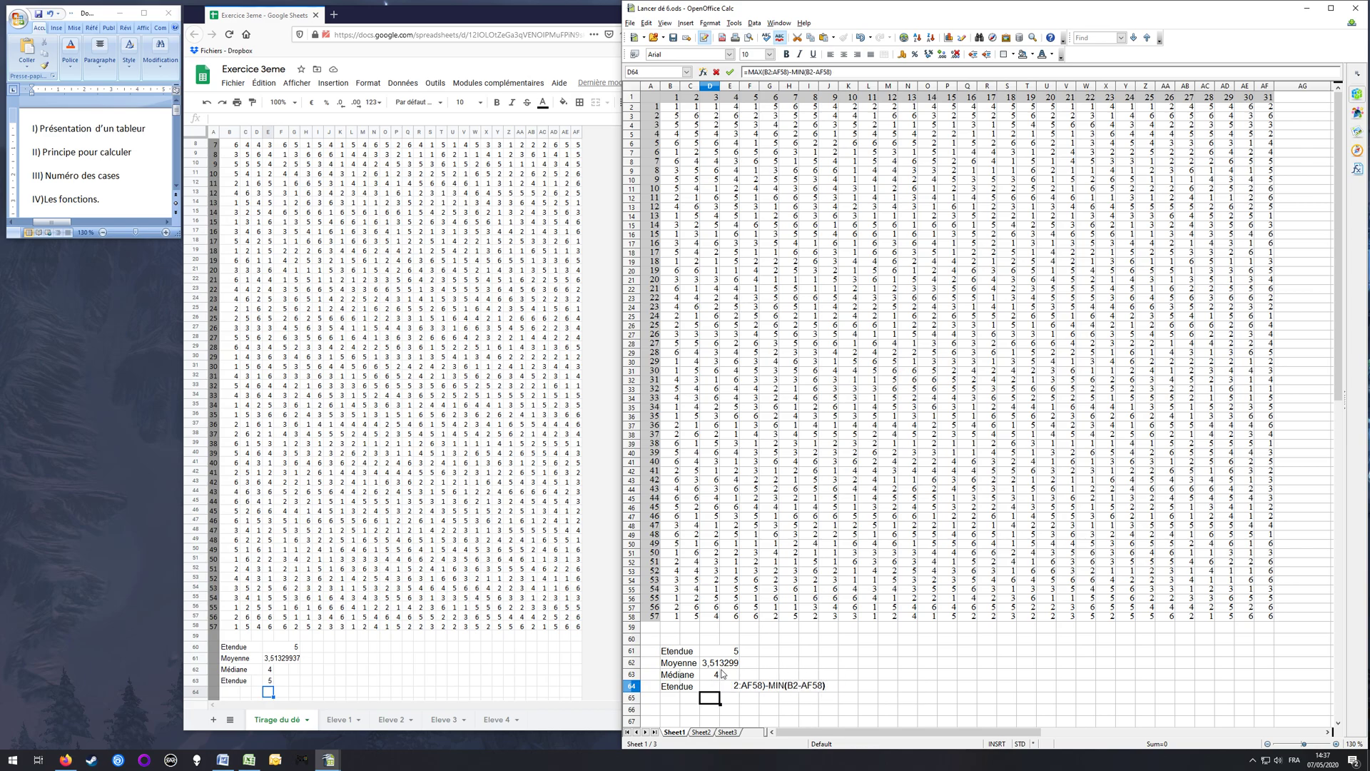
Step: Correct the MIN argument in D64 to the cell range B2:AF58 and select the cell again
key("Up")
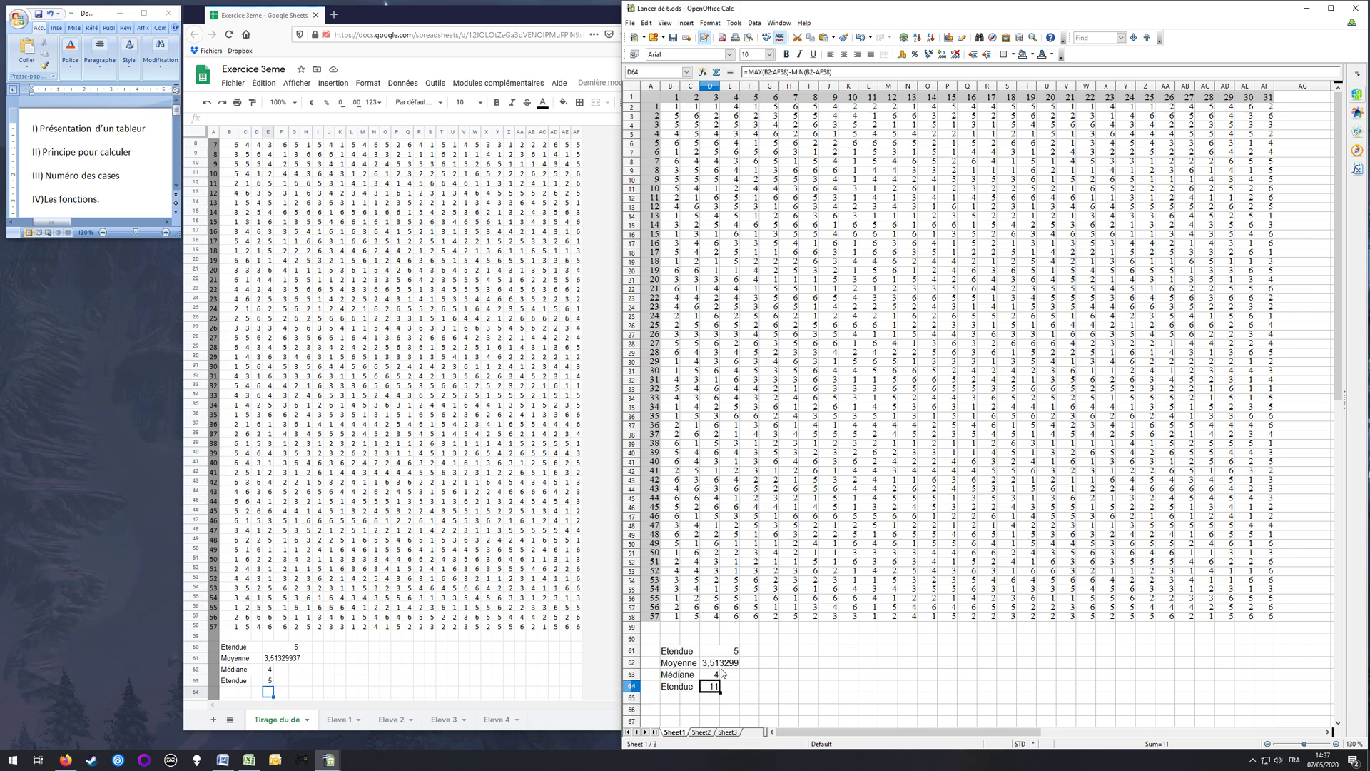
left_click(815, 72)
type(";")
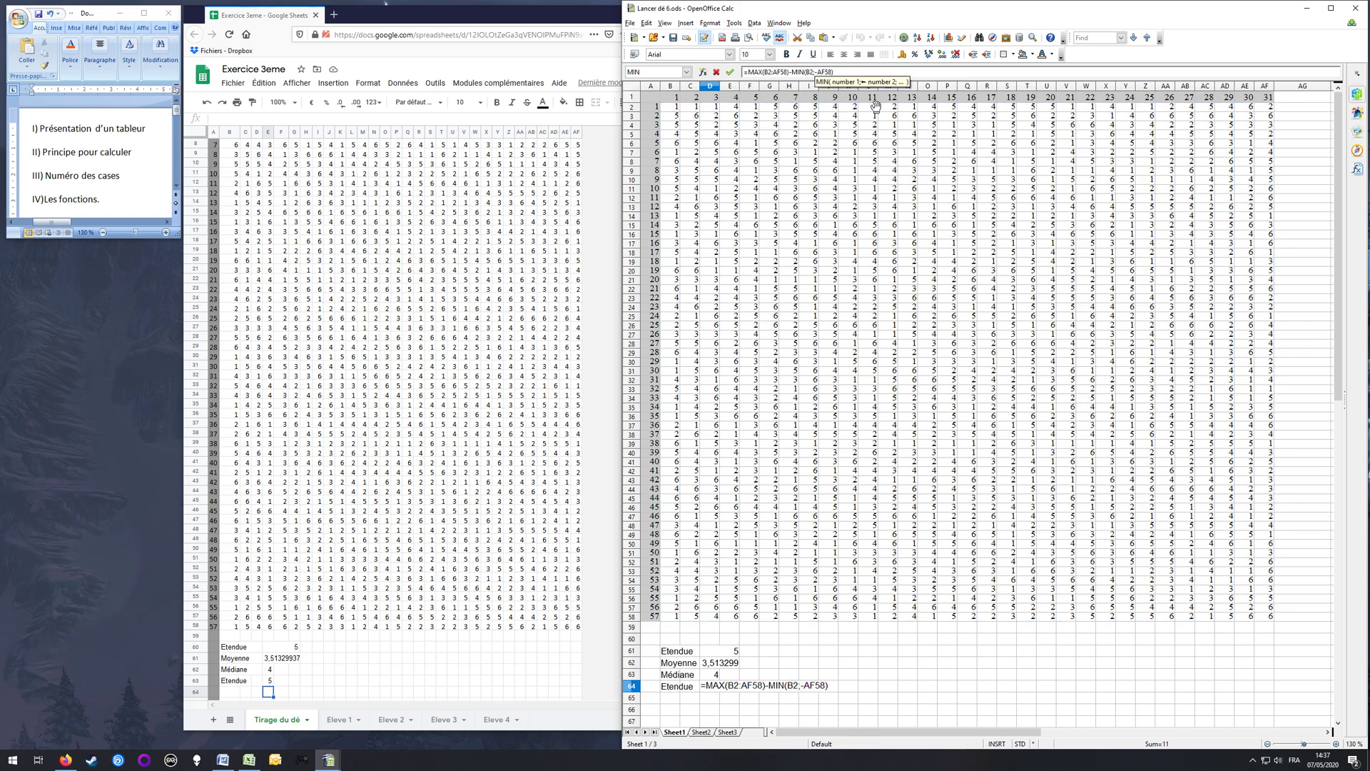
key("BackSpace")
key("Delete")
type(":")
key("Return")
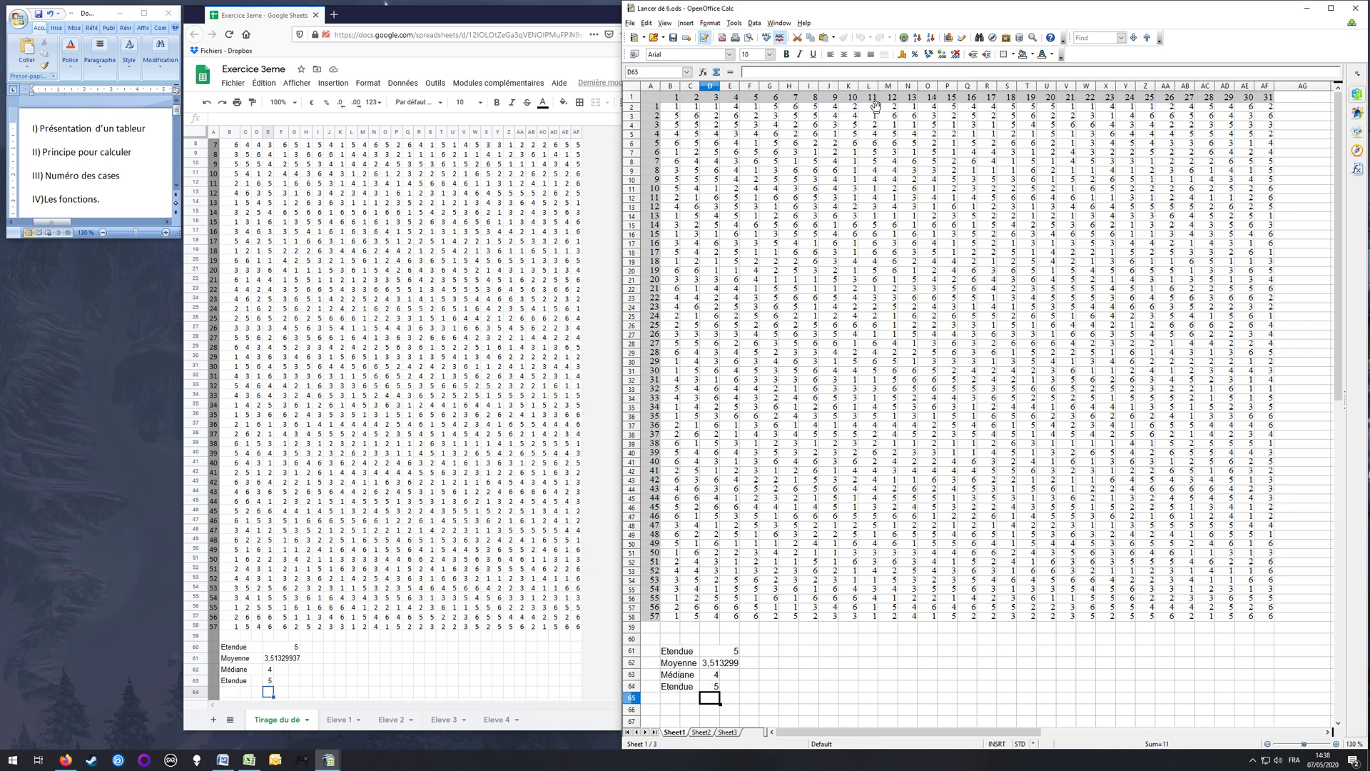
left_click(716, 689)
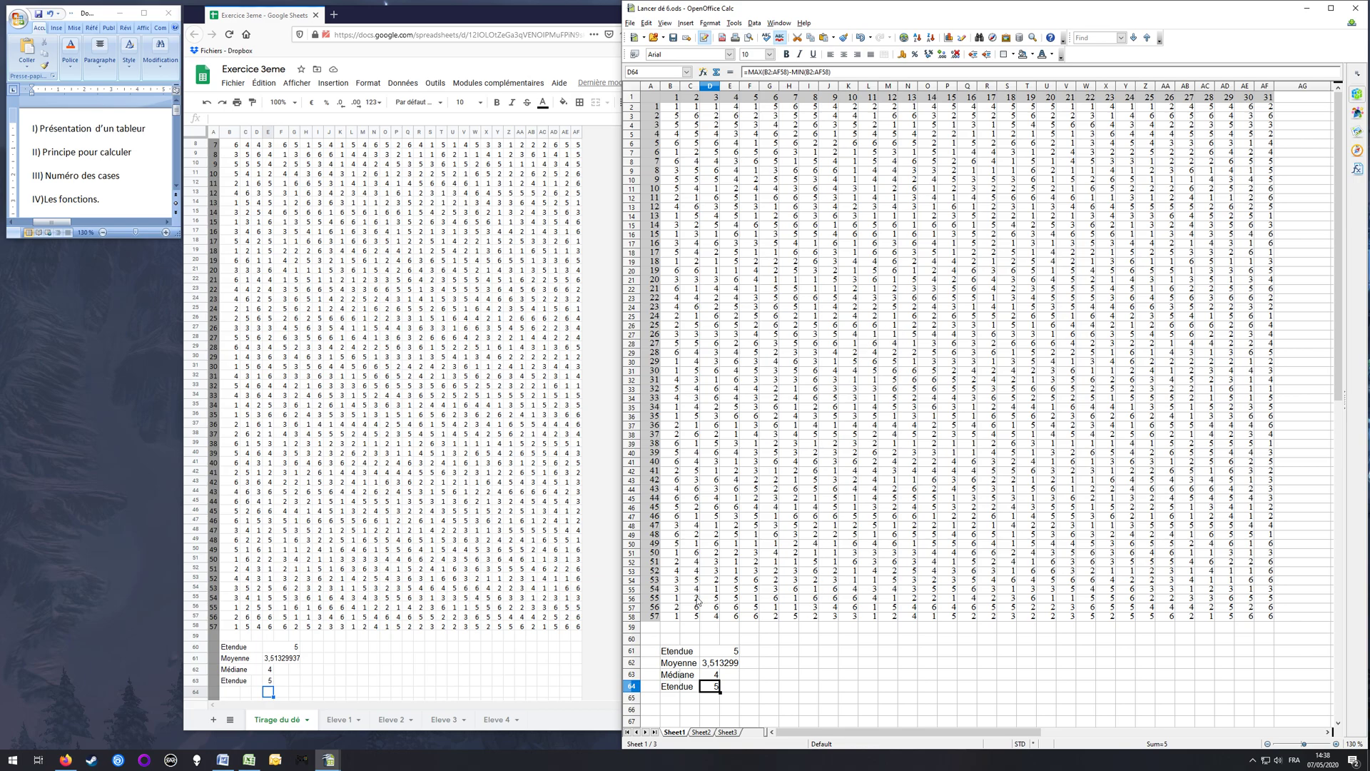
Step: Switch to Google Sheets and enter the label "Nombre de 1 :" in N60, next to the statistics below the table
left_click(374, 646)
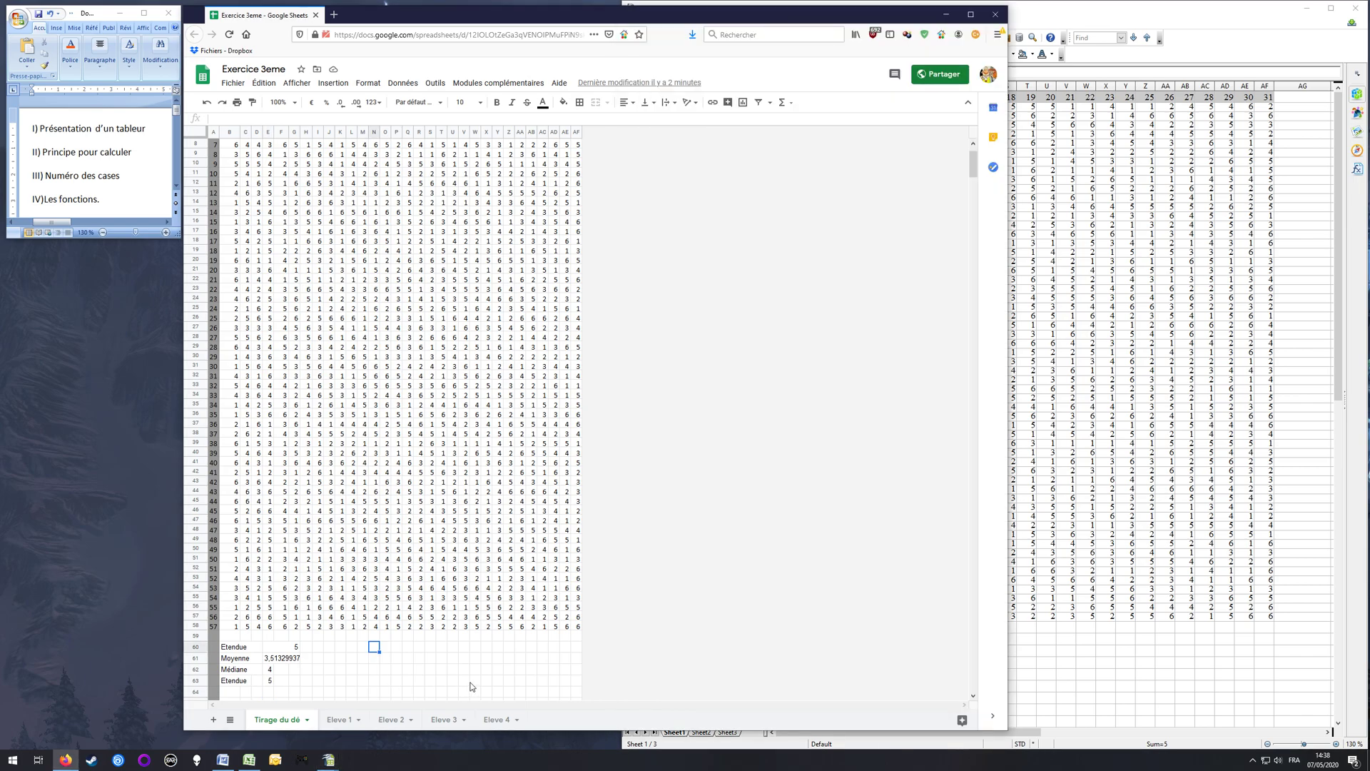
scroll(411, 405, "up", 3)
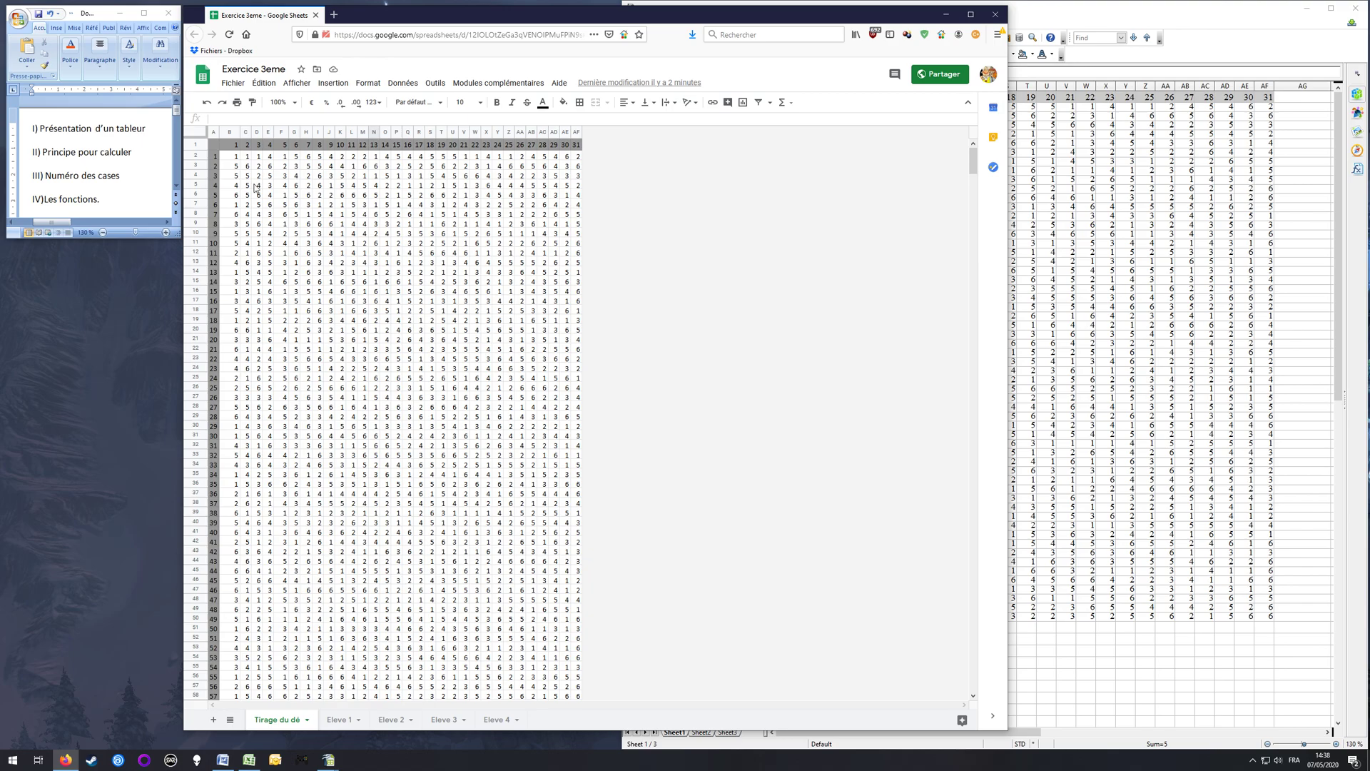
scroll(459, 433, "down", 2)
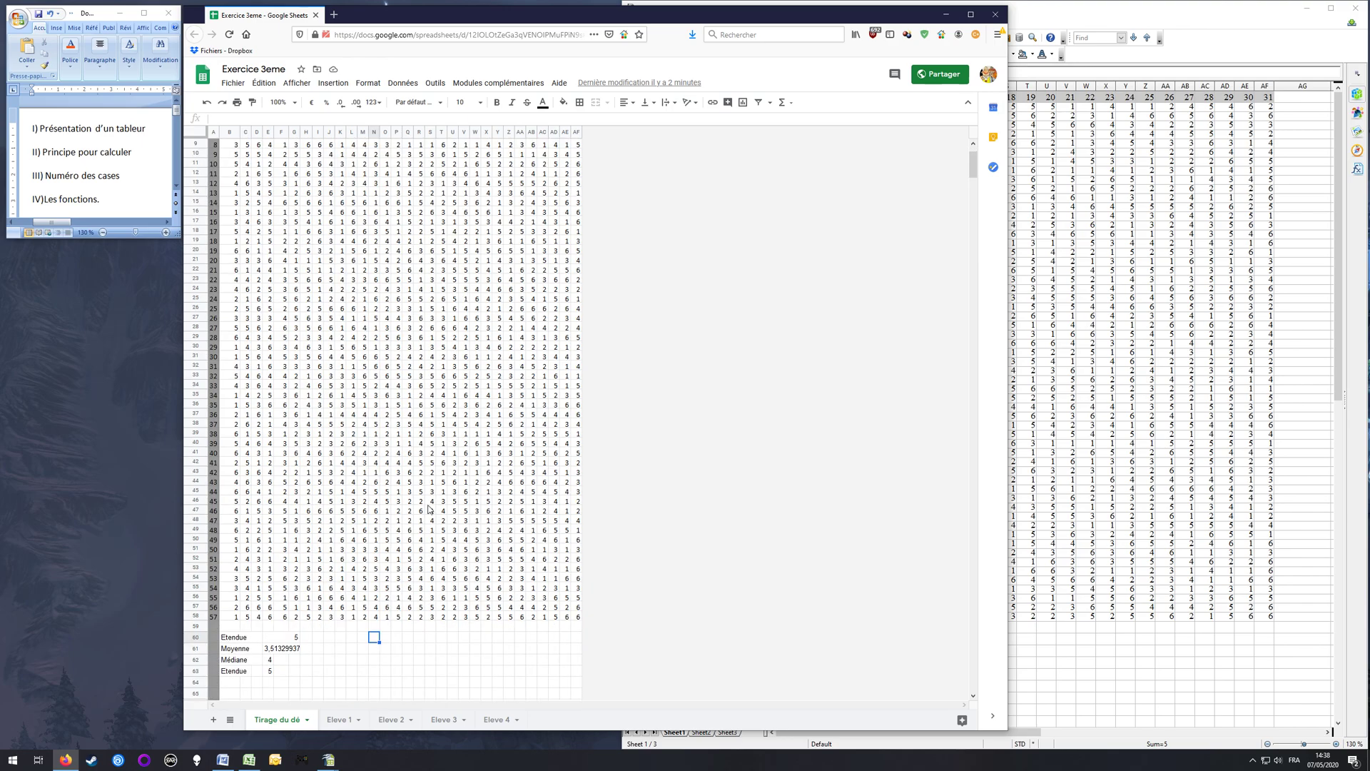
type("Fréquence")
key("BackSpace")
key("BackSpace")
key("BackSpace")
key("BackSpace")
key("BackSpace")
key("BackSpace")
key("BackSpace")
type("Nombre de")
key("Tab")
Step: Enter =COUNTIF(B2:AF58;1) in S60 beside the "Nombre de 1 :" label and merge S60 with T60
key("Right")
key("Right")
key("Right")
key("Right")
type("=")
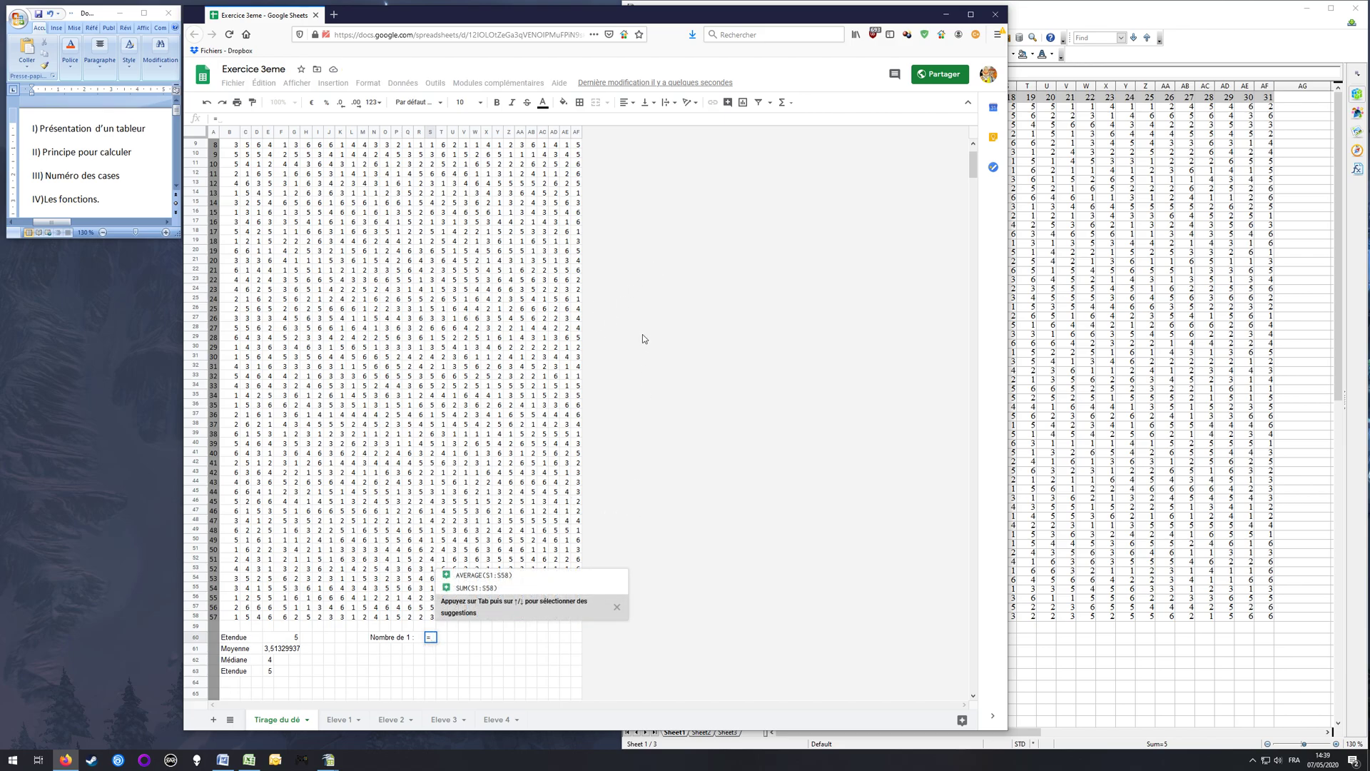
type("COUNT")
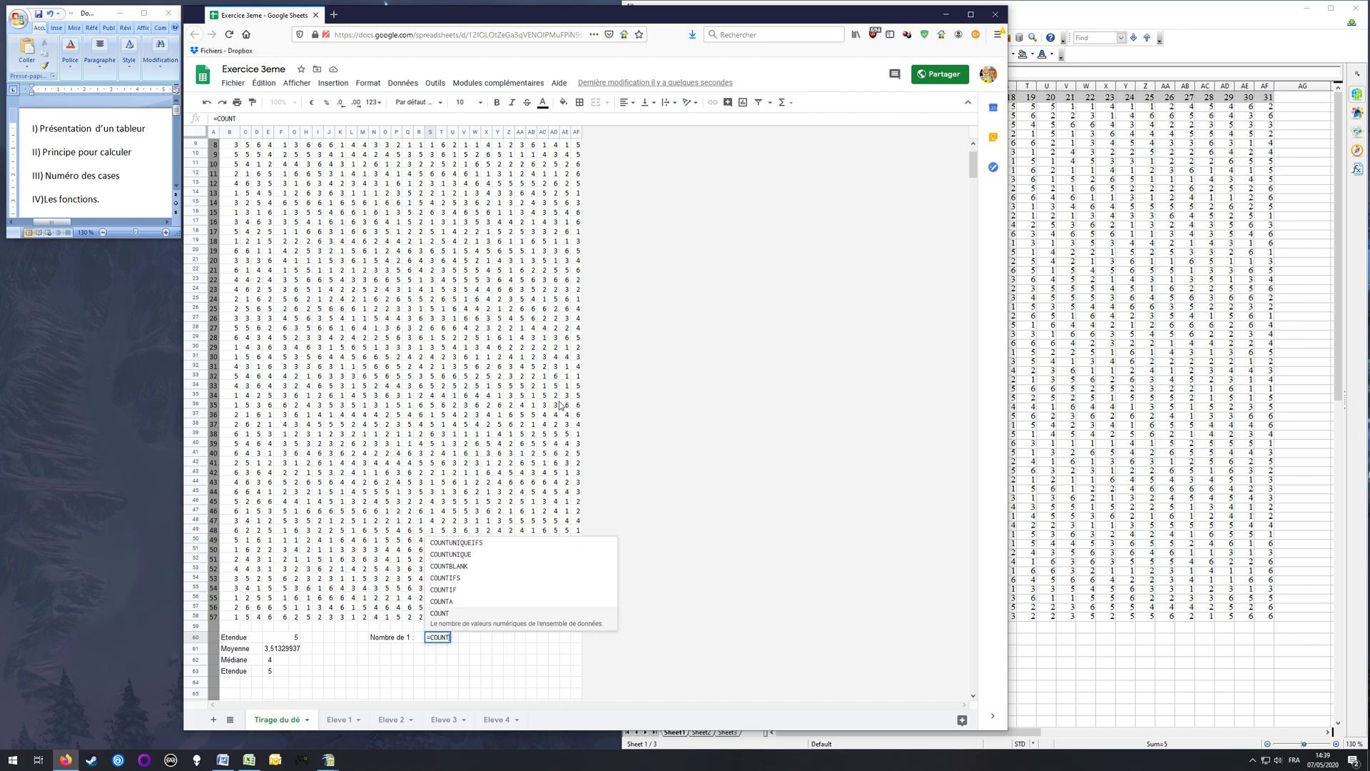
type("IF(")
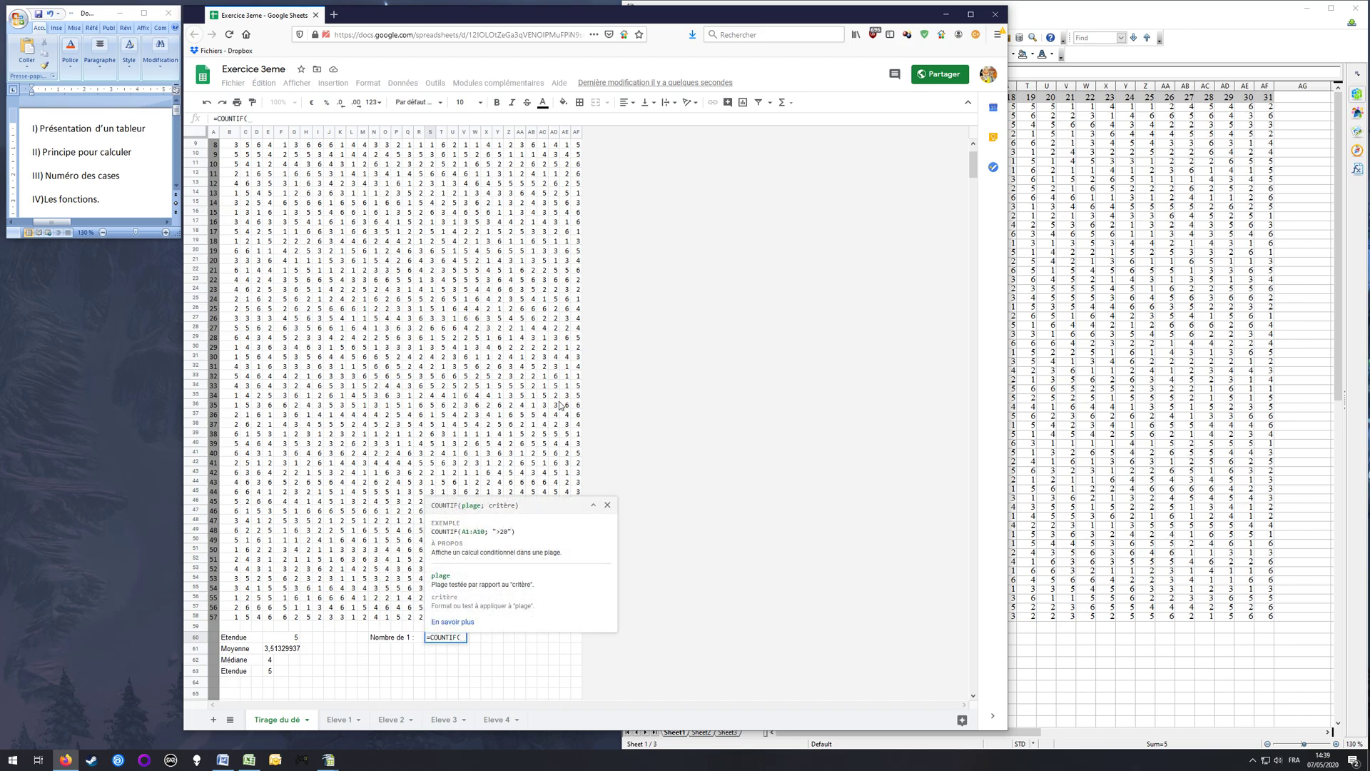
scroll(208, 245, "up", 3)
left_click_drag(236, 159, 575, 641)
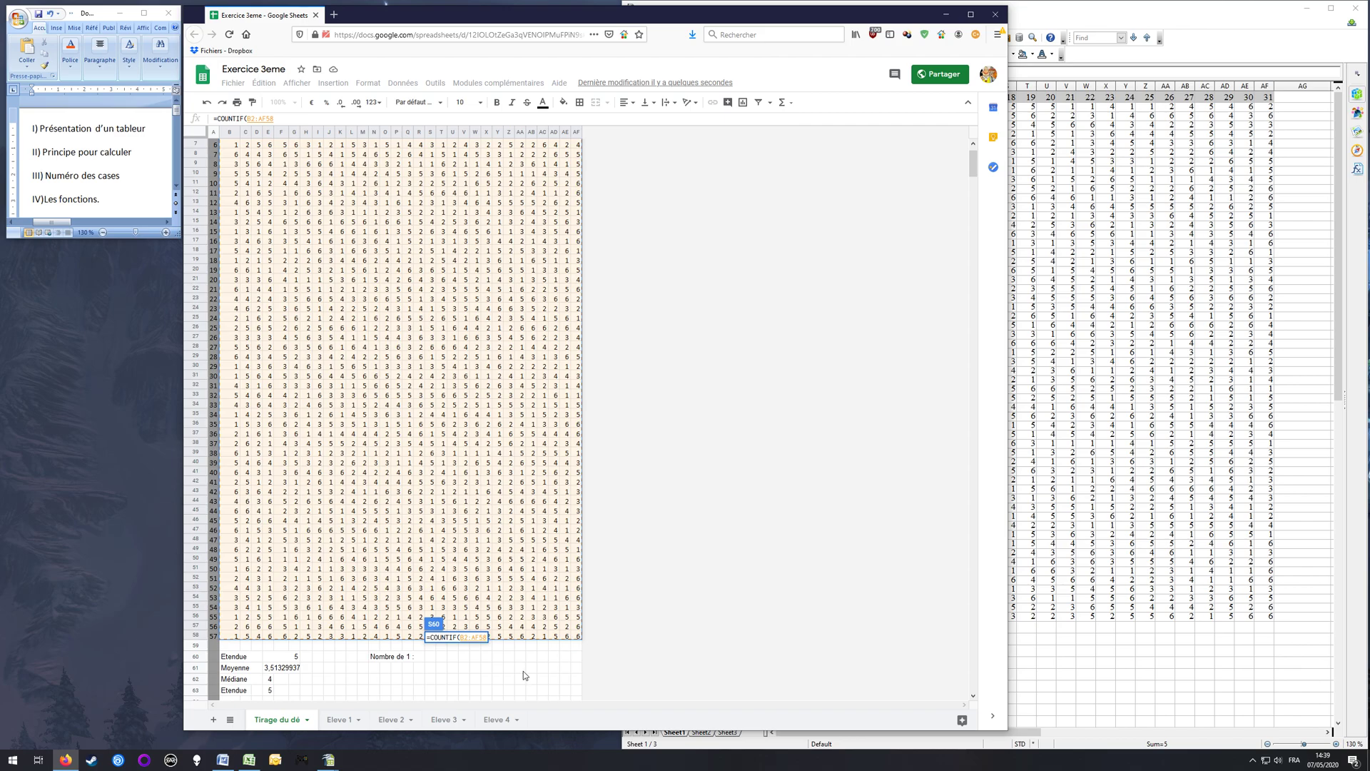
type(";")
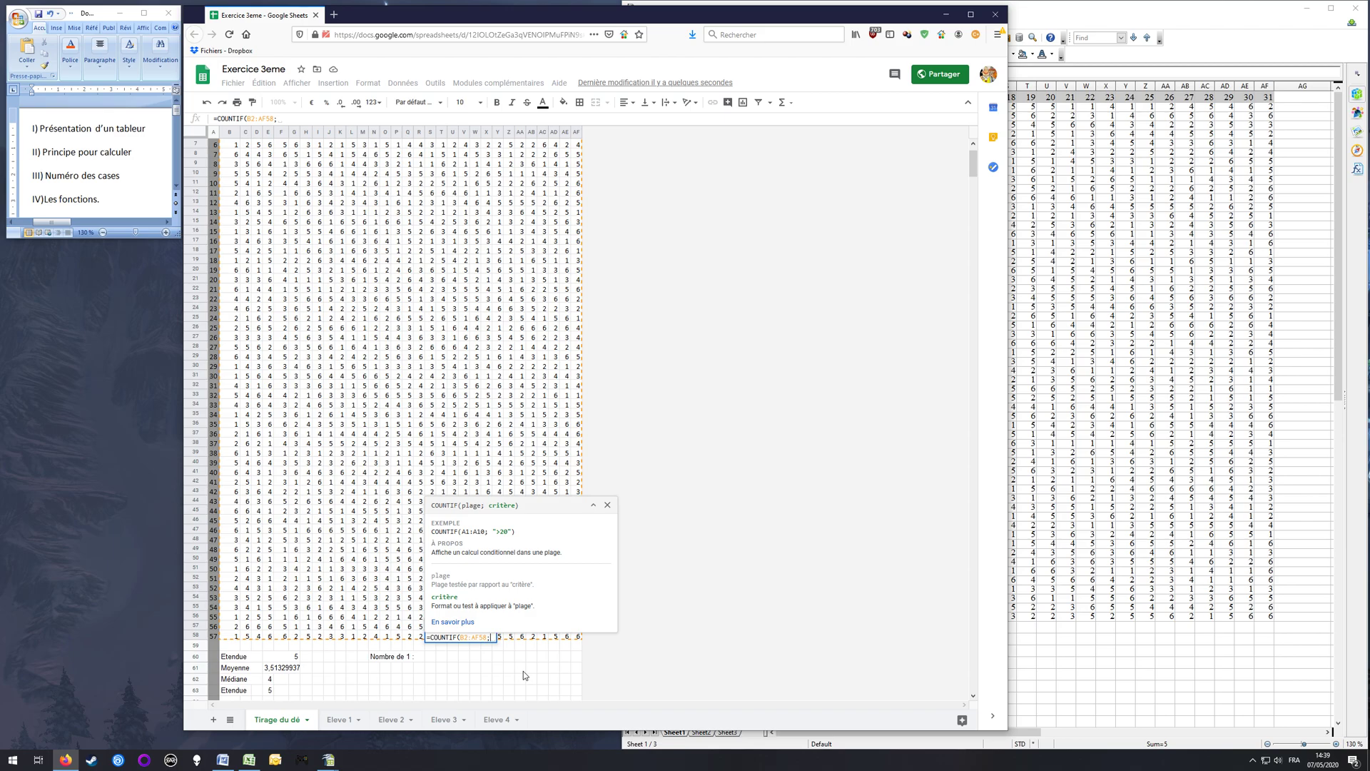
type("1")
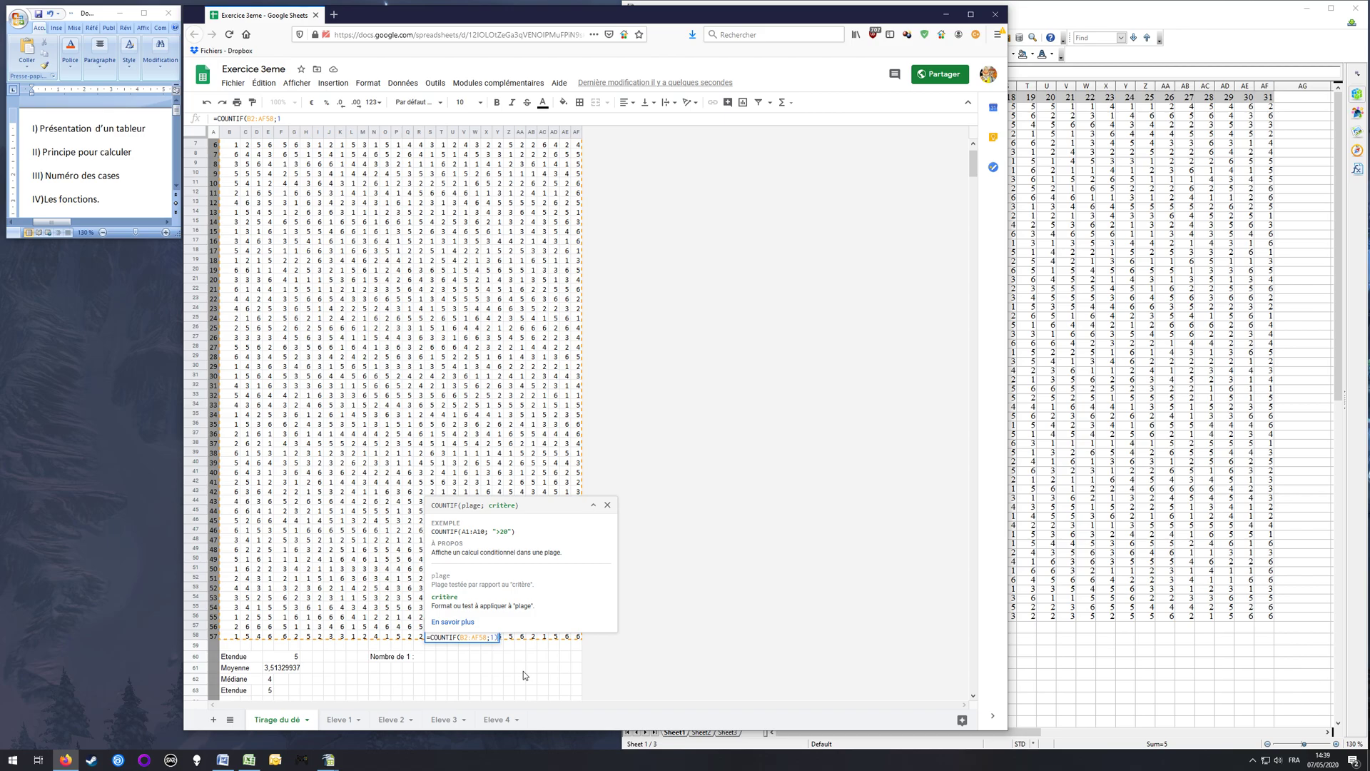
key("Return")
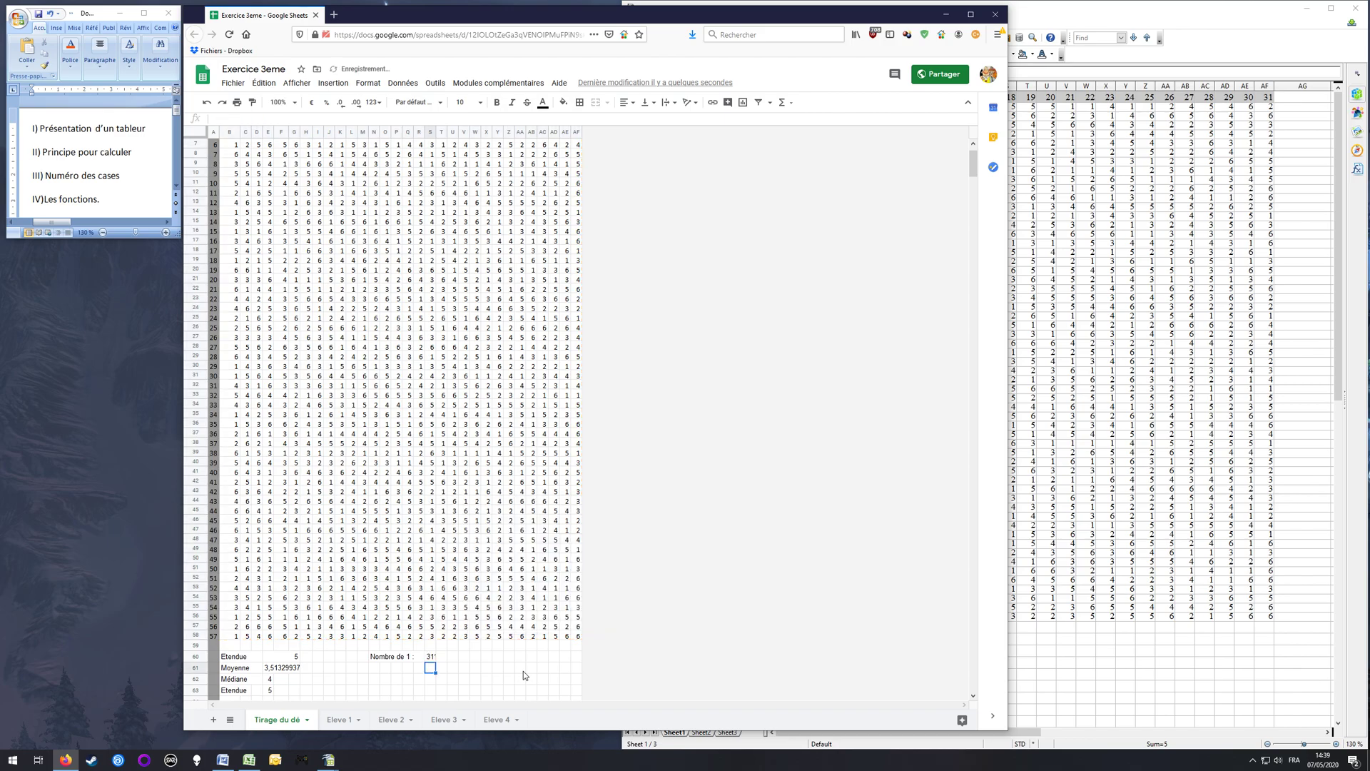
left_click(437, 657)
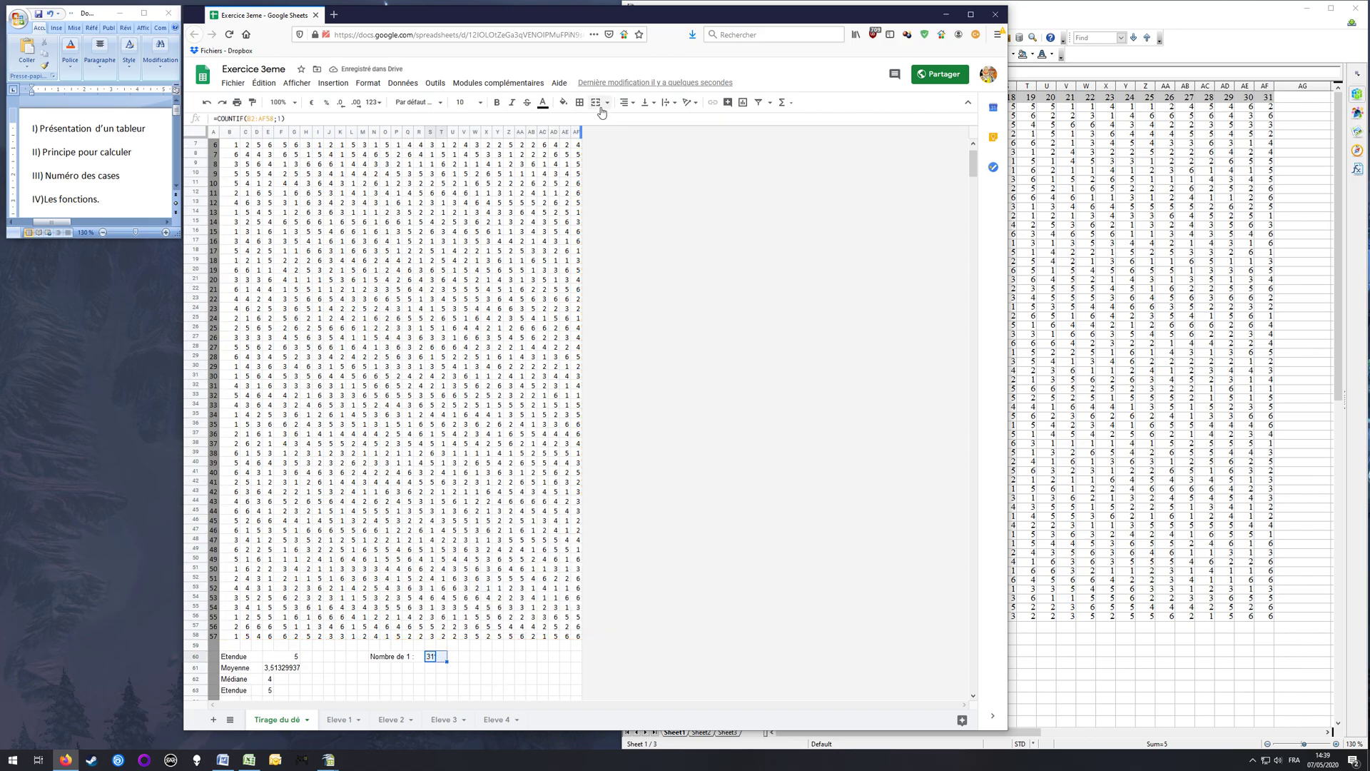
key("Return")
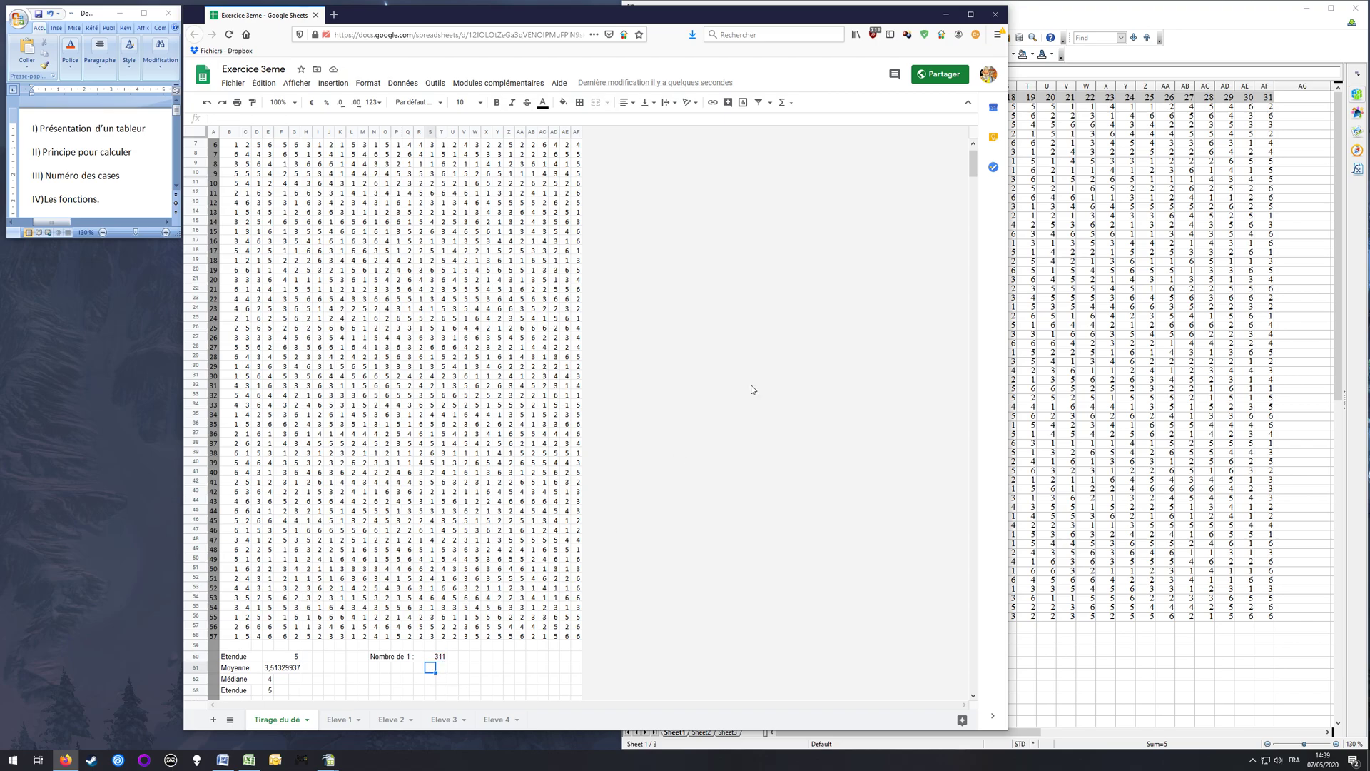
Step: Switch to OpenOffice Calc and enter the formula =COUNTIF(B2:AF58;1) in L61, then reselect the cell
left_click(1090, 13)
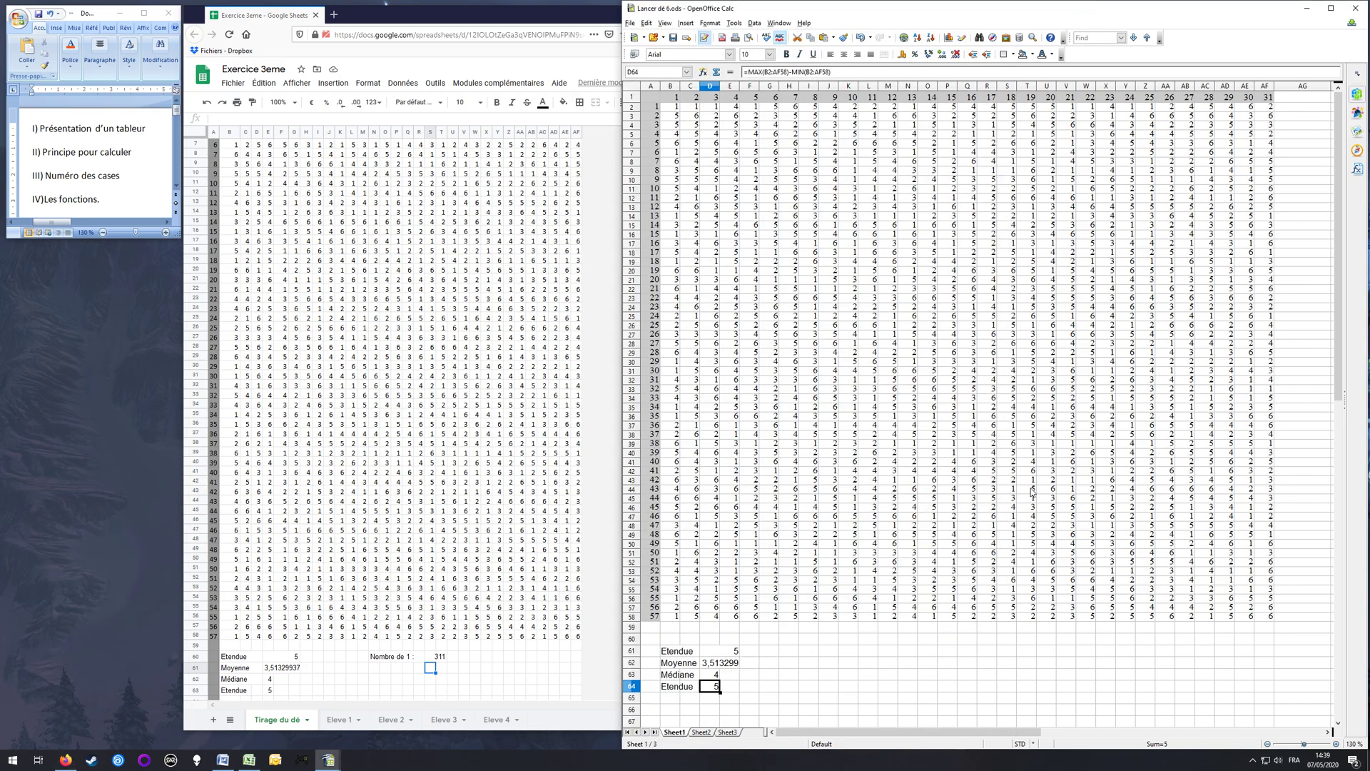
left_click(833, 661)
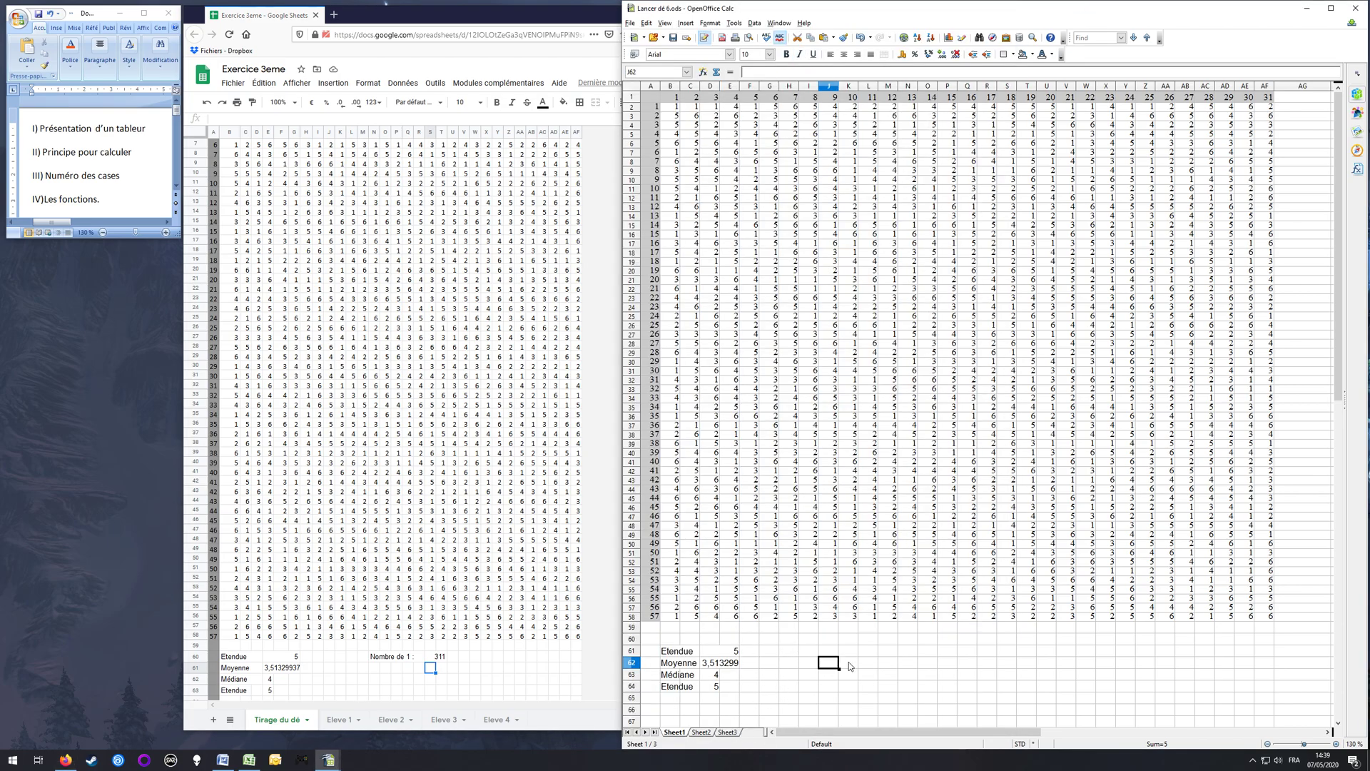
left_click(868, 653)
type("=COUNTIF(")
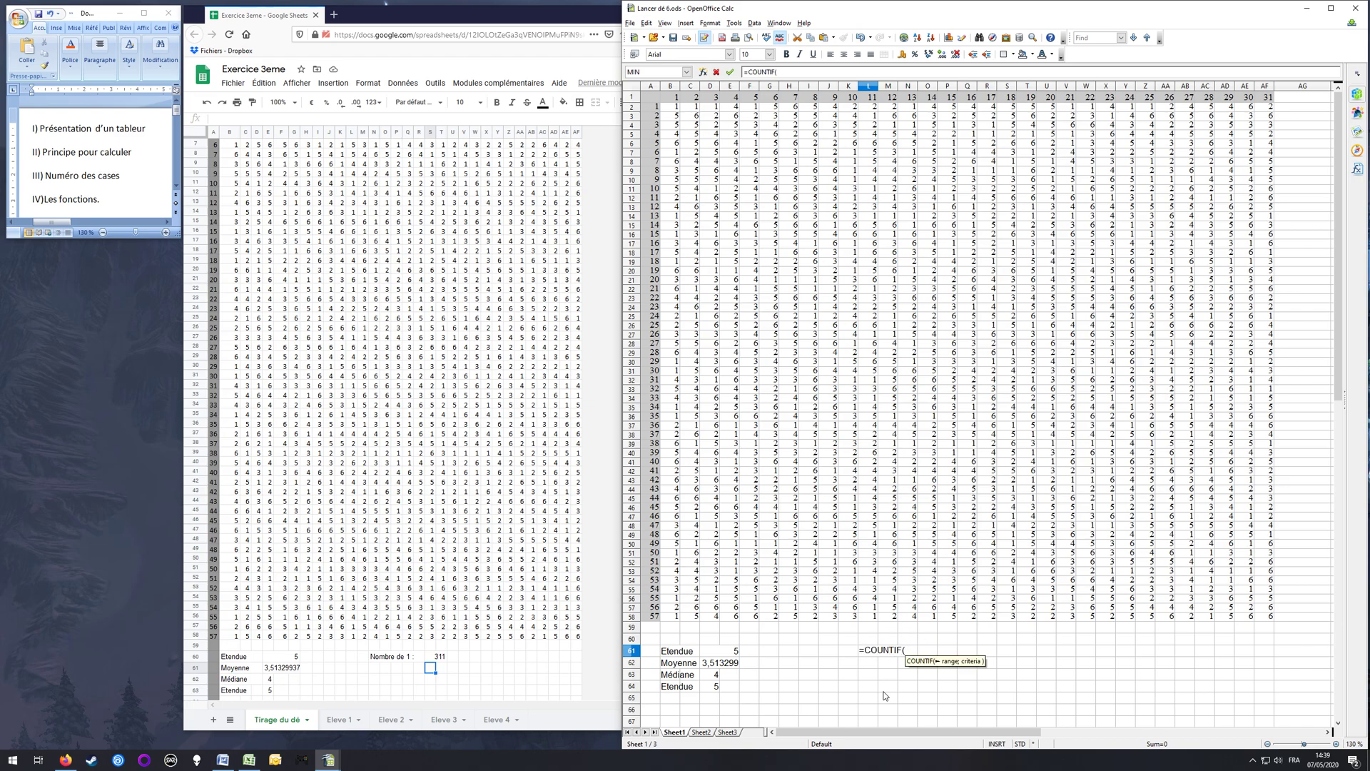
type("B2:AF58")
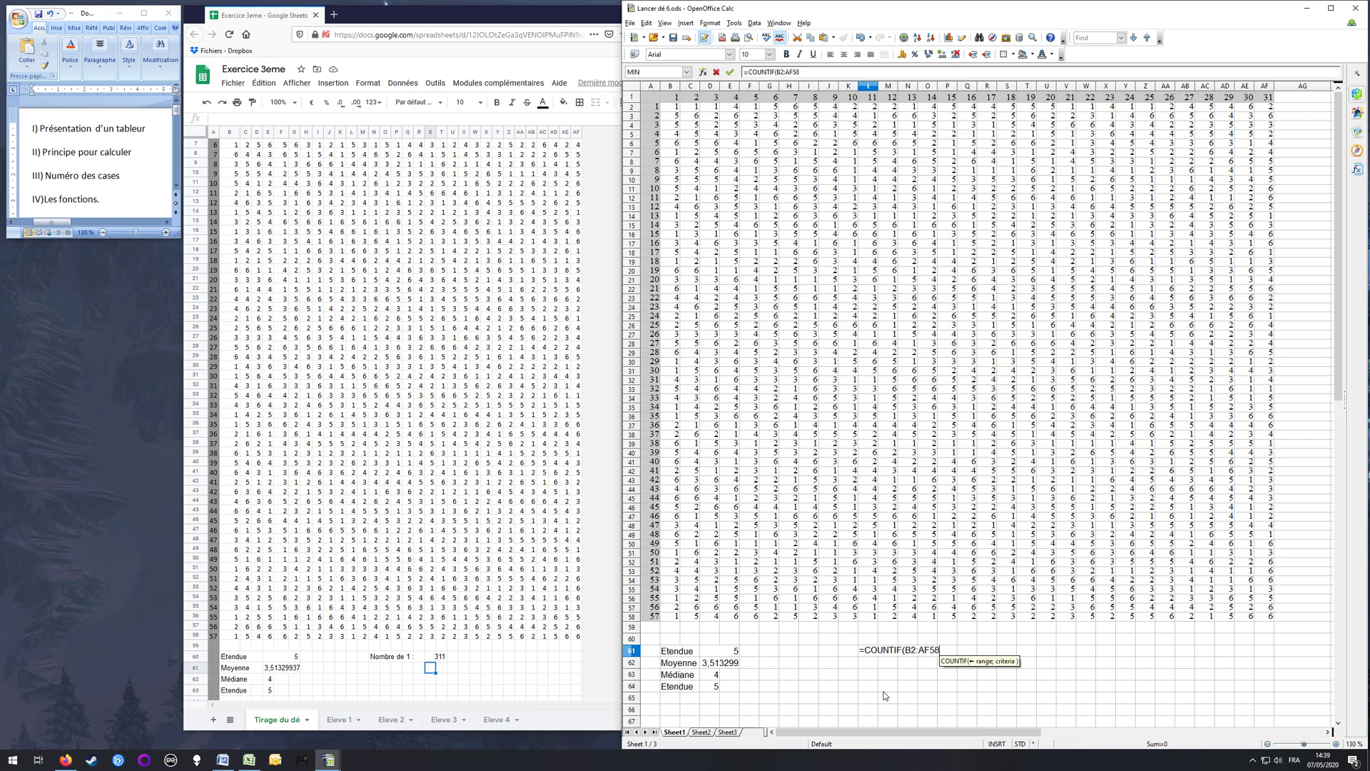
type(";1)")
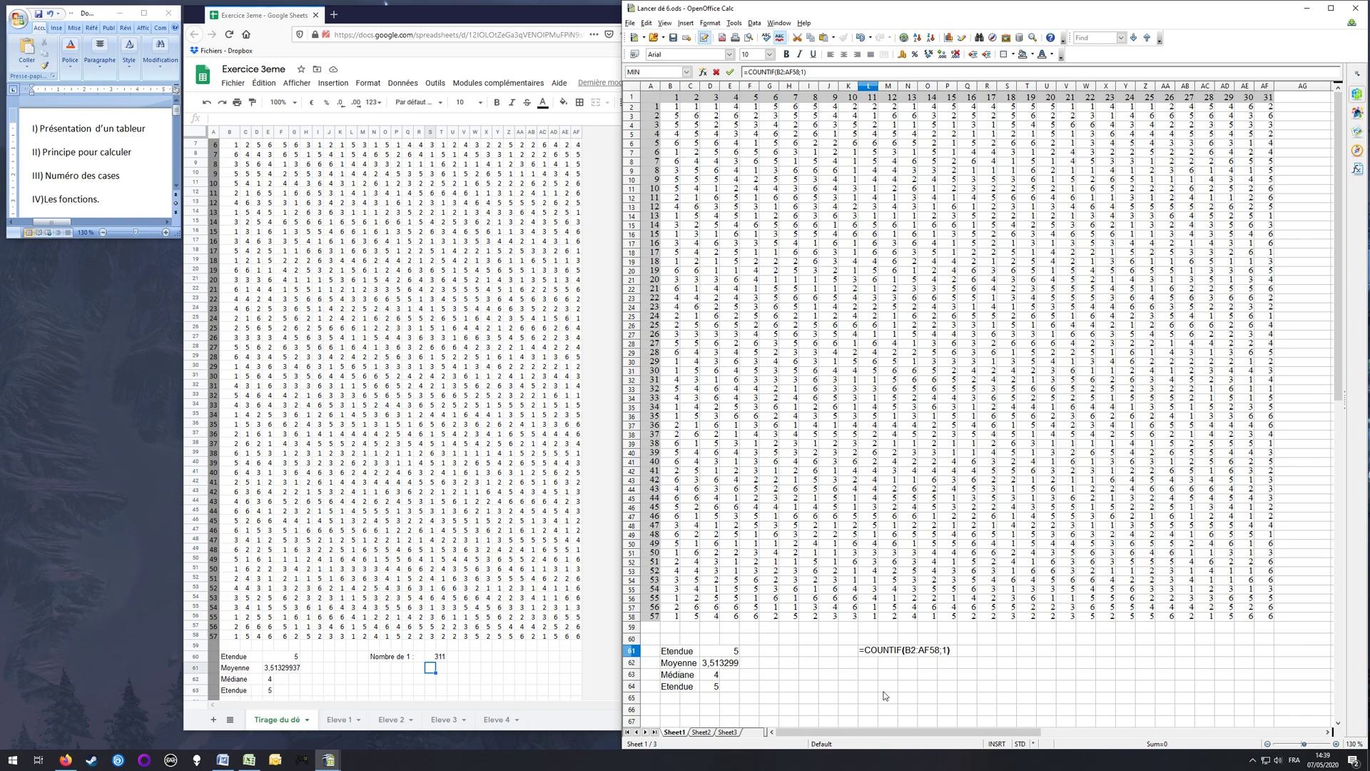
key("Return")
key("Up")
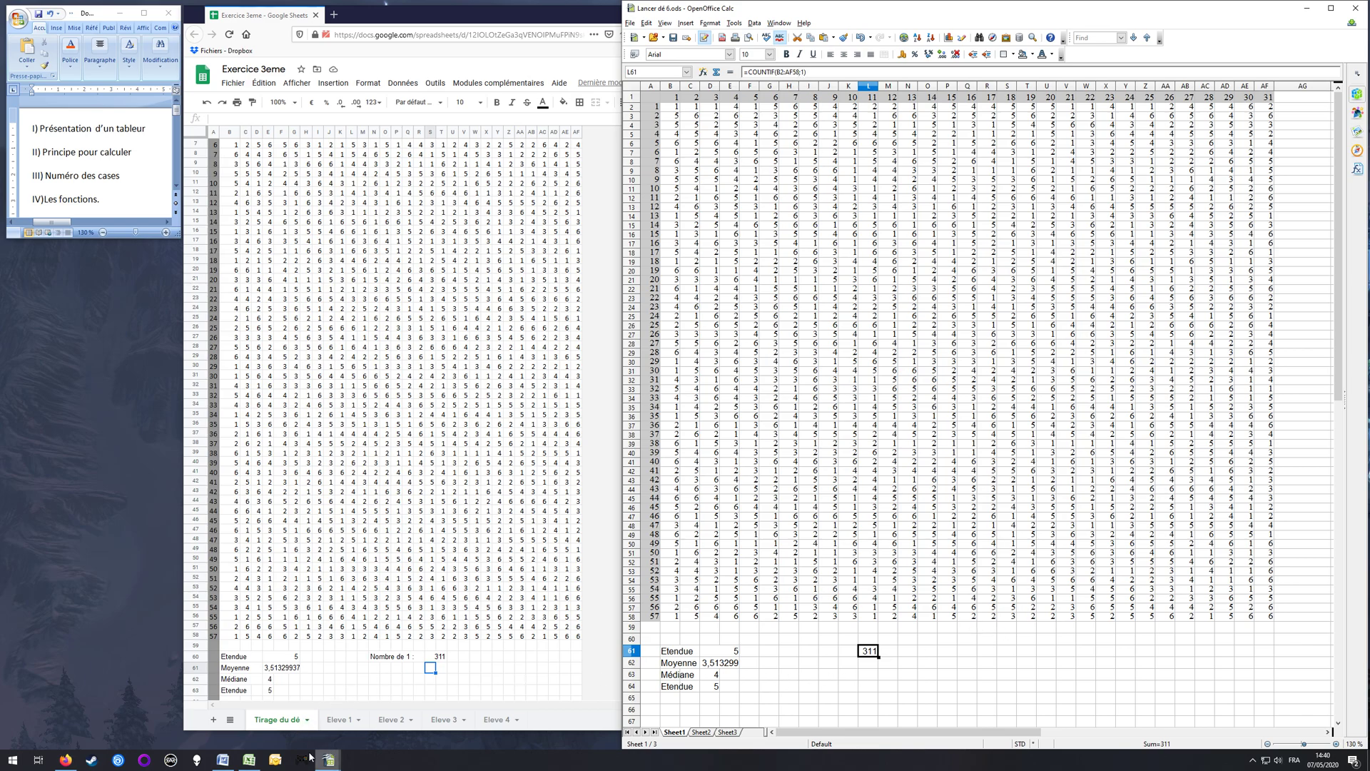
Step: Switch to Excel and enter the formula =COUNTIF(B2:AF58;1) in L61, to the right of the statistics
left_click(249, 760)
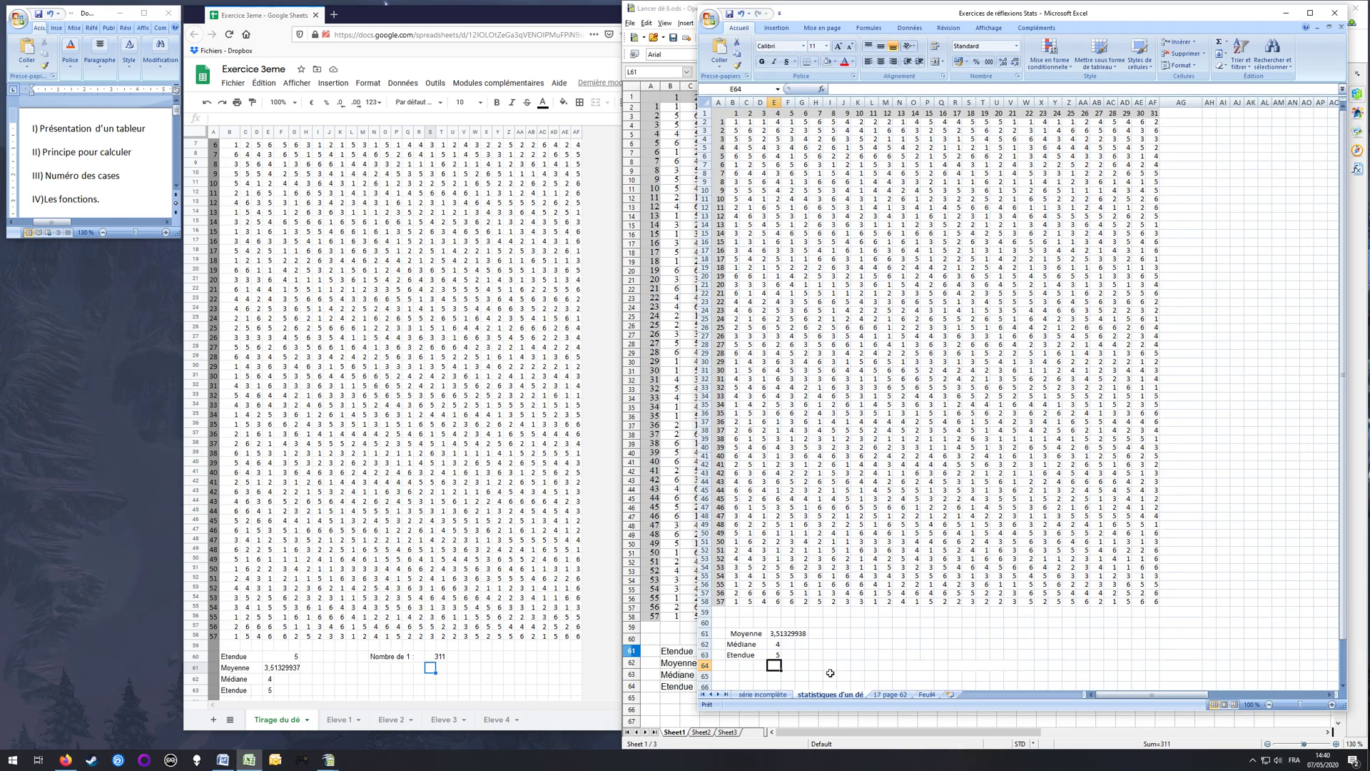
left_click(873, 632)
type("=")
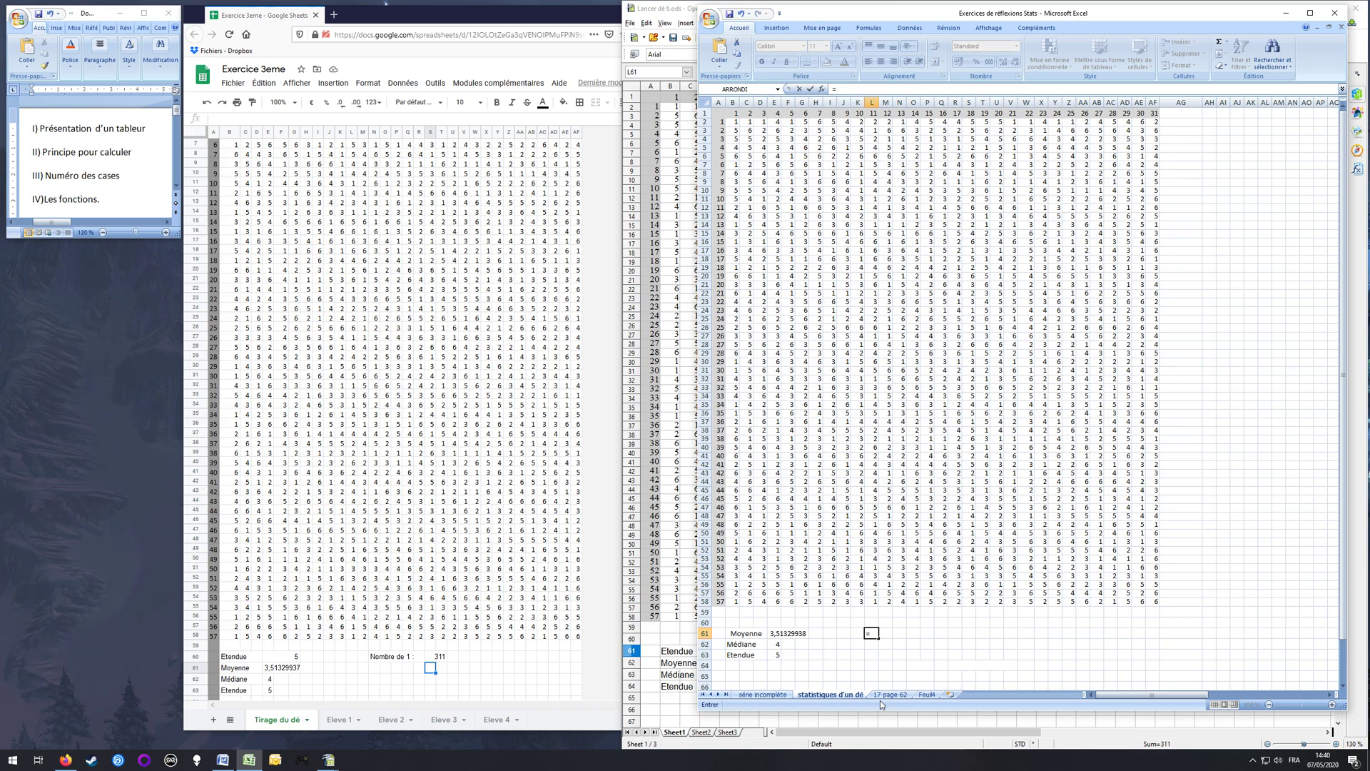
type("COUNTIF(B")
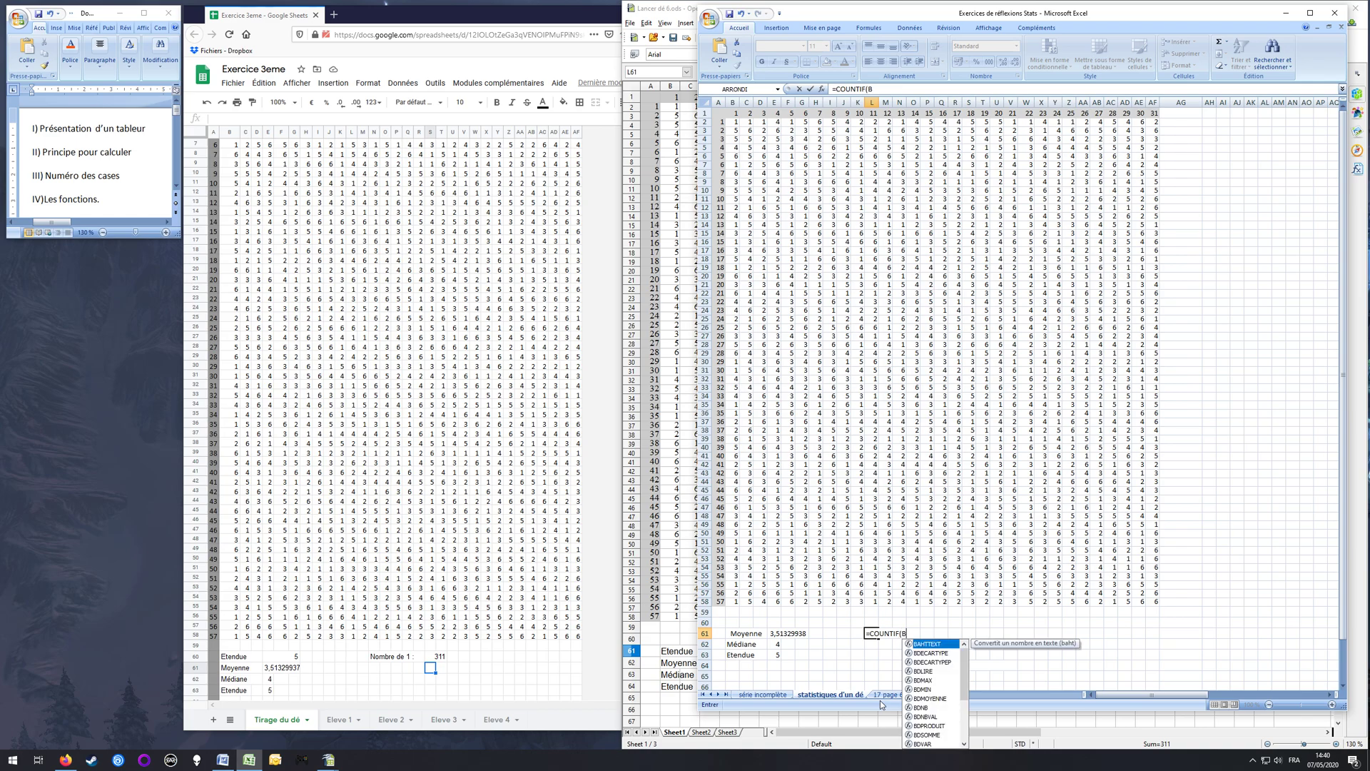
type("2:AF58;1")
key("Return")
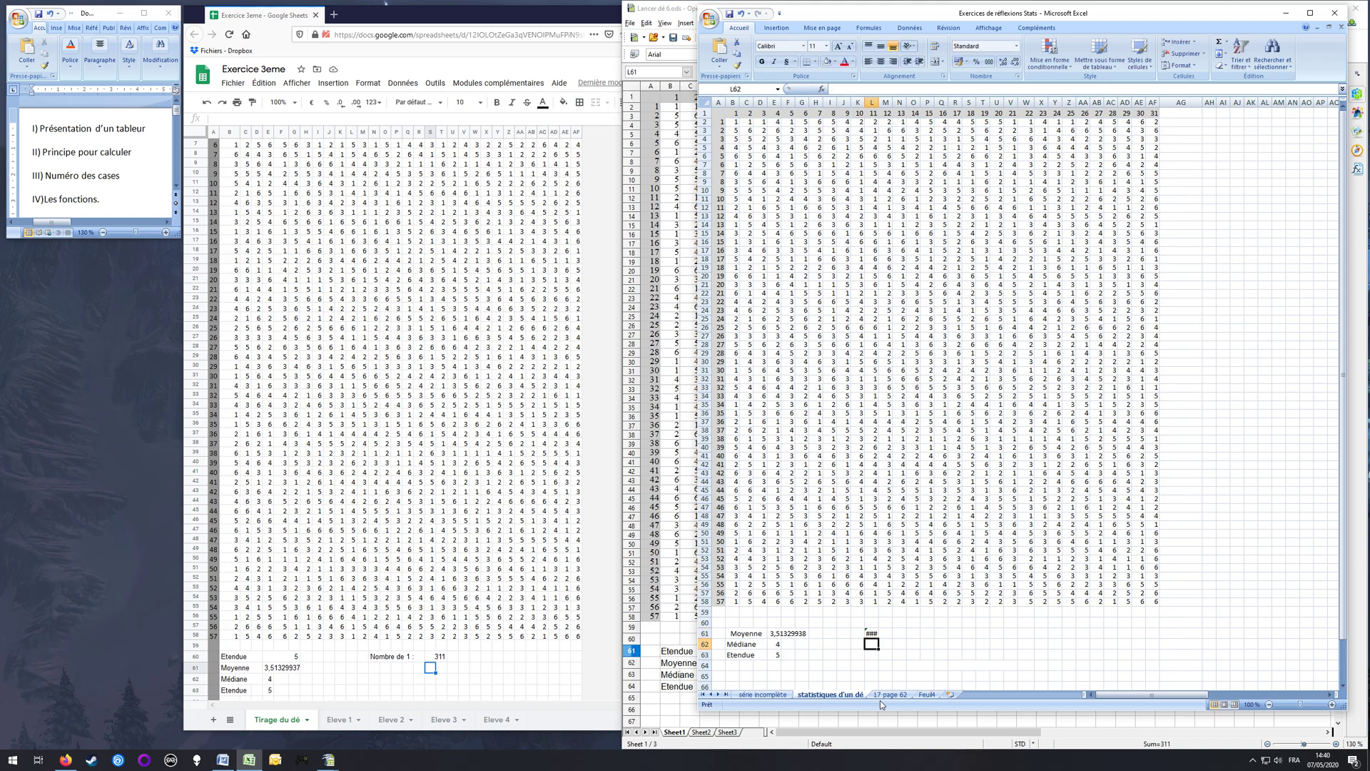
Step: Merge and centre cells L61 to N61 around the COUNTIF formula
left_click_drag(871, 633, 899, 633)
left_click(937, 65)
left_click(885, 654)
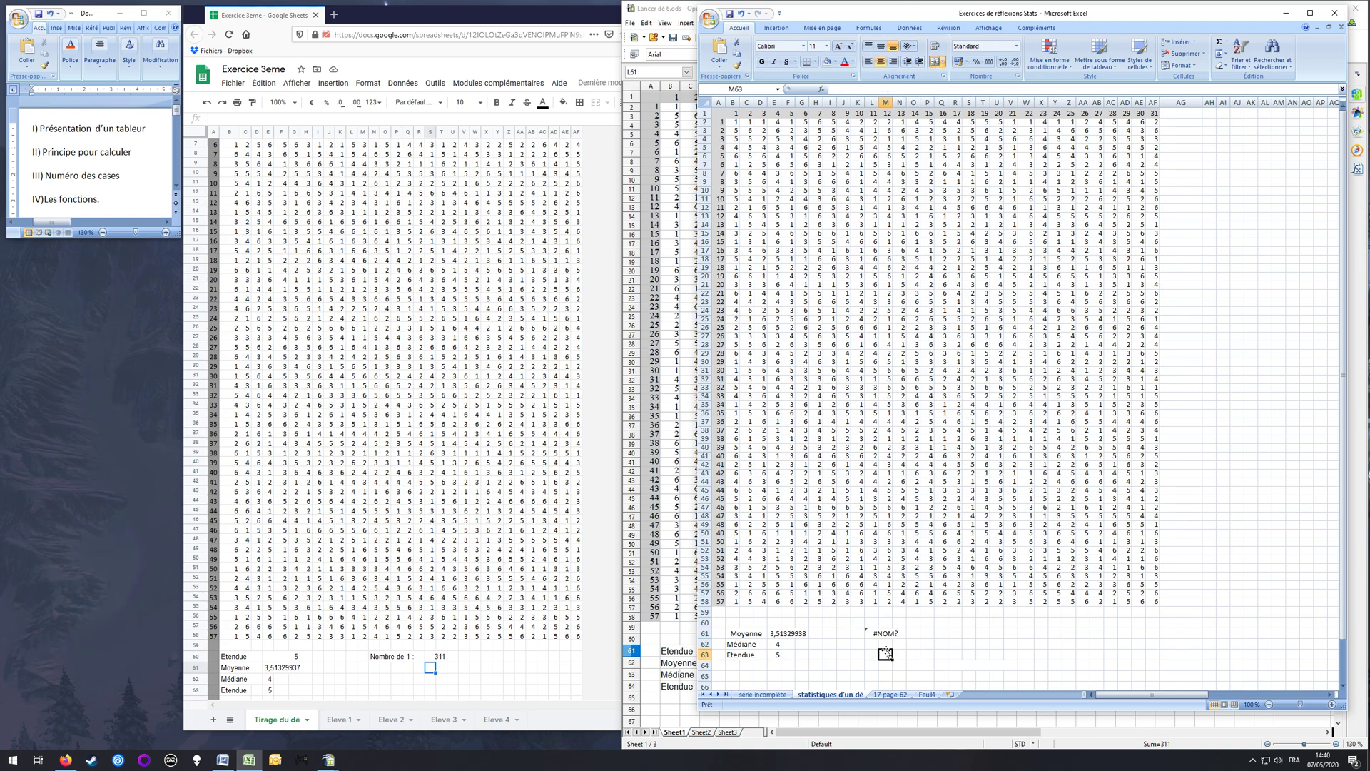
Step: Replace the function name COUNTIF with NB.SI in the merged L61 formula, giving =NB.SI(B2:AF58;1)
left_click(885, 635)
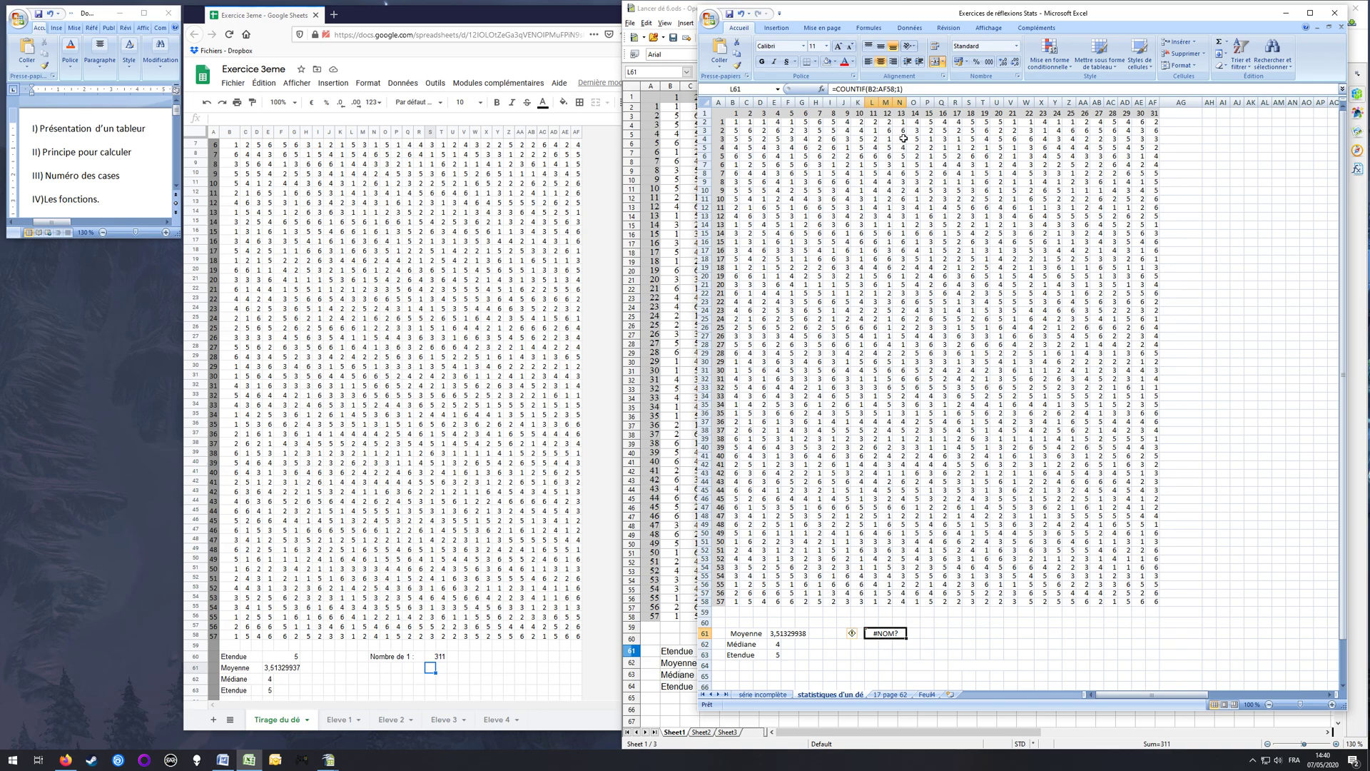
left_click(924, 90)
key("Left")
key("Left")
key("Left")
key("Left")
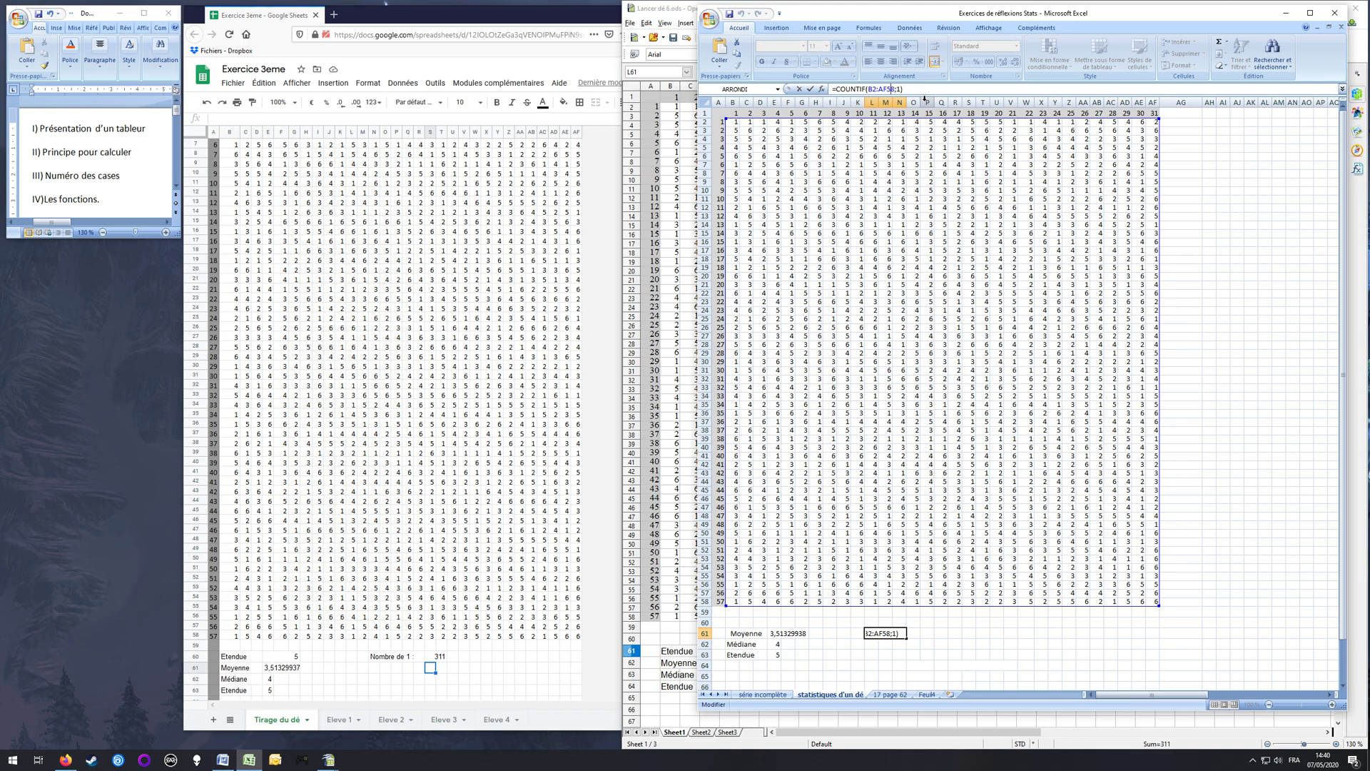
key("Left")
key("Left")
key("Left")
key("BackSpace")
key("BackSpace")
key("BackSpace")
key("BackSpace")
key("BackSpace")
key("BackSpace")
key("BackSpace")
type("NB")
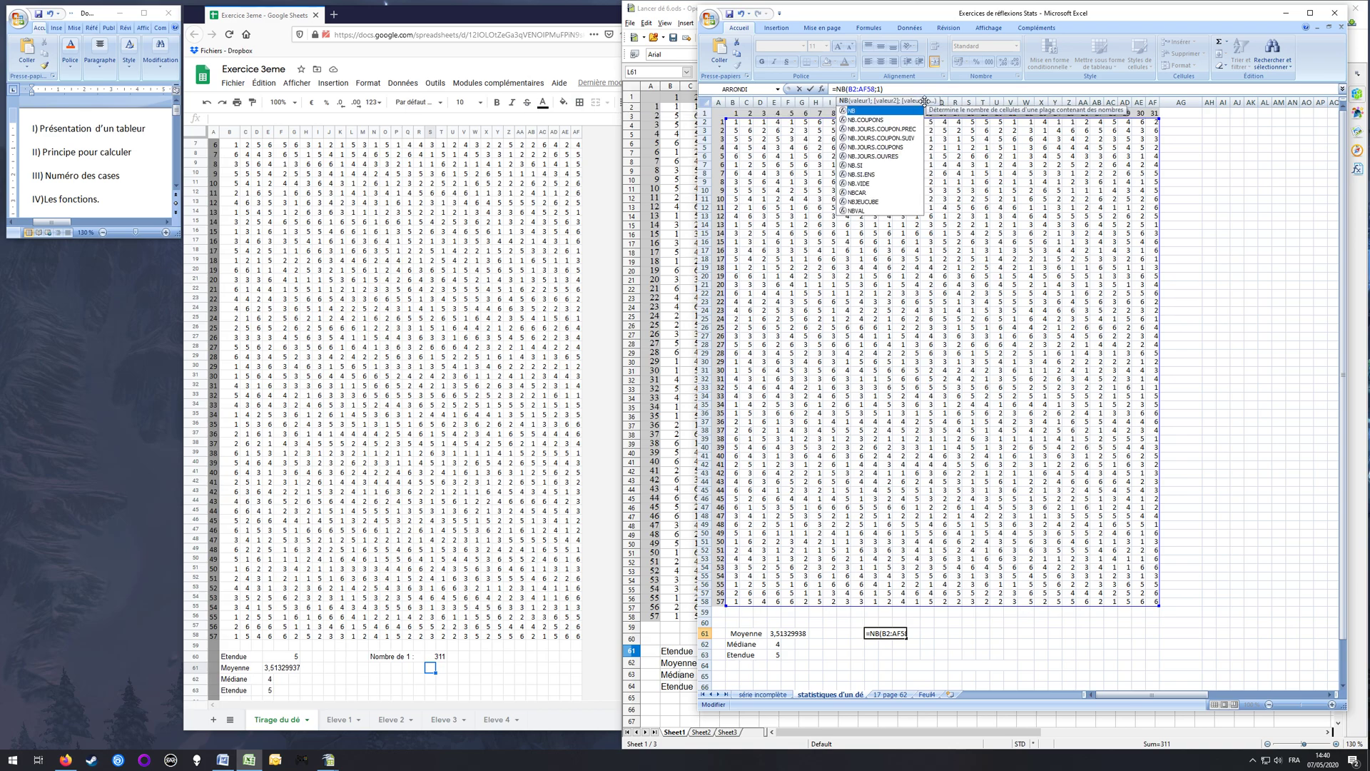
type(".SI")
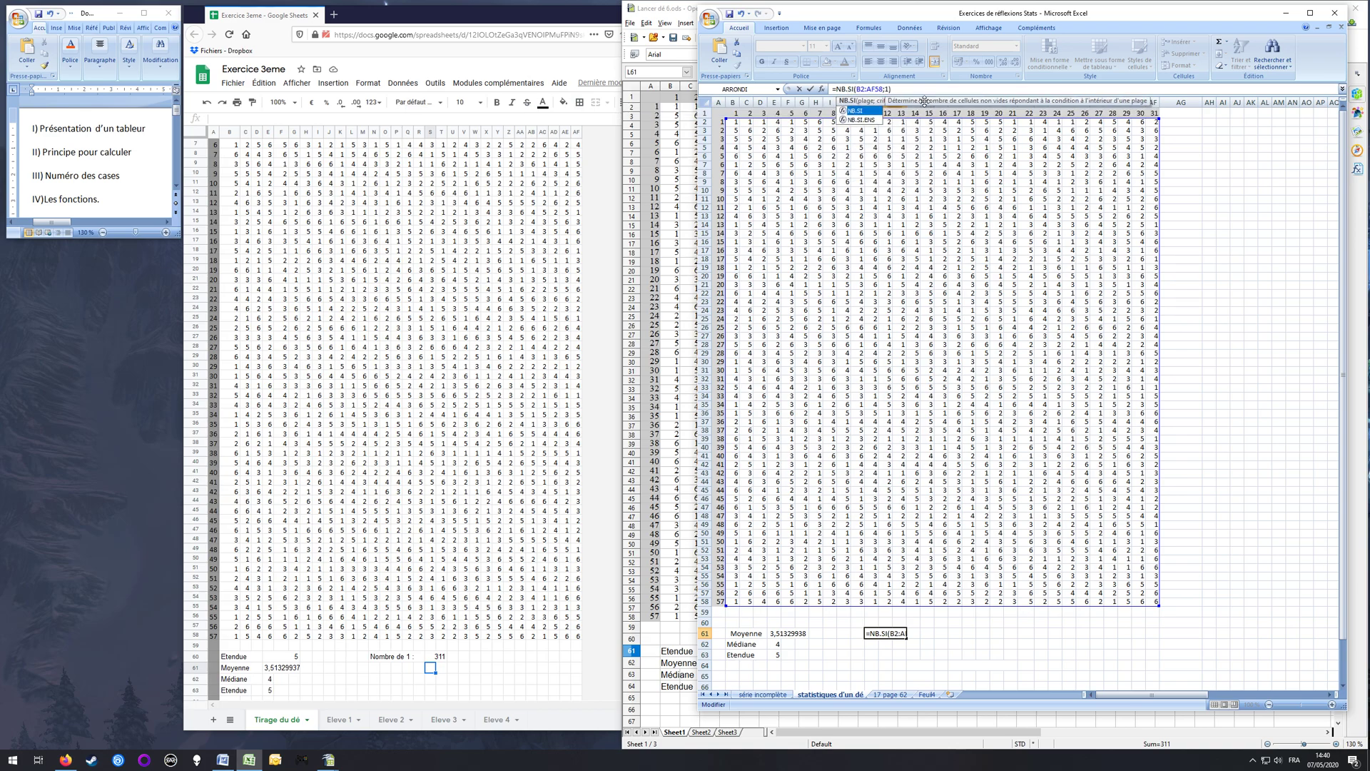
key("Return")
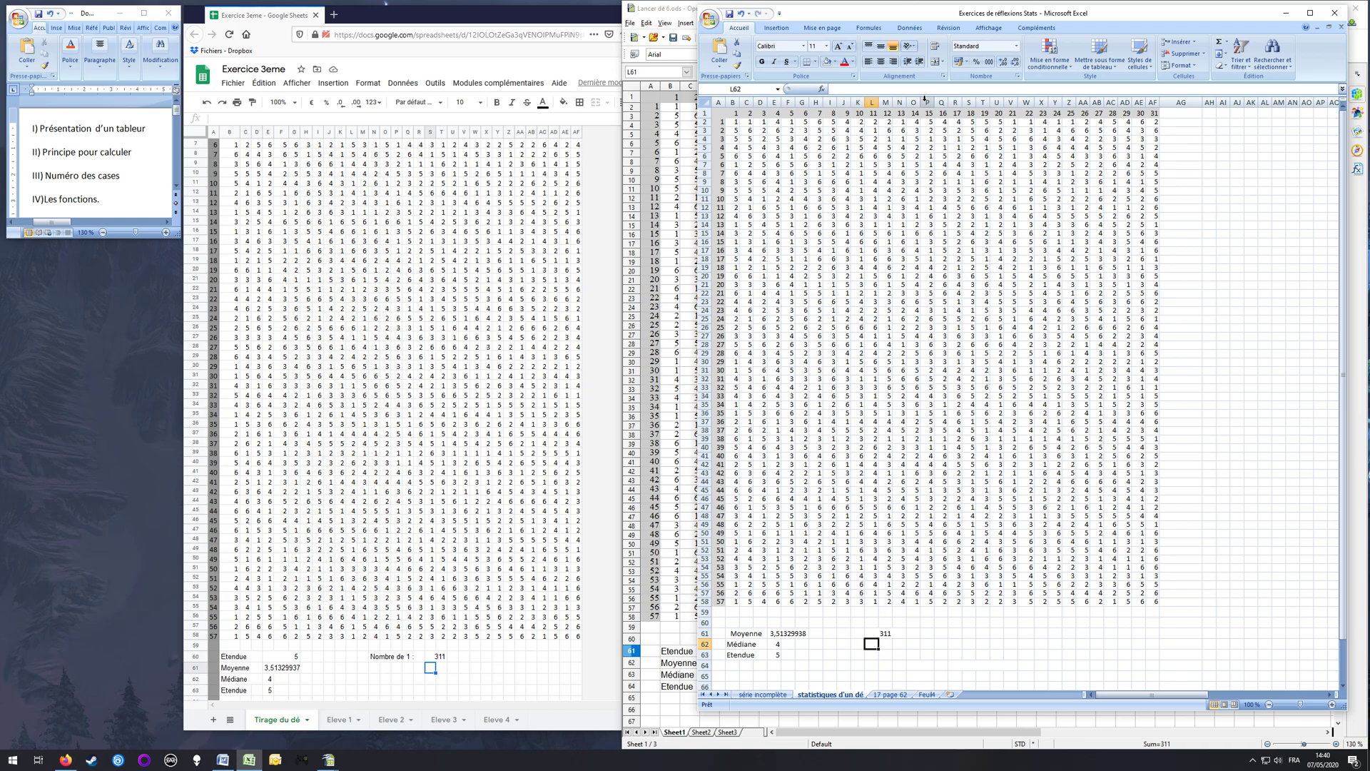
left_click(884, 636)
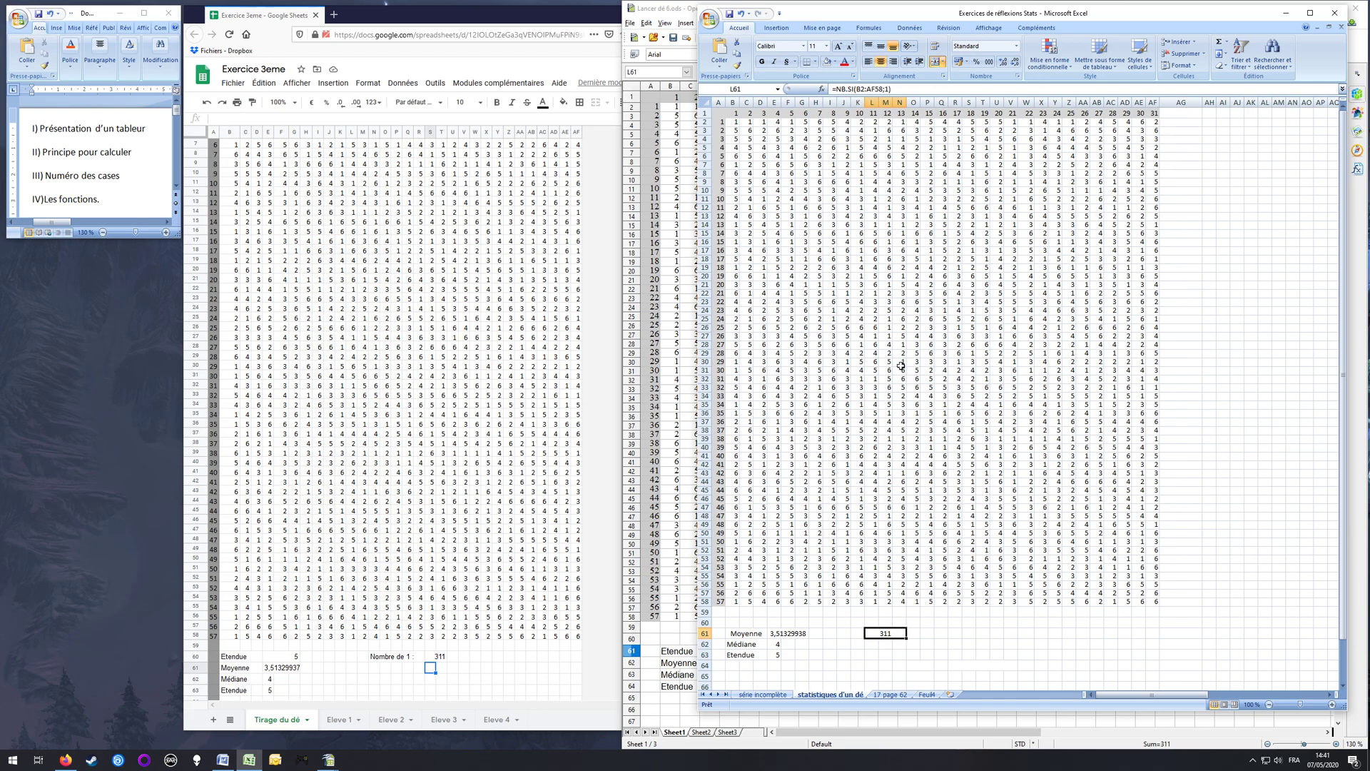
Step: Switch to Google Sheets and enter =S60/1767*100 in V60 to compute the percentage of ones
left_click(464, 657)
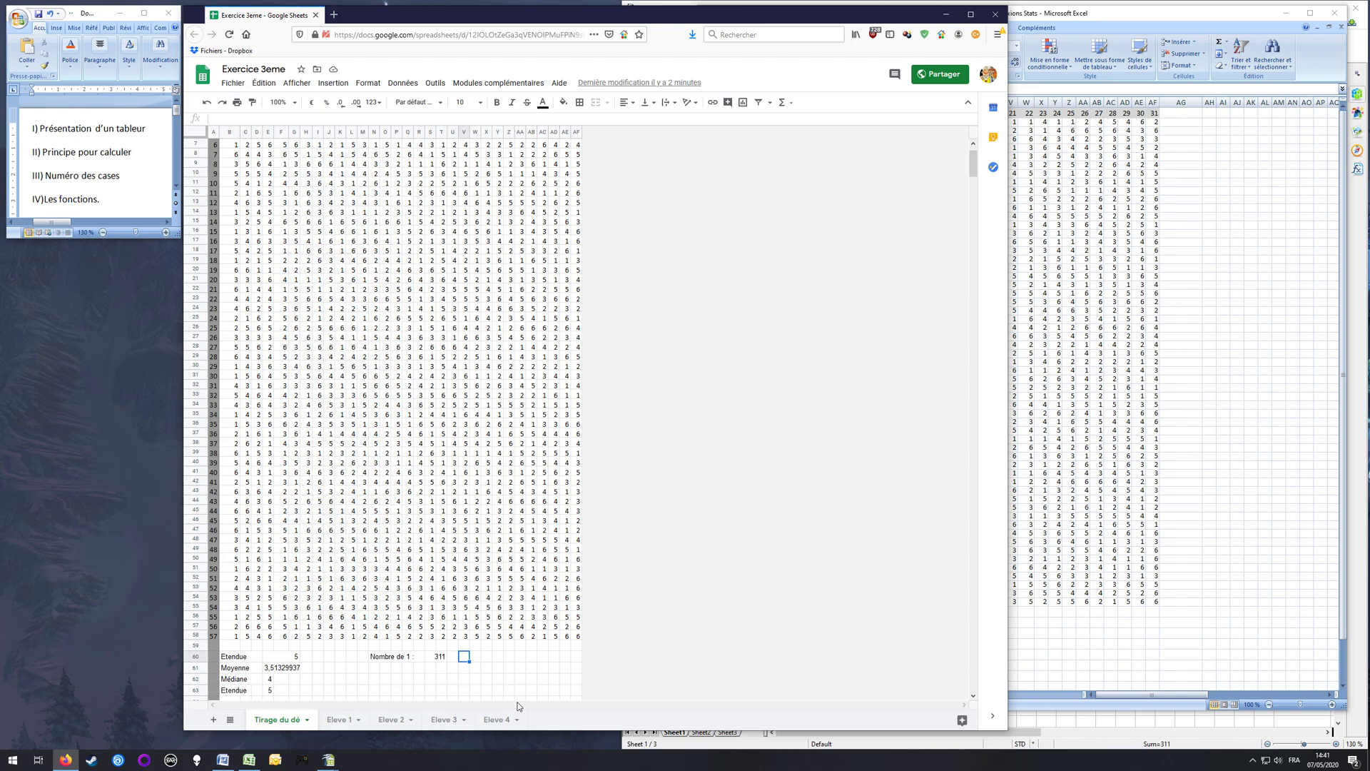
type("=")
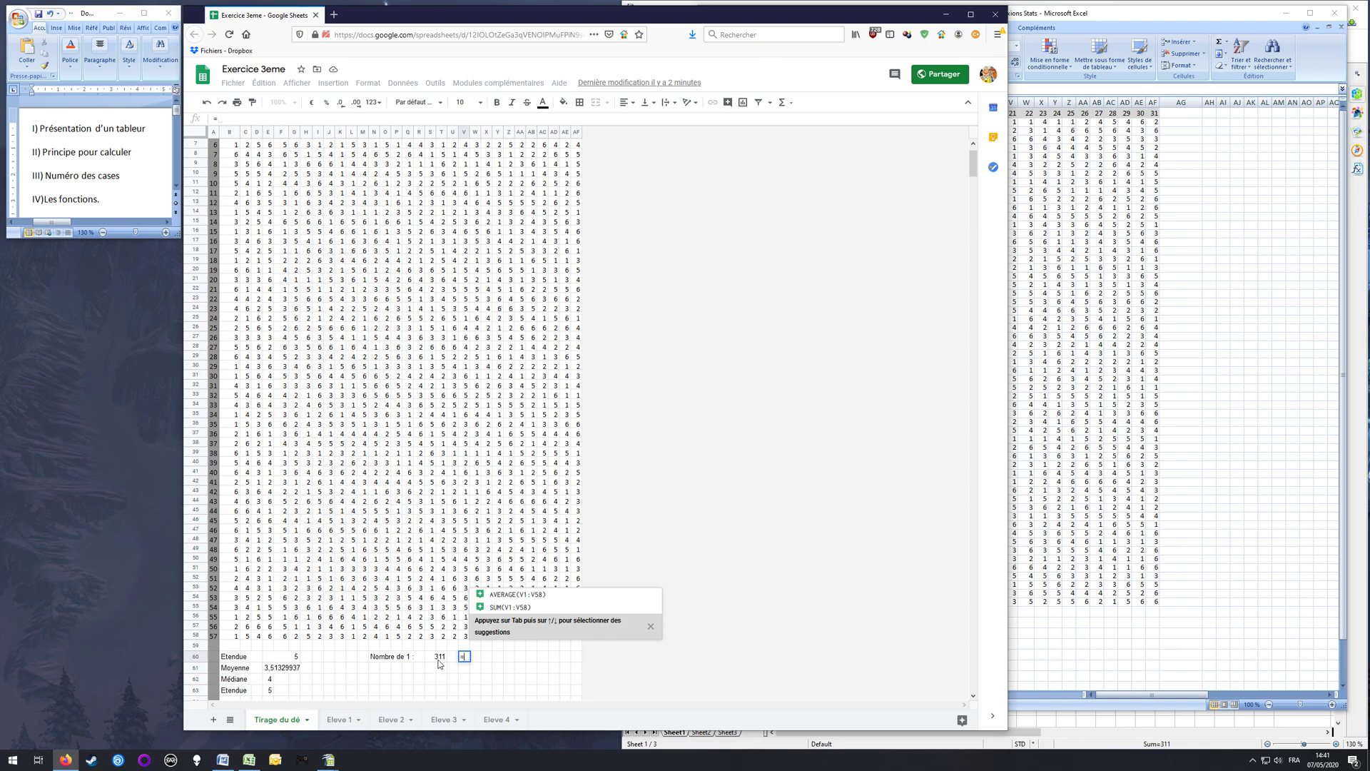
left_click(438, 660)
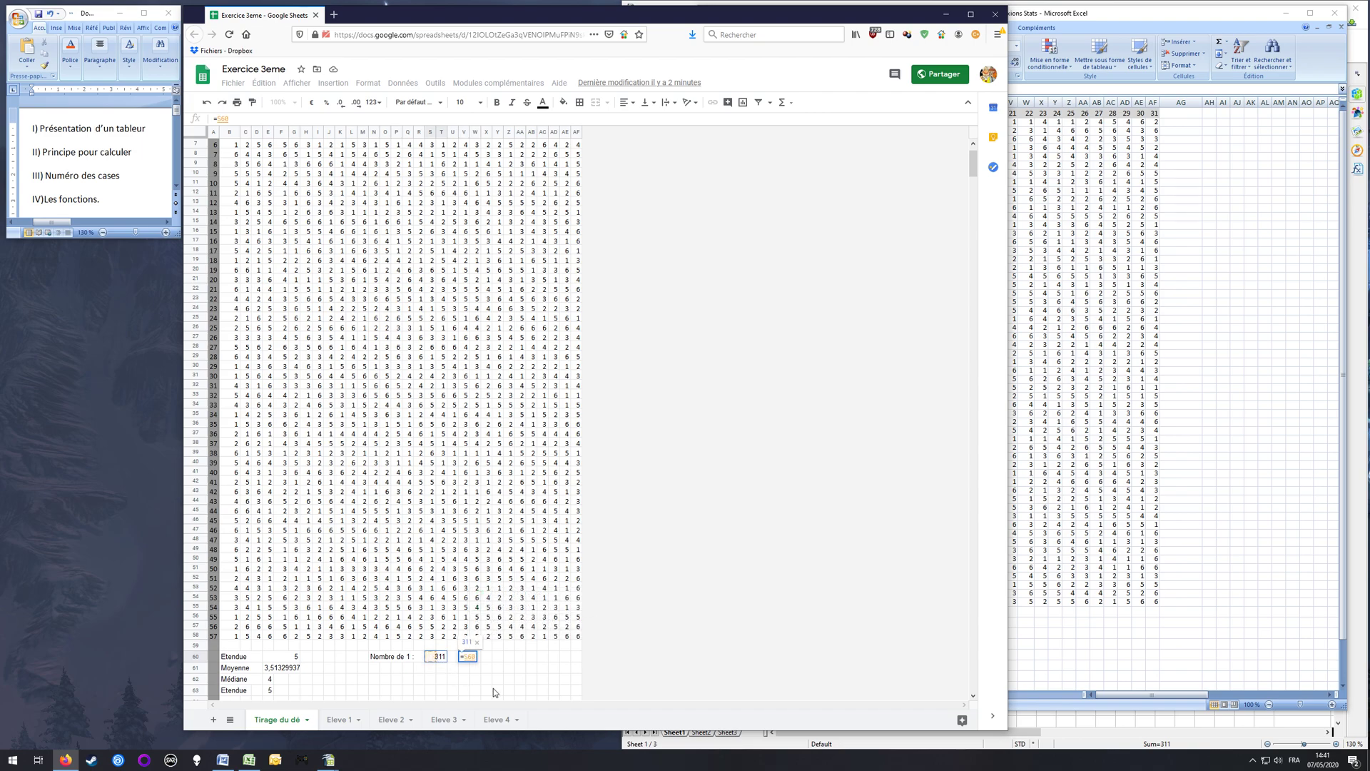
type("/1")
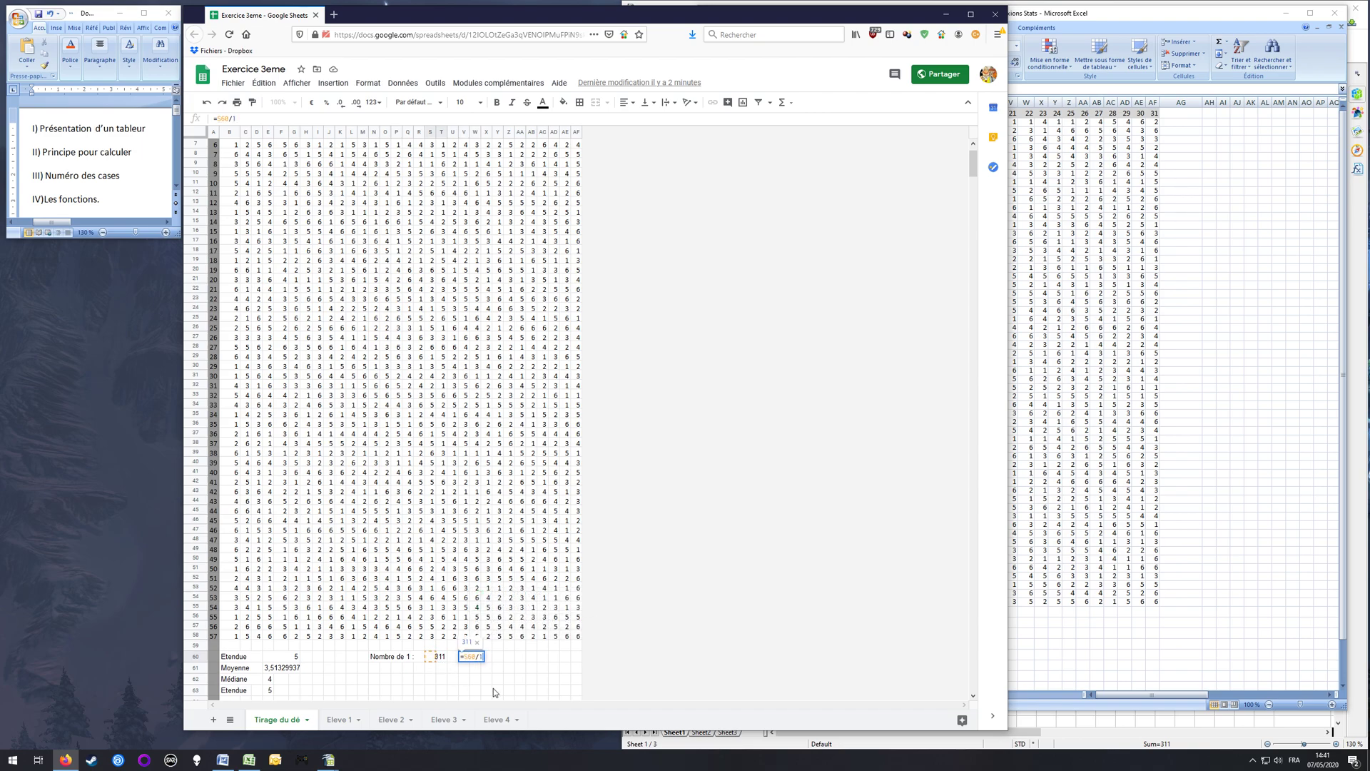
type("767*100")
key("Return")
Step: Merge cells V60 to X60 to fit the percentage of ones
left_click(464, 658)
left_click(596, 102)
left_click(464, 679)
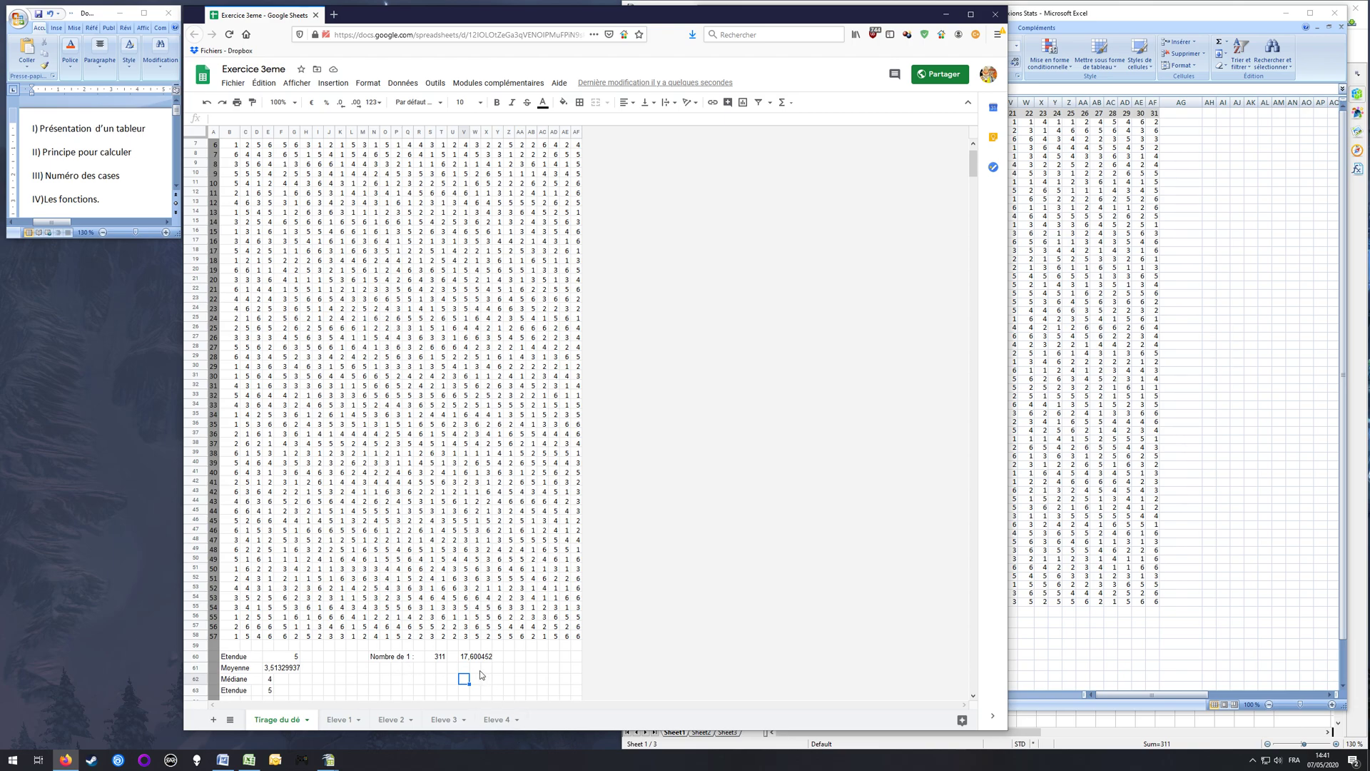
Step: Examine the percentage formula in V60 and the COUNTIF formula in S60, including its highlighted range
left_click(467, 657)
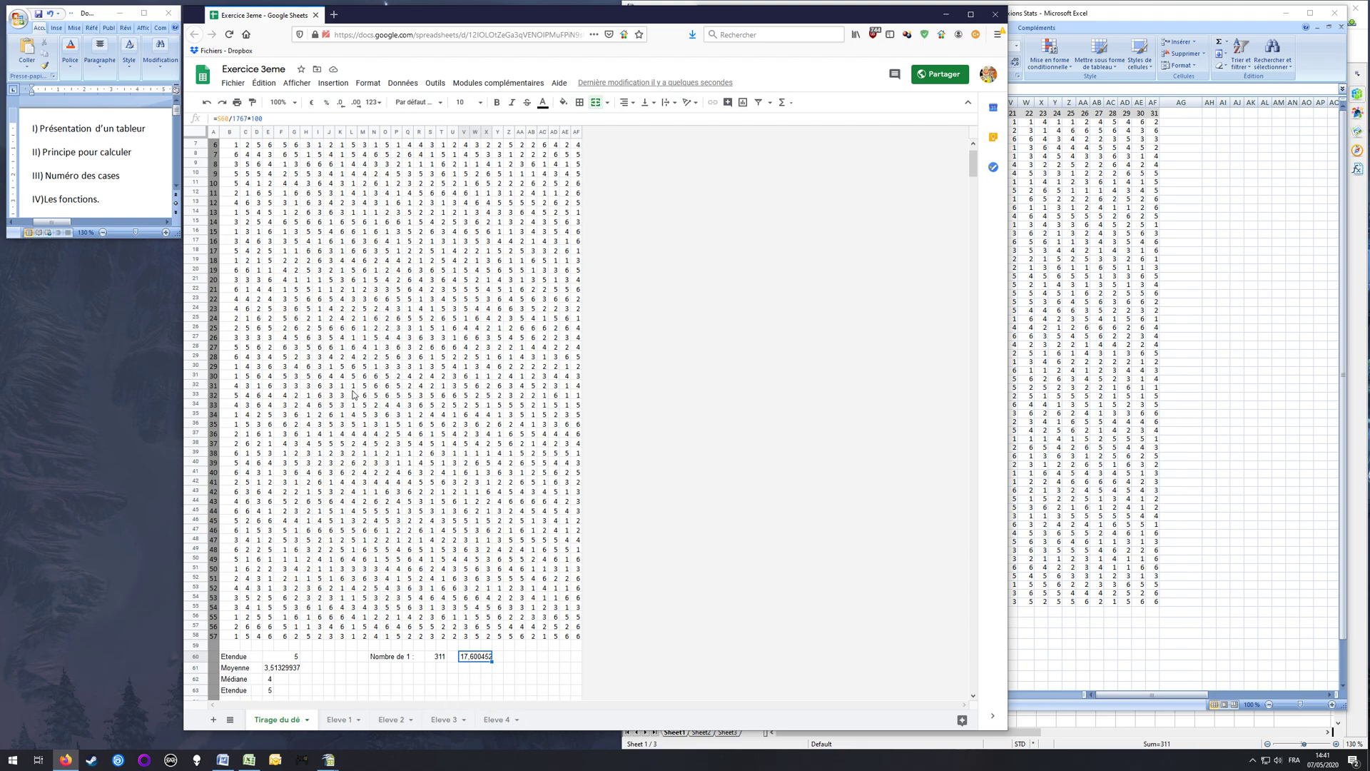
left_click(436, 656)
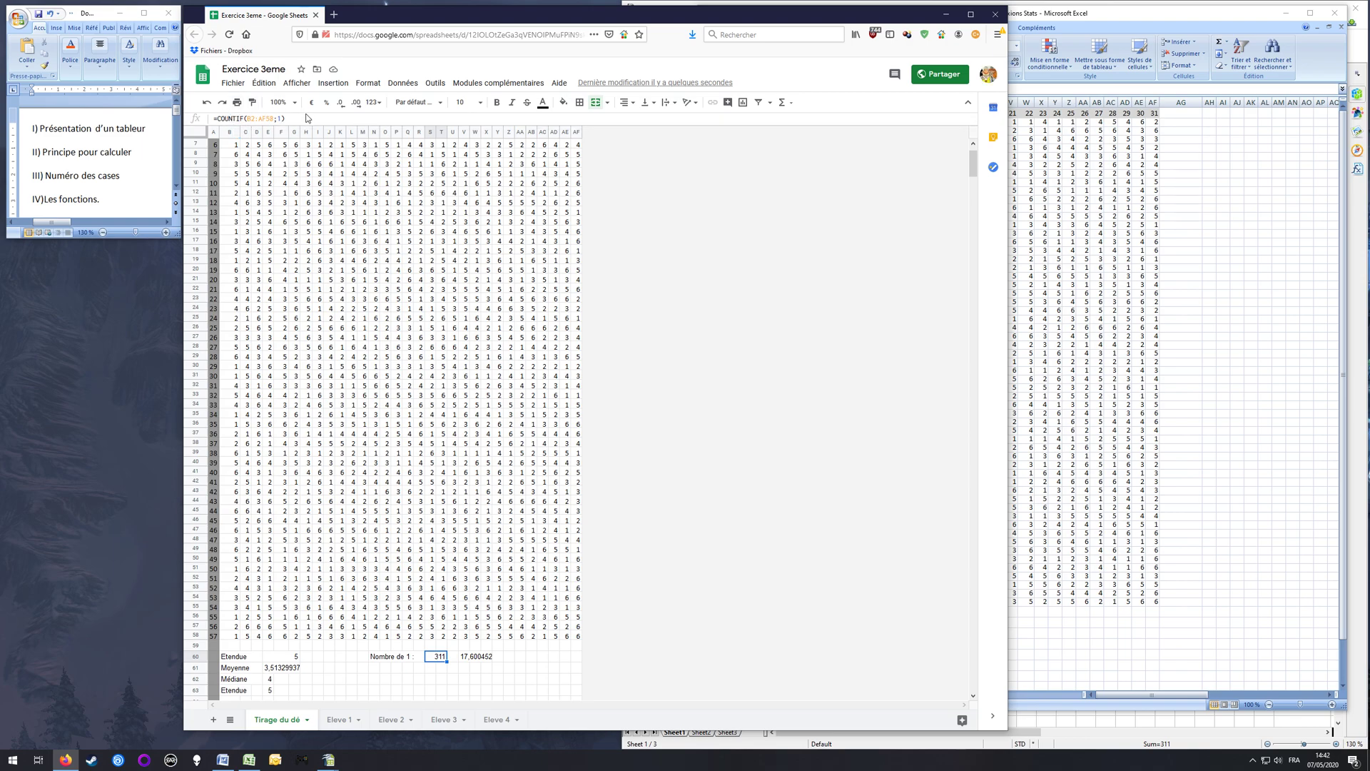
key("Return")
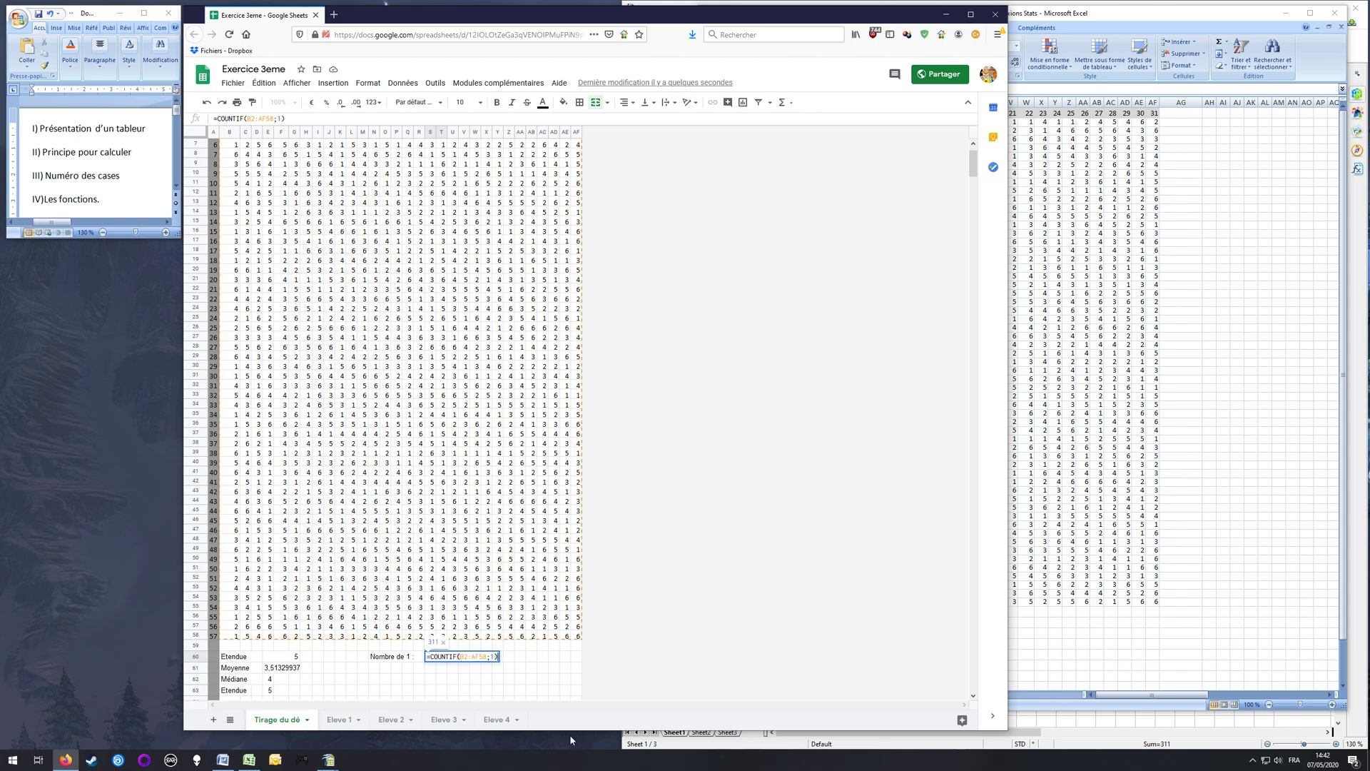
key("Return")
key("Up")
key("Right")
key("Right")
key("Left")
key("Left")
key("Left")
key("Left")
key("Left")
key("Left")
key("Left")
key("Right")
key("Right")
key("Right")
key("Down")
key("Up")
key("Right")
key("Right")
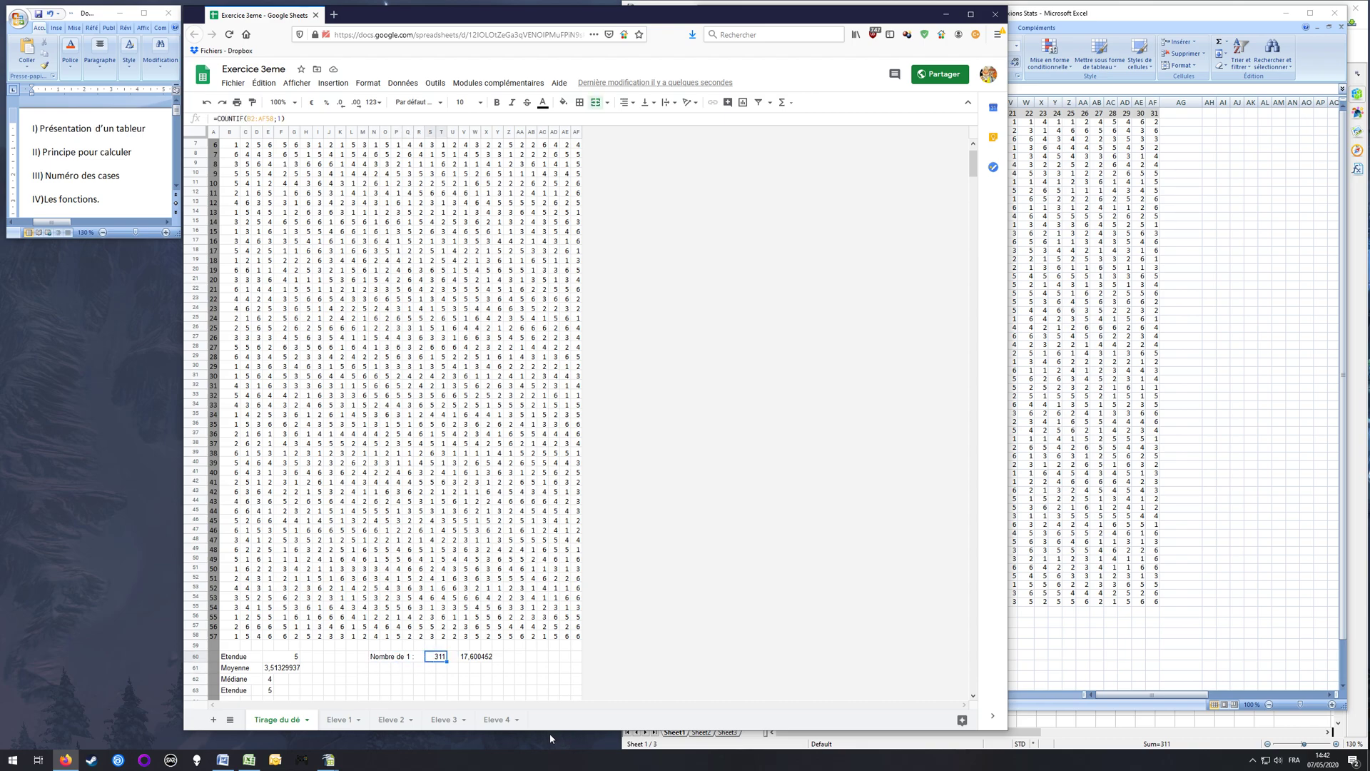
Step: Try to fill the COUNTIF formula from S60 down into S61, and clear the copy
left_click_drag(446, 661, 451, 672)
left_click(439, 668)
key("Delete")
Step: Delete the "Nombre de 1 :" label from N60 and enter "Nombre de" in M60
key("Up")
key("Left")
key("Left")
key("Left")
key("Left")
key("Left")
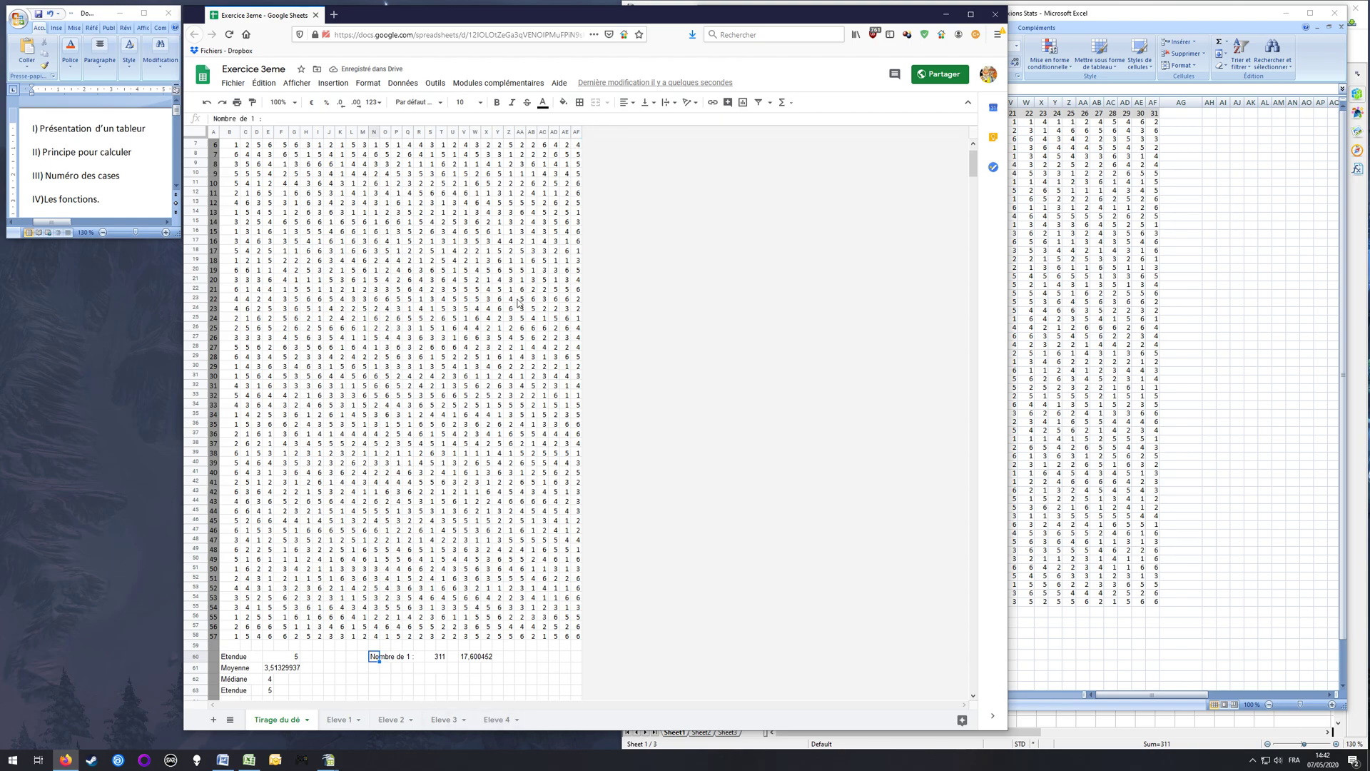
key("Right")
key("Right")
key("Left")
key("Left")
key("Left")
key("Right")
key("Delete")
Step: Enter the face value 1 in its own cell, Q60, beside the "Nombre de" label
key("Right")
key("Left")
key("Left")
type("Nombre de")
key("Right")
key("Right")
key("Right")
key("Right")
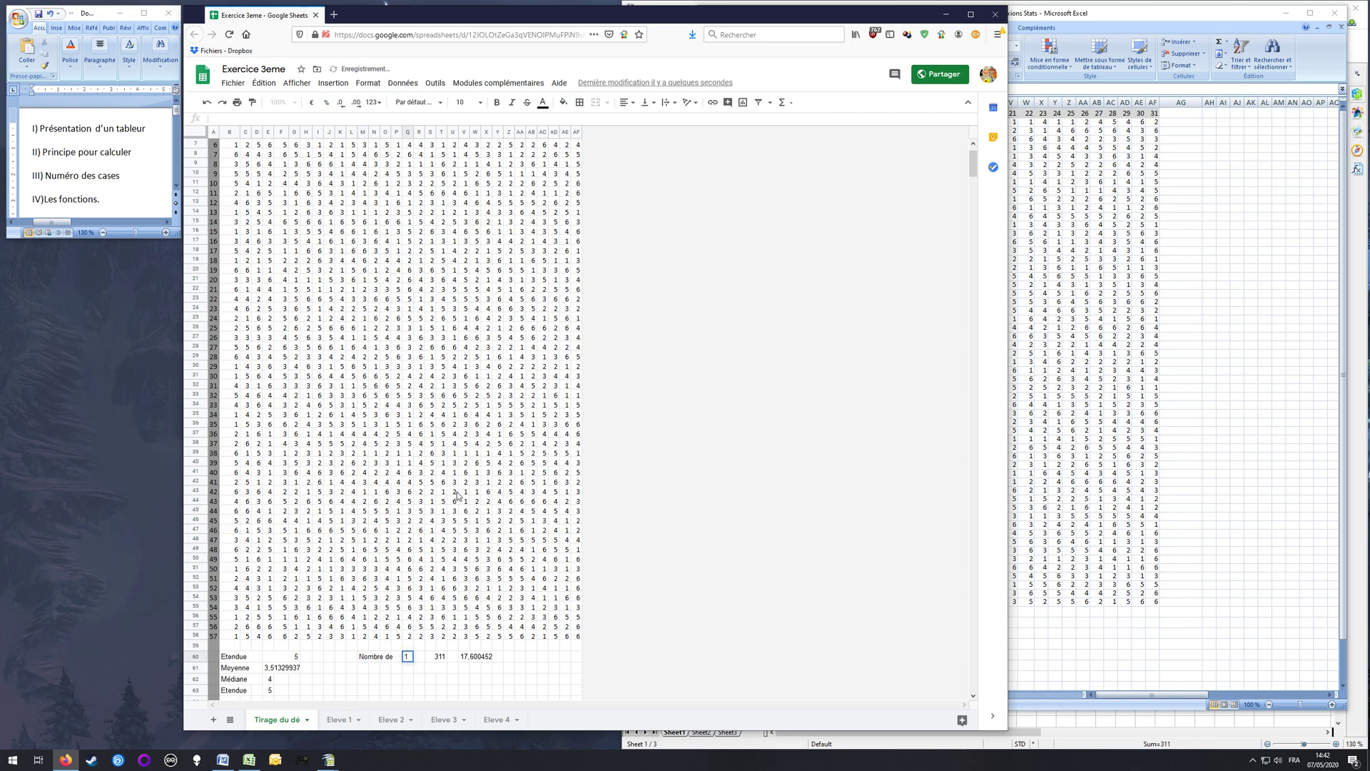
type("1")
Step: Replace the criterion 1 in S60's formula with a reference to Q60, giving =COUNTIF(B2:AF58;Q60)
key("Right")
key("Right")
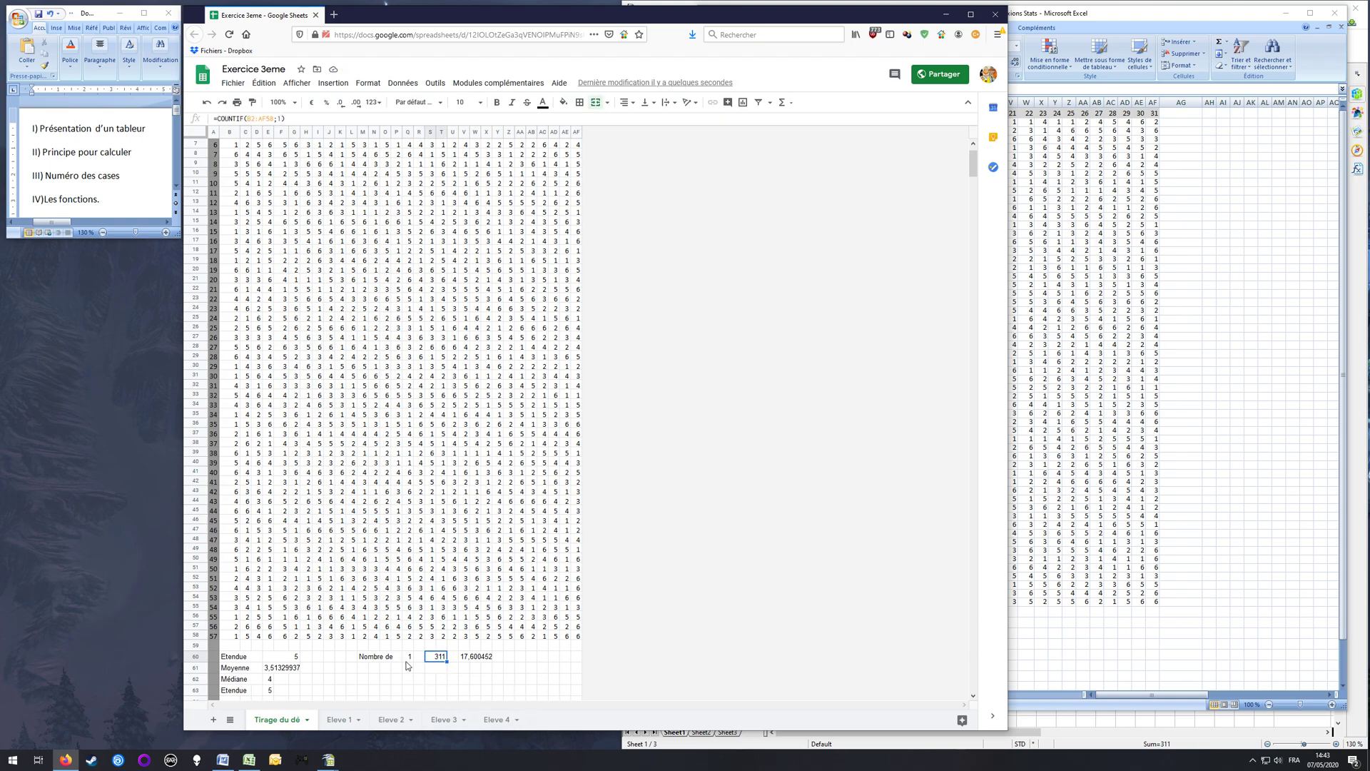
left_click(289, 118)
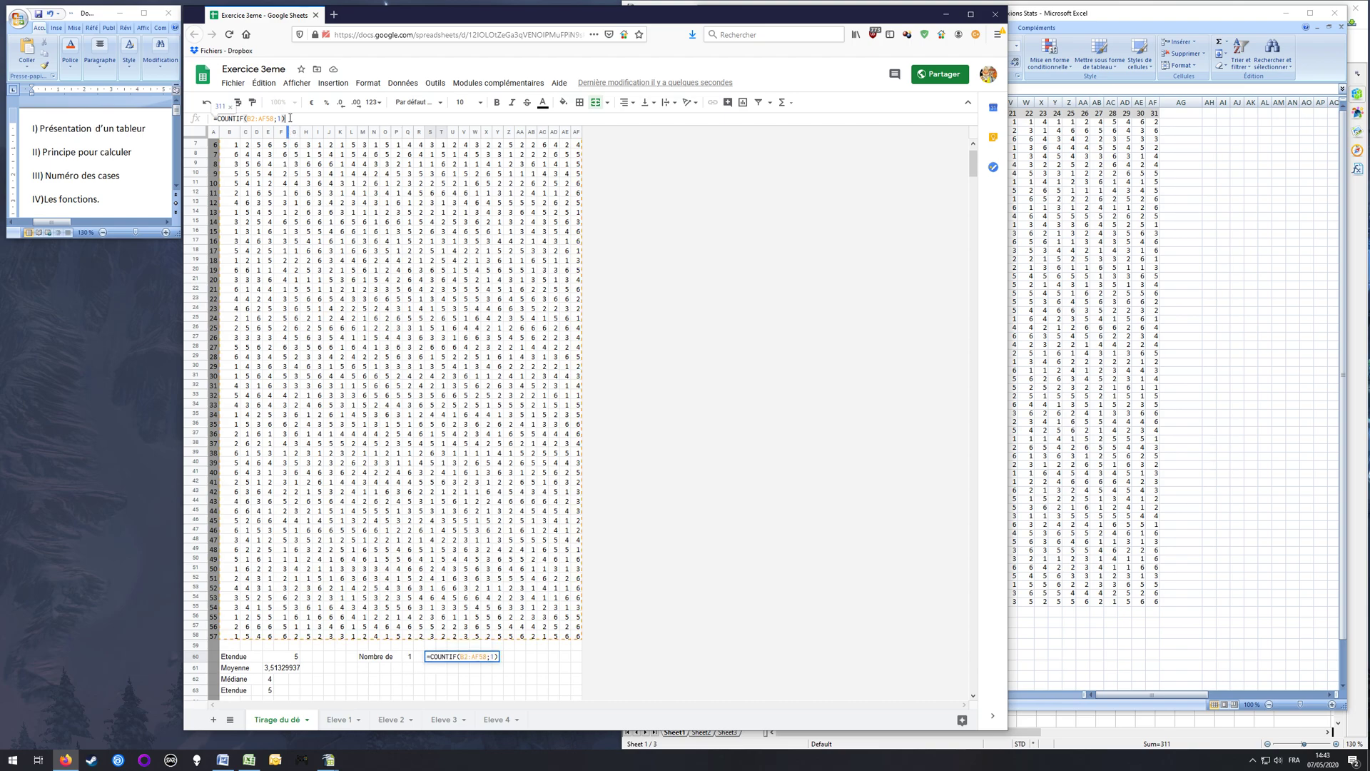
key("BackSpace")
key("BackSpace")
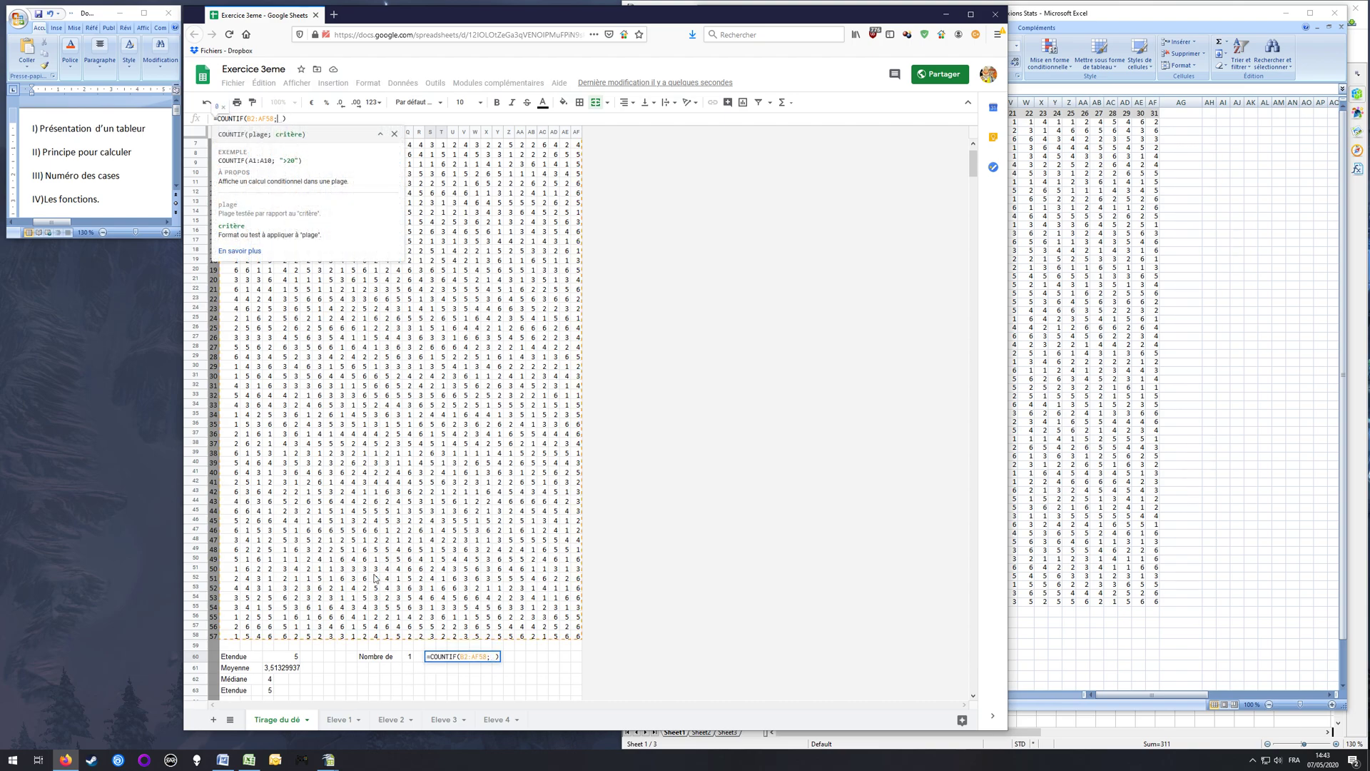
left_click(410, 656)
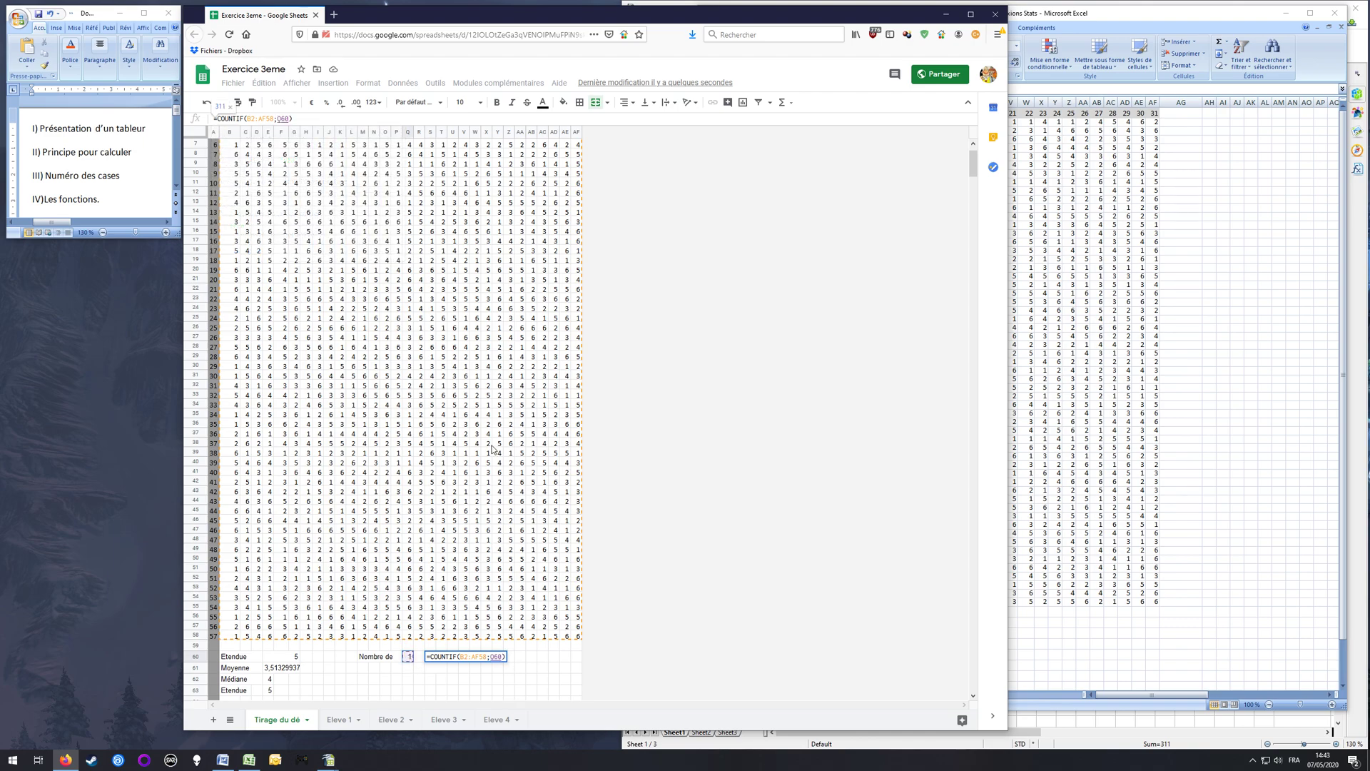
key("Return")
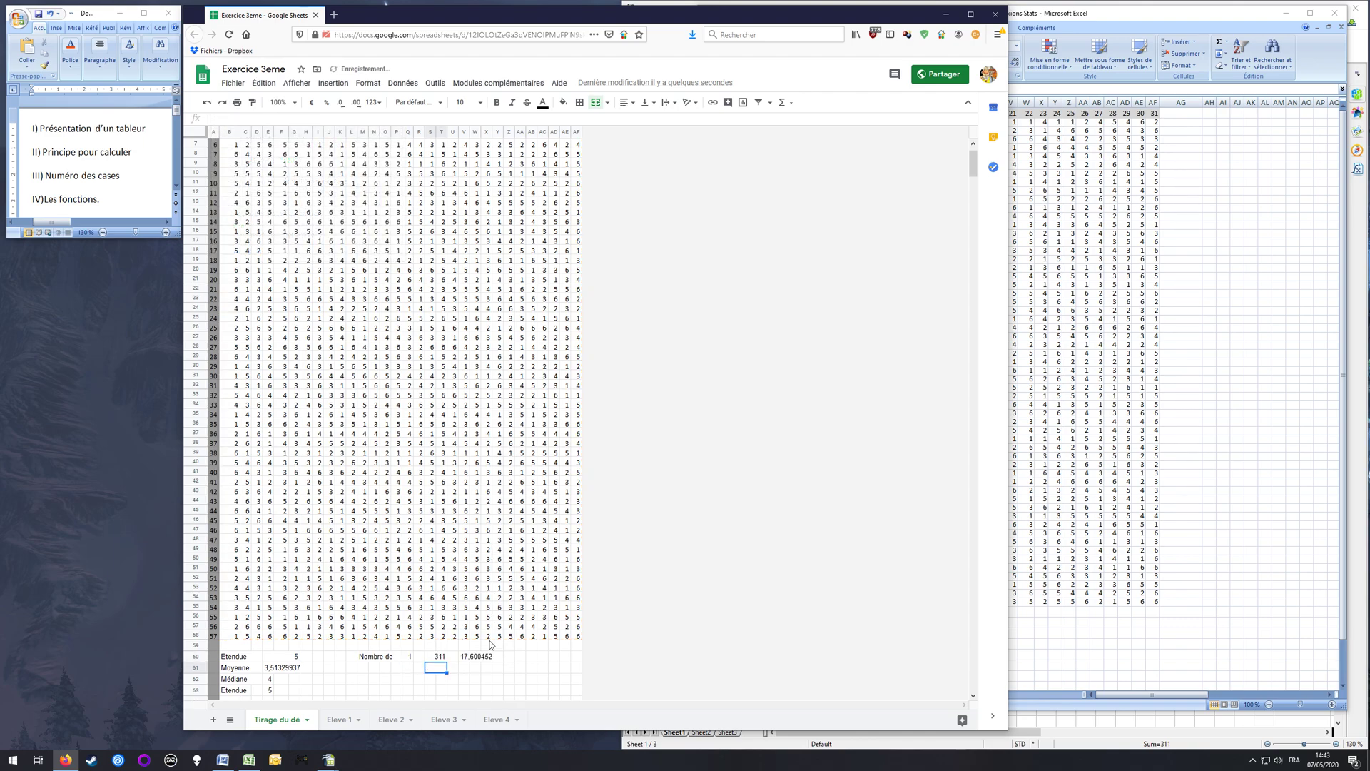
Step: Enter the remaining face values 2, 3, 4, 5 and 6 in cells Q61 to Q65
left_click_drag(374, 657, 411, 658)
key("ctrl+c")
left_click(407, 667)
type("2")
key("Return")
type("3")
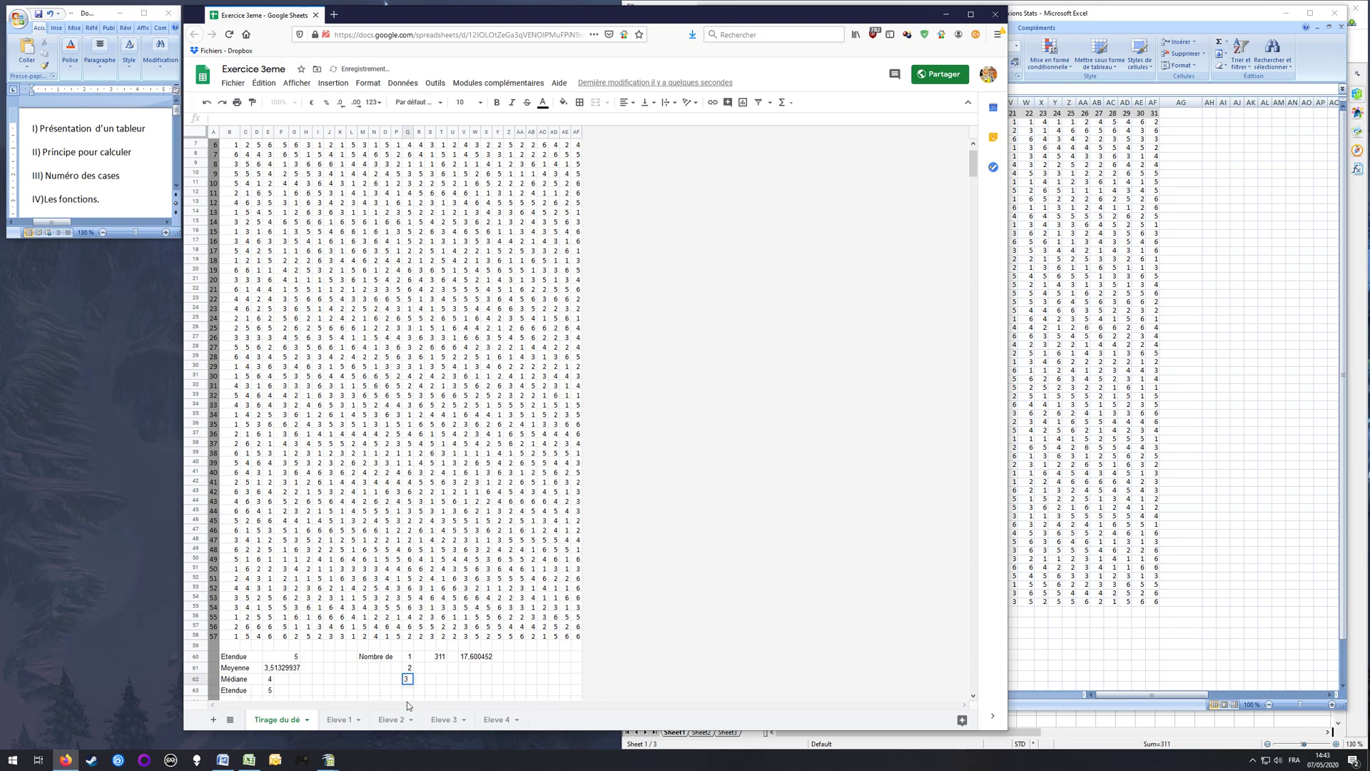
key("Return")
type("4")
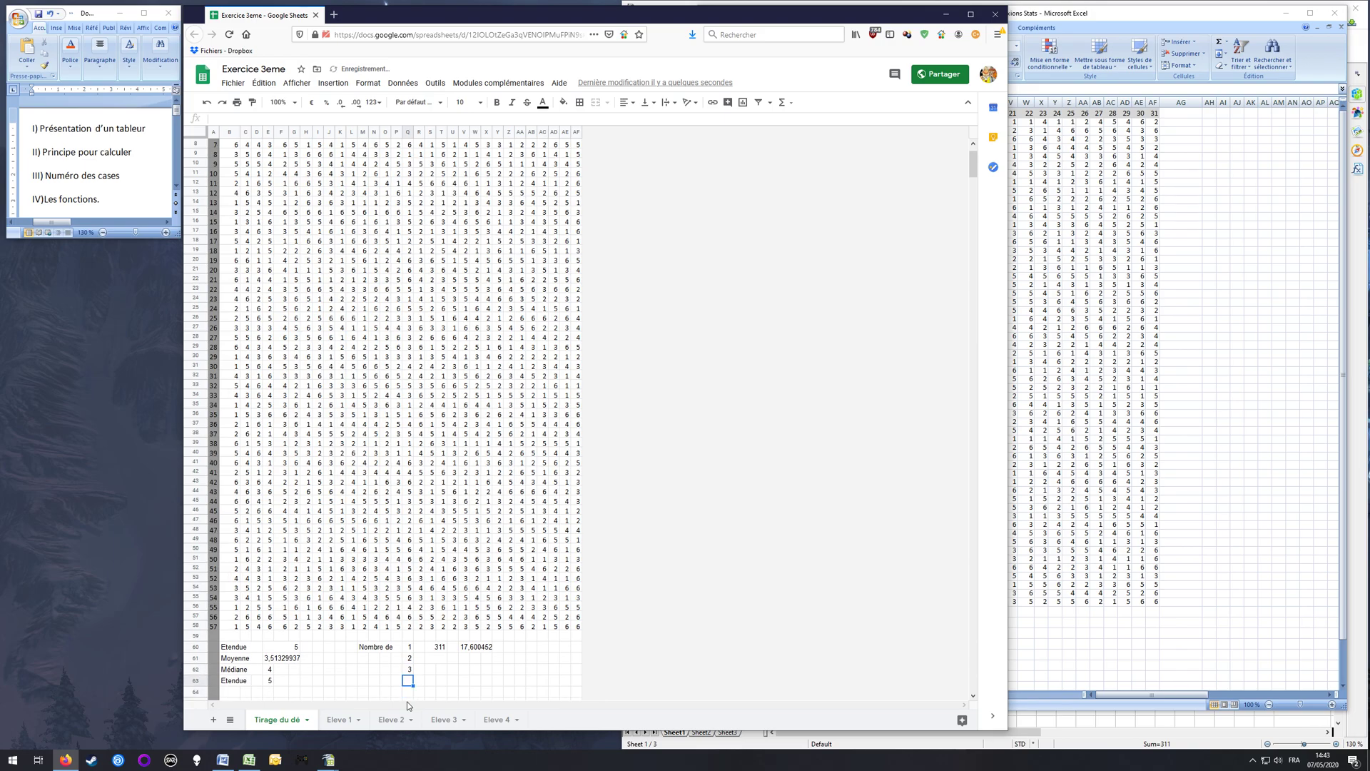
key("Return")
type("5")
key("Return")
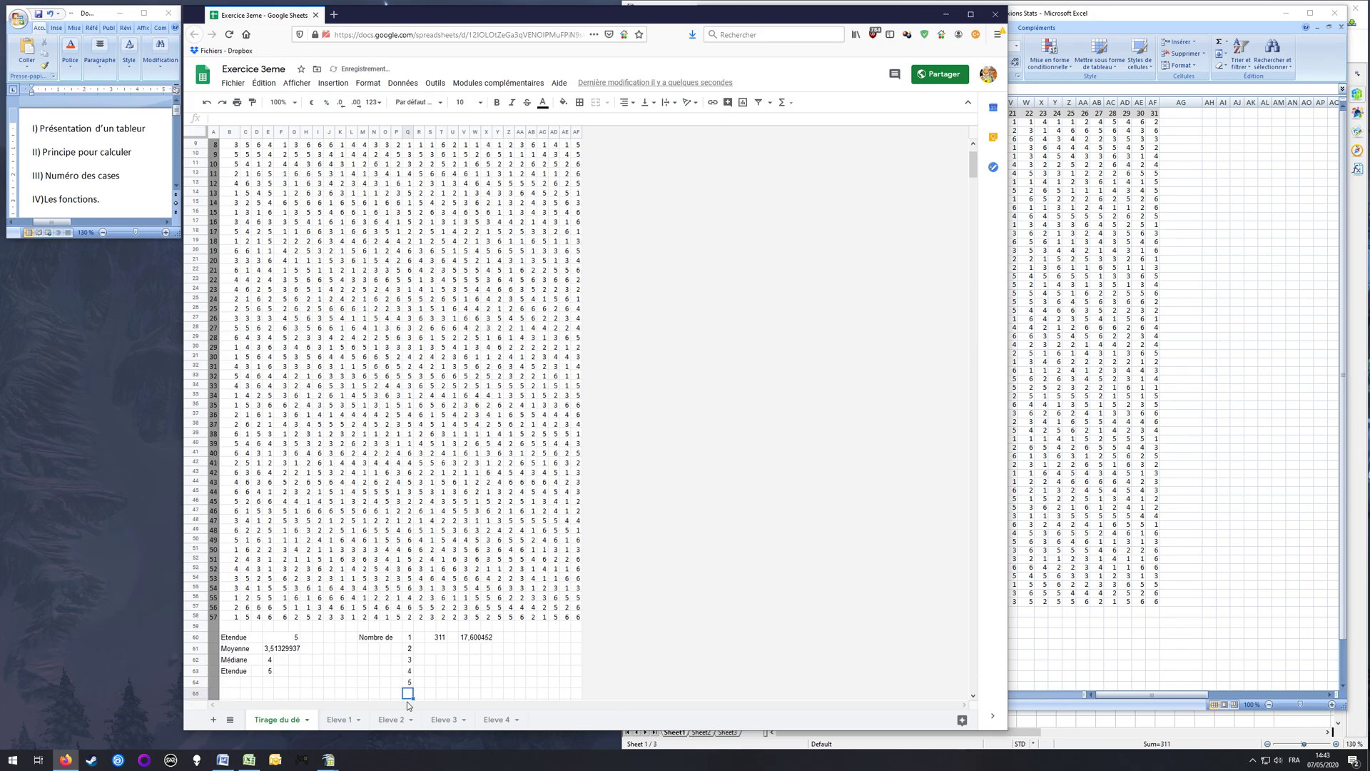
type("6")
key("Return")
Step: Fill the COUNTIF formula from S60 down to S62 and check the range and criterion references in the copies
key("Up")
key("Up")
key("Up")
key("Up")
key("Up")
key("Up")
key("Right")
key("Right")
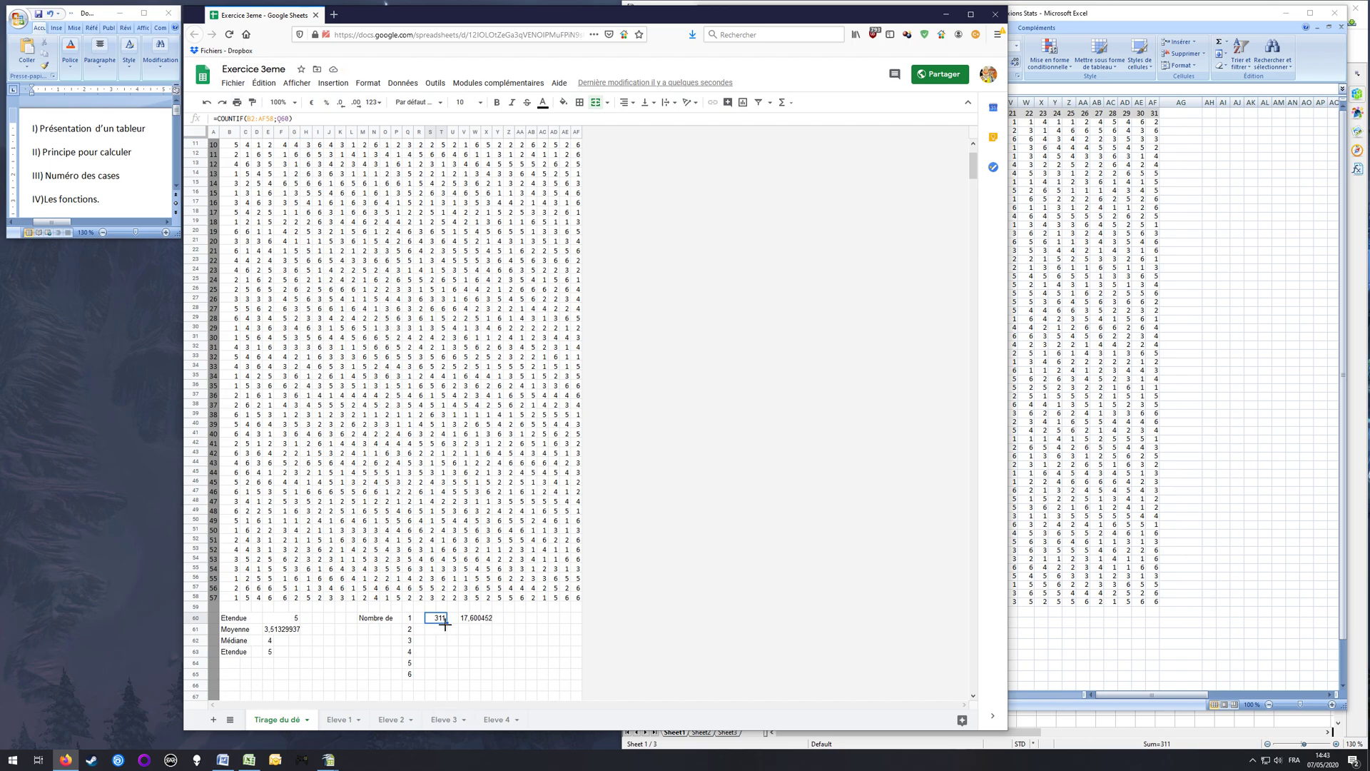
left_click_drag(447, 623, 457, 646)
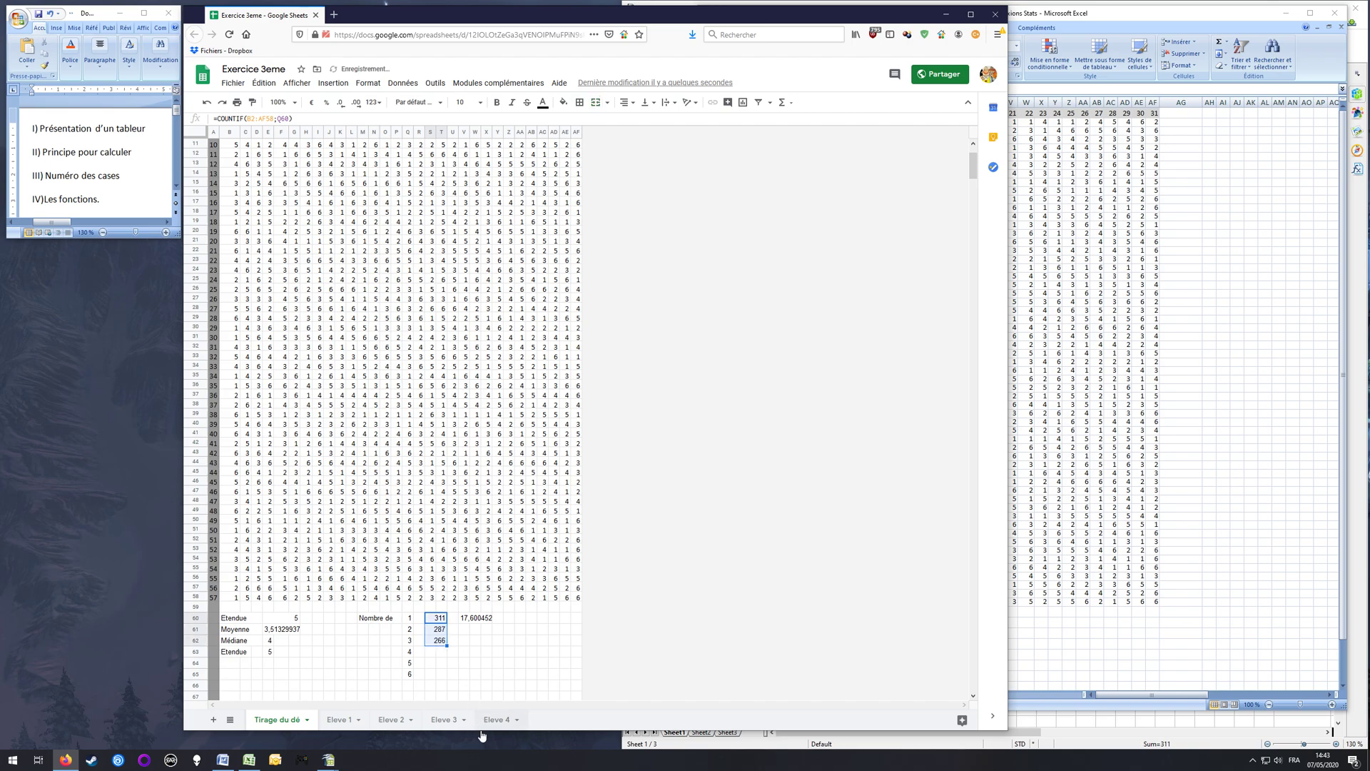
left_click(439, 631)
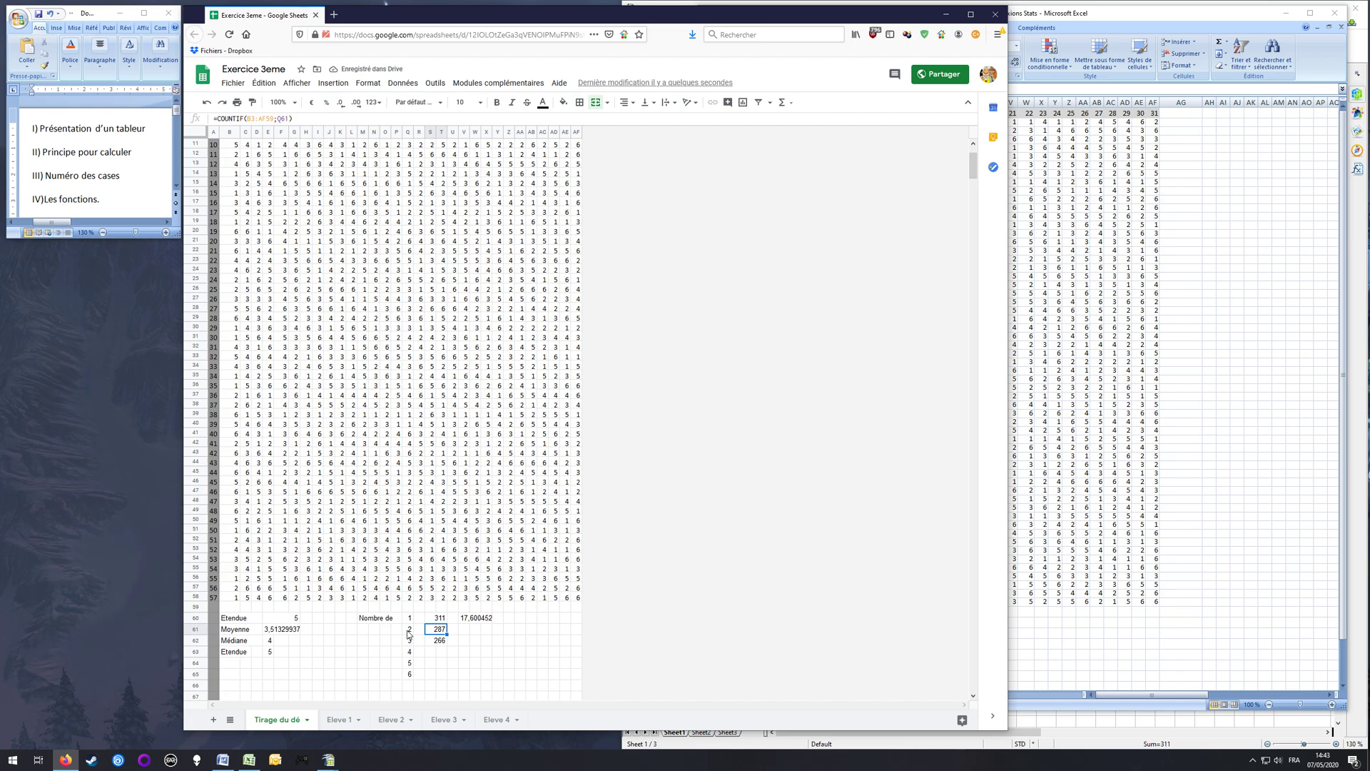
left_click(443, 641)
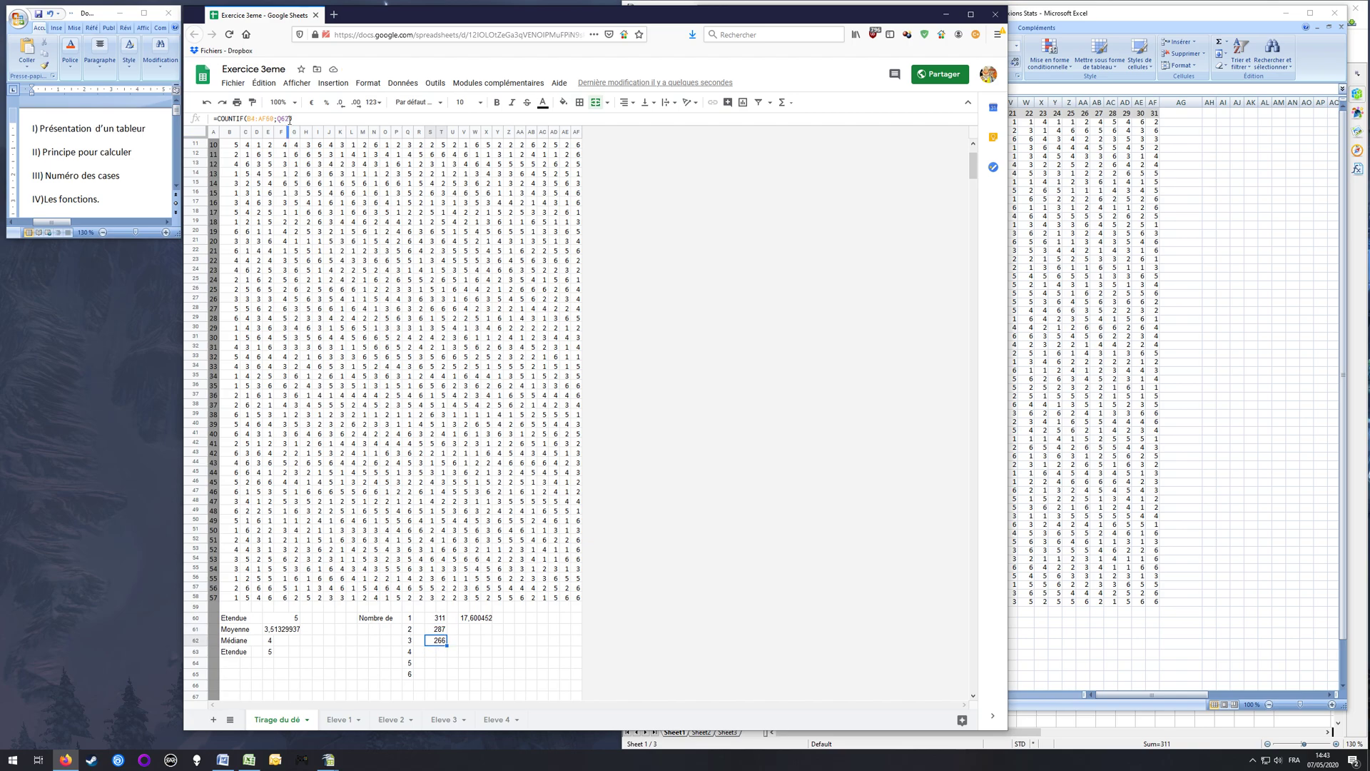
left_click(414, 644)
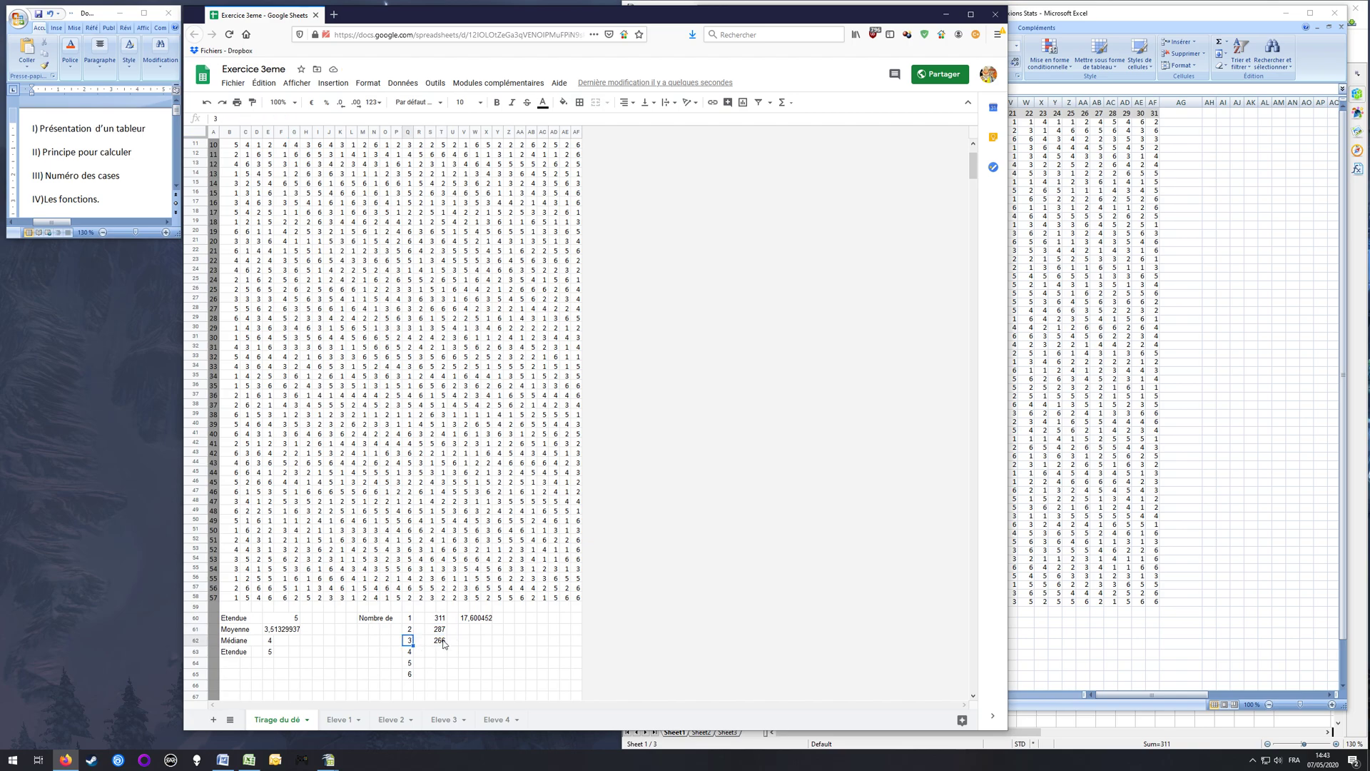
left_click(441, 630)
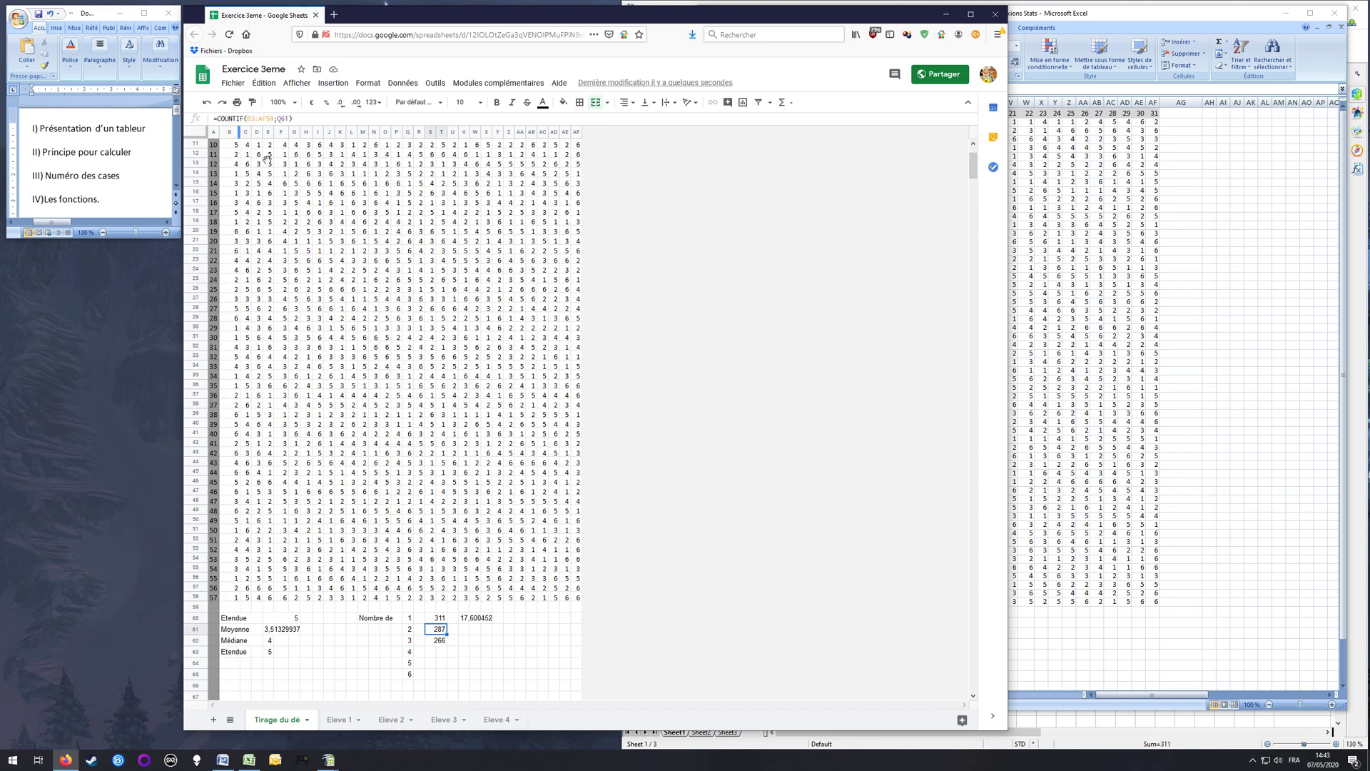
Step: Lock the range's rows in S60's formula, giving =COUNTIF(B$2:AF$58;Q60), and fill it down to S65
left_click(437, 619)
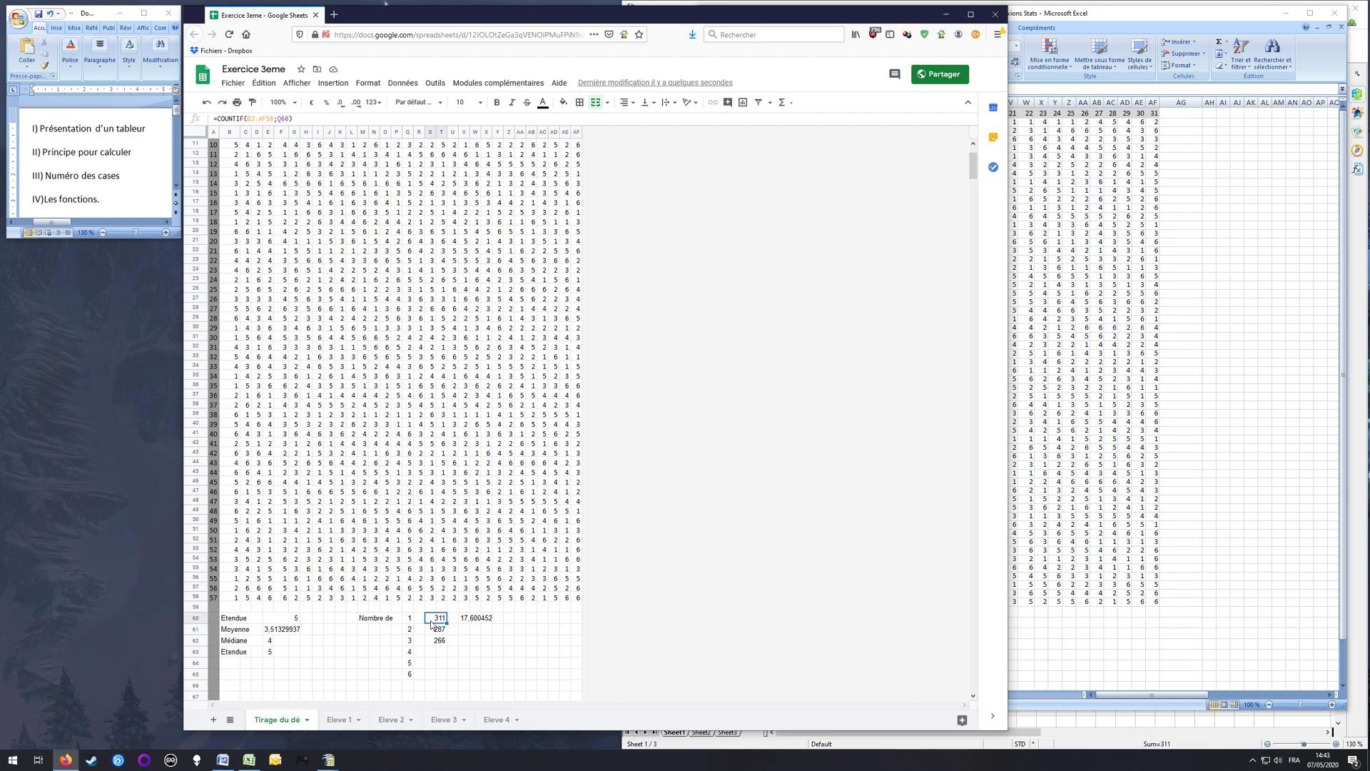
left_click(307, 119)
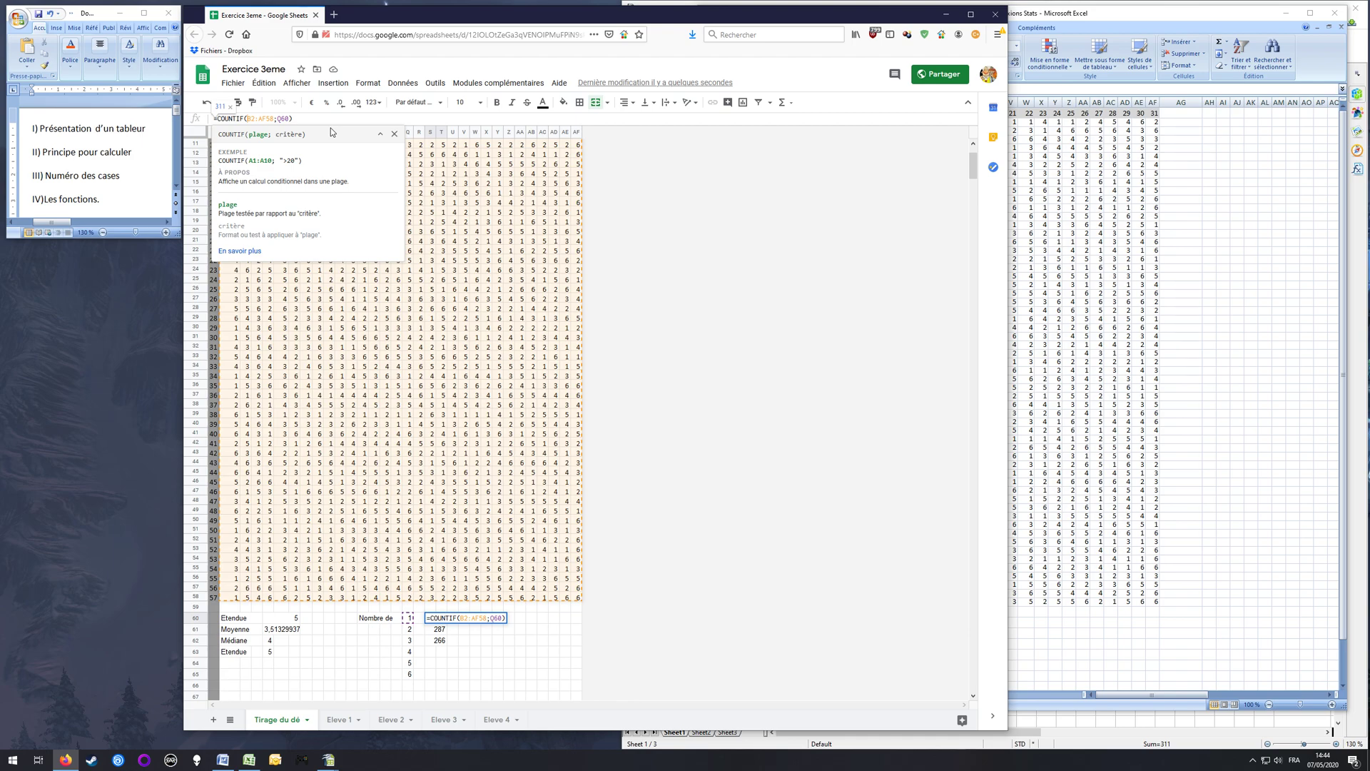
type("$")
key("Right")
type("$")
key("BackSpace")
type("$")
key("Return")
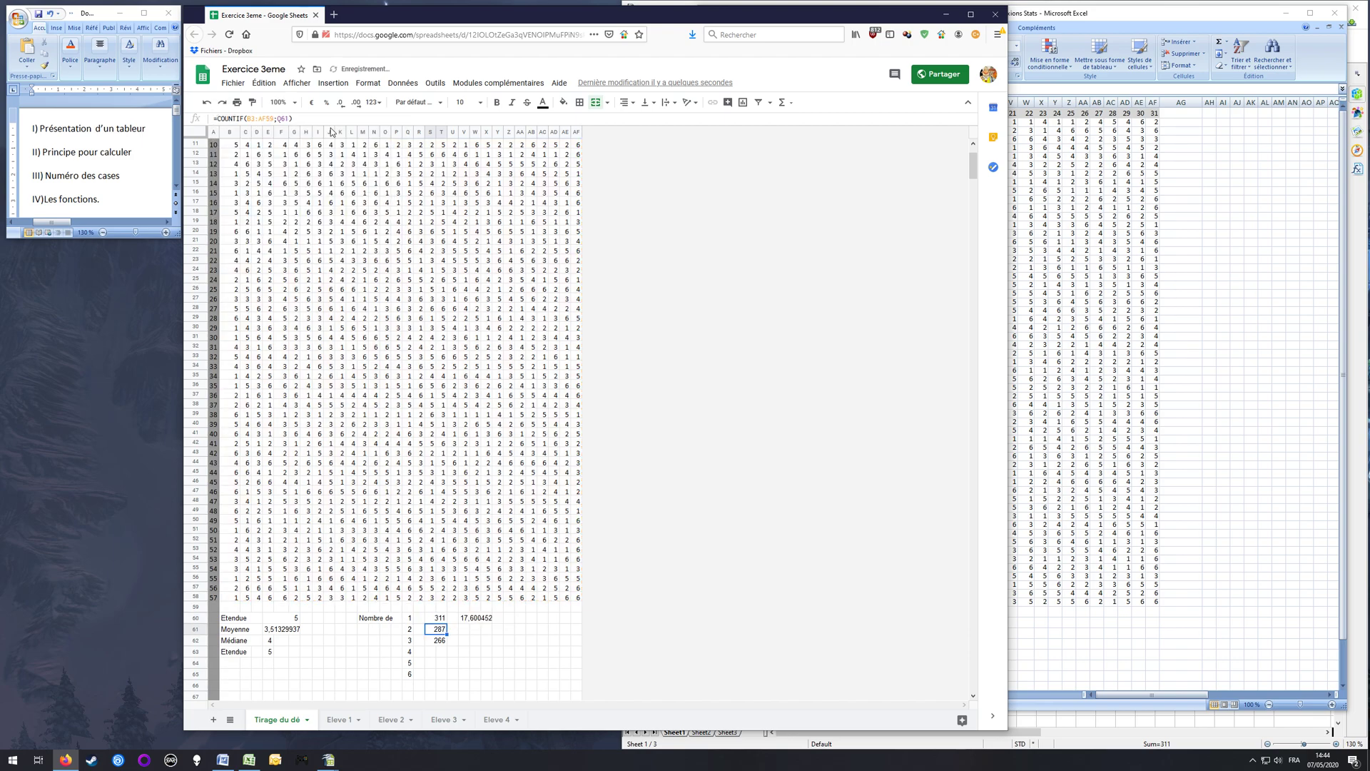
left_click(437, 619)
left_click_drag(447, 624, 447, 677)
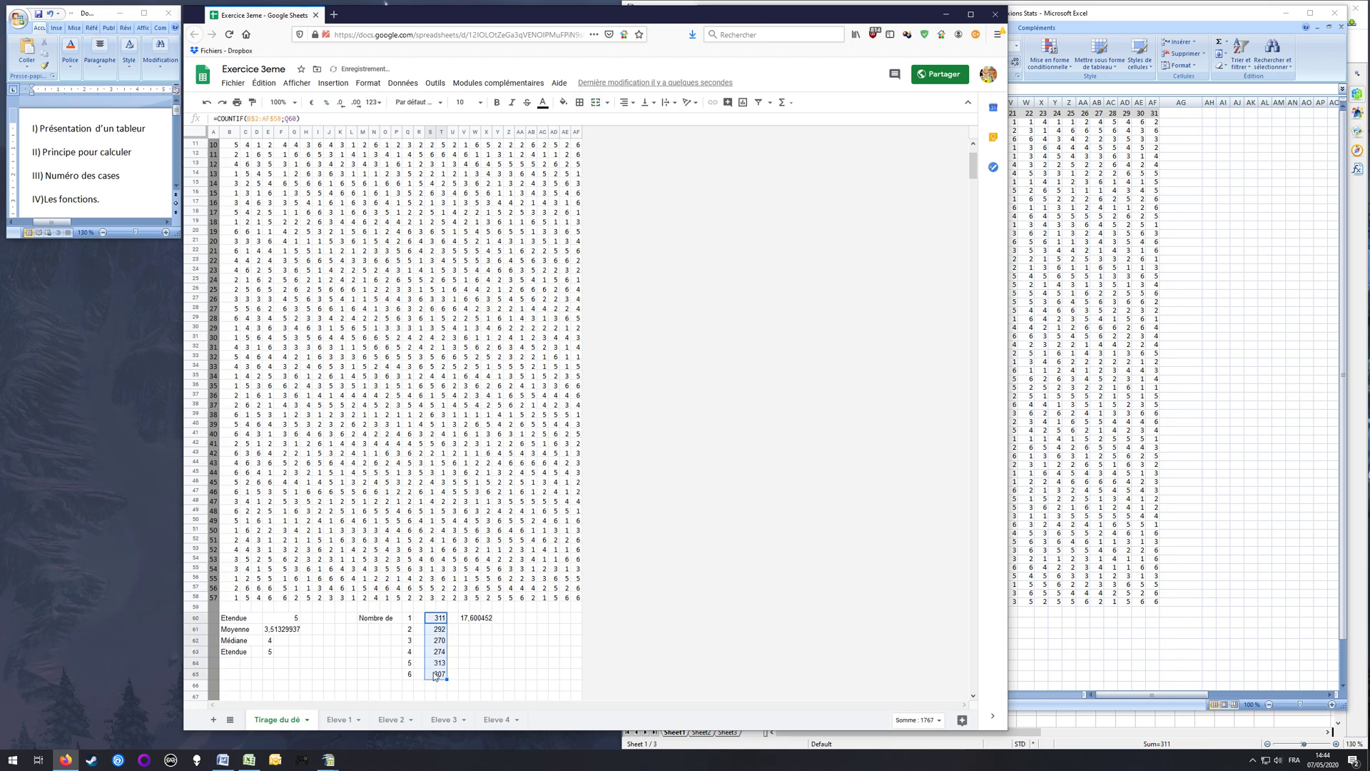
Step: Examine the filled COUNTIF formulas in S60 to S62 and the face values in Q60 to Q65 that they reference
left_click(437, 634)
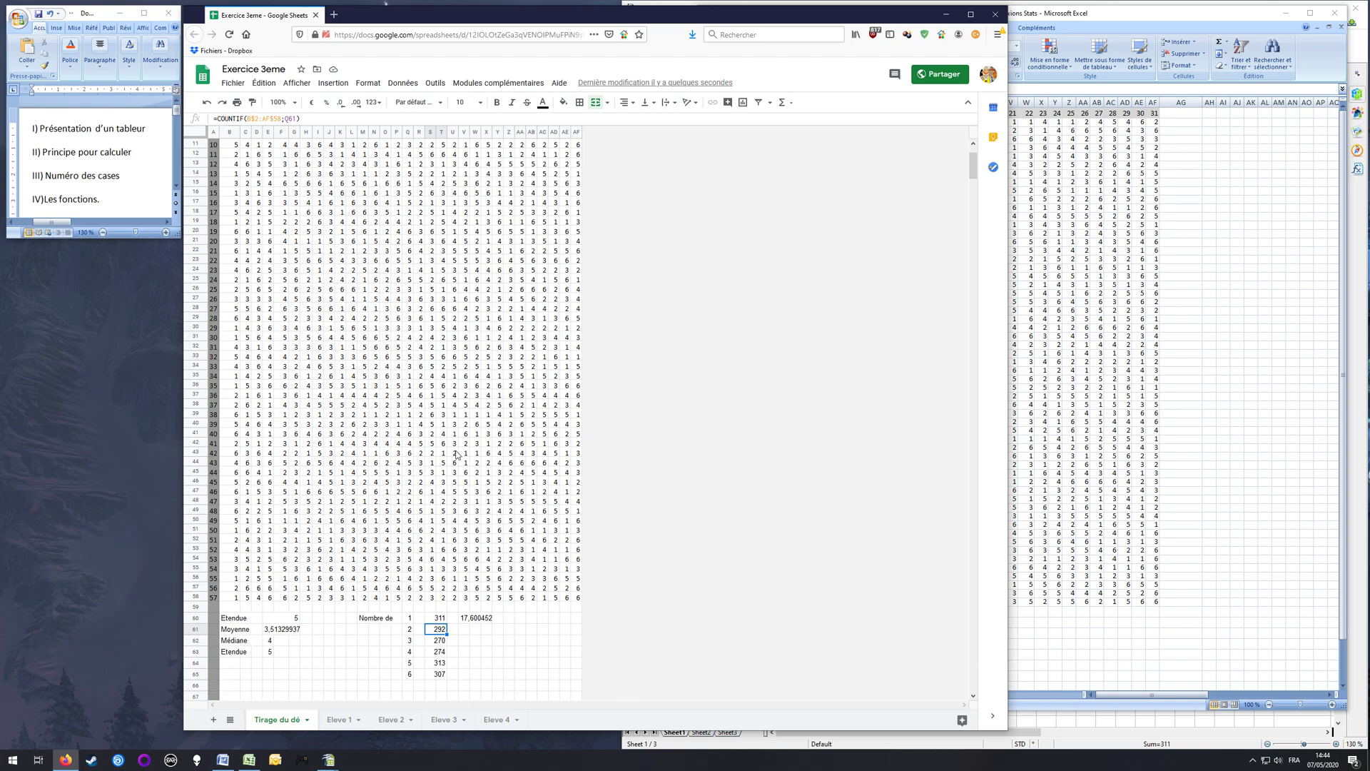
left_click(441, 641)
left_click(440, 617)
left_click(432, 629)
left_click(410, 619)
left_click(410, 631)
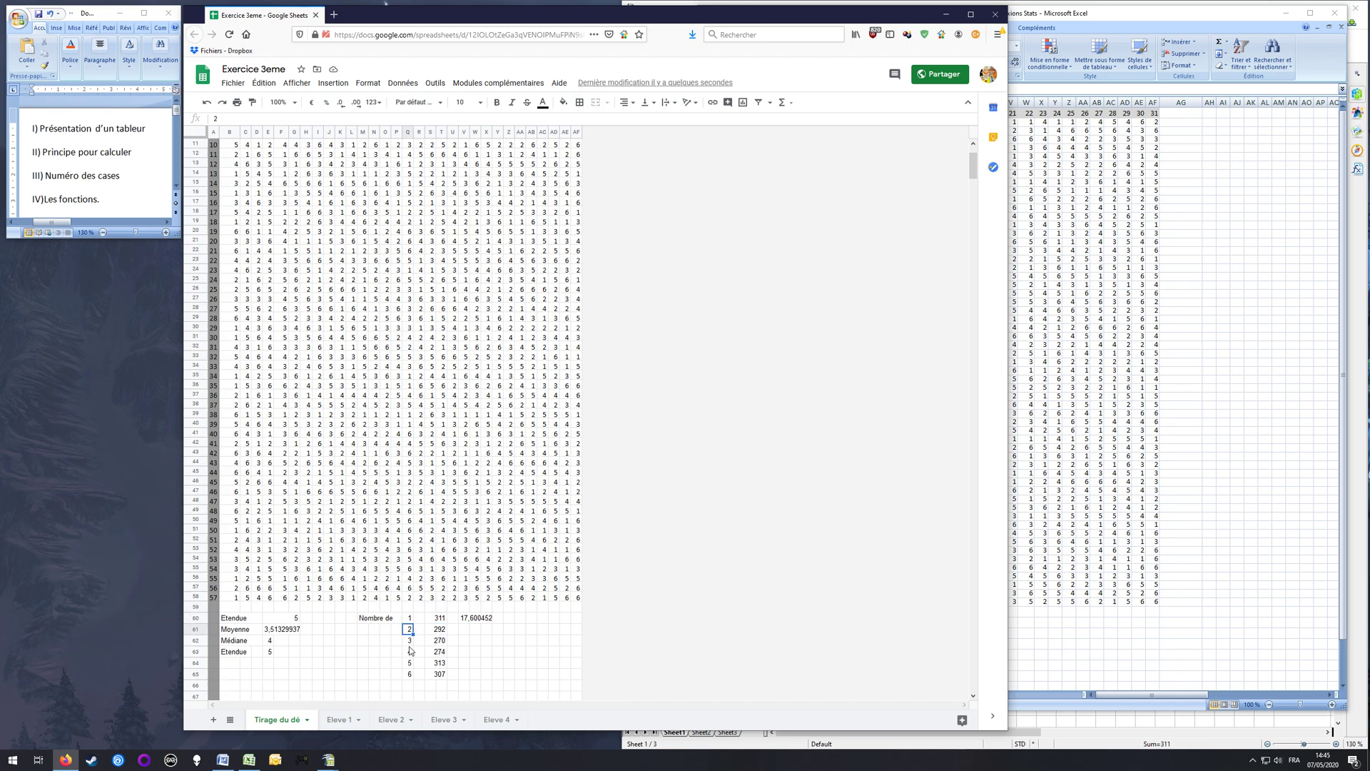
left_click(408, 641)
left_click(409, 652)
left_click(409, 663)
left_click(409, 673)
Step: Copy the "Nombre de" label from M60 into M61 to M65, beside the face values 2 to 6
left_click(376, 620)
left_click(364, 619)
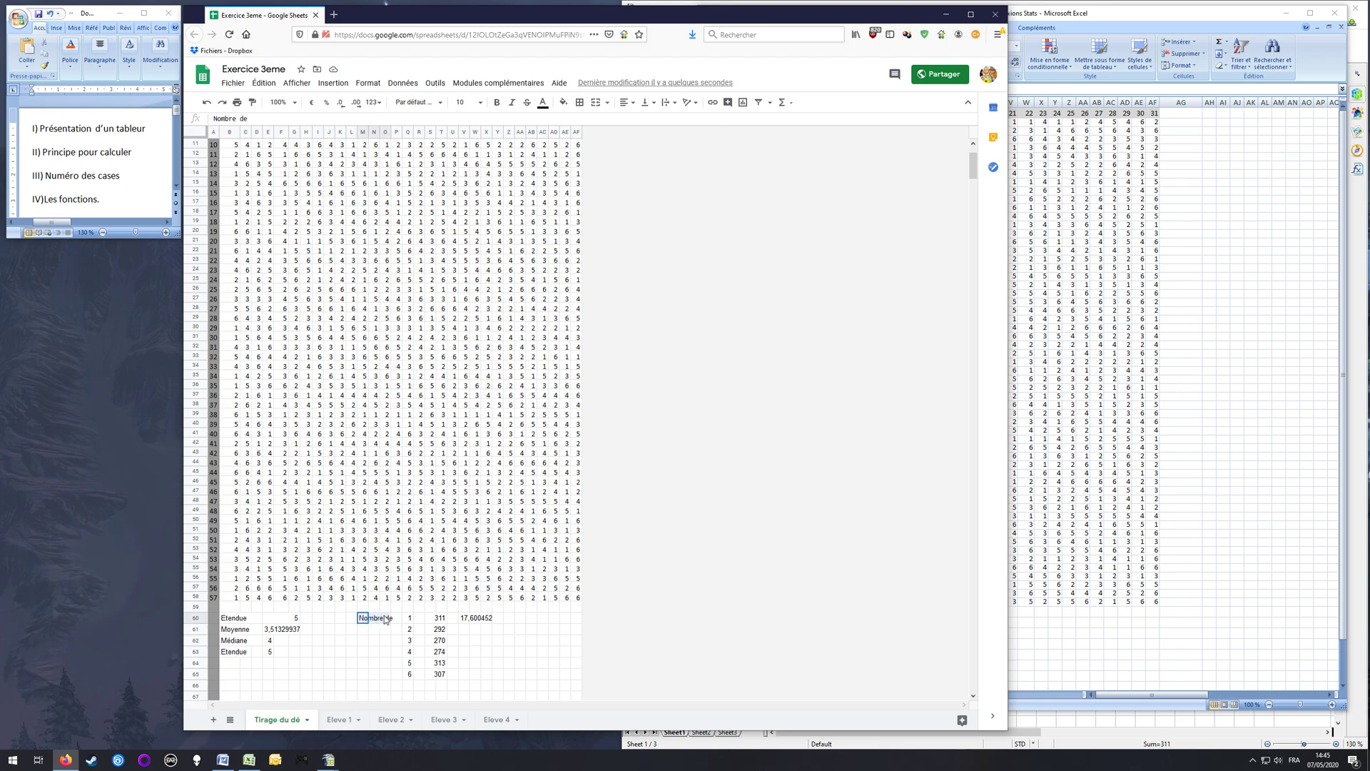
double_click(366, 619)
key("shift+Left")
key("shift+Left")
key("shift+Left")
key("shift+Left")
key("Return")
key("ctrl+v")
key("Return")
key("ctrl+v")
key("Return")
key("ctrl+v")
key("Return")
key("ctrl+v")
key("Return")
key("ctrl+v")
key("Right")
key("Right")
key("Right")
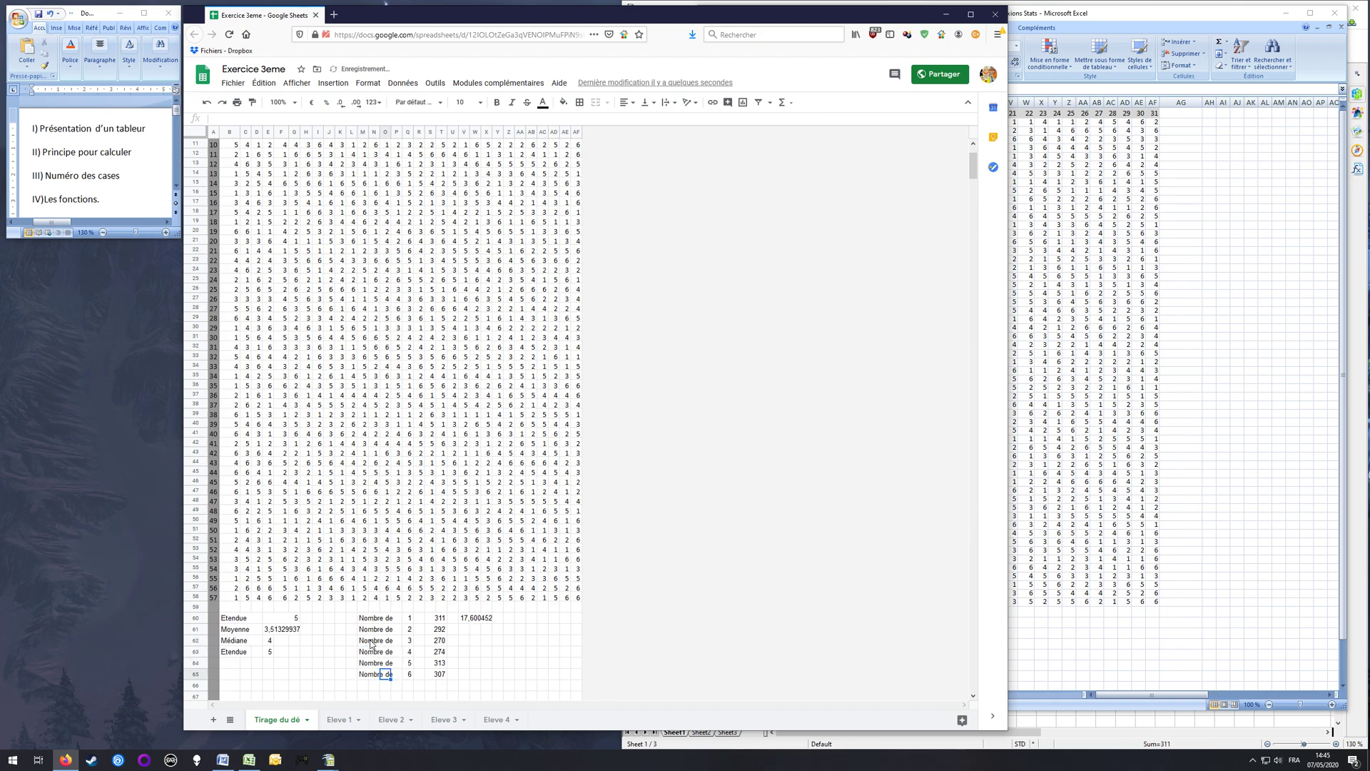
Step: Fill the percentage formula from V60 down to V65, checking the cell reference in V61's copy
left_click(472, 618)
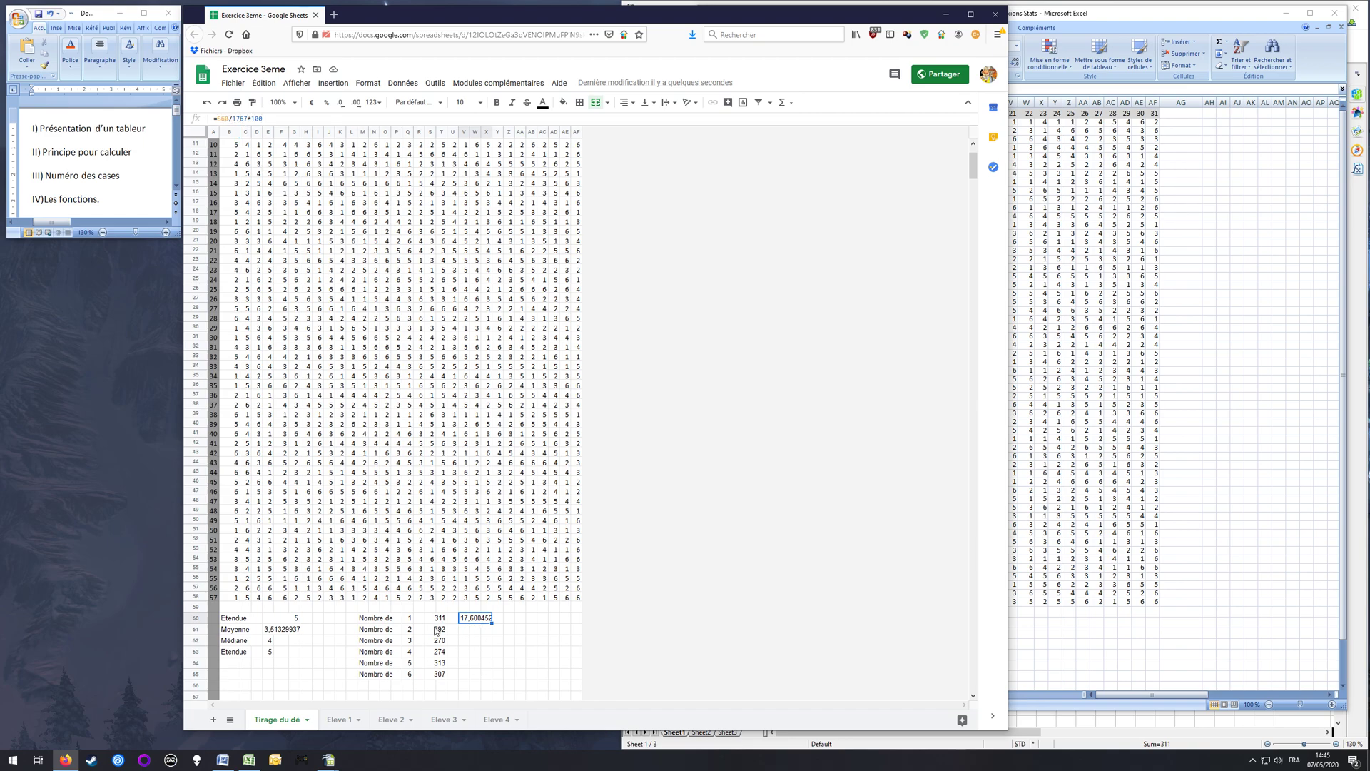
left_click_drag(493, 623, 482, 646)
left_click(475, 630)
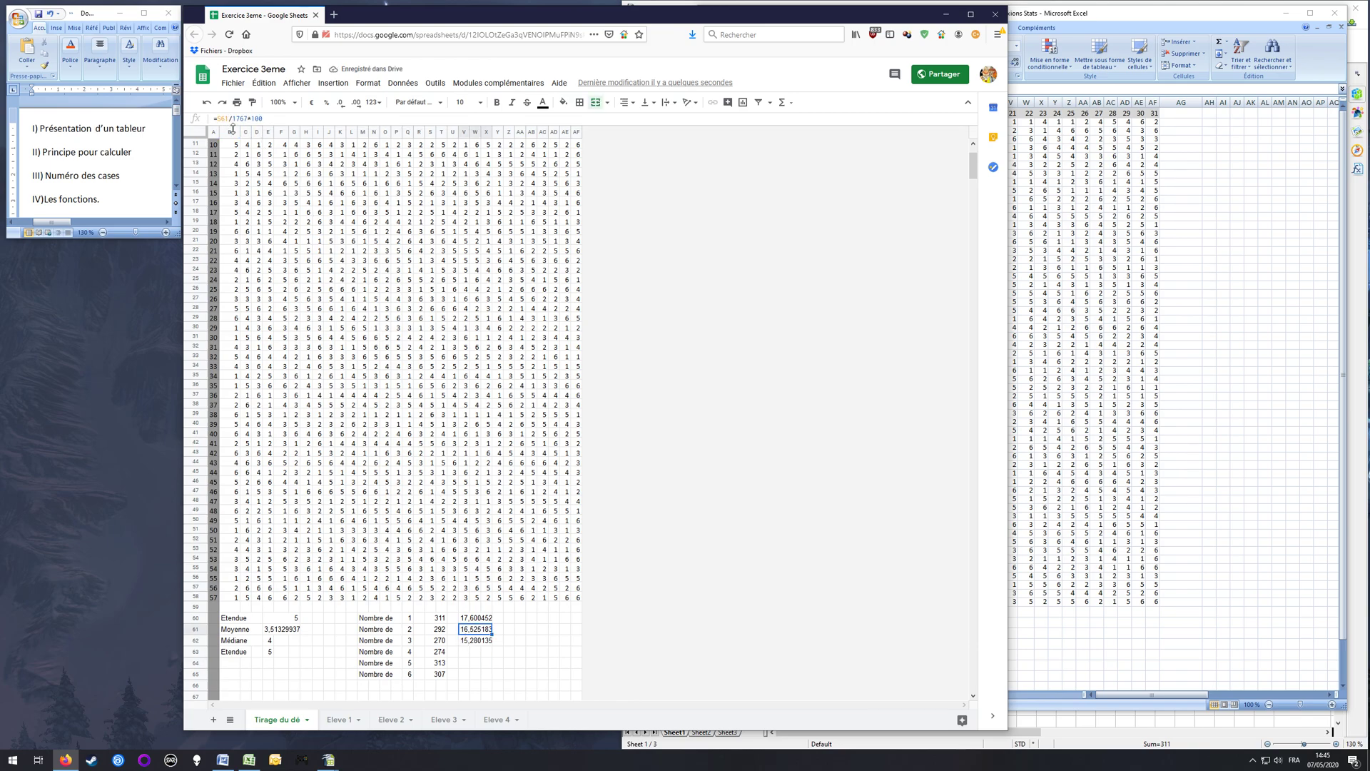
left_click(443, 632)
left_click(477, 633)
left_click_drag(492, 635, 491, 674)
left_click(508, 652)
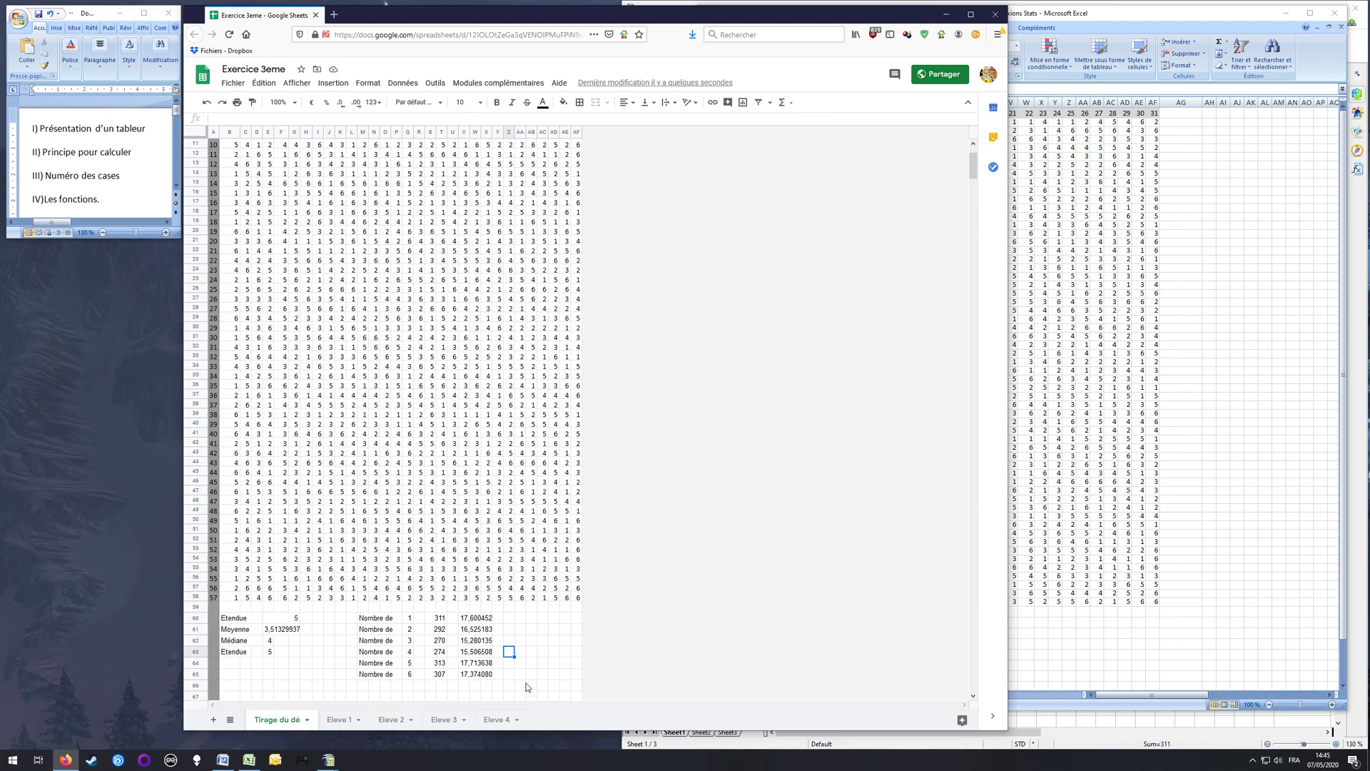
left_click(541, 642)
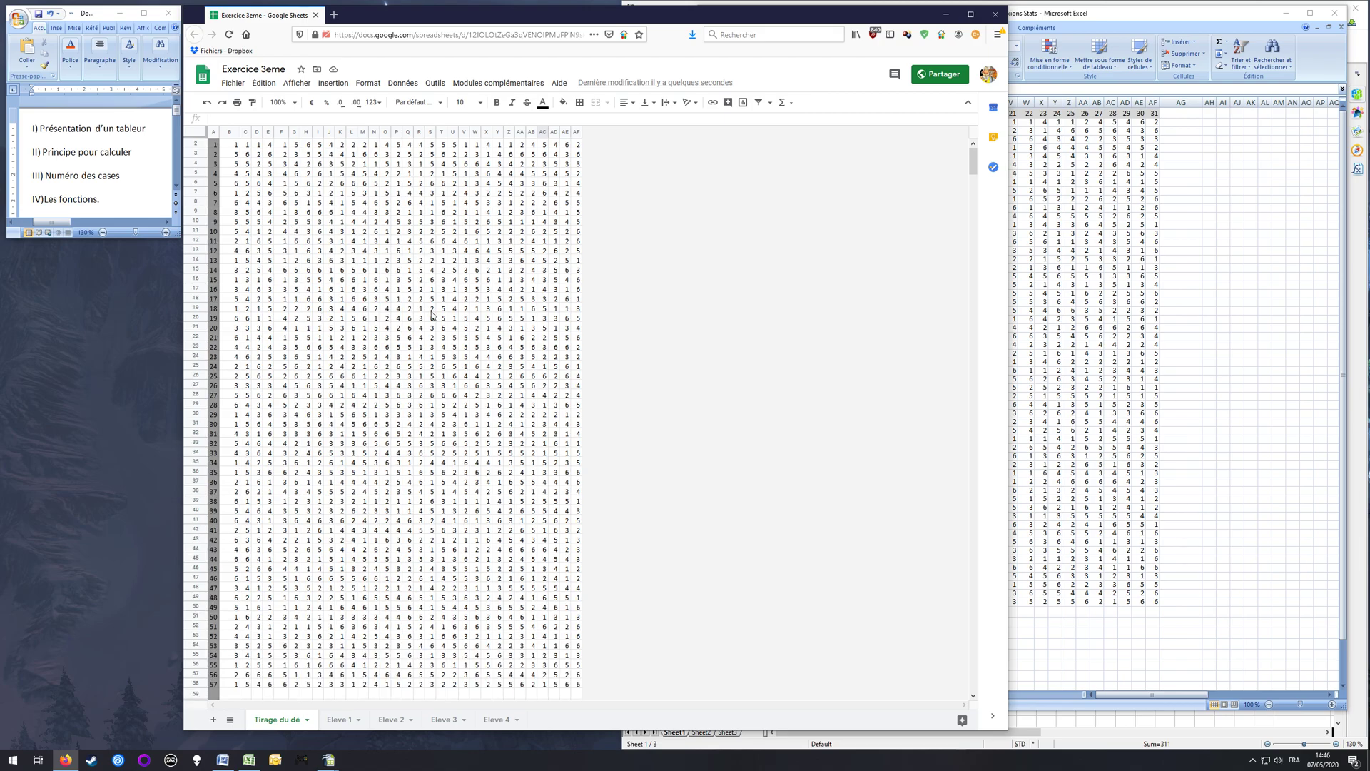
scroll(375, 311, "up", 3)
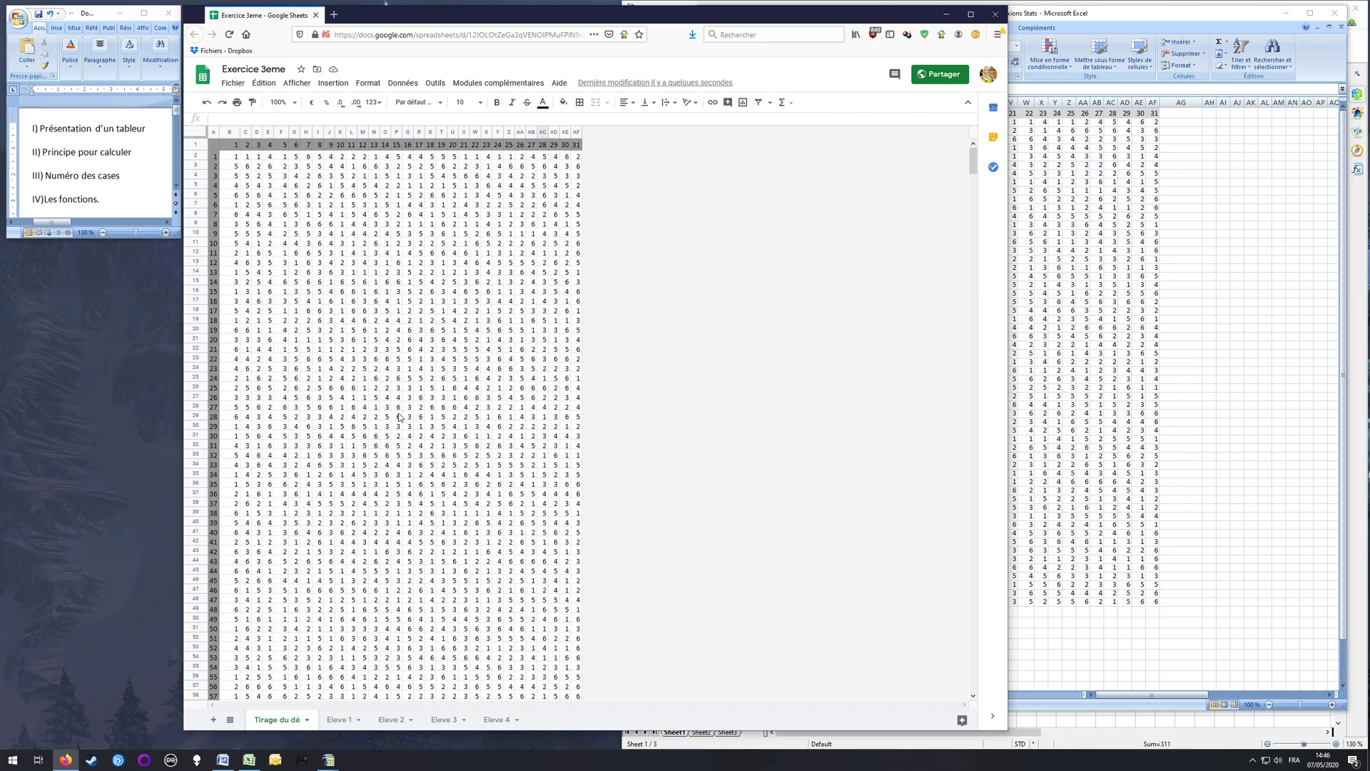
scroll(399, 421, "down", 3)
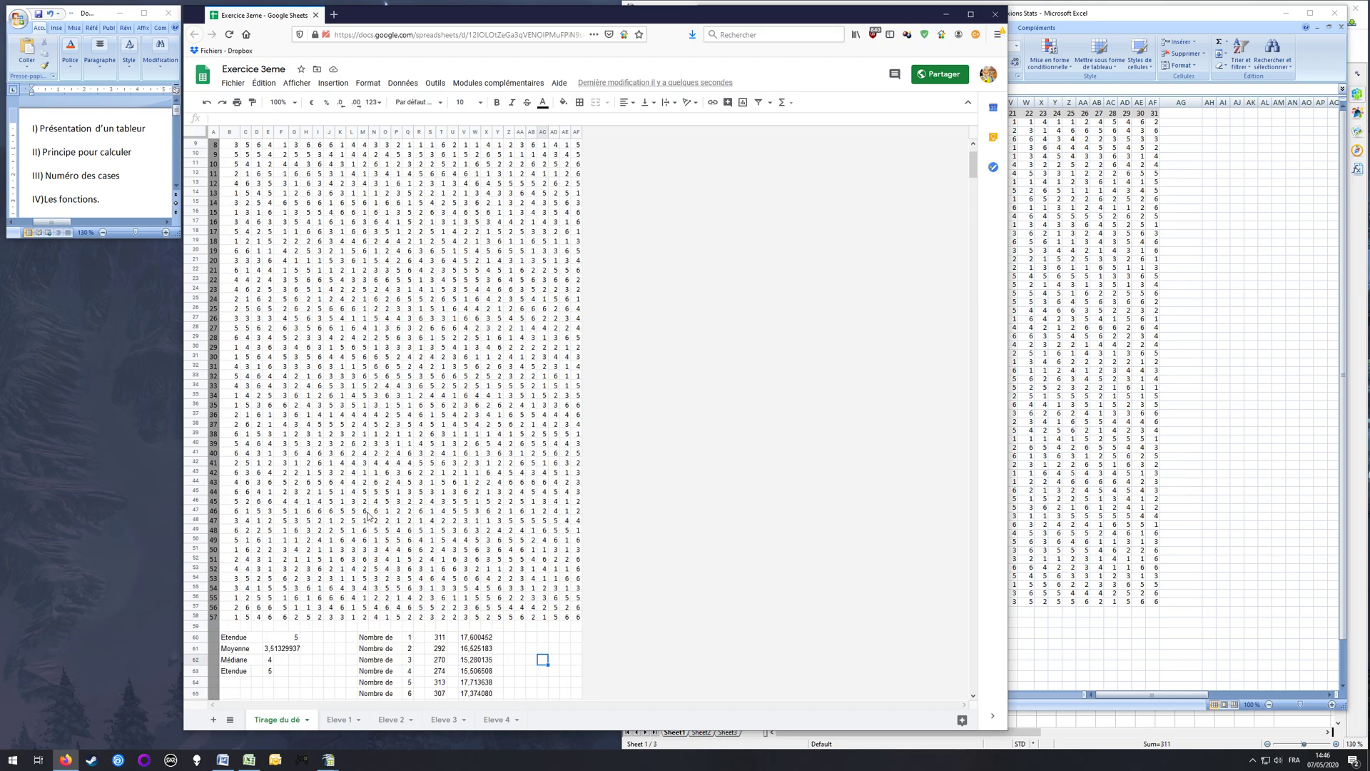
scroll(349, 628, "down", 3)
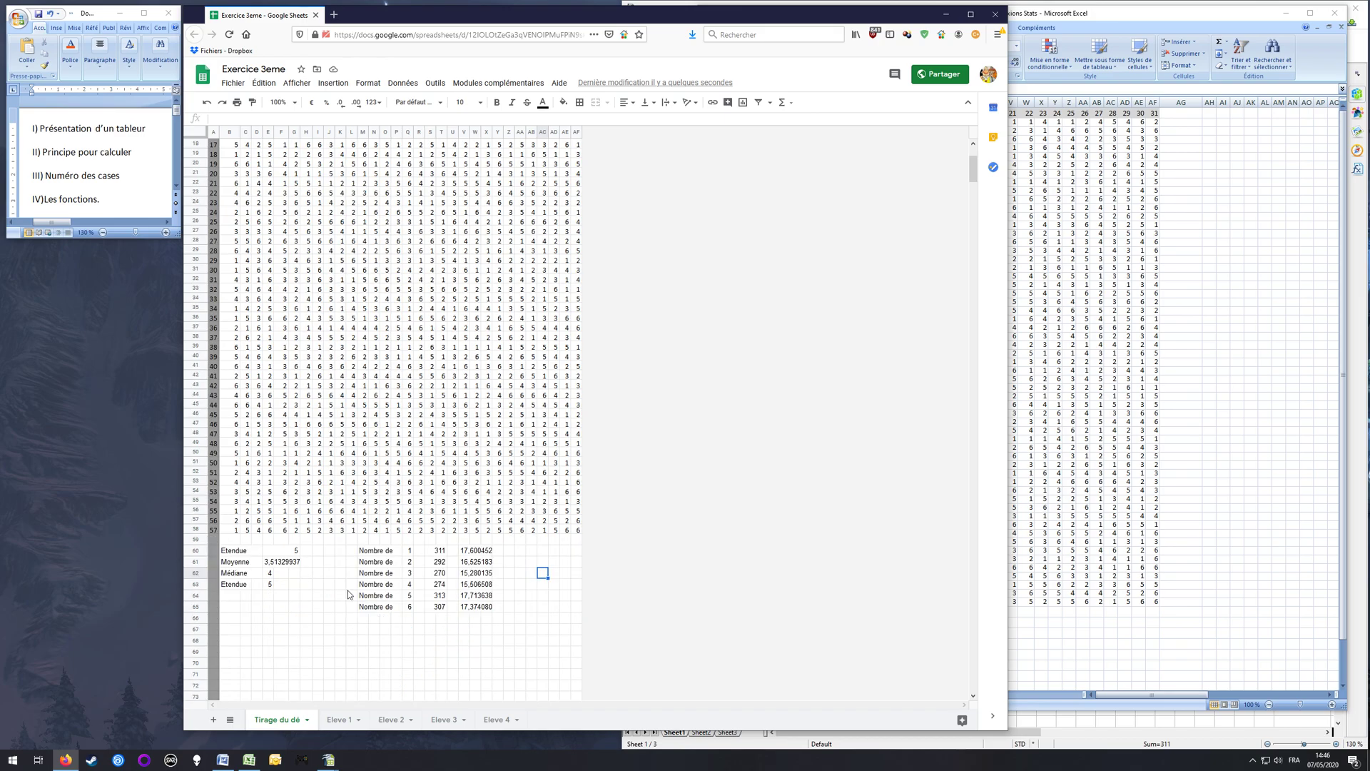